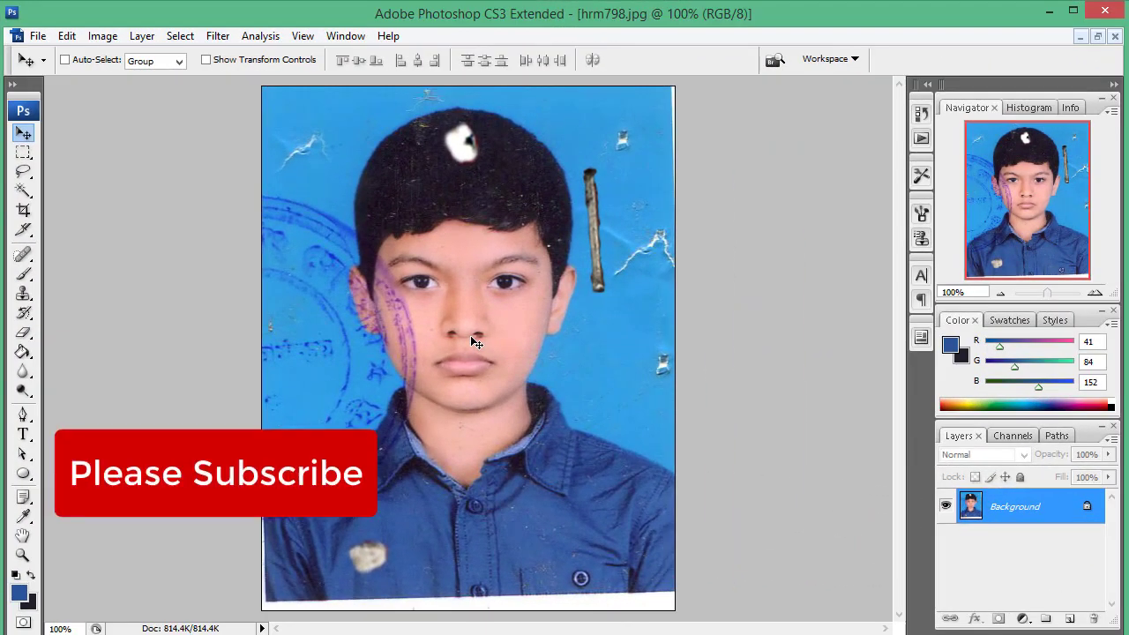
- Zoom to 400% on the right-hand blue background and select the Patch Tool in Source mode
key(ctrl+plus)
key(ctrl+plus)
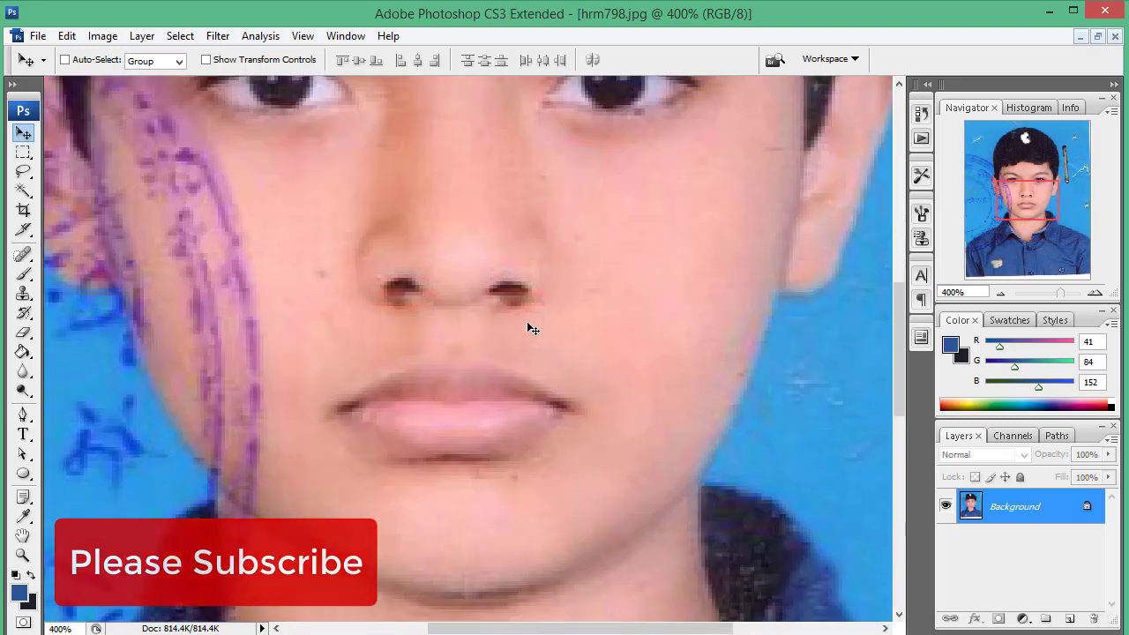
scroll(529, 372, right, 5)
scroll(529, 372, down, 1)
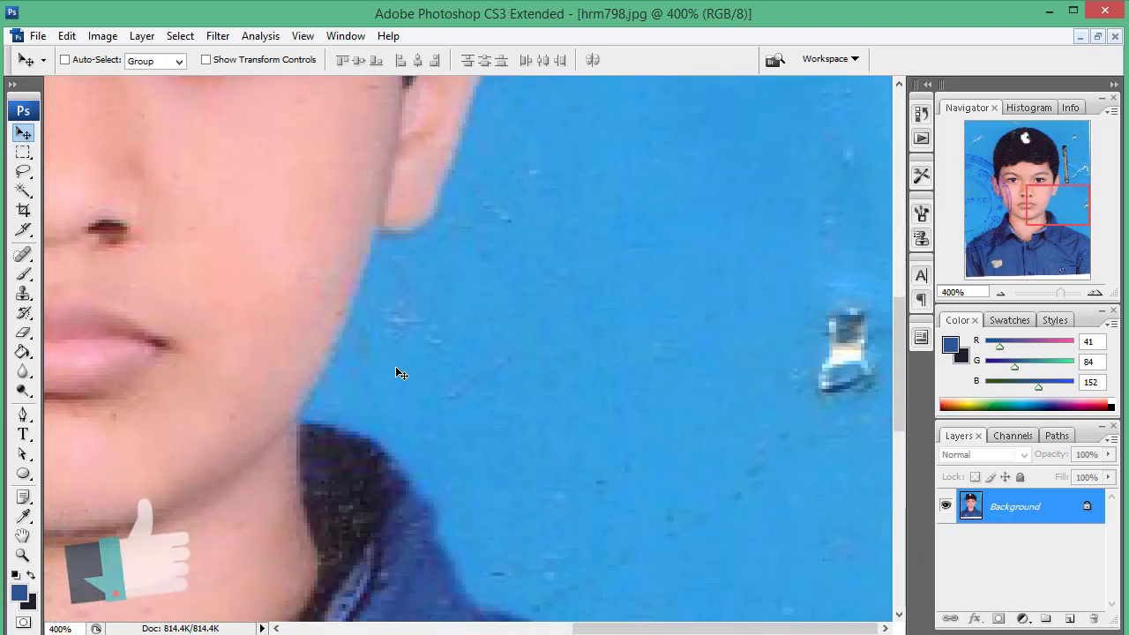
drag(23, 254, 84, 288)
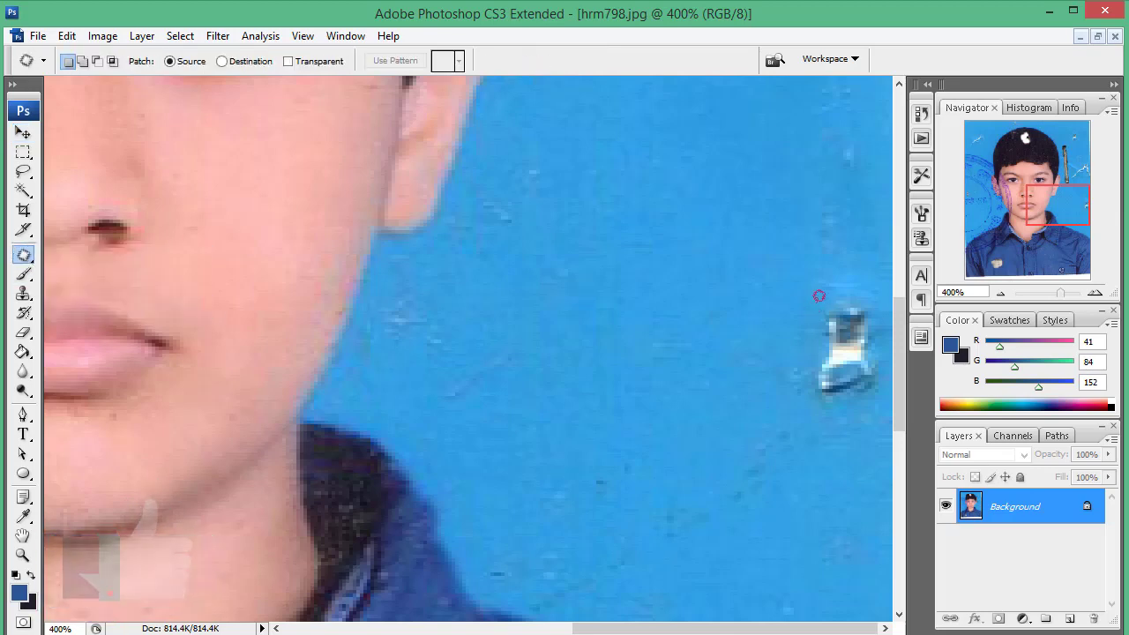
- Patch the first white speck right of the head with clean blue background
drag(814, 298, 818, 404)
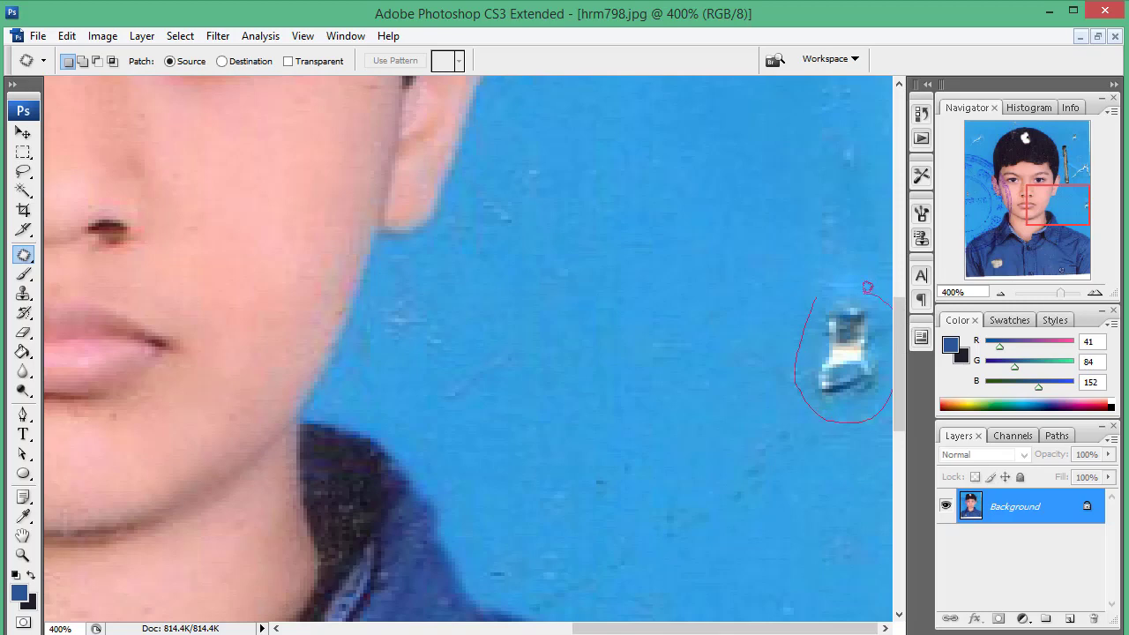
drag(820, 289, 821, 291)
drag(849, 339, 661, 250)
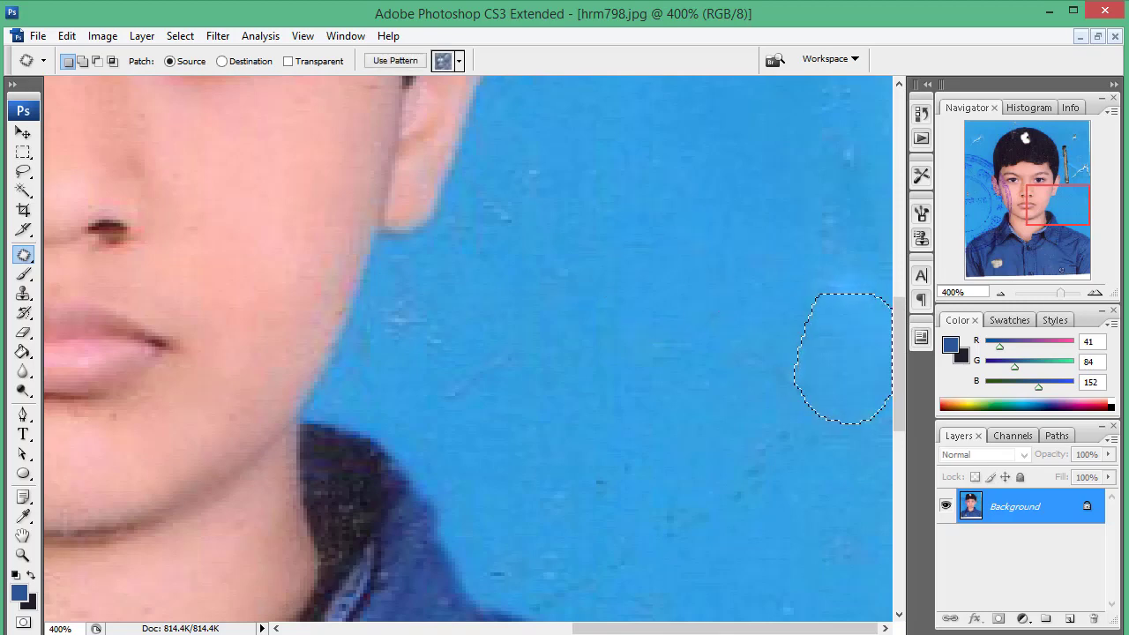
key(ctrl+d)
- Move up and patch a second white mark with the clean blue above it
scroll(653, 468, up, 5)
scroll(622, 441, up, 1)
scroll(708, 451, up, 4)
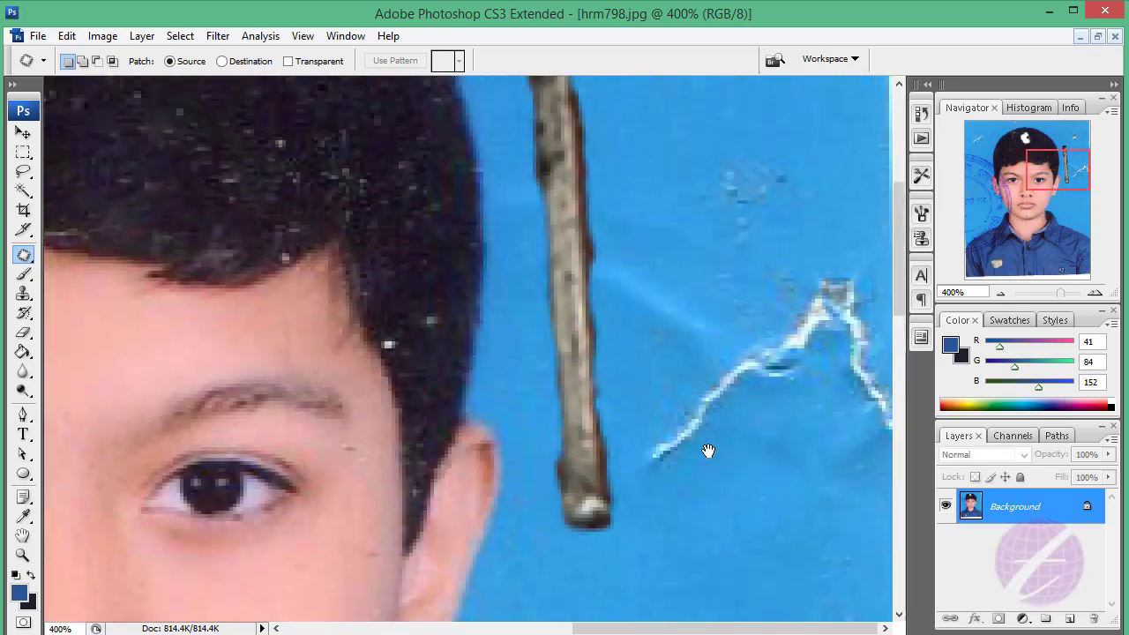
scroll(749, 355, up, 4)
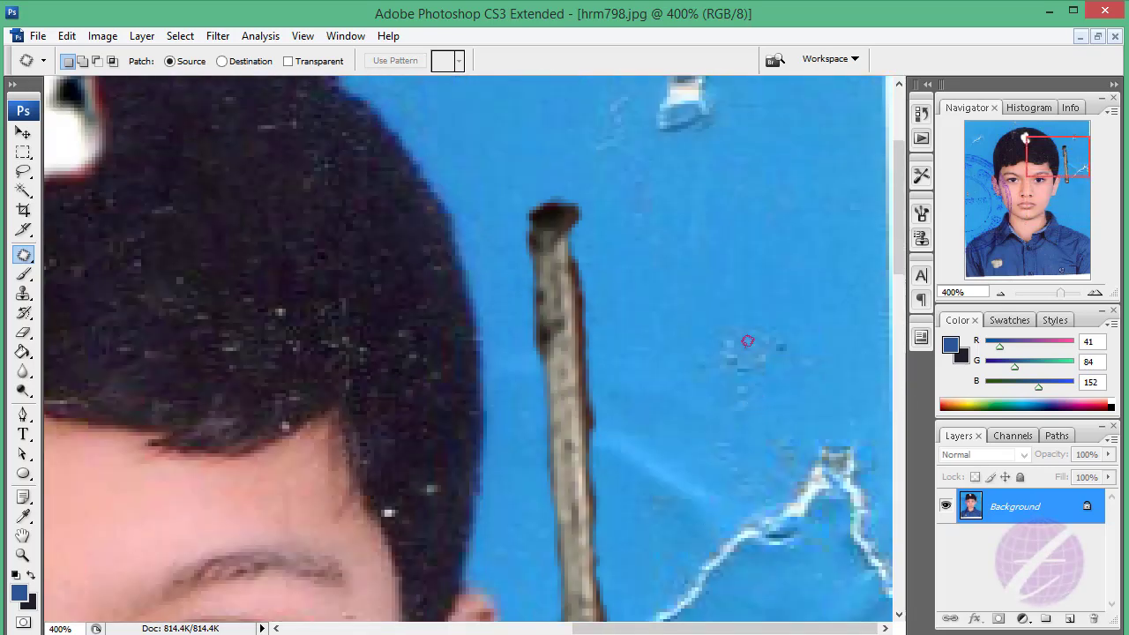
mouse_move(745, 315)
mouse_down()
mouse_move(755, 243)
mouse_move(754, 423)
mouse_up()
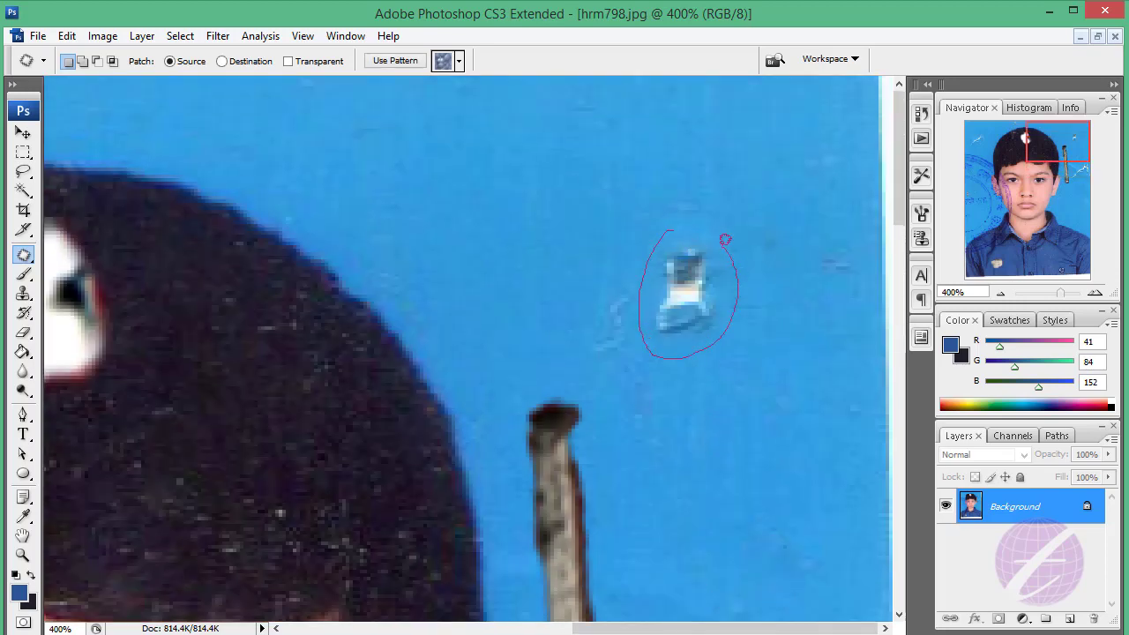
drag(681, 227, 759, 167)
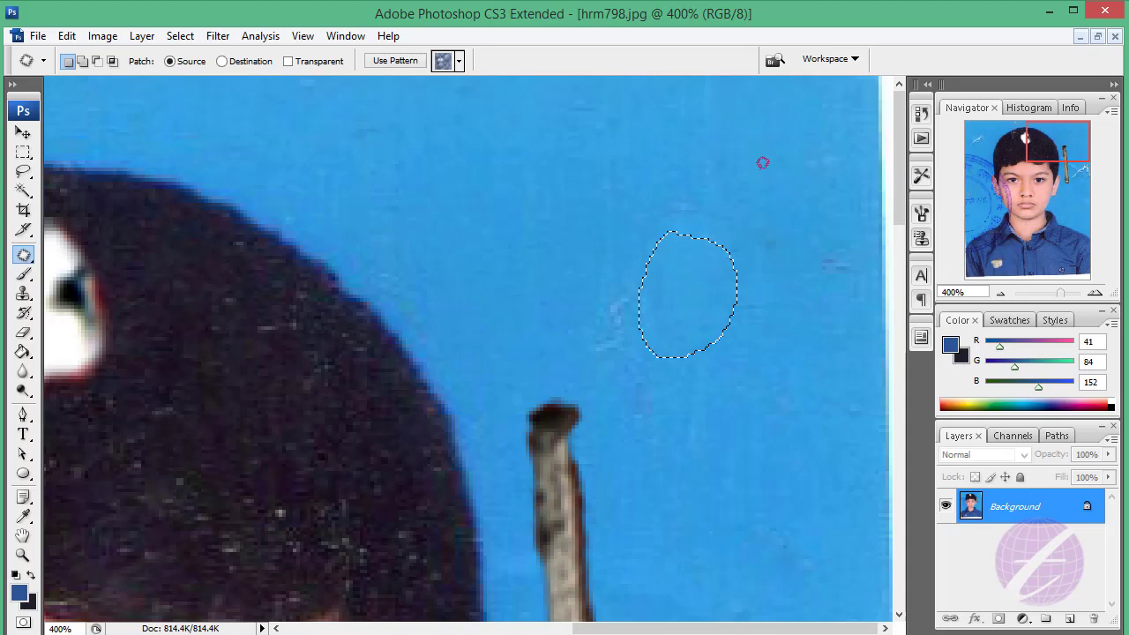
key(ctrl+d)
- Patch one more background mark with clean blue from above
drag(635, 287, 633, 283)
drag(612, 321, 640, 205)
scroll(748, 383, down, 3)
scroll(715, 368, down, 2)
scroll(741, 315, down, 1)
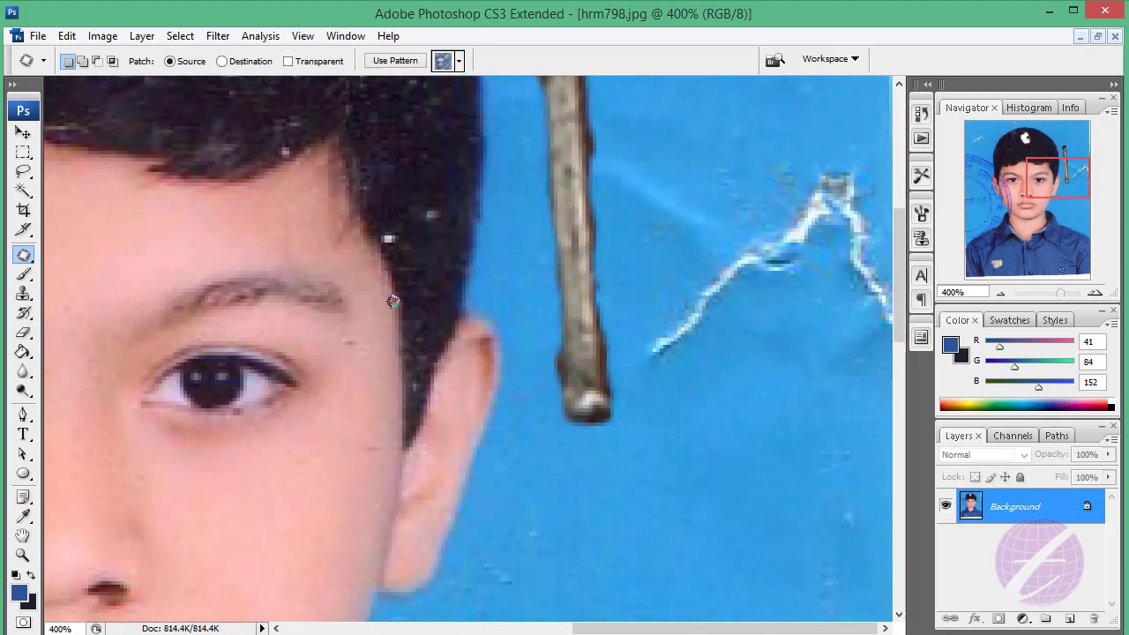
- Clone Stamp with a smaller brush over the lower and upper parts of the white crack
click(24, 294)
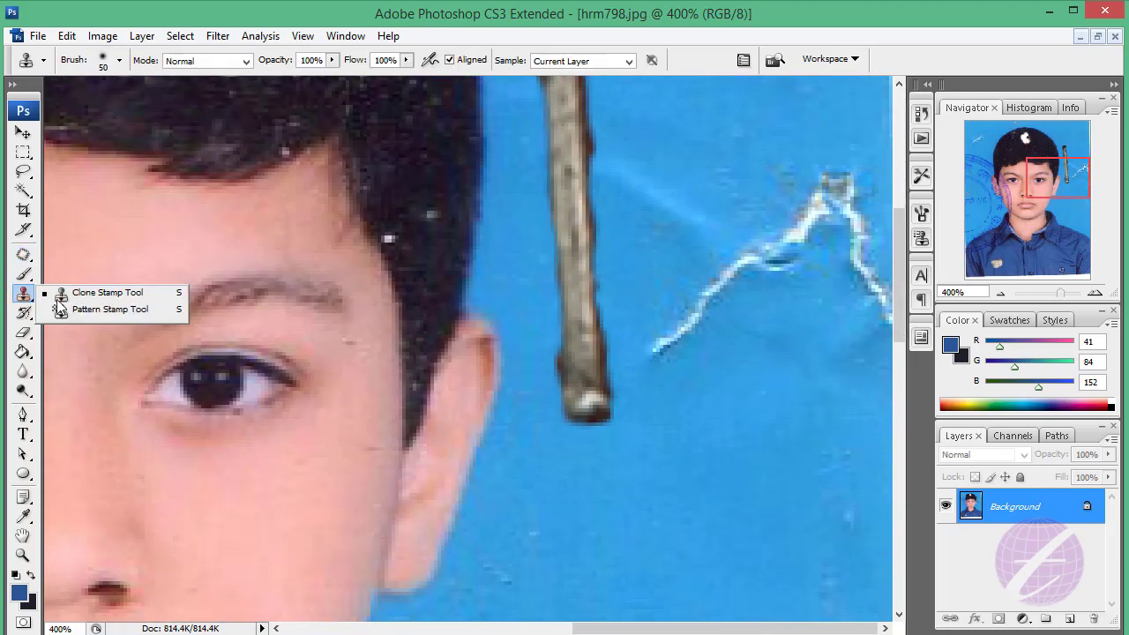
click(67, 296)
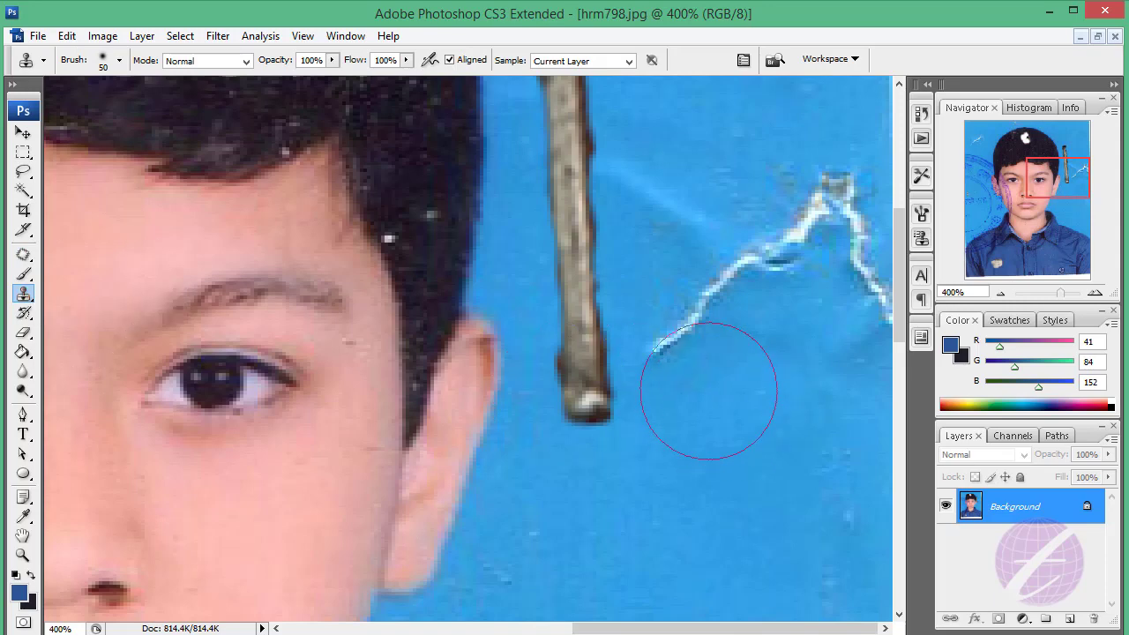
key(bracketleft)
key(bracketleft)
key(bracketleft)
mouse_move(676, 343)
mouse_down()
mouse_move(667, 335)
mouse_move(731, 266)
mouse_up()
mouse_move(832, 110)
mouse_down()
mouse_move(826, 167)
mouse_move(838, 189)
mouse_move(809, 196)
mouse_move(786, 226)
mouse_up()
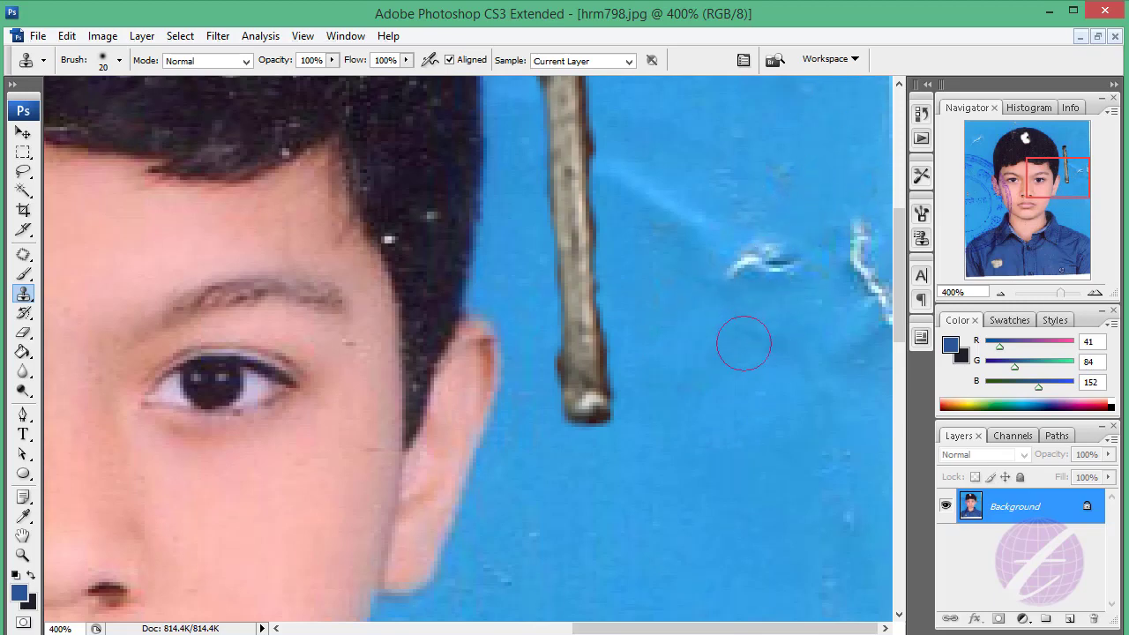
click(23, 254)
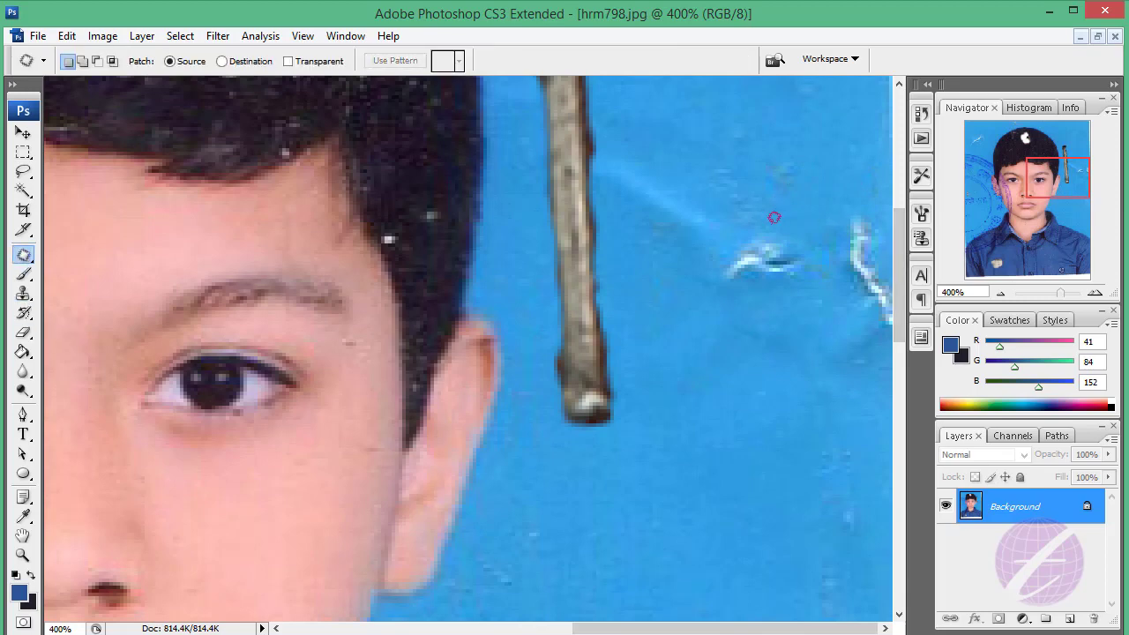
- Patch the leftover white mark and the right-hand crack with clean blue
mouse_move(773, 217)
mouse_down()
mouse_move(785, 291)
mouse_move(758, 222)
mouse_up()
drag(764, 279, 719, 435)
drag(832, 211, 916, 314)
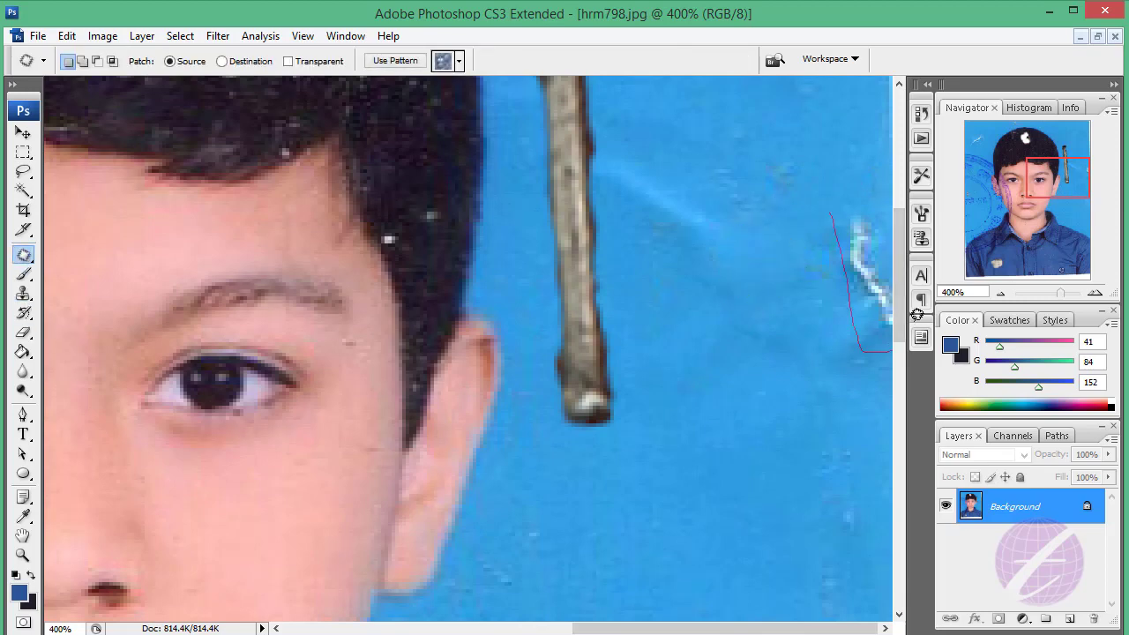
drag(828, 207, 829, 210)
scroll(680, 416, up, 2)
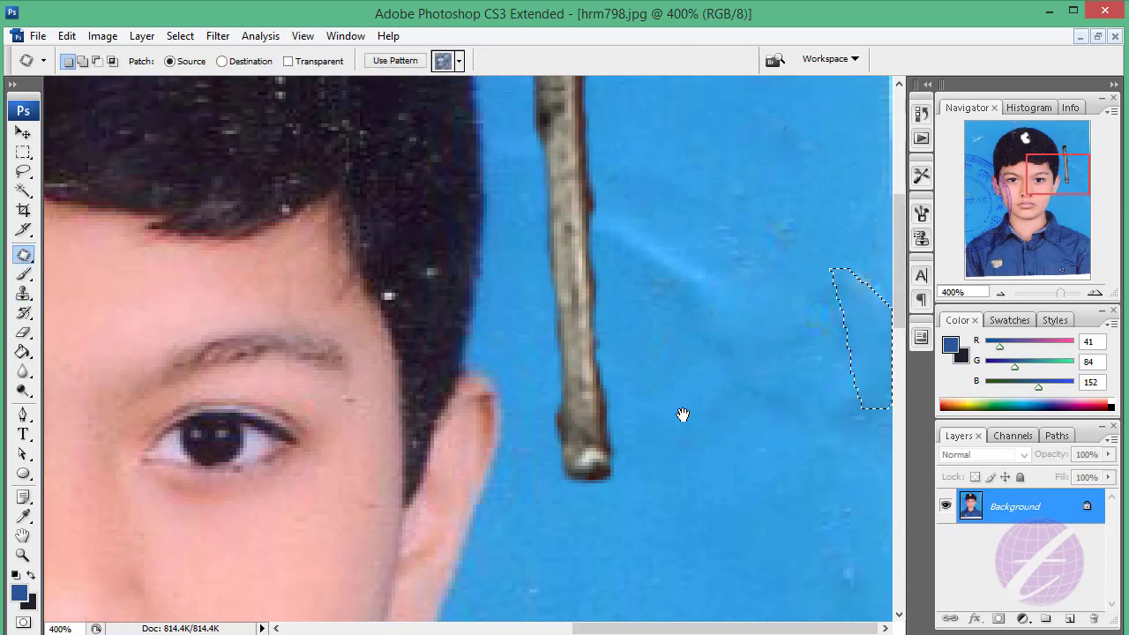
scroll(679, 415, up, 1)
drag(859, 379, 788, 370)
- Patch the small faint marks in the background near the top of the stick
drag(848, 301, 849, 304)
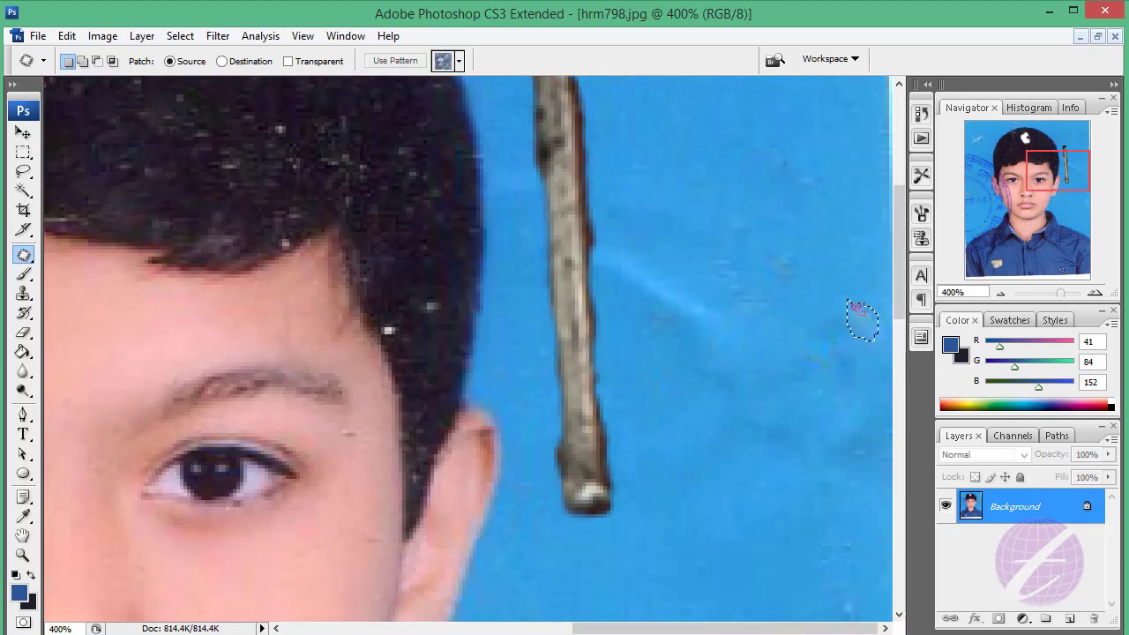
click(836, 285)
drag(814, 261, 758, 185)
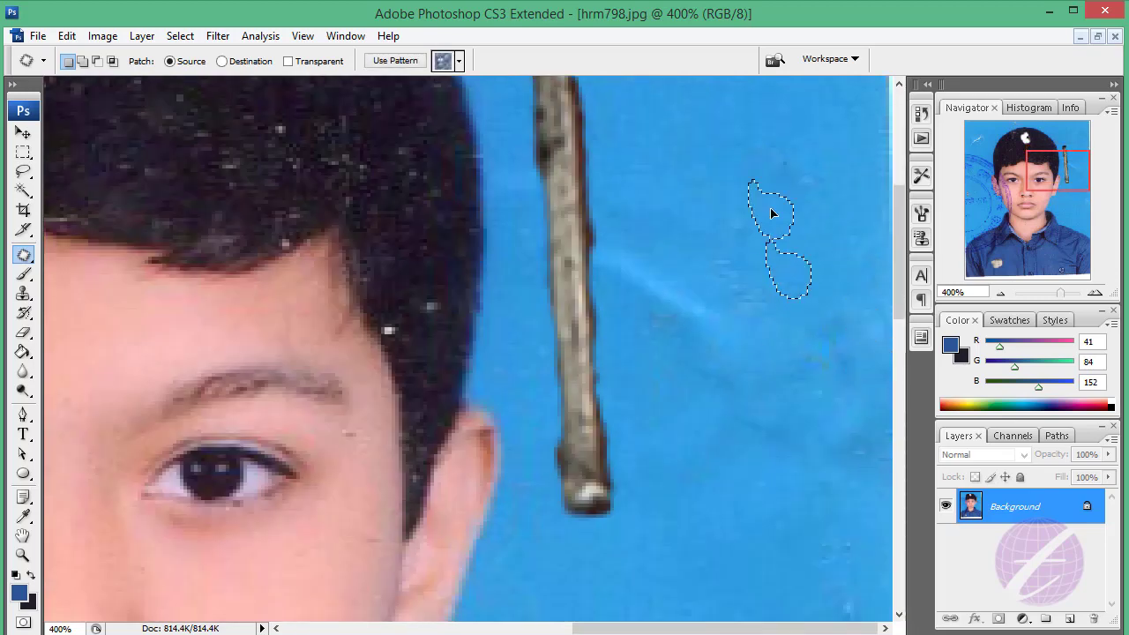
drag(714, 248, 710, 261)
click(702, 277)
drag(608, 253, 609, 255)
drag(678, 298, 750, 186)
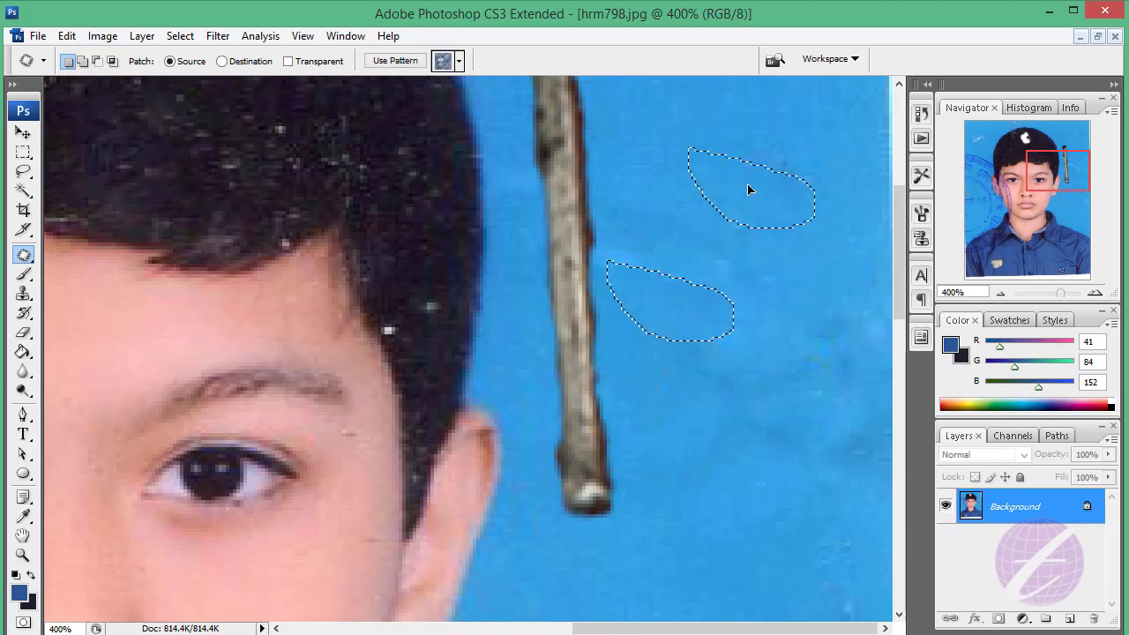
- Patch the long brown stick away with surrounding blue, then view the photo at 100%
scroll(530, 221, up, 5)
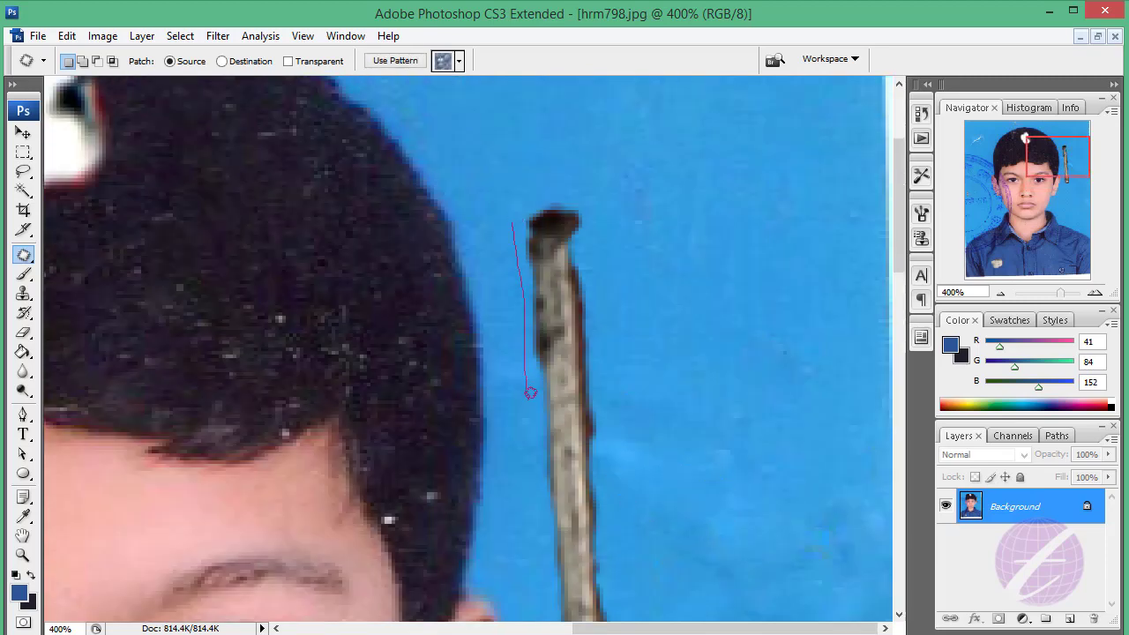
drag(529, 393, 528, 201)
drag(554, 498, 637, 297)
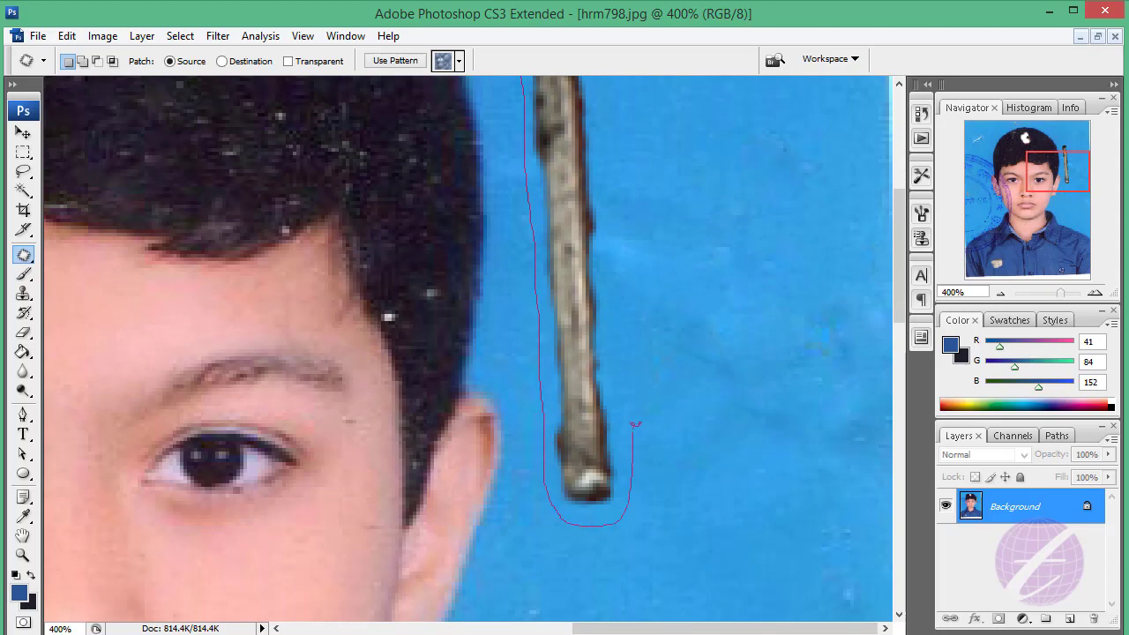
drag(559, 255, 539, 273)
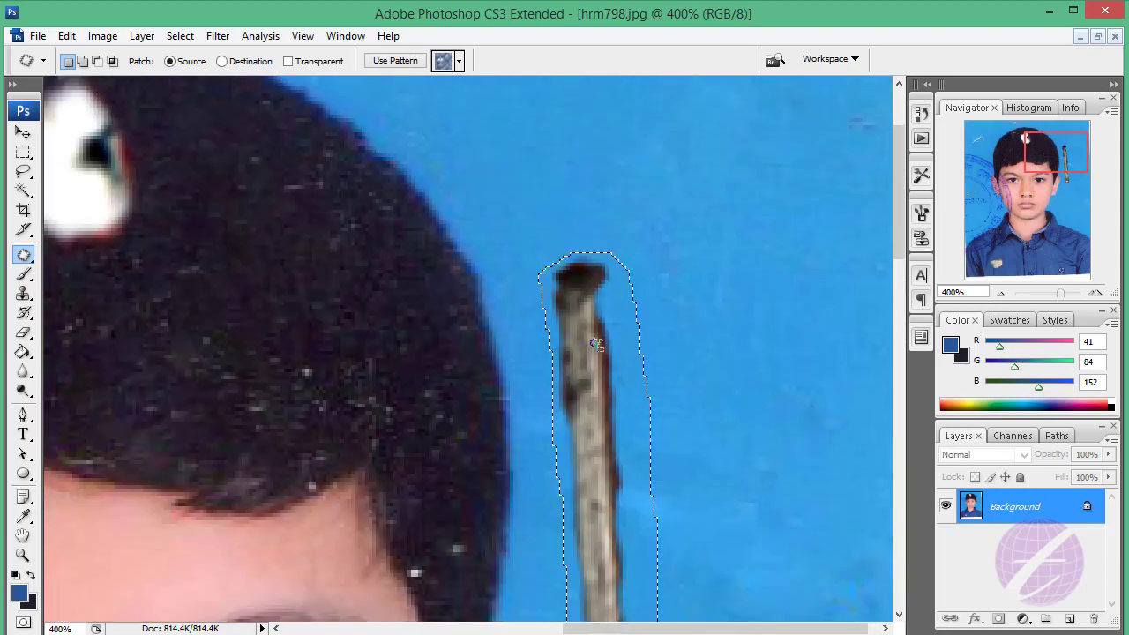
drag(590, 341, 725, 340)
key(ctrl+d)
key(ctrl+minus)
key(ctrl+minus)
key(ctrl+minus)
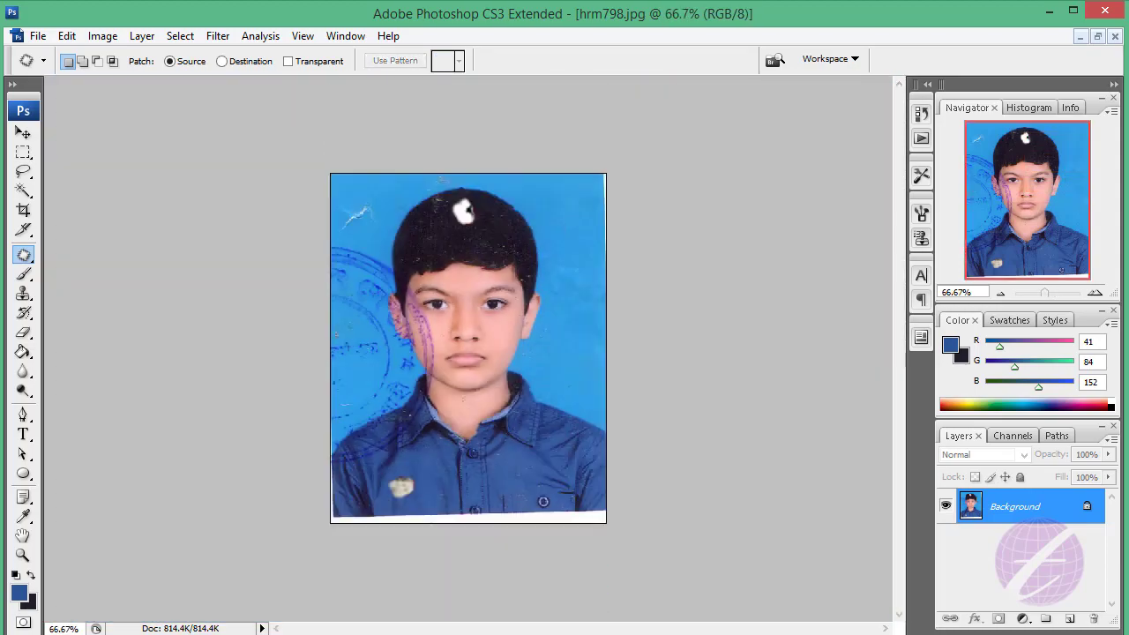
key(ctrl+plus)
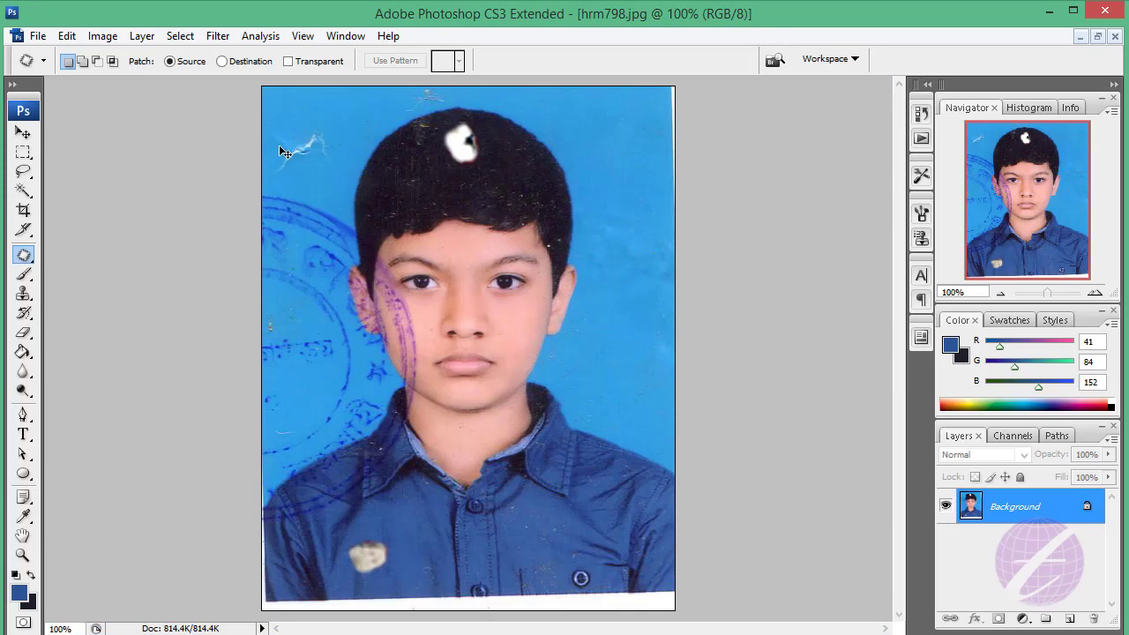
- Patch out the upper and lower parts of the top-left background scratch
drag(334, 188, 334, 188)
key(ctrl+minus)
key(ctrl+minus)
key(ctrl+minus)
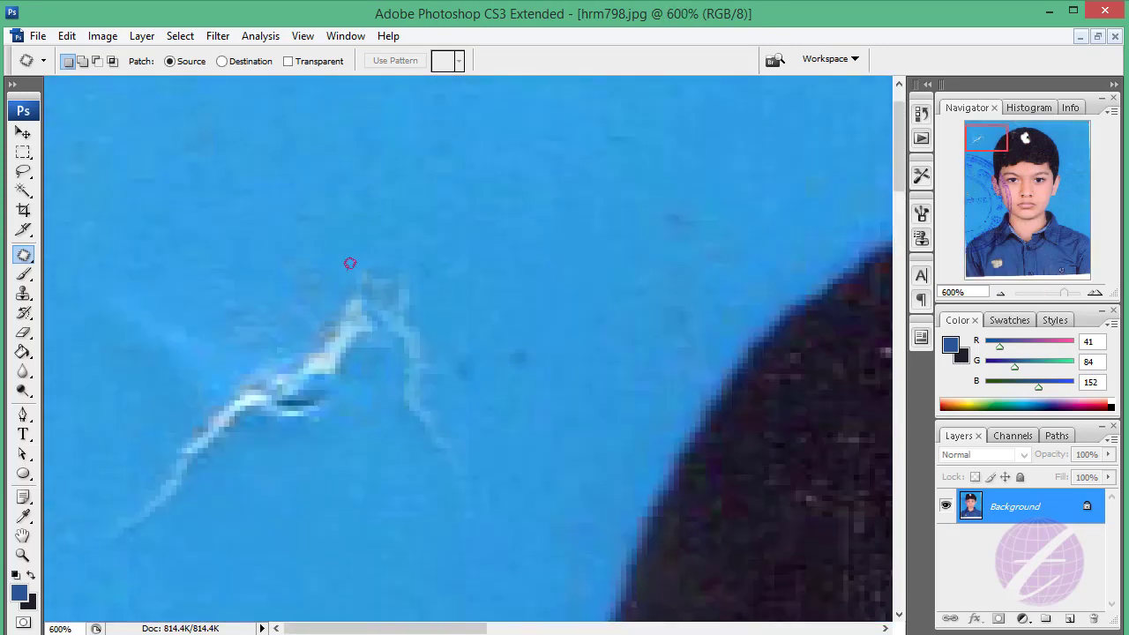
mouse_move(338, 261)
mouse_down()
mouse_move(454, 351)
mouse_move(348, 251)
mouse_up()
drag(355, 300, 540, 208)
mouse_move(189, 343)
mouse_down()
mouse_move(239, 517)
mouse_move(192, 367)
mouse_move(474, 221)
mouse_up()
drag(146, 316, 150, 318)
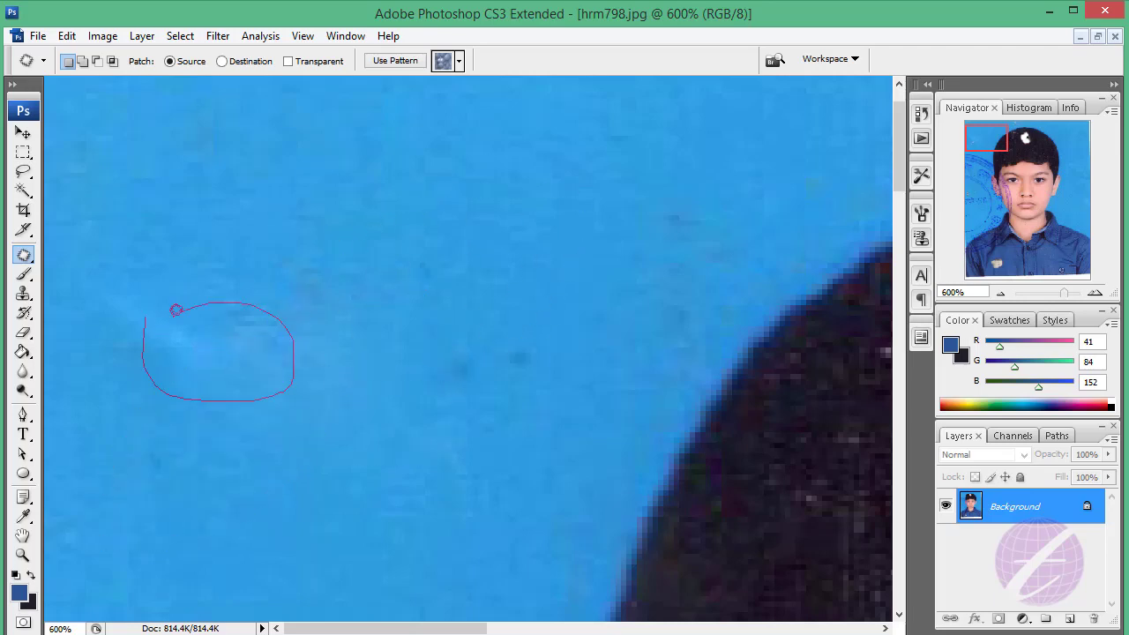
key(ctrl+d)
- Patch the white blotch on the boy's hair with nearby hair
key(ctrl+minus)
key(ctrl+minus)
key(ctrl+minus)
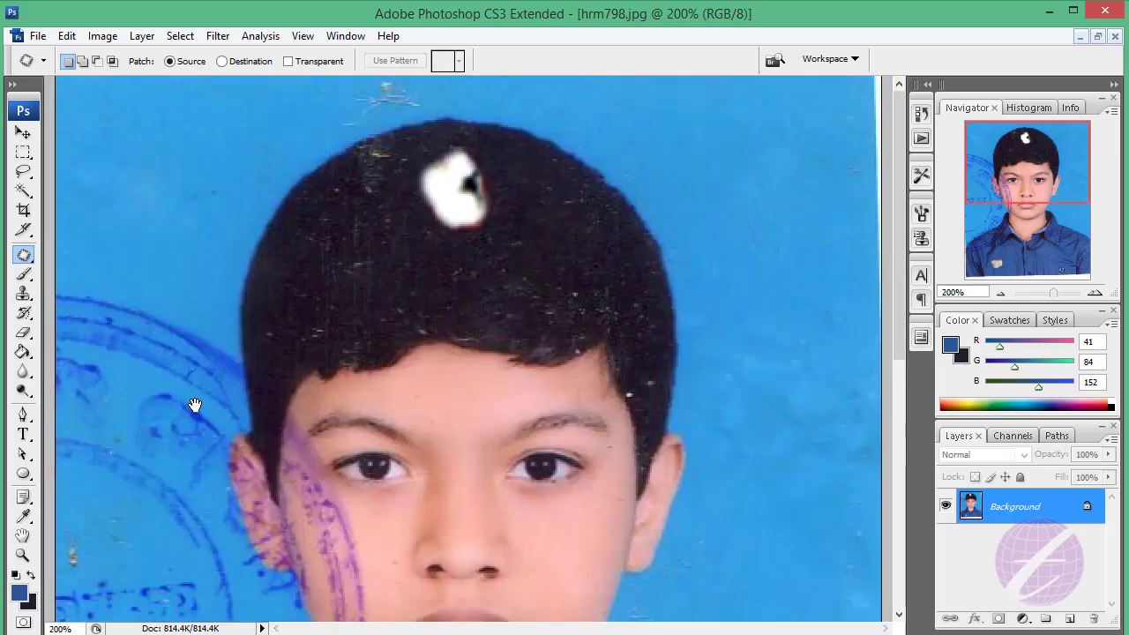
scroll(195, 404, down, 5)
scroll(496, 179, up, 3)
scroll(397, 549, up, 2)
scroll(459, 277, up, 1)
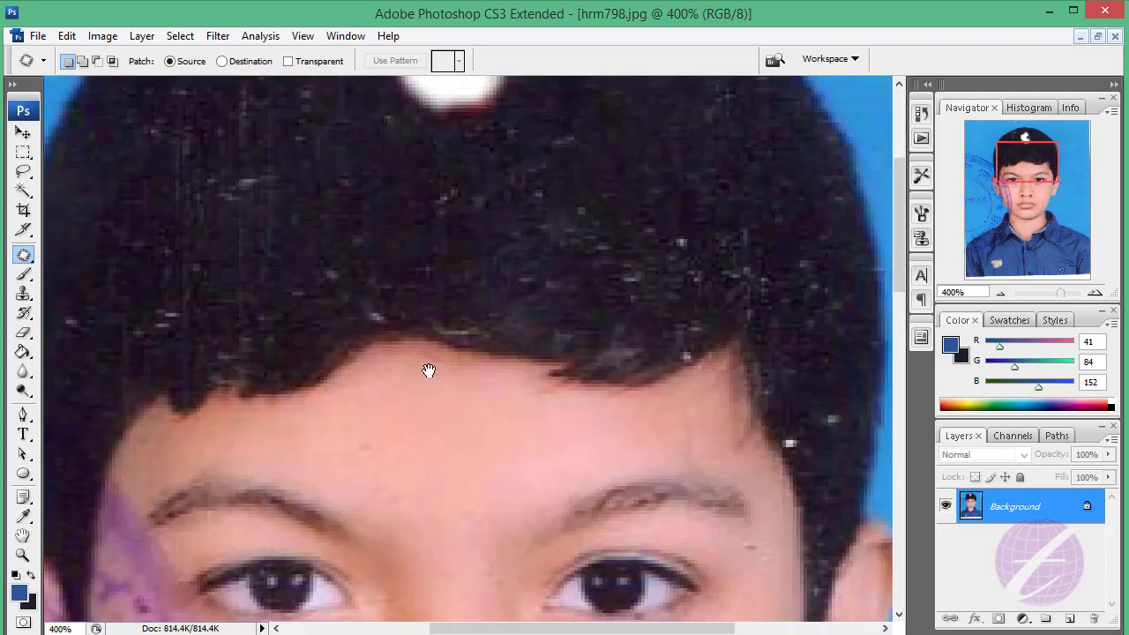
scroll(428, 370, up, 3)
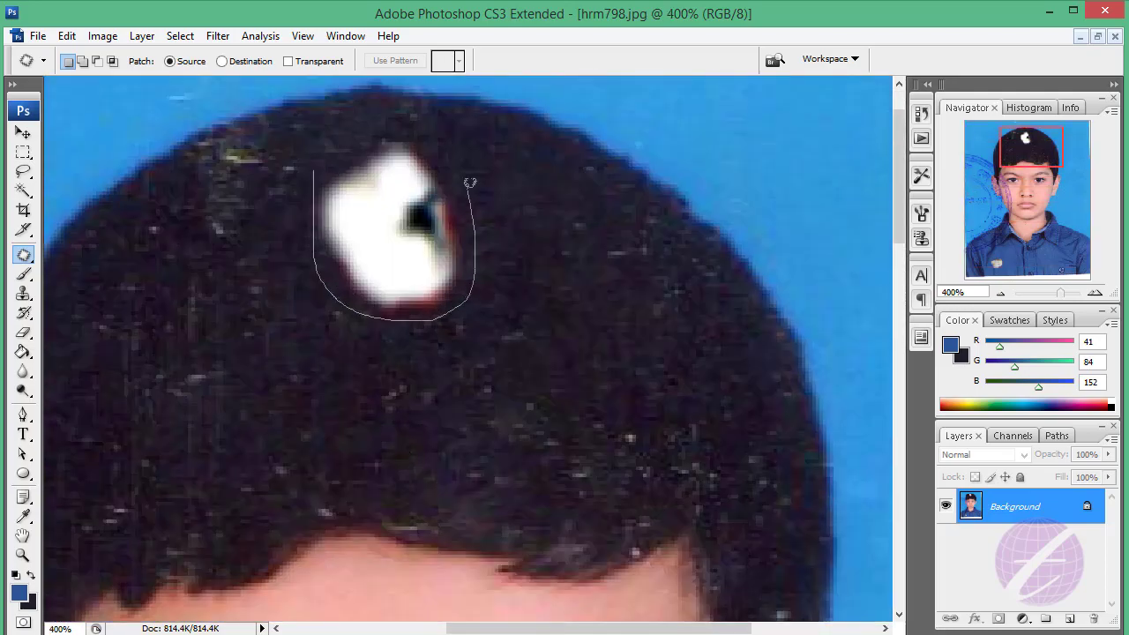
drag(336, 147, 315, 170)
drag(462, 255, 534, 274)
key(ctrl+d)
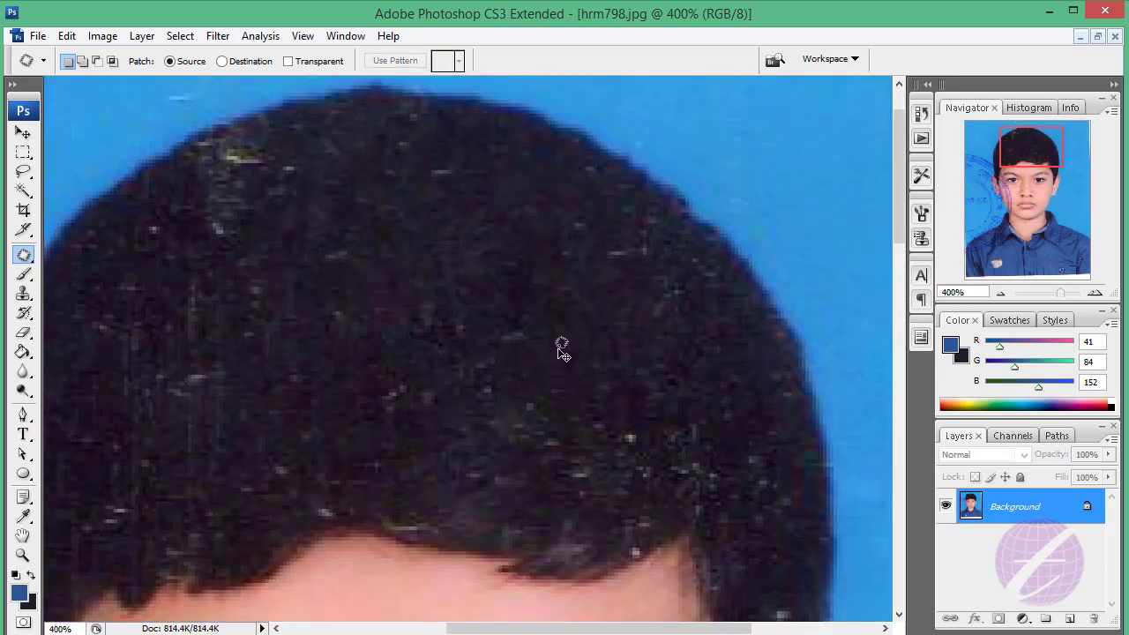
- Sample dark hair with a 7 px Clone Stamp and paint over the light hair specks
click(24, 292)
alt+click(529, 227)
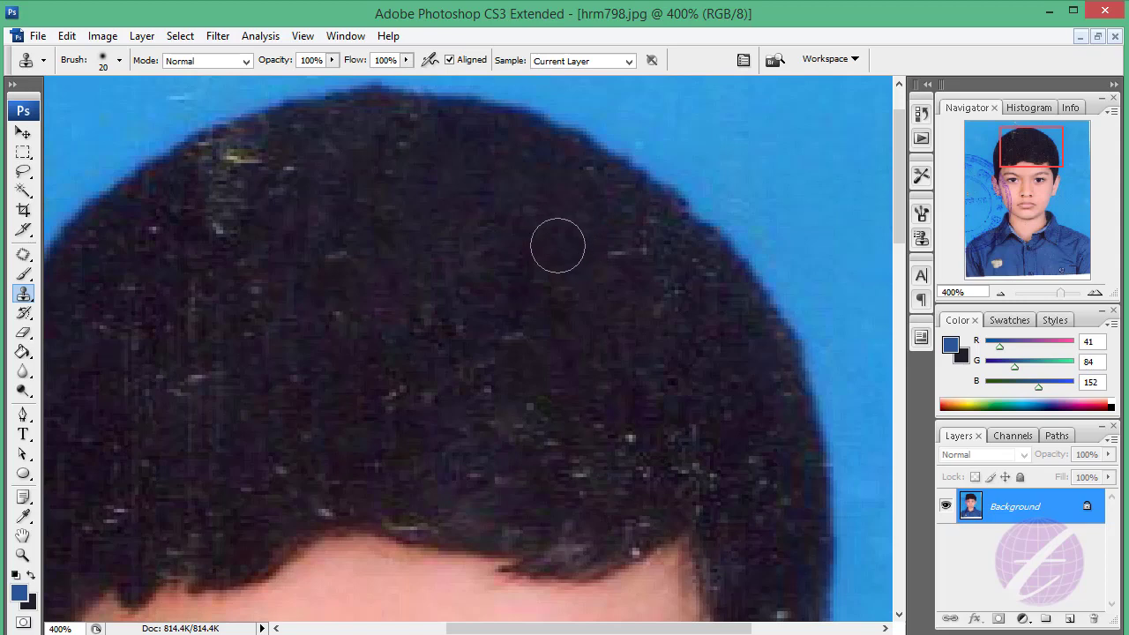
click(120, 60)
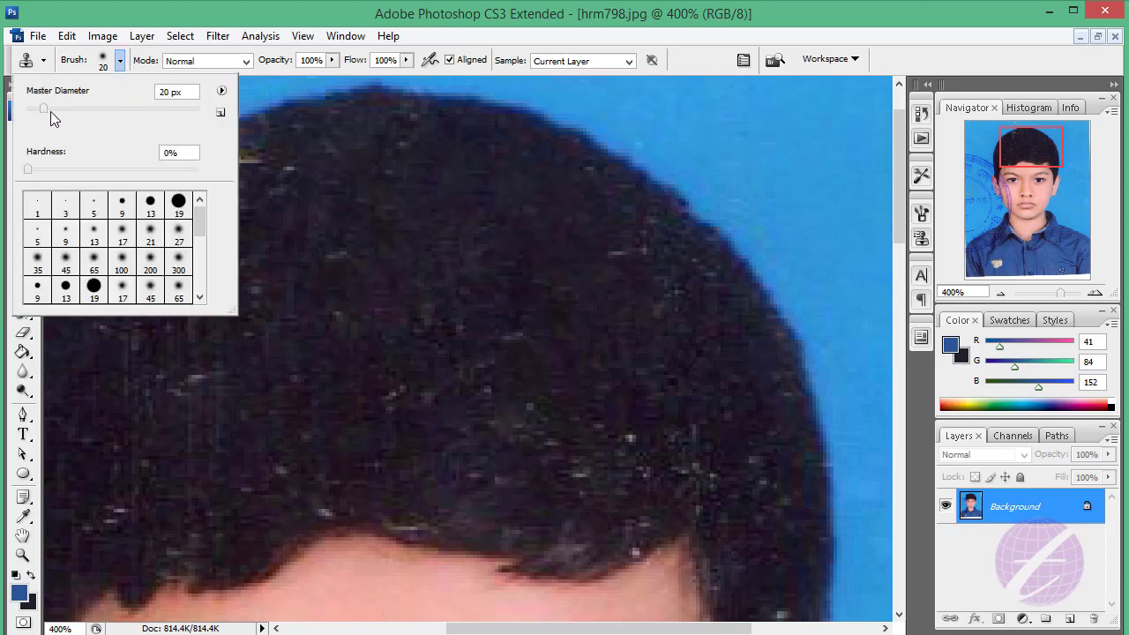
drag(41, 107, 33, 109)
click(120, 61)
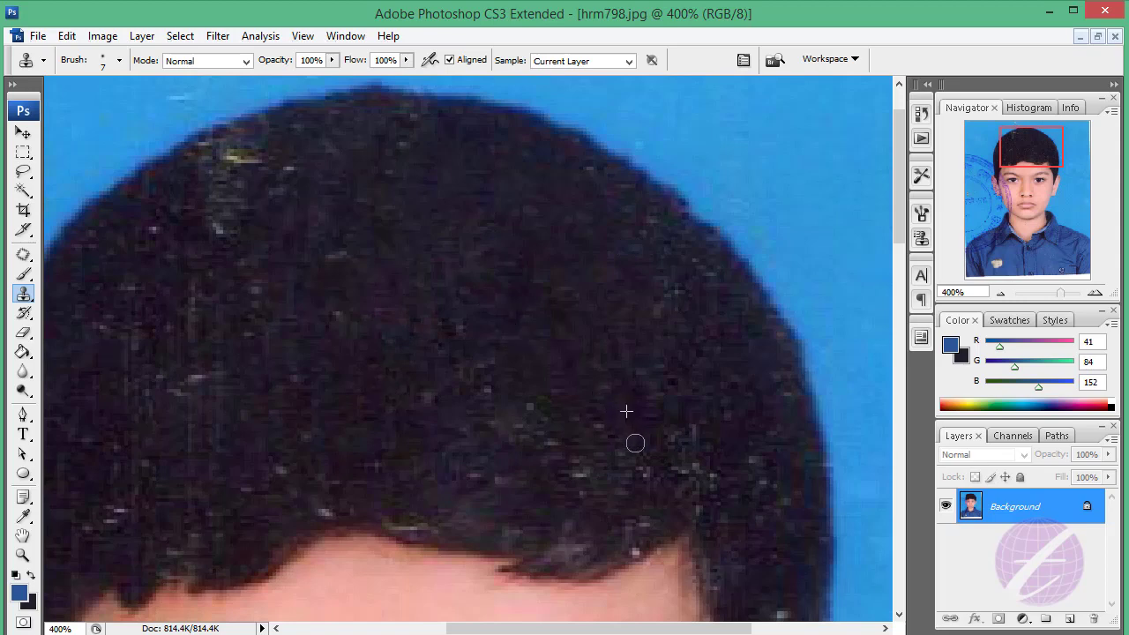
drag(257, 158, 253, 157)
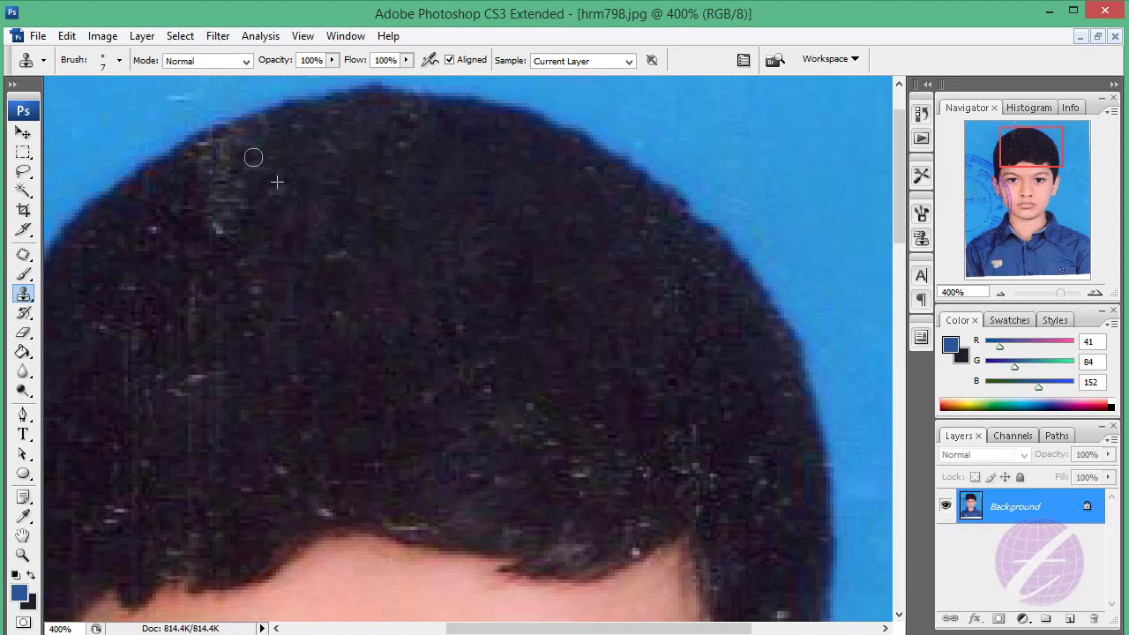
click(216, 233)
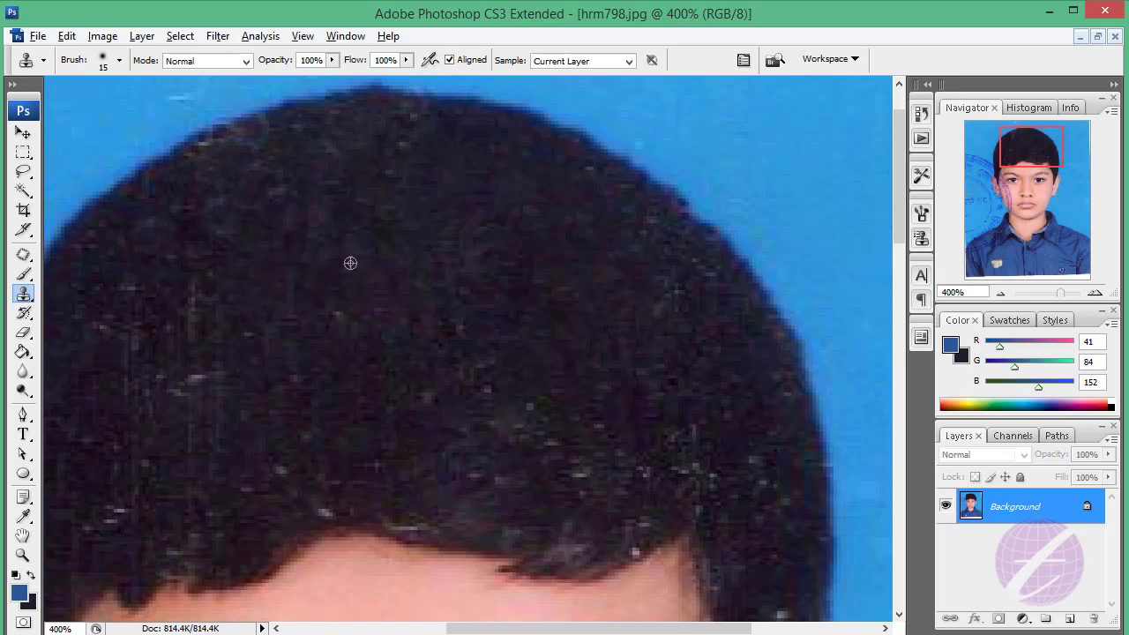
mouse_move(350, 263)
mouse_down()
mouse_move(403, 276)
mouse_move(527, 264)
mouse_up()
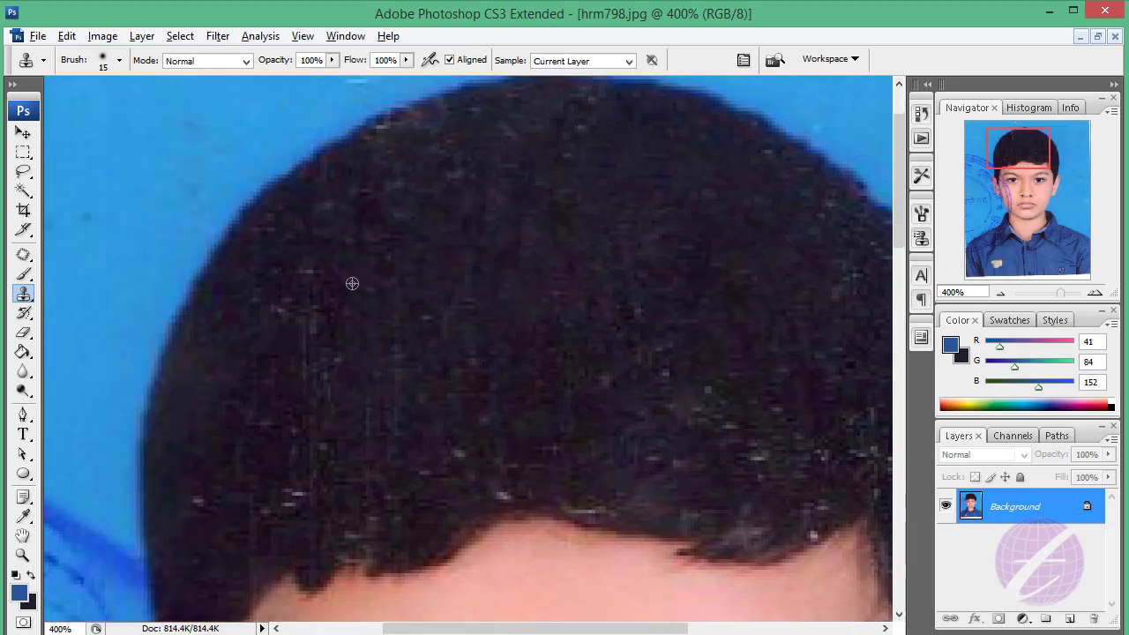
- Clone dark hair over the white specks on the right side of the hair
scroll(317, 340, down, 3)
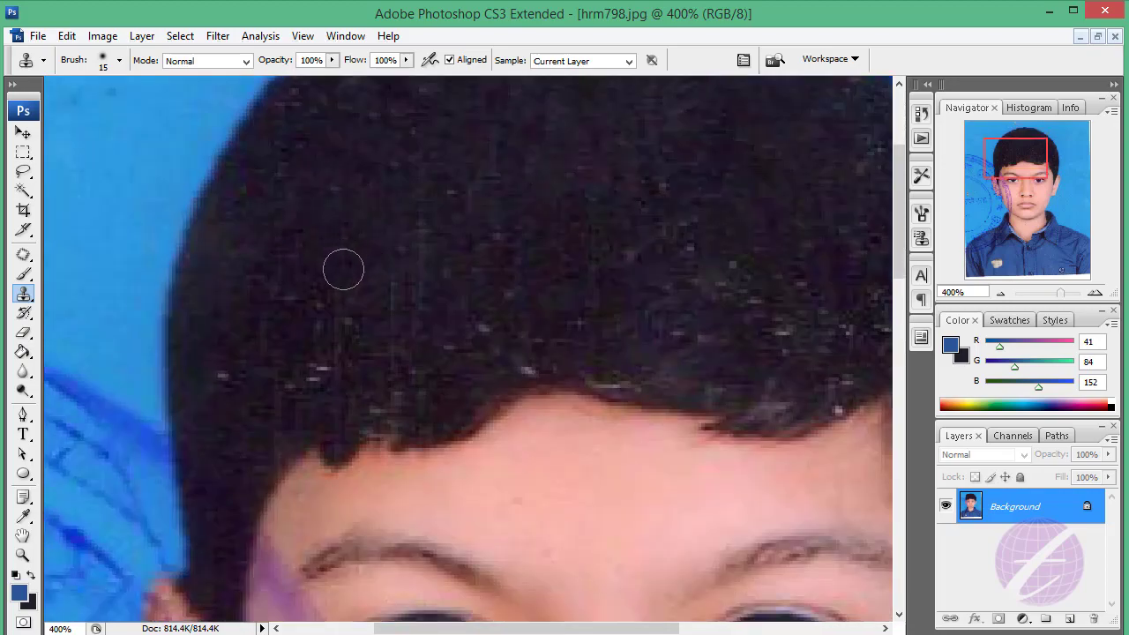
drag(550, 268, 241, 268)
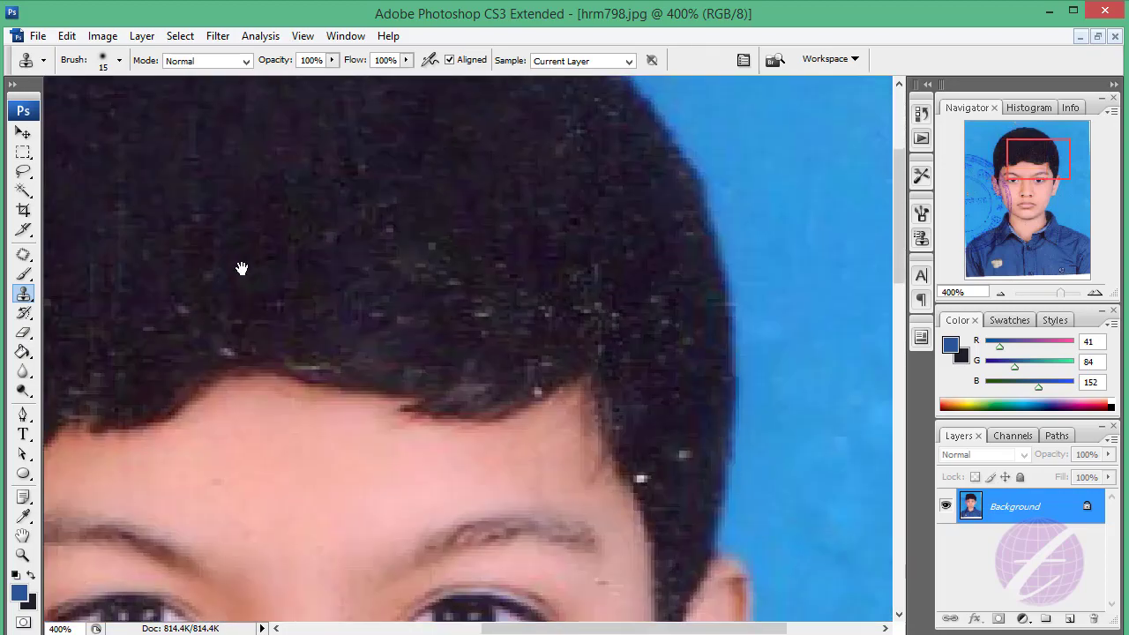
mouse_move(384, 231)
mouse_down()
mouse_move(414, 231)
mouse_move(415, 256)
mouse_up()
drag(479, 302, 598, 323)
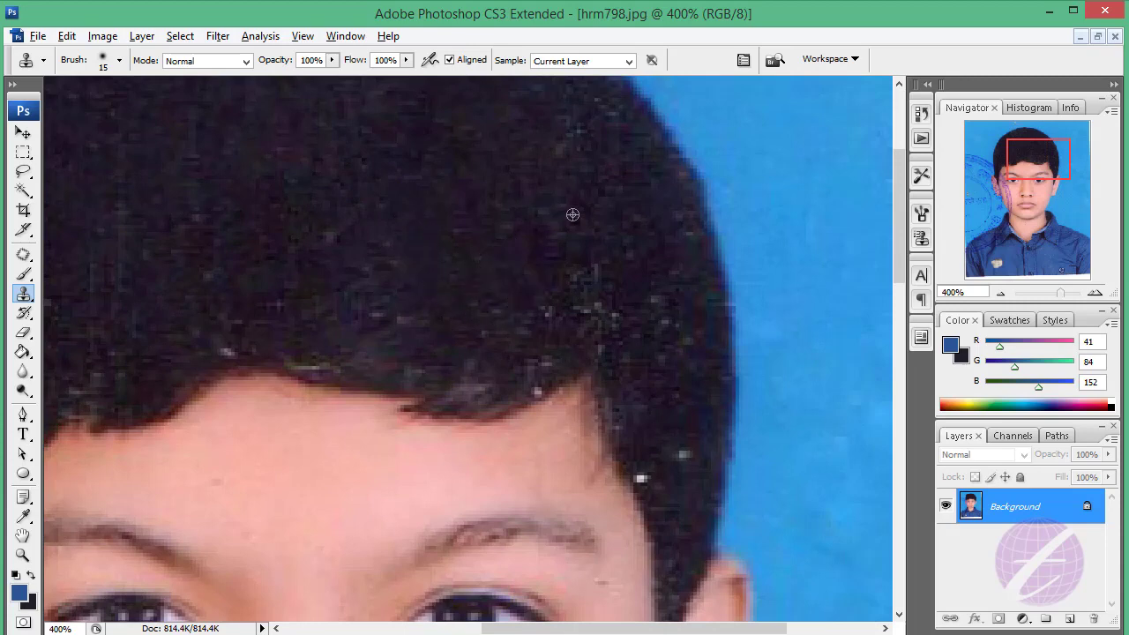
scroll(546, 309, right, 3)
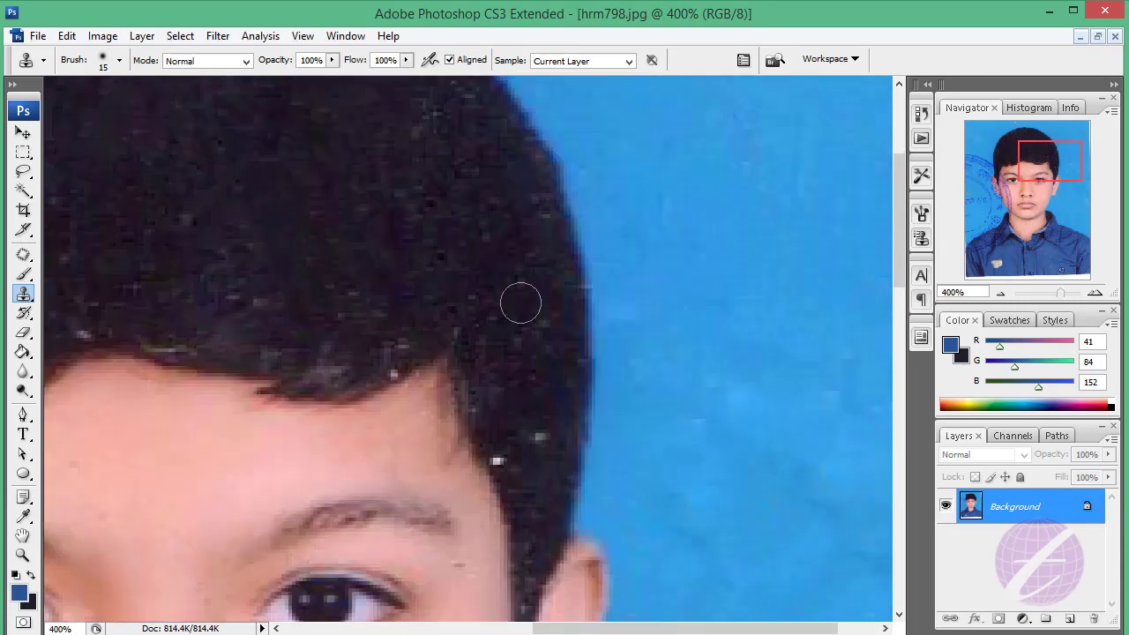
click(540, 435)
key(bracketleft)
key(bracketleft)
- Clone blue background over the white streak above the crown, then zoom out
drag(347, 255, 676, 396)
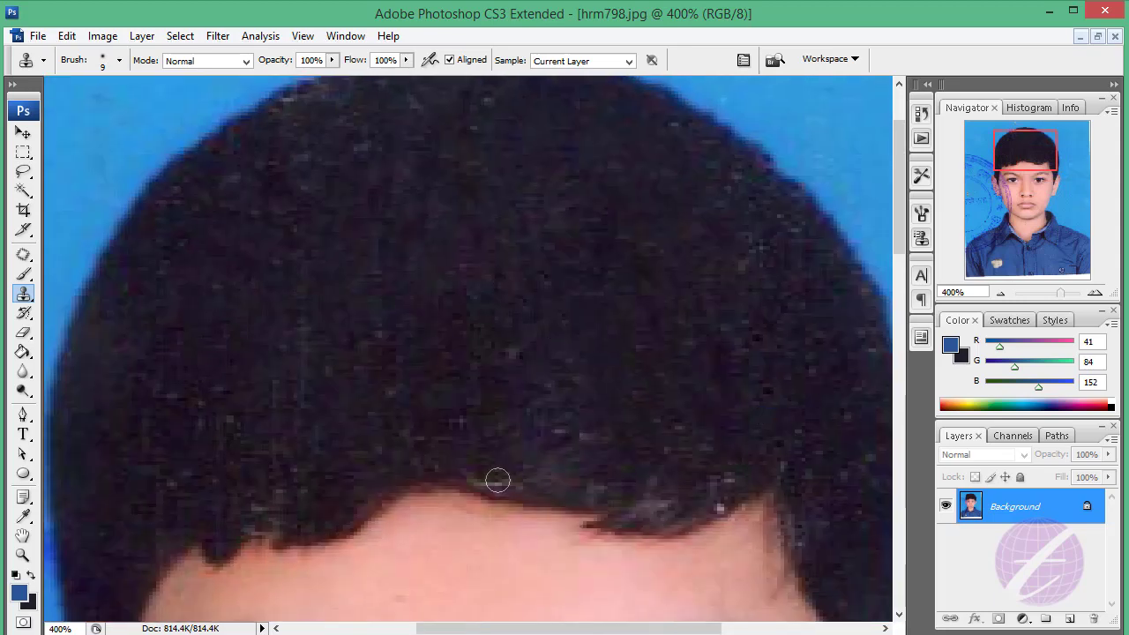
scroll(458, 227, up, 2)
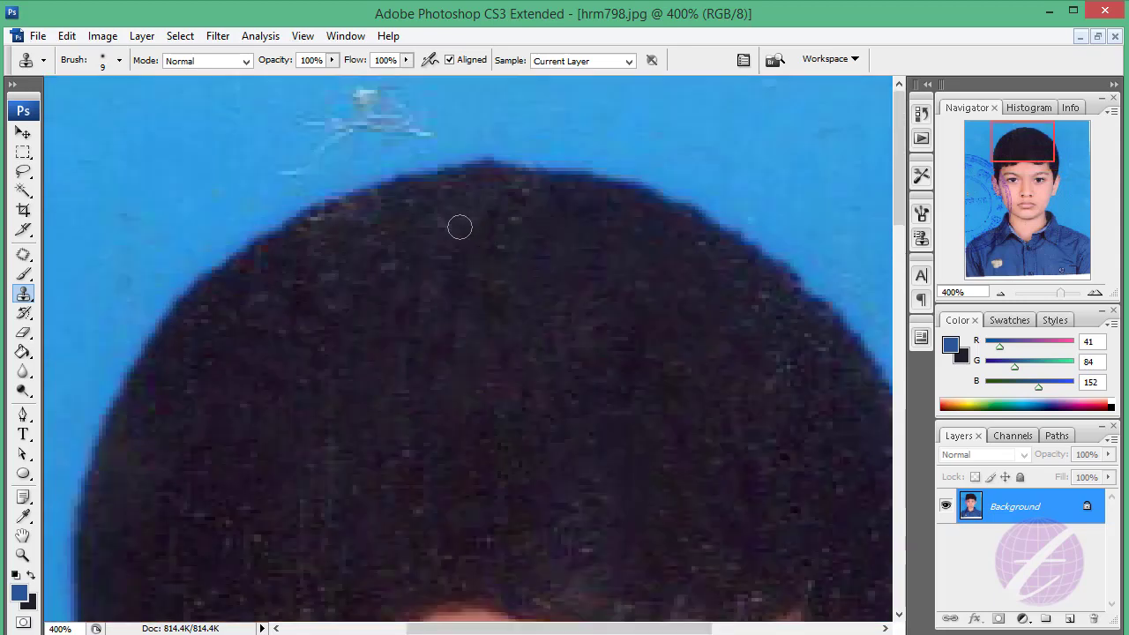
scroll(338, 115, left, 1)
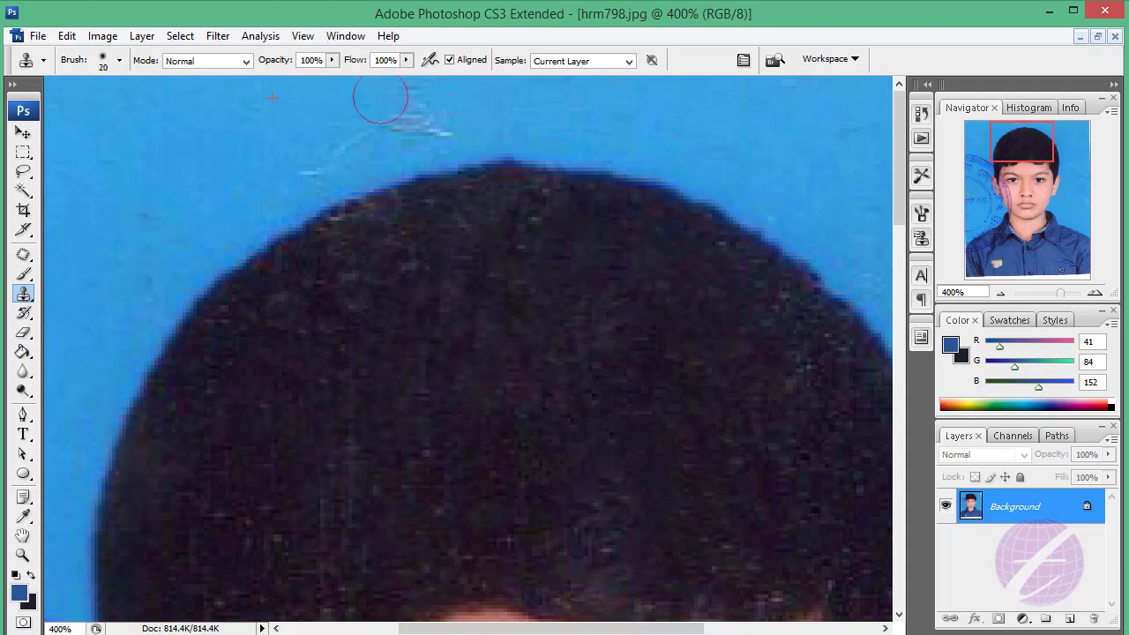
mouse_move(374, 102)
mouse_down()
mouse_move(423, 114)
mouse_move(141, 217)
mouse_up()
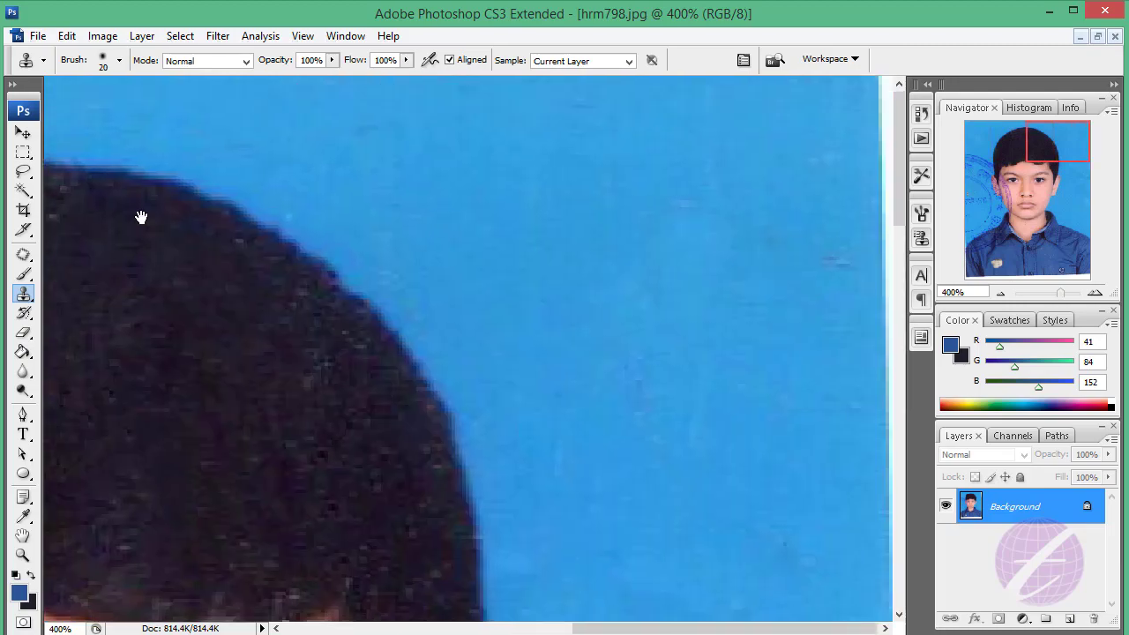
scroll(670, 198, down, 3)
key(ctrl+minus)
key(ctrl+minus)
key(ctrl+minus)
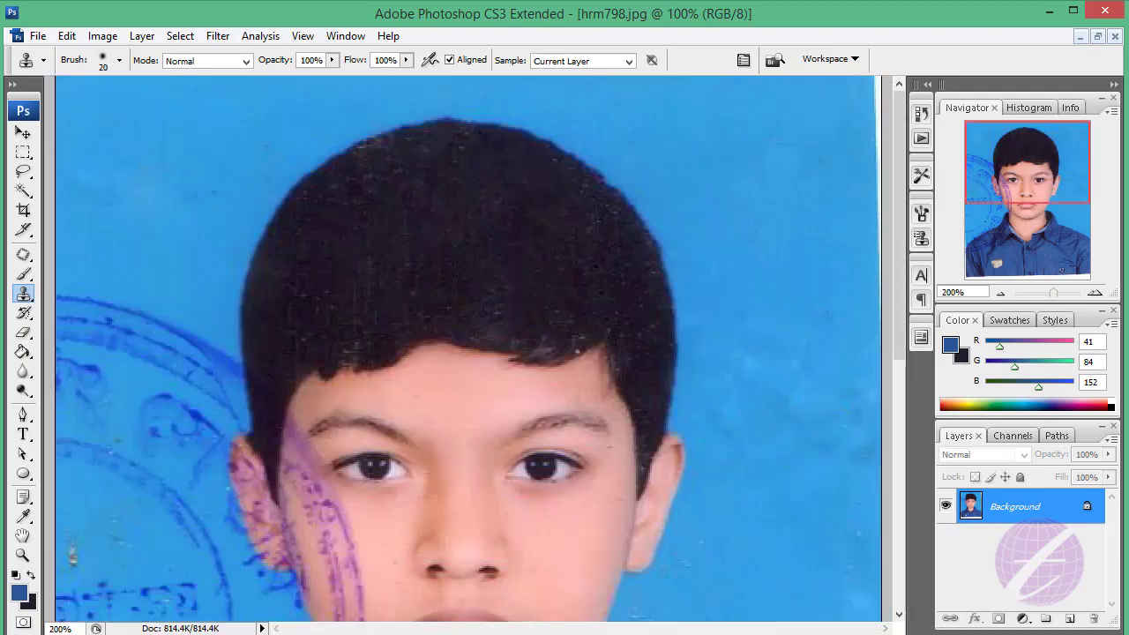
key(ctrl+minus)
- Zoom into the white shirt spot, begin cloning, and set Clone Stamp opacity to 50%
drag(396, 500, 423, 535)
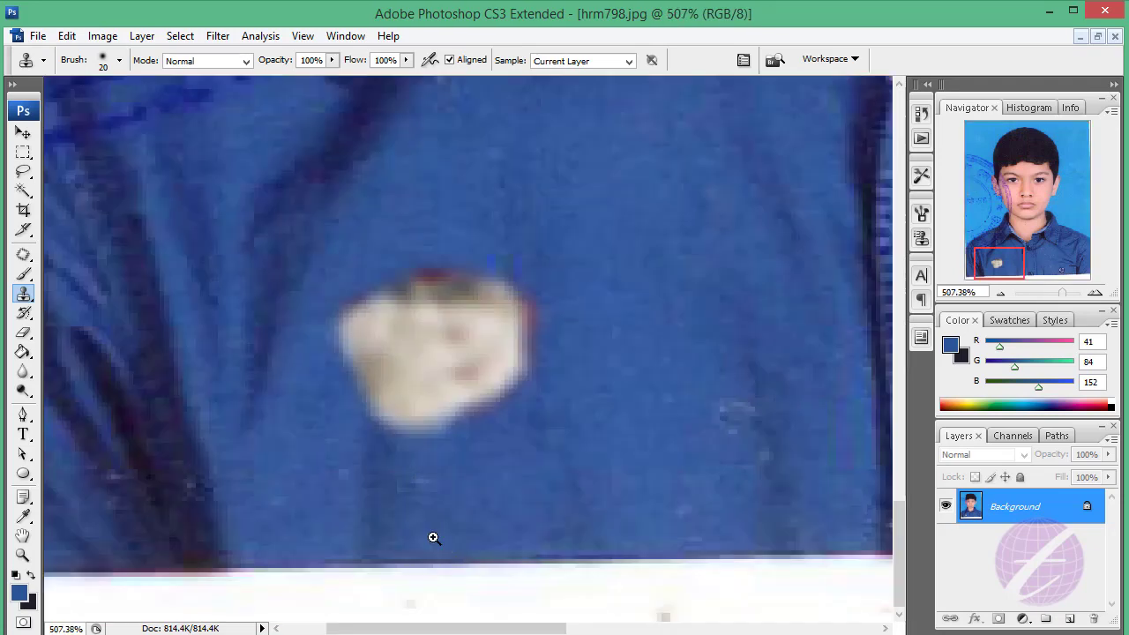
mouse_move(511, 287)
mouse_down()
mouse_move(524, 347)
mouse_move(503, 309)
mouse_move(441, 313)
mouse_move(511, 391)
mouse_move(428, 276)
mouse_move(383, 297)
mouse_move(418, 288)
mouse_move(390, 378)
mouse_up()
text(50)
alt+click(583, 231)
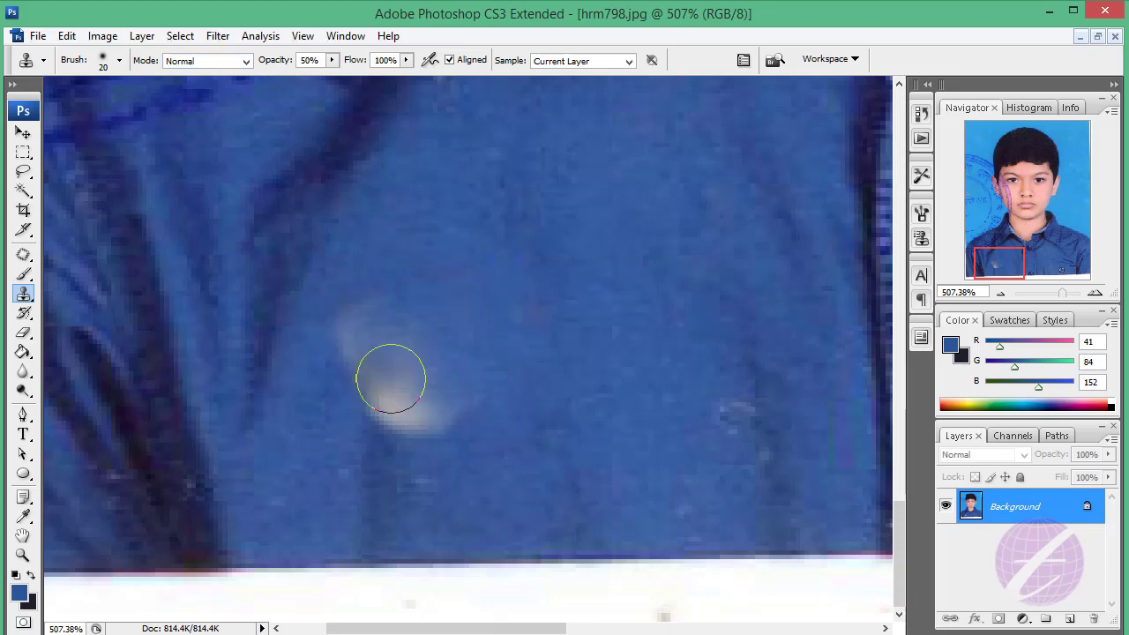
- Use a 25 px brush to clone over the remaining white spot and faint light arc
click(119, 60)
click(178, 262)
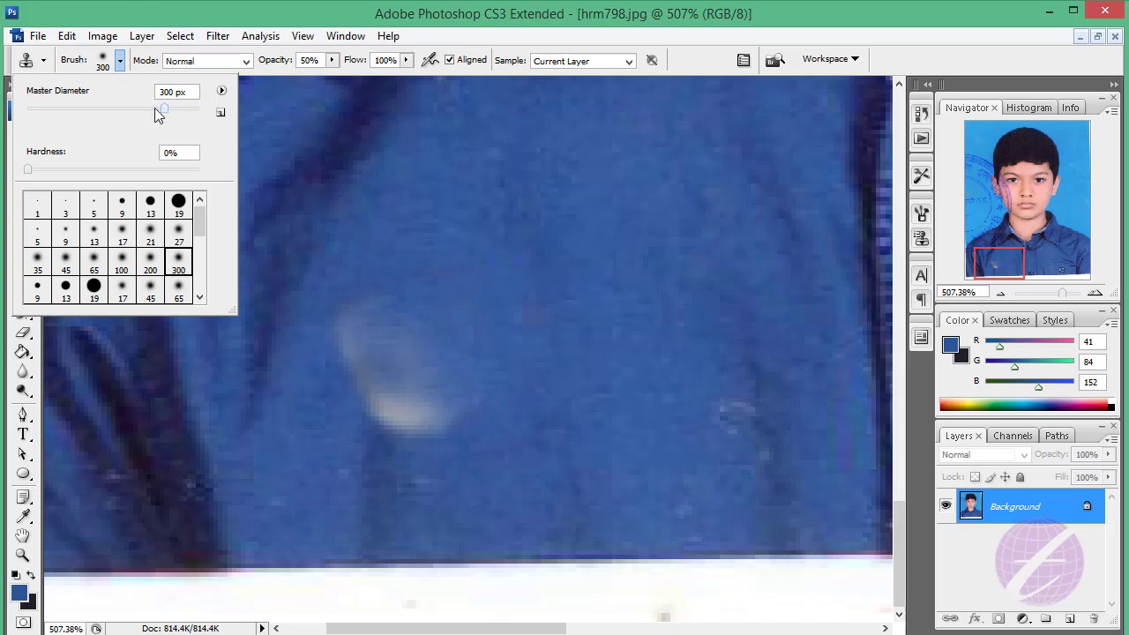
drag(164, 108, 49, 110)
click(448, 248)
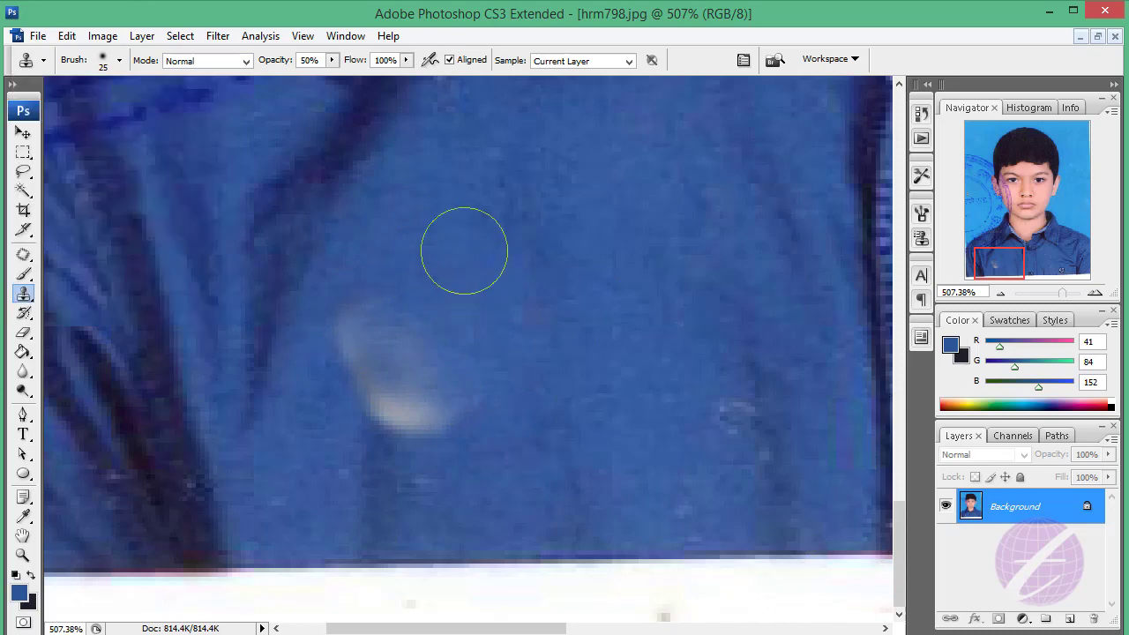
mouse_move(388, 299)
mouse_down()
mouse_move(391, 403)
mouse_move(397, 345)
mouse_up()
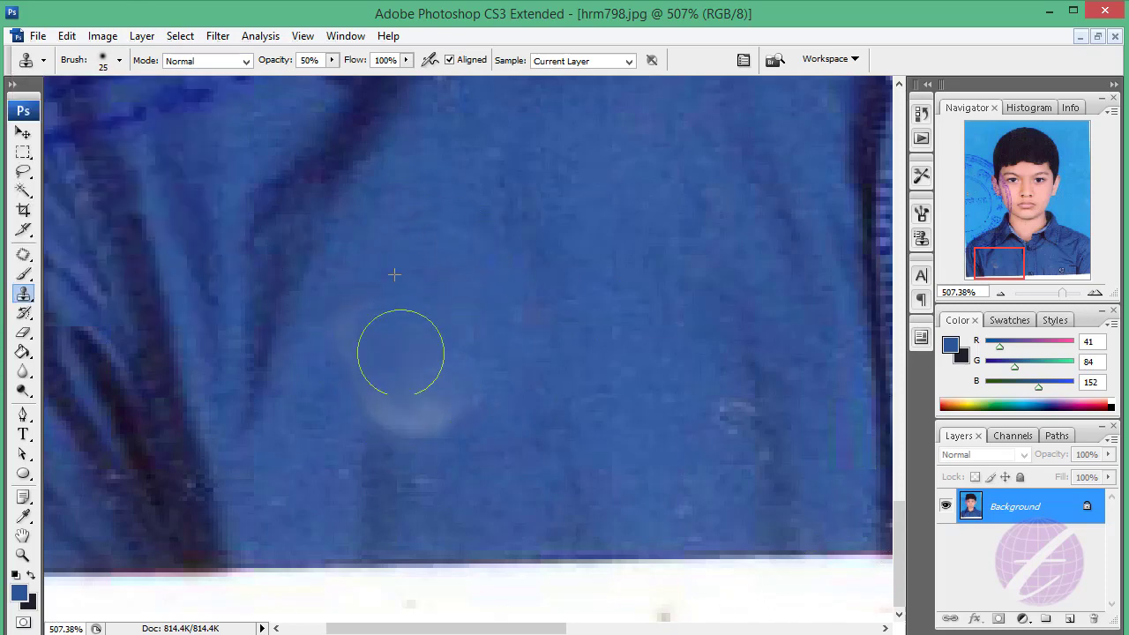
drag(388, 413, 426, 410)
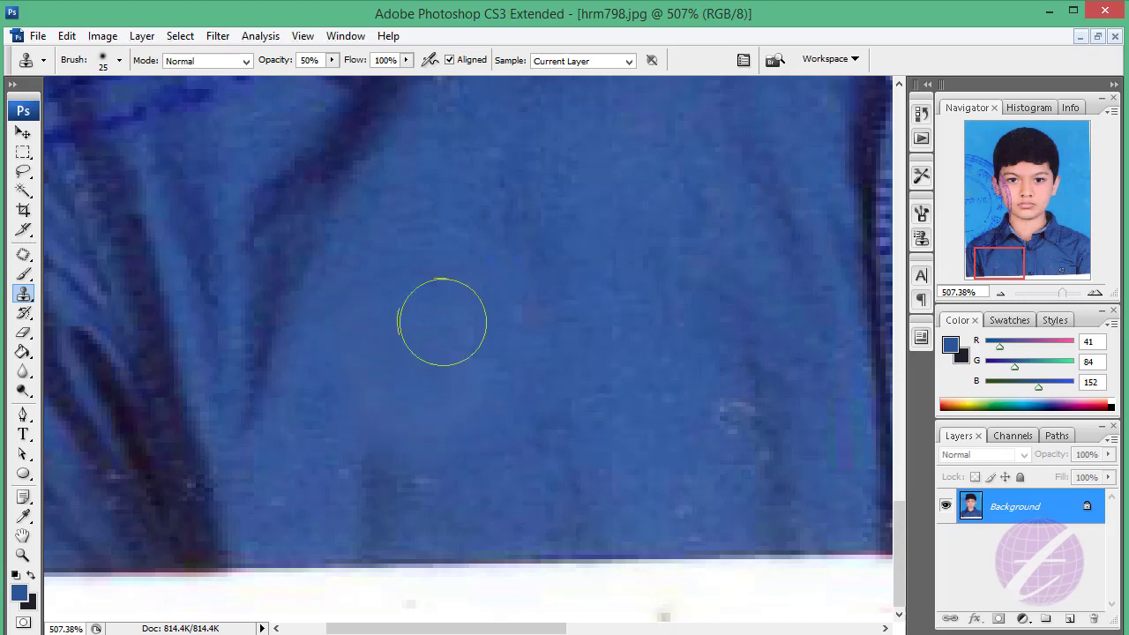
drag(651, 341, 401, 335)
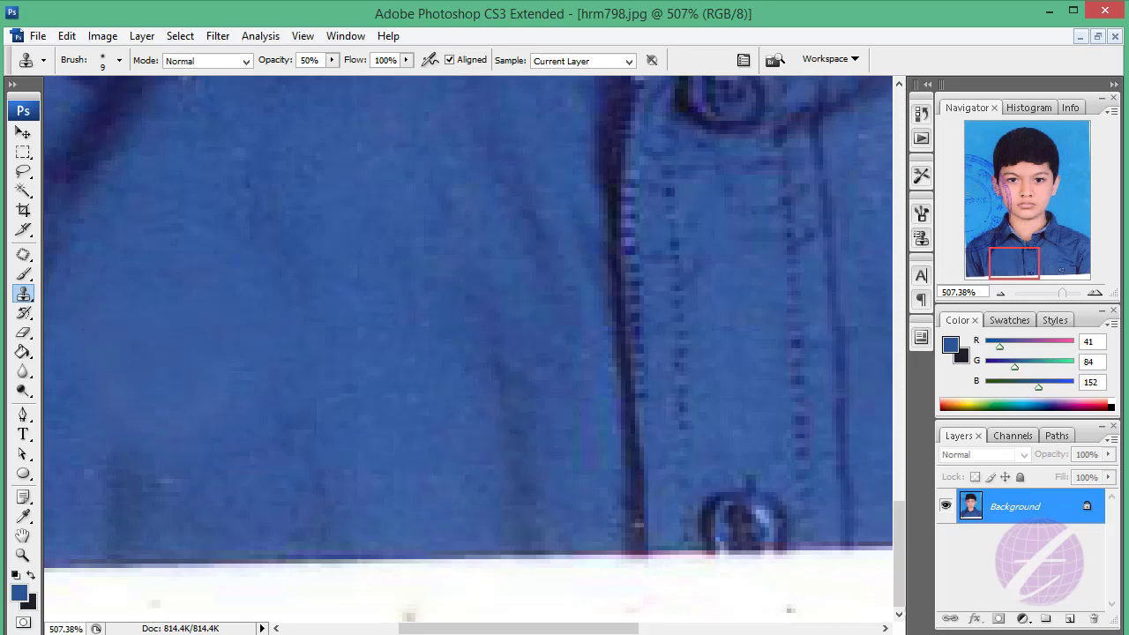
key(ctrl+minus)
key(ctrl+minus)
key(ctrl+minus)
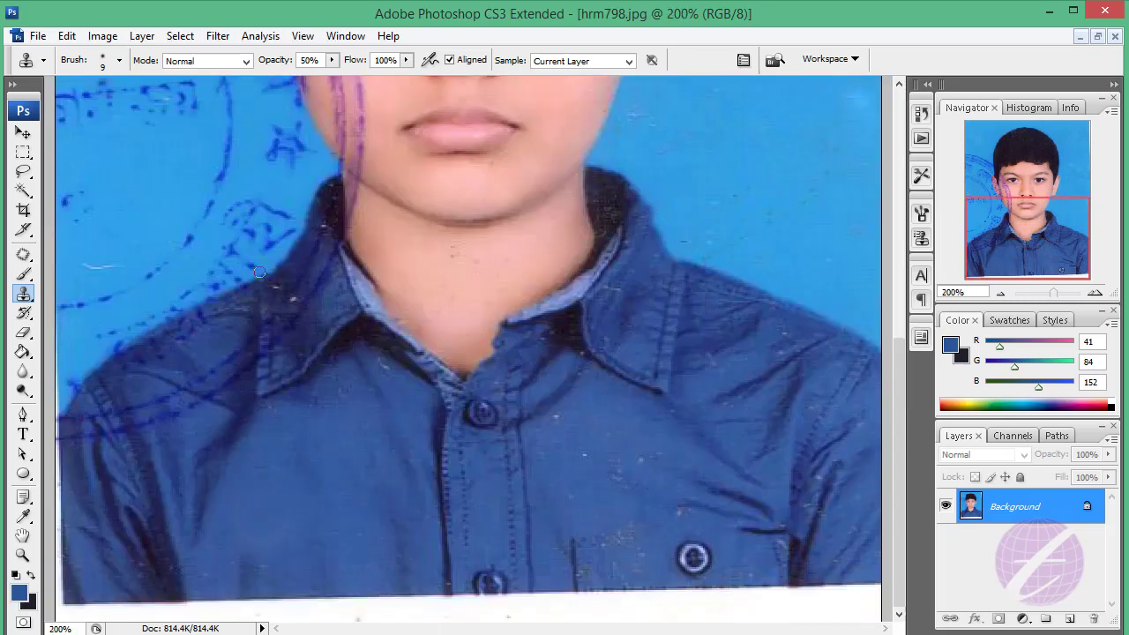
- Zoom in on the collar and lower shirt button and pick the 100 px clone brush
scroll(260, 272, up, 3)
key(ctrl+plus)
key(ctrl+plus)
key(ctrl+plus)
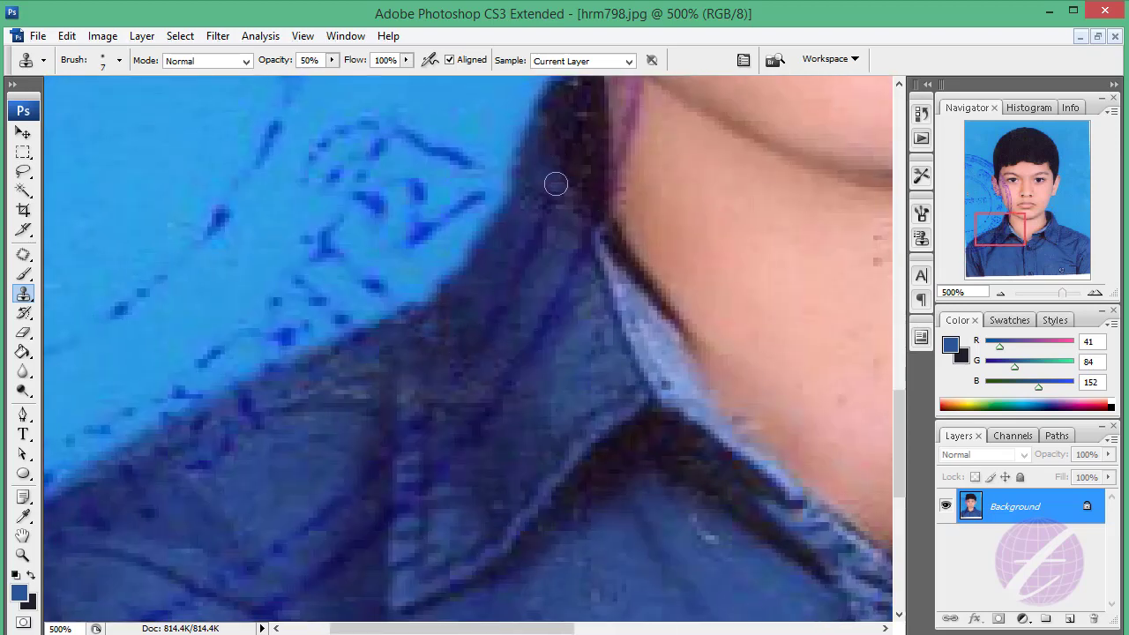
drag(794, 574, 424, 374)
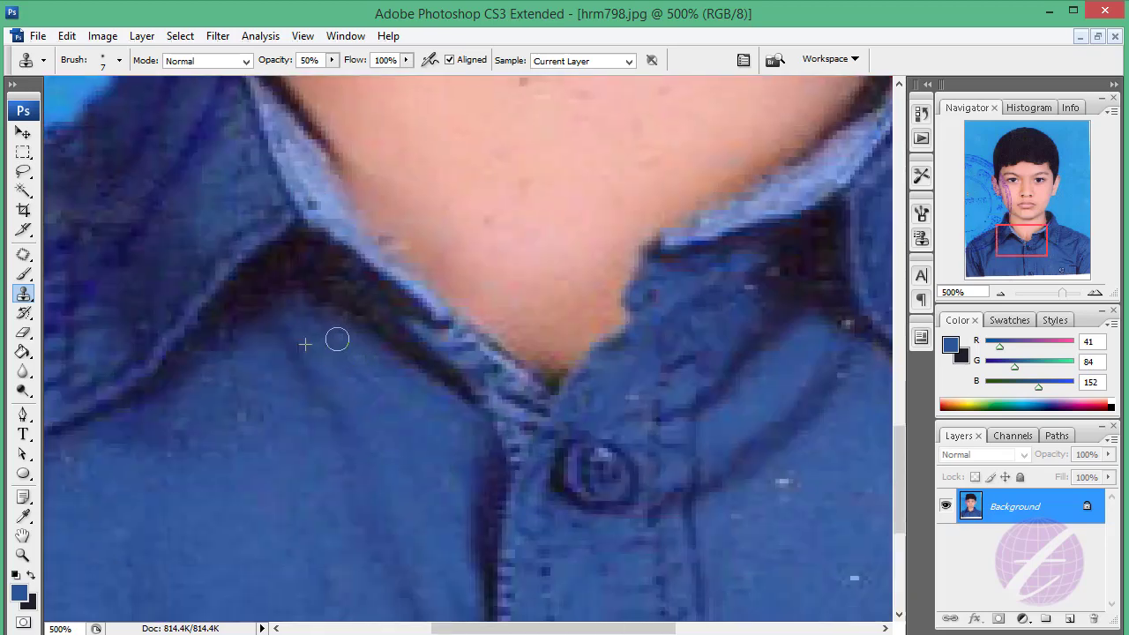
drag(742, 468, 415, 327)
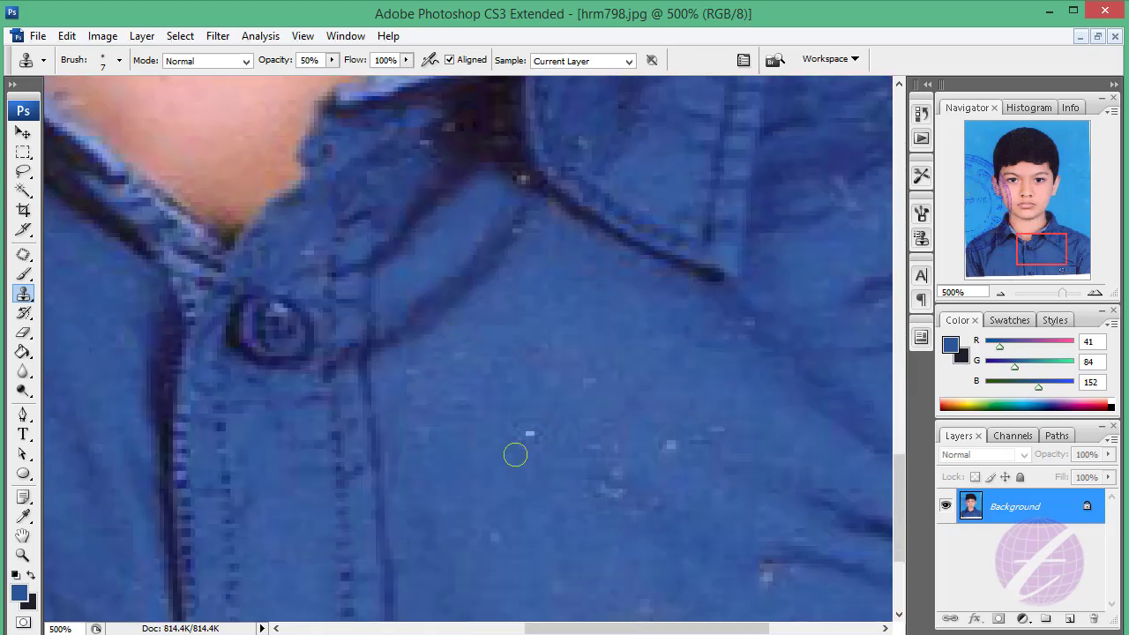
drag(529, 433, 374, 250)
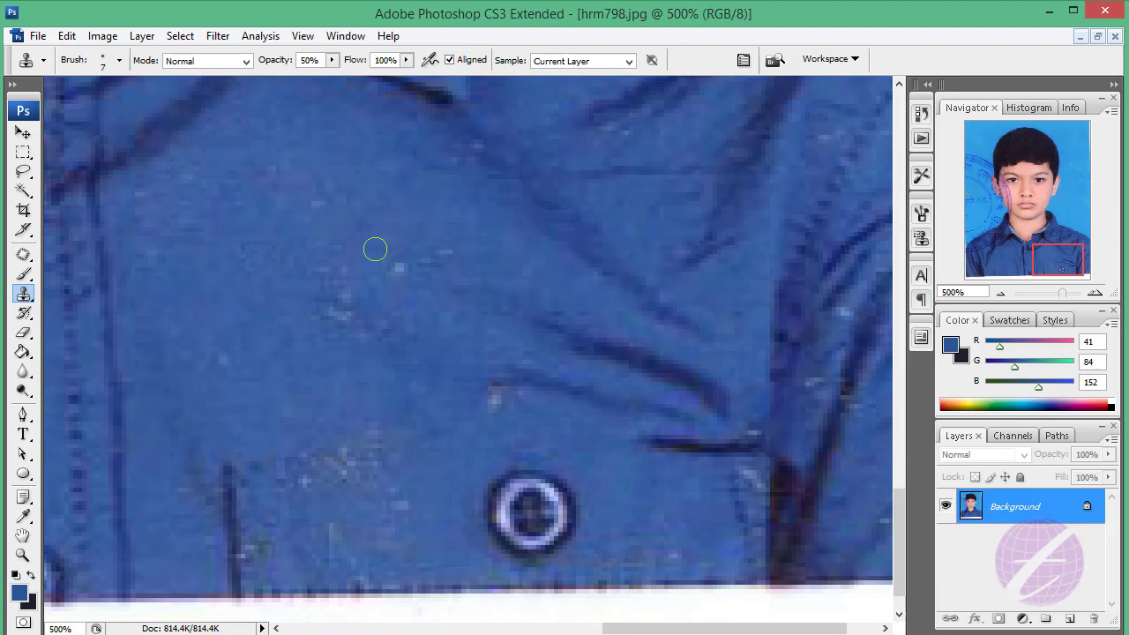
click(119, 60)
double_click(122, 265)
- Set clone opacity to 80%, shrink the brush to 7 px, and clone away shirt specks
key(8)
key(bracketleft)
key(bracketleft)
key(bracketleft)
key(bracketleft)
key(bracketleft)
key(bracketleft)
key(bracketleft)
click(335, 318)
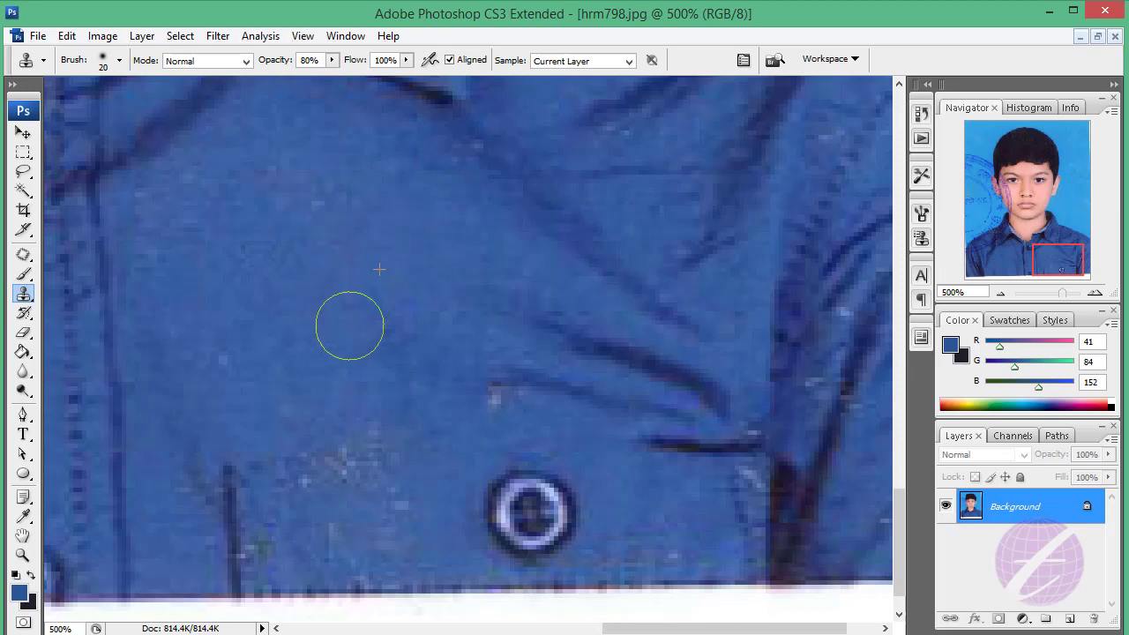
key(bracketleft)
drag(418, 307, 478, 258)
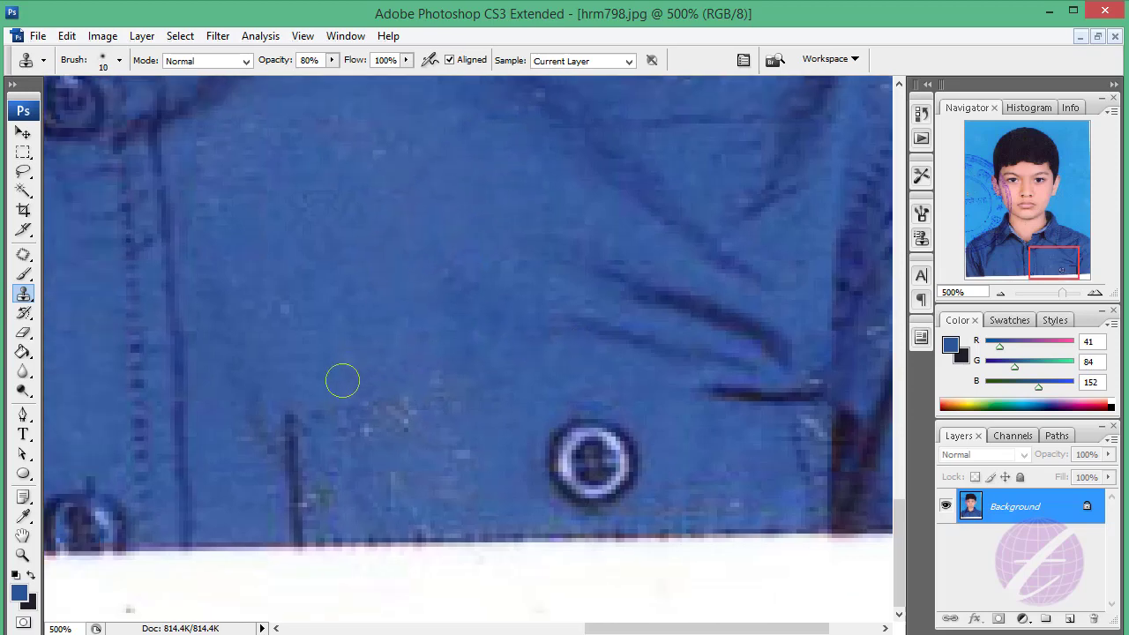
key(bracketright)
key(bracketleft)
key(bracketleft)
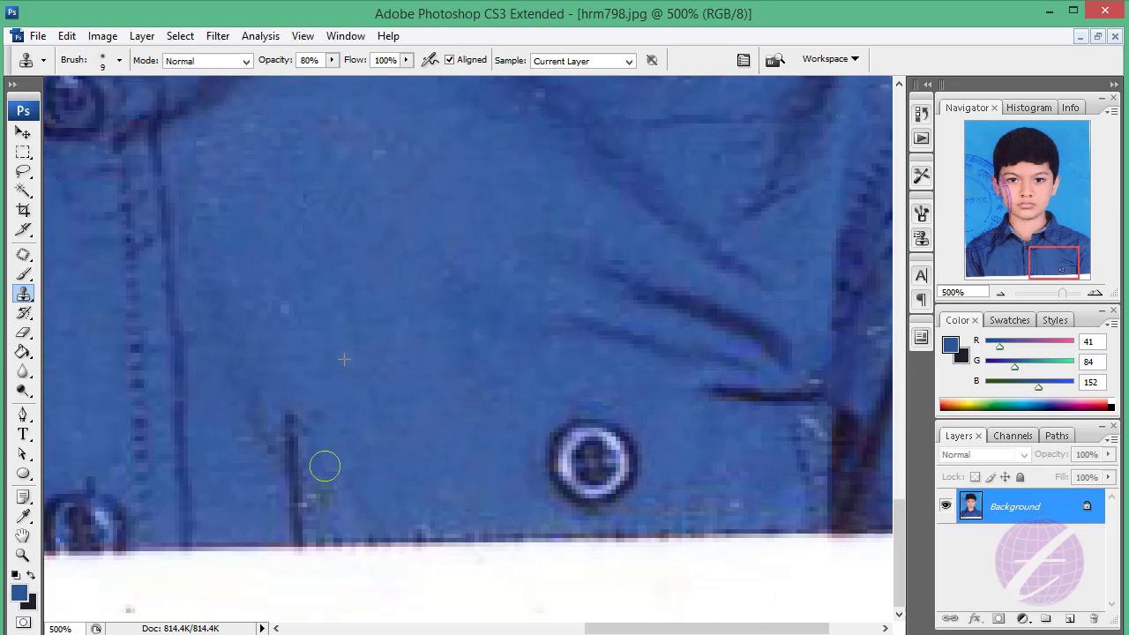
scroll(637, 431, right, 5)
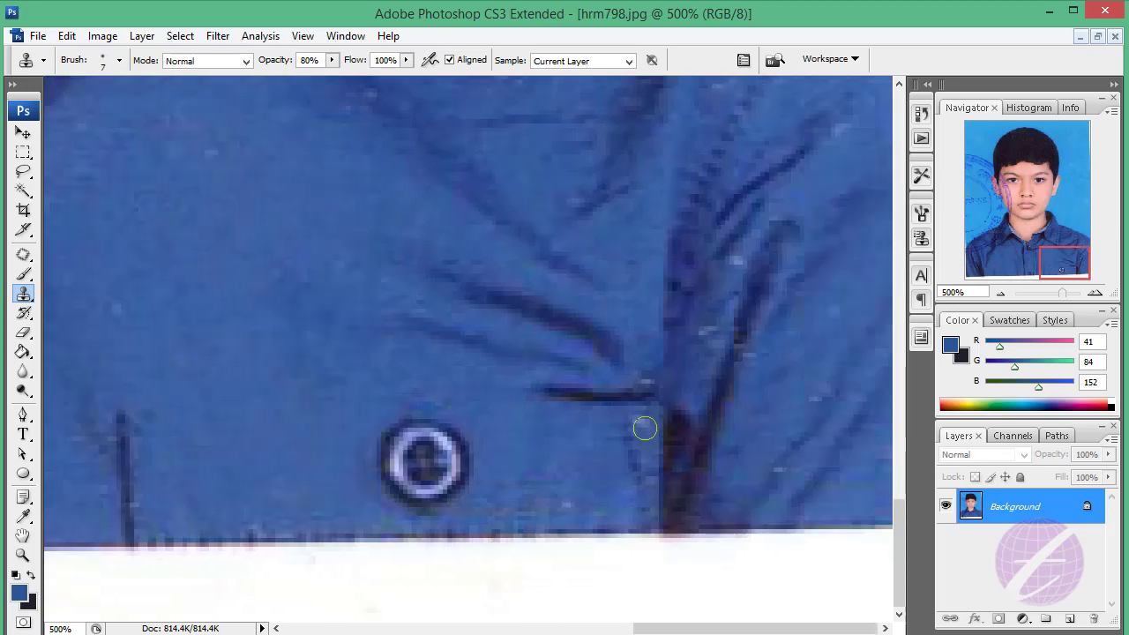
scroll(835, 250, up, 3)
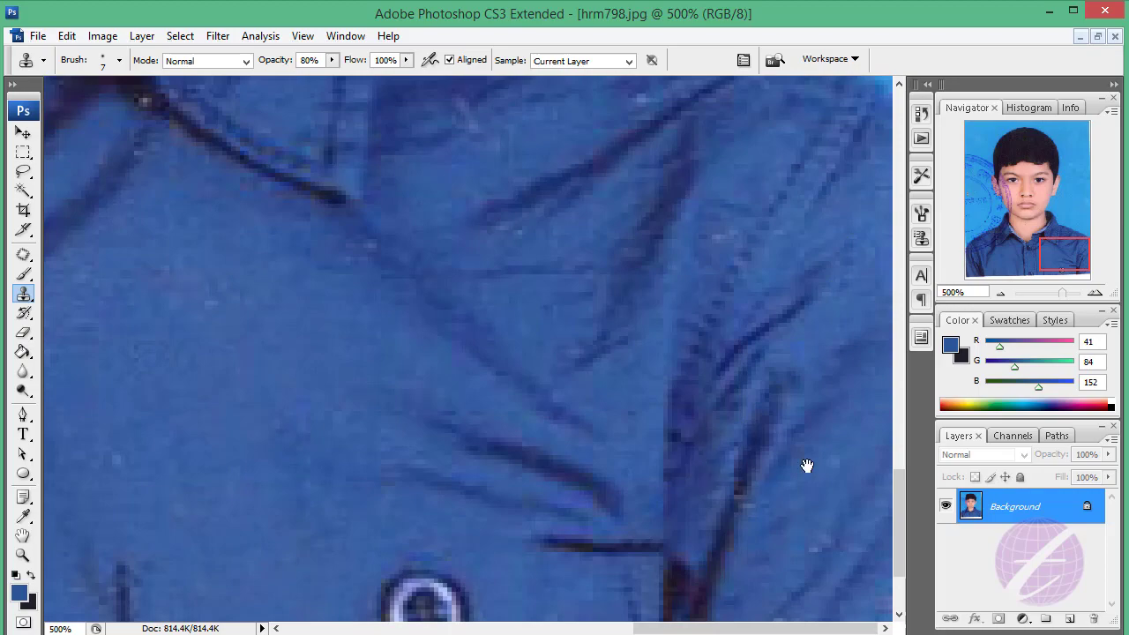
scroll(806, 466, down, 3)
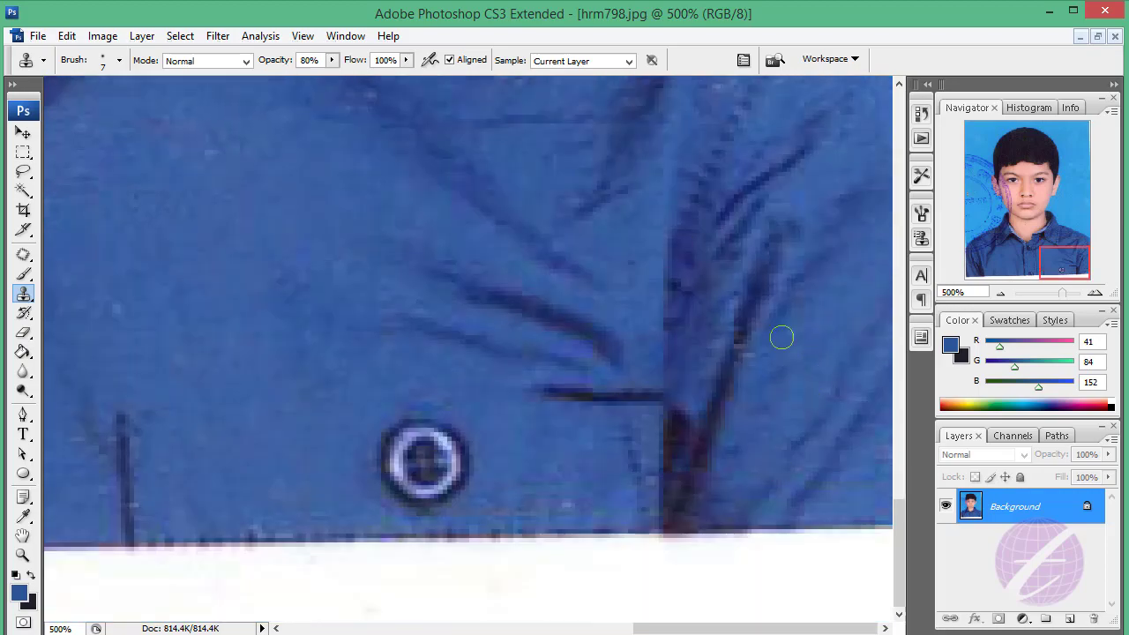
scroll(782, 336, up, 9)
scroll(649, 365, up, 4)
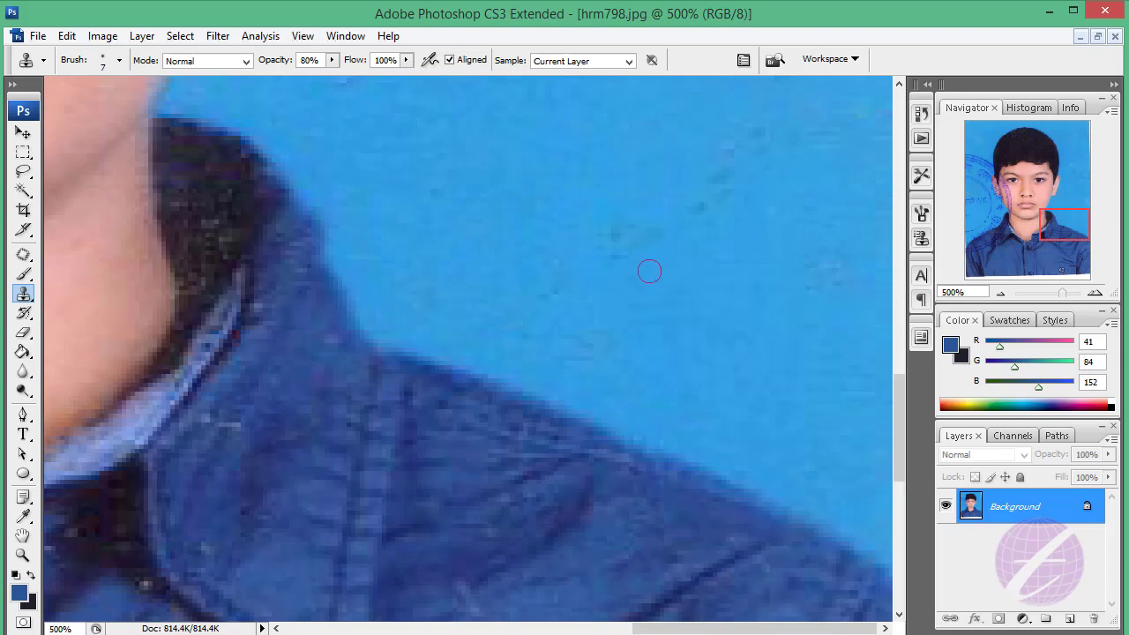
- Set the clone brush to 20 px and work over blemishes on the chin, neck and collar
key(bracketright)
key(bracketright)
key(bracketright)
scroll(529, 388, left, 5)
scroll(534, 379, up, 3)
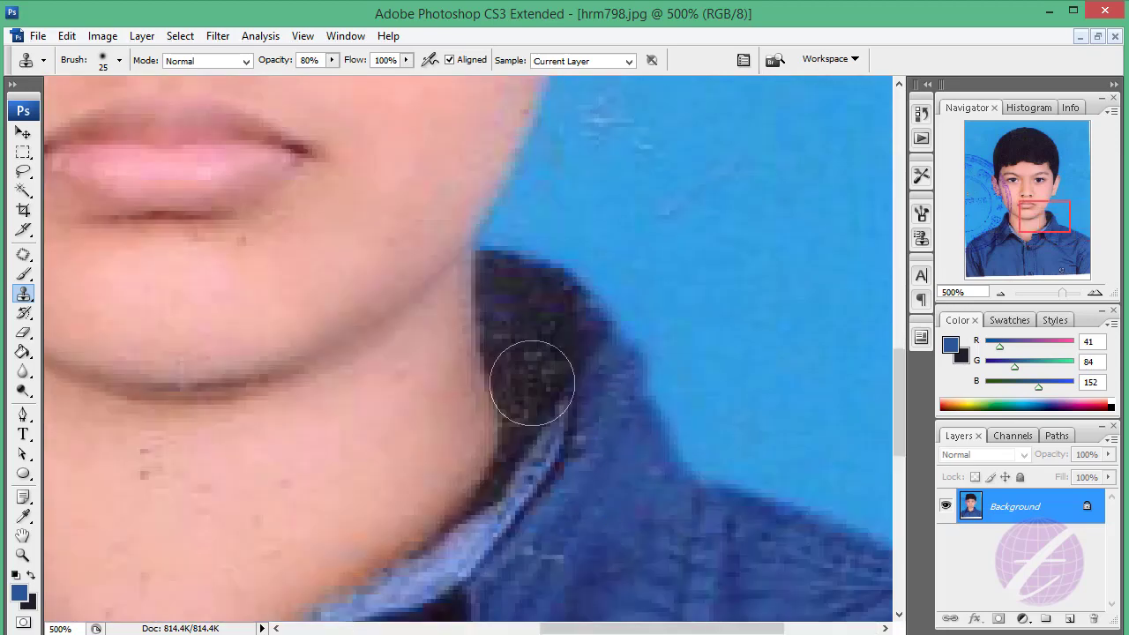
key(bracketleft)
key(bracketleft)
key(bracketleft)
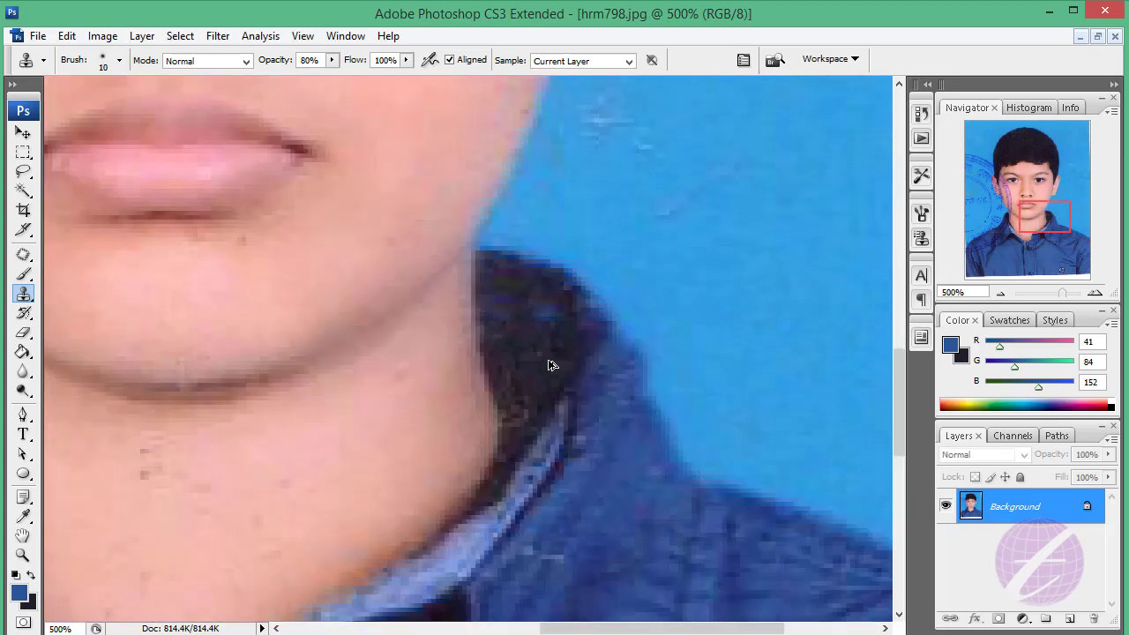
scroll(529, 388, down, 3)
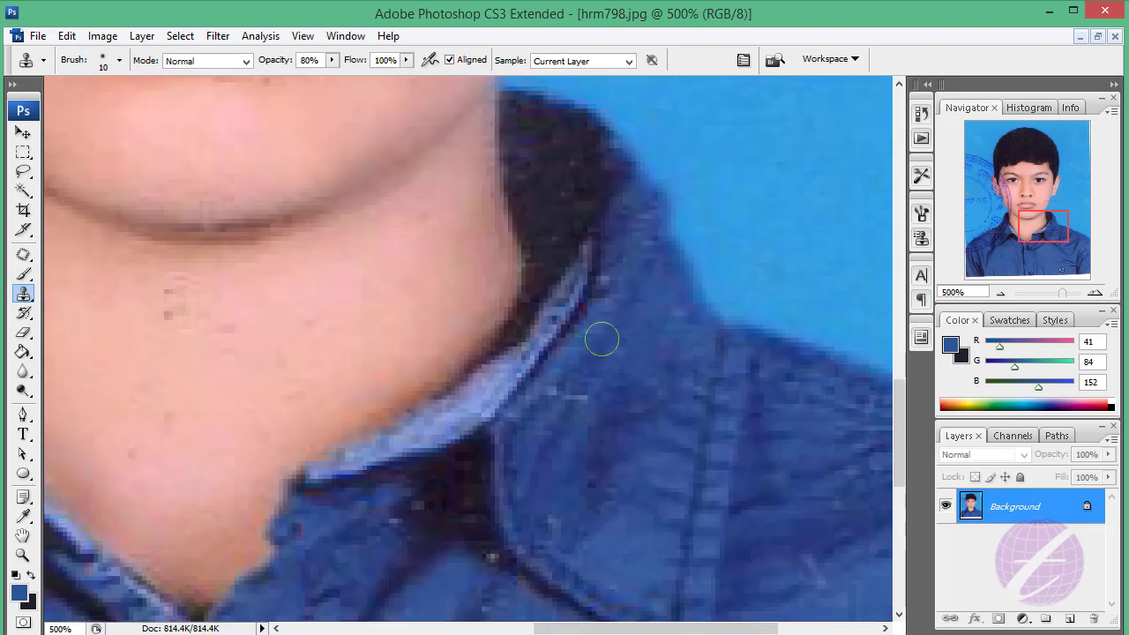
scroll(577, 305, right, 2)
scroll(525, 328, down, 3)
scroll(529, 331, left, 2)
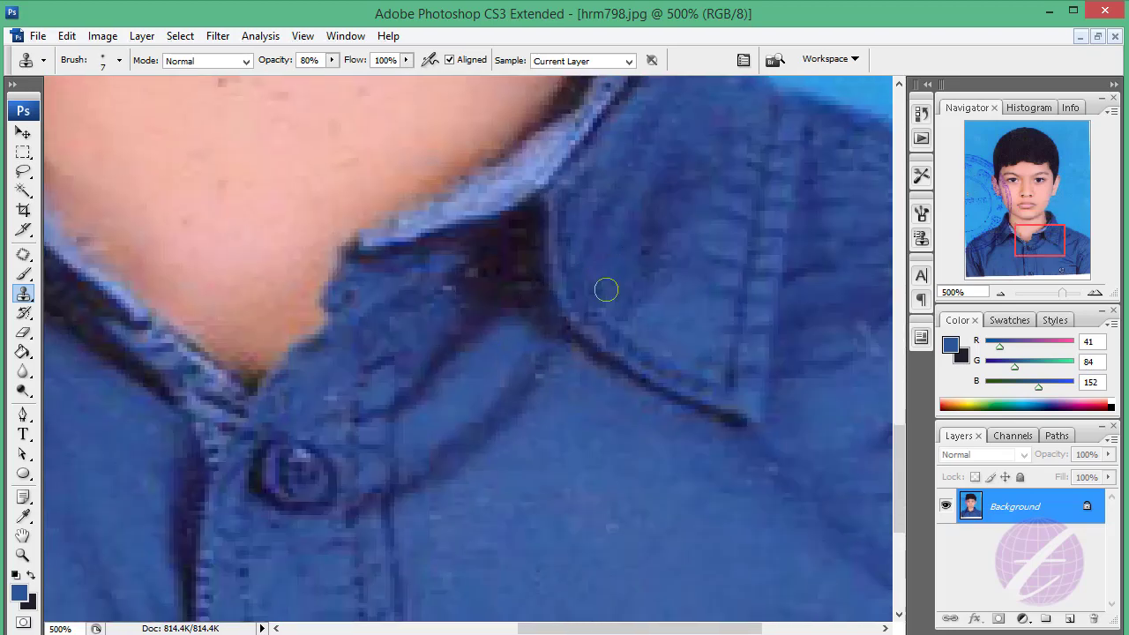
scroll(618, 322, down, 2)
scroll(582, 371, down, 1)
scroll(582, 370, left, 1)
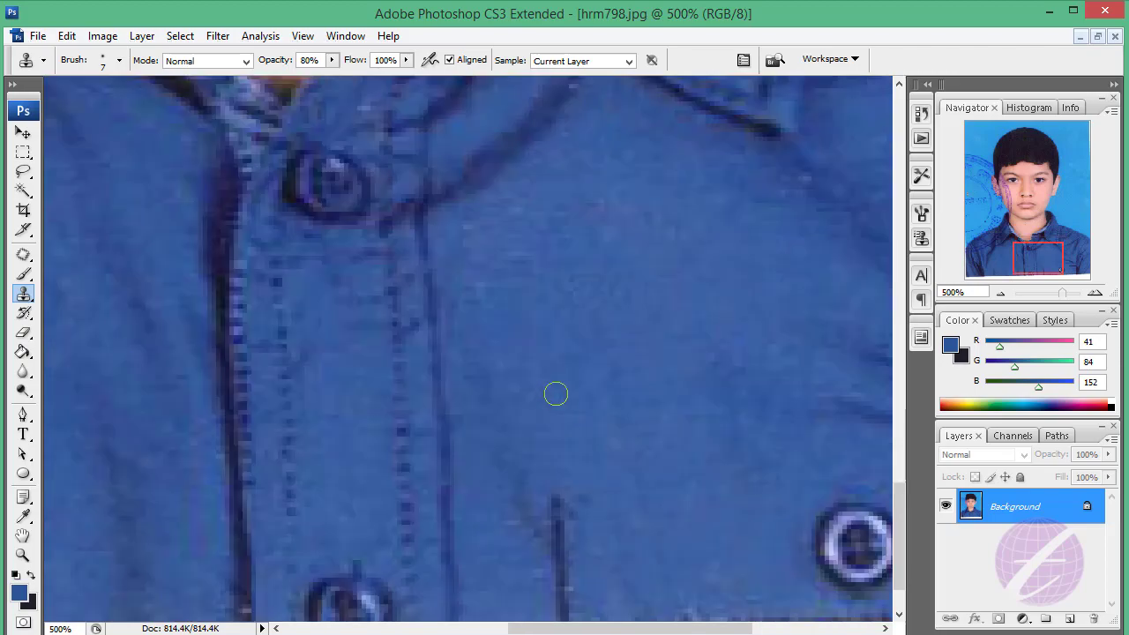
- Fit the whole photo on screen and scroll around to inspect the cleanup
key(ctrl+alt+0)
scroll(555, 393, up, 5)
scroll(609, 509, down, 3)
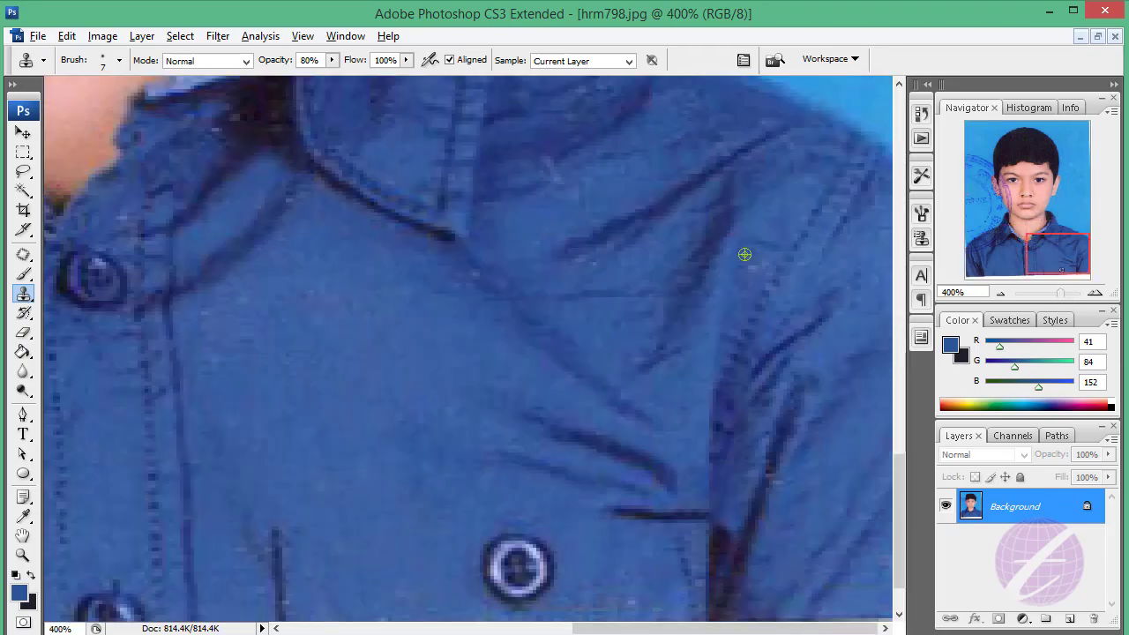
scroll(561, 346, up, 3)
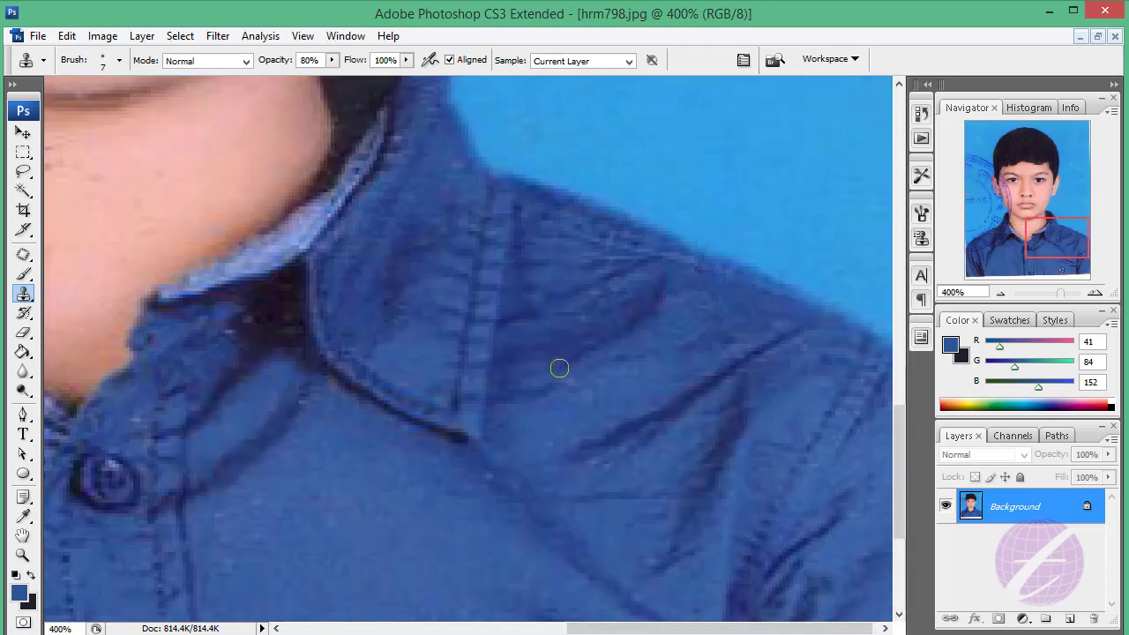
scroll(564, 374, down, 2)
scroll(564, 375, left, 1)
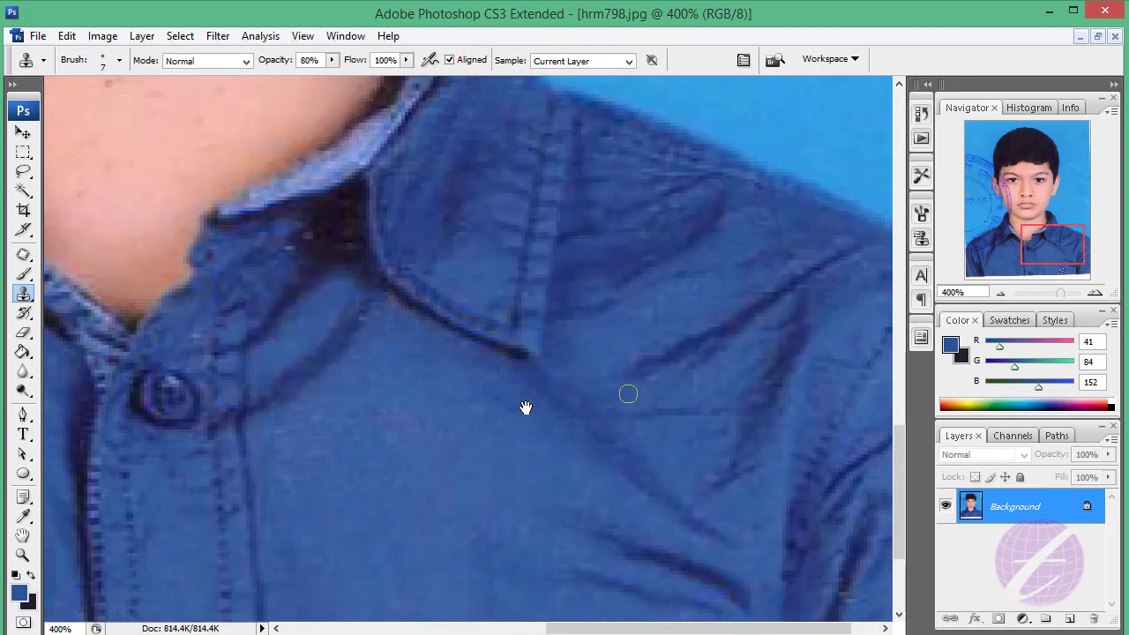
scroll(529, 379, left, 3)
scroll(532, 353, up, 1)
scroll(546, 353, up, 3)
scroll(546, 353, left, 2)
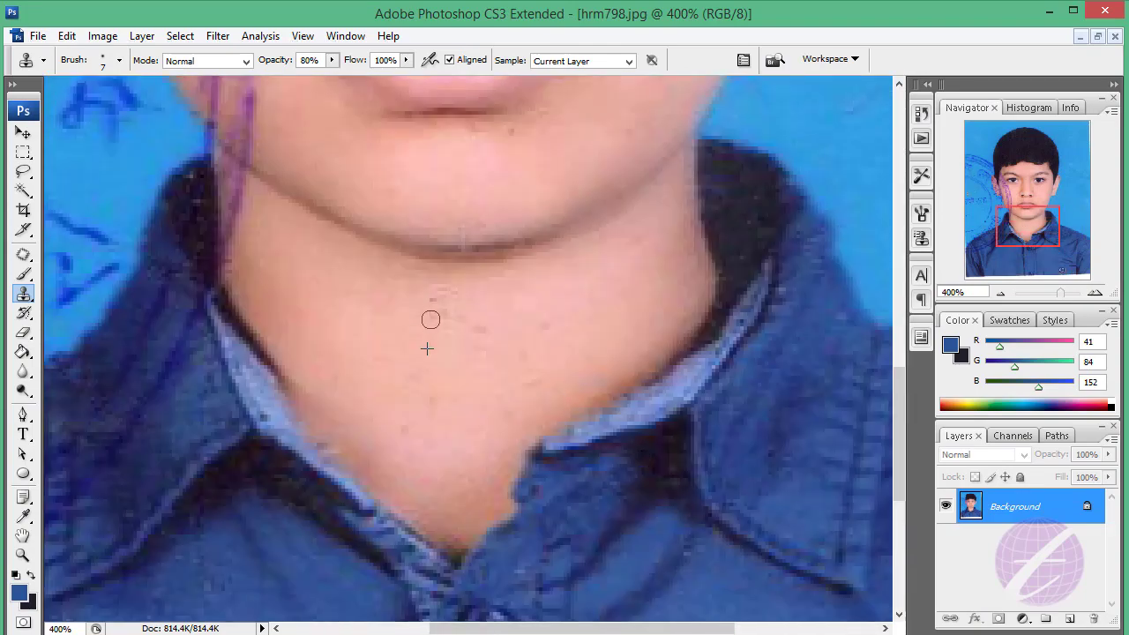
key(ctrl+minus)
key(ctrl+minus)
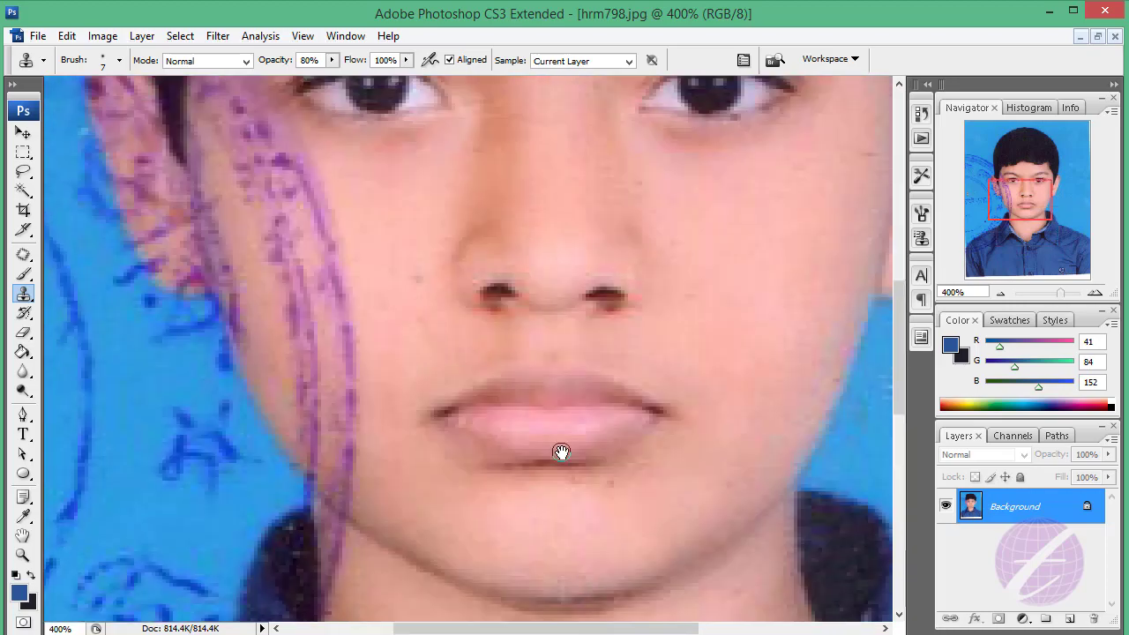
key(ctrl+minus)
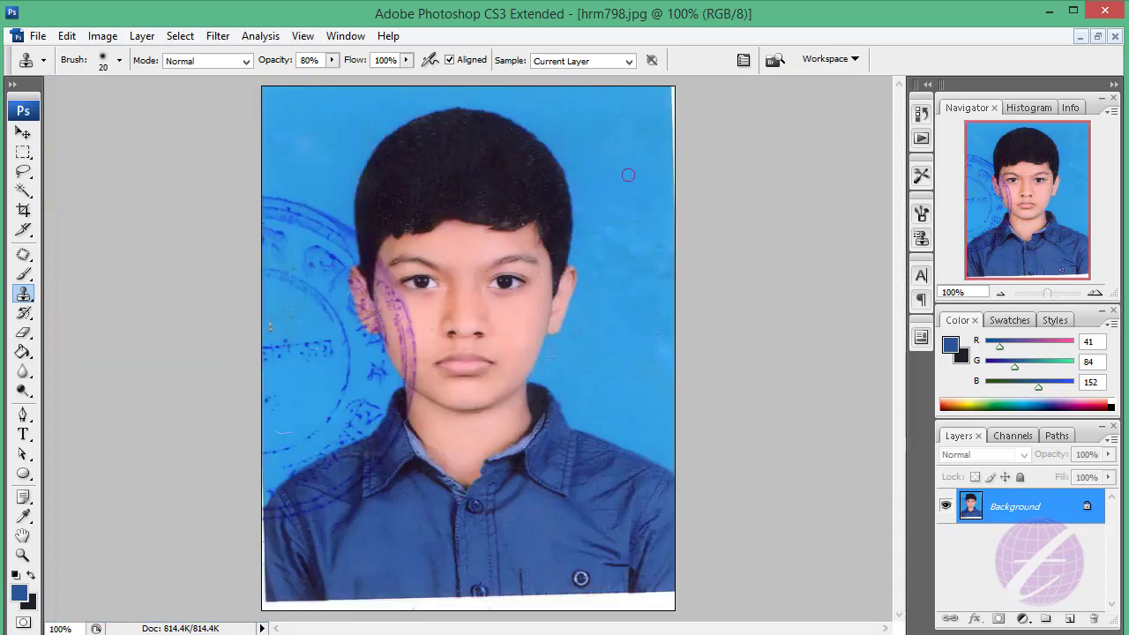
- Zoom in on the stamp-marked left cheek and shrink the brush size
key(bracketright)
key(bracketright)
key(bracketright)
key(ctrl+plus)
key(ctrl+plus)
key(ctrl+plus)
scroll(453, 377, up, 3)
scroll(453, 378, left, 3)
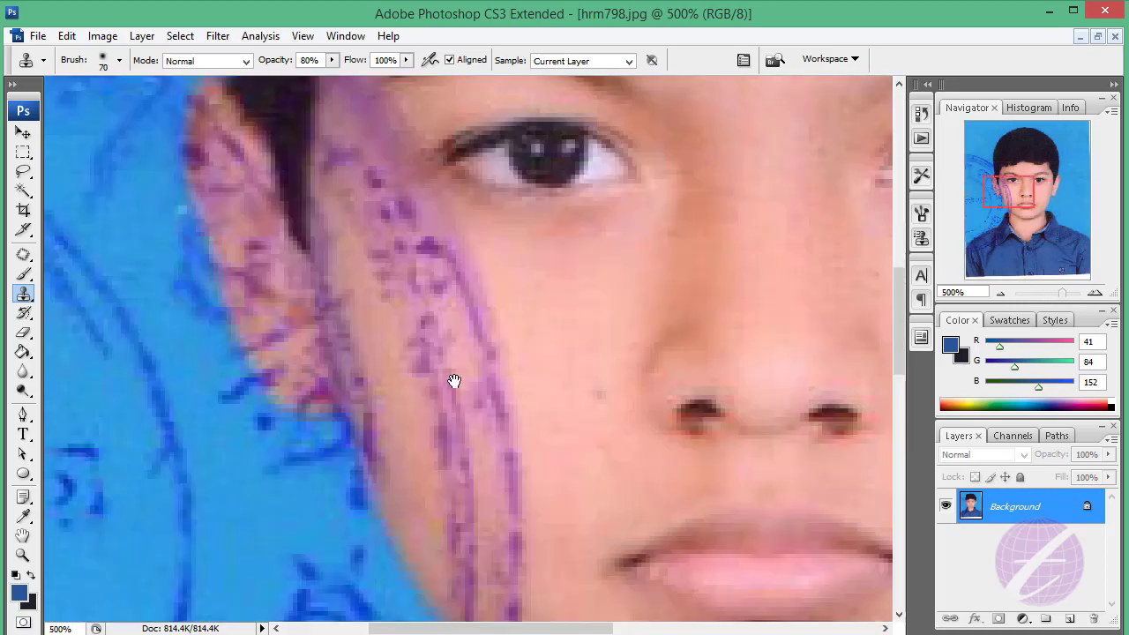
scroll(454, 408, down, 3)
key(bracketleft)
key(bracketleft)
key(bracketleft)
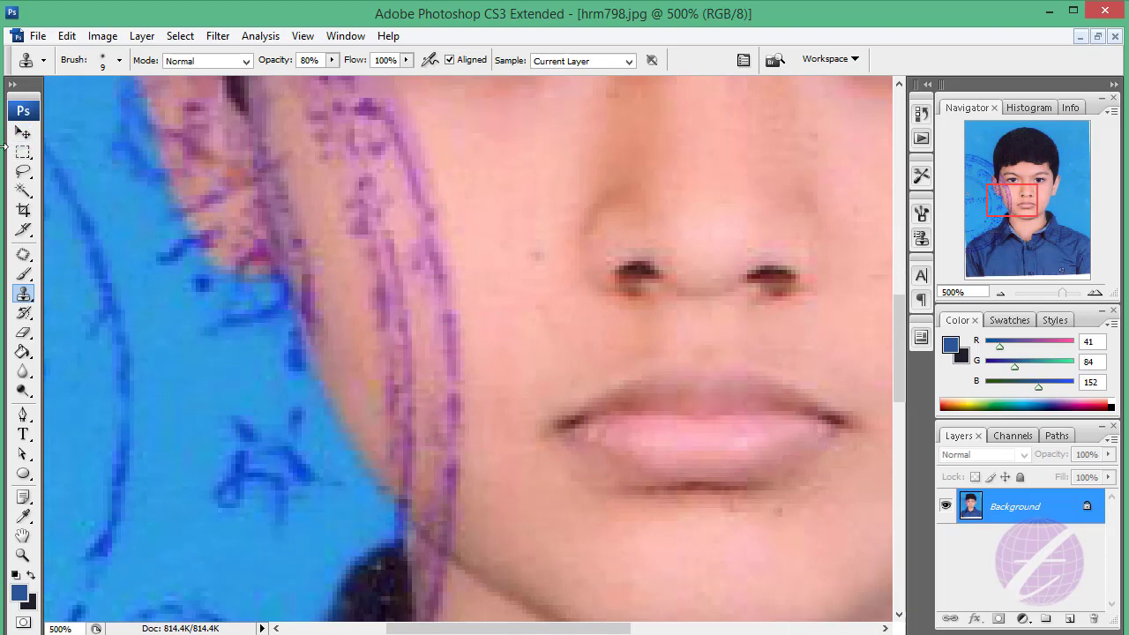
- Trace the purple cheek strip from jaw to eyebrow with the Magnetic Lasso and close it
drag(25, 180, 88, 202)
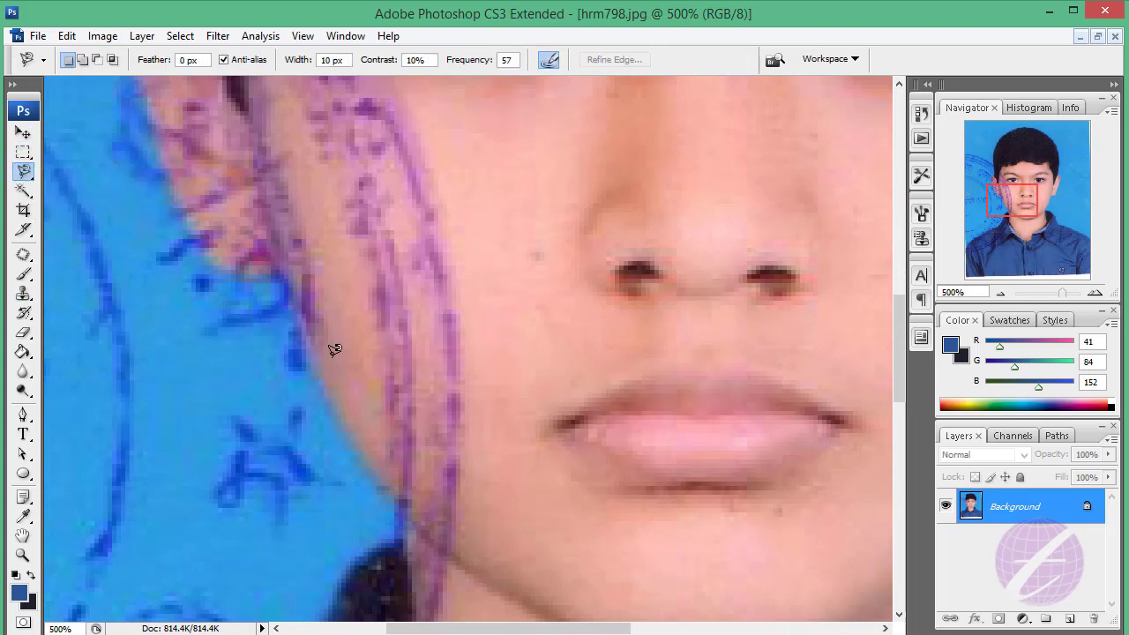
click(442, 551)
drag(279, 254, 303, 424)
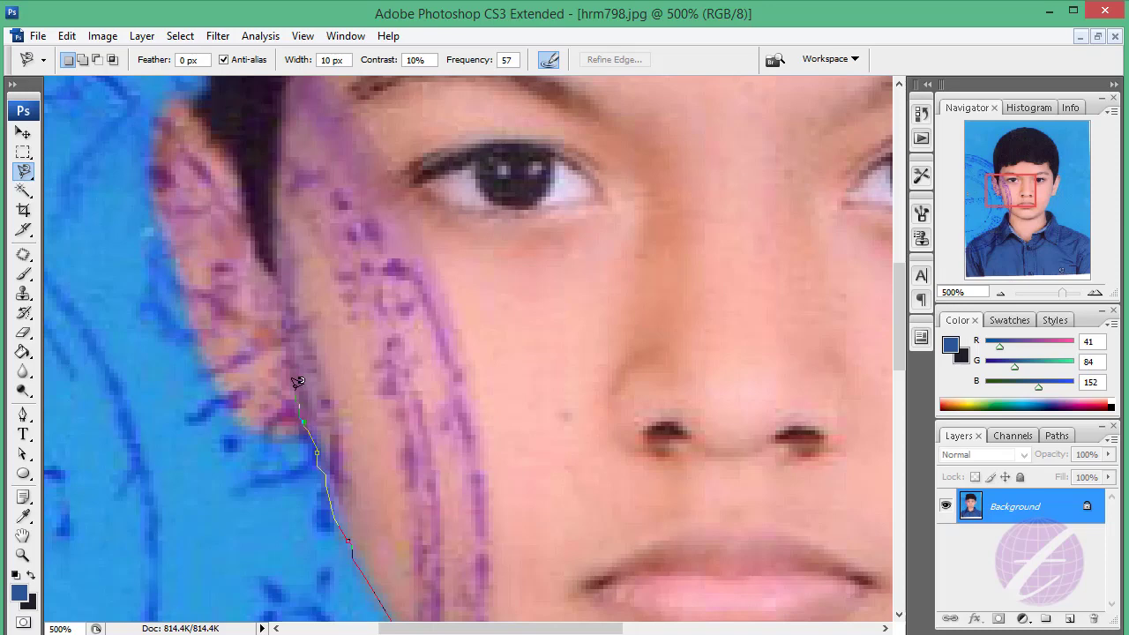
drag(276, 275, 287, 398)
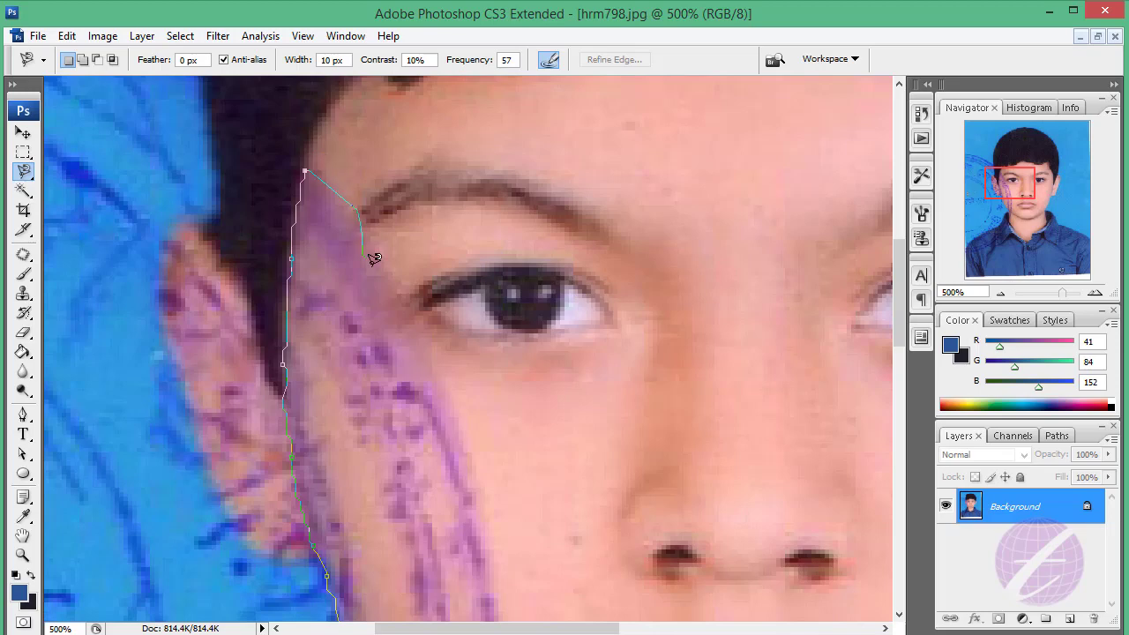
drag(407, 368, 320, 216)
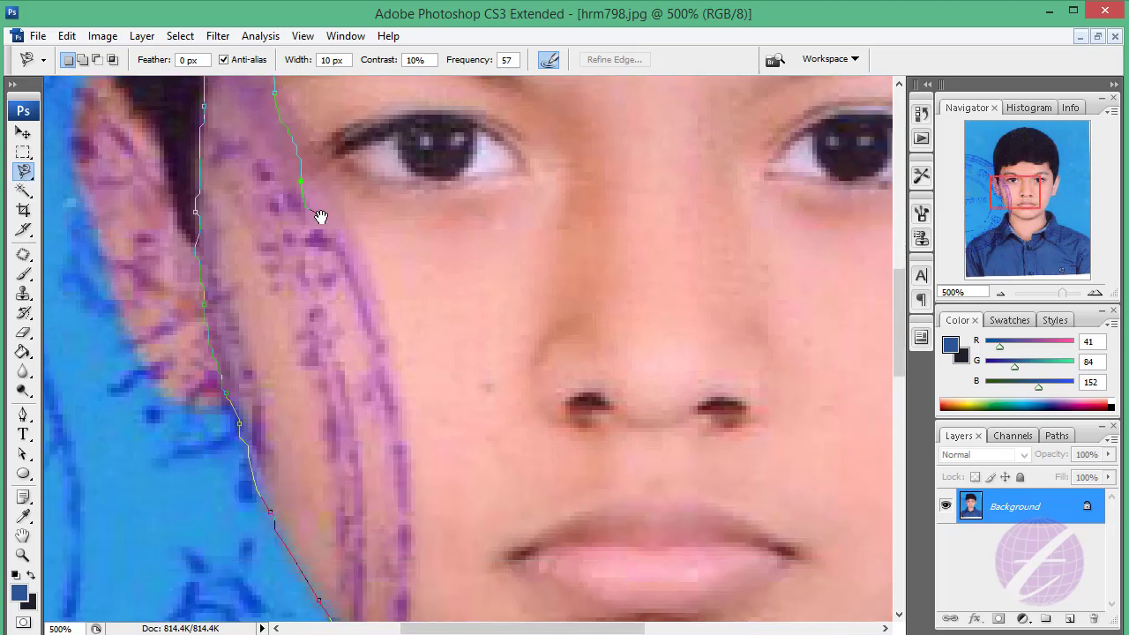
drag(395, 354, 338, 205)
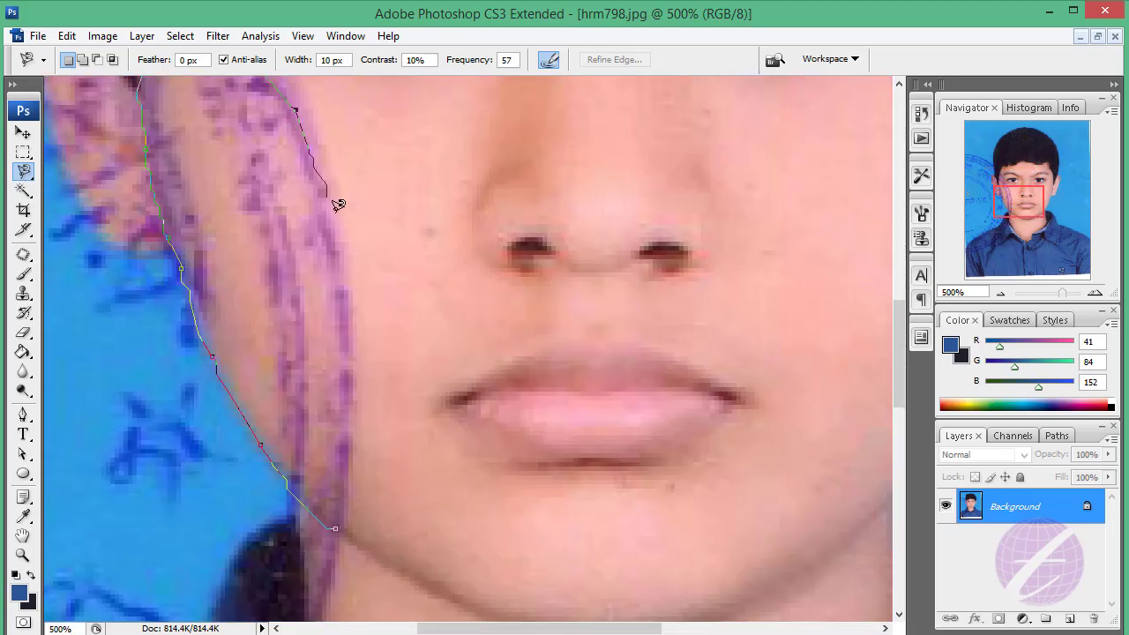
drag(359, 351, 359, 265)
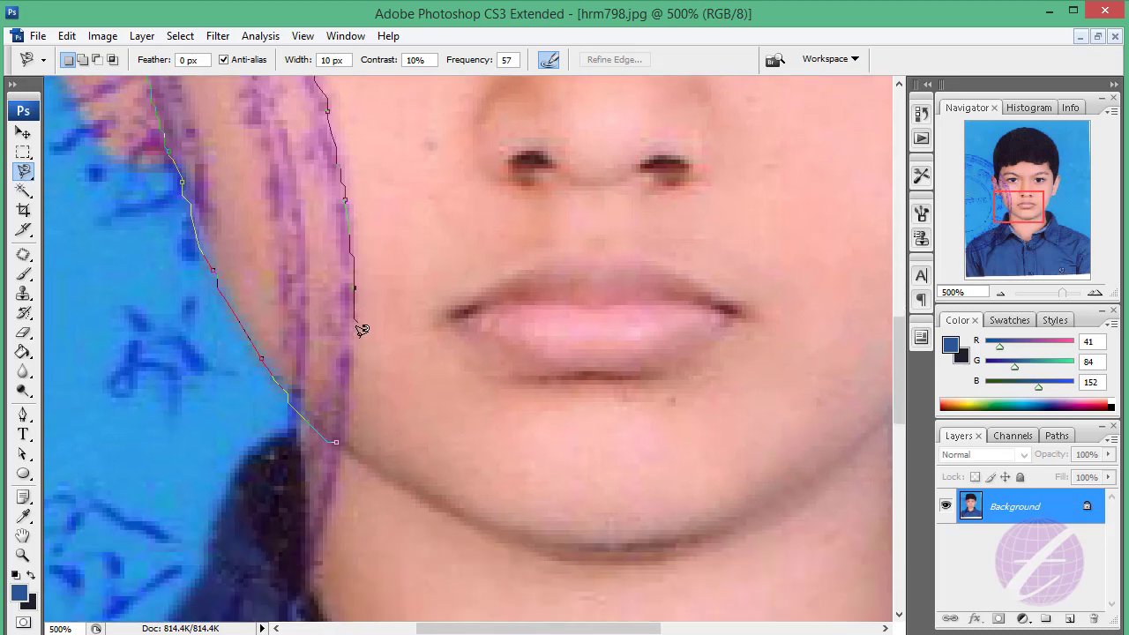
click(338, 441)
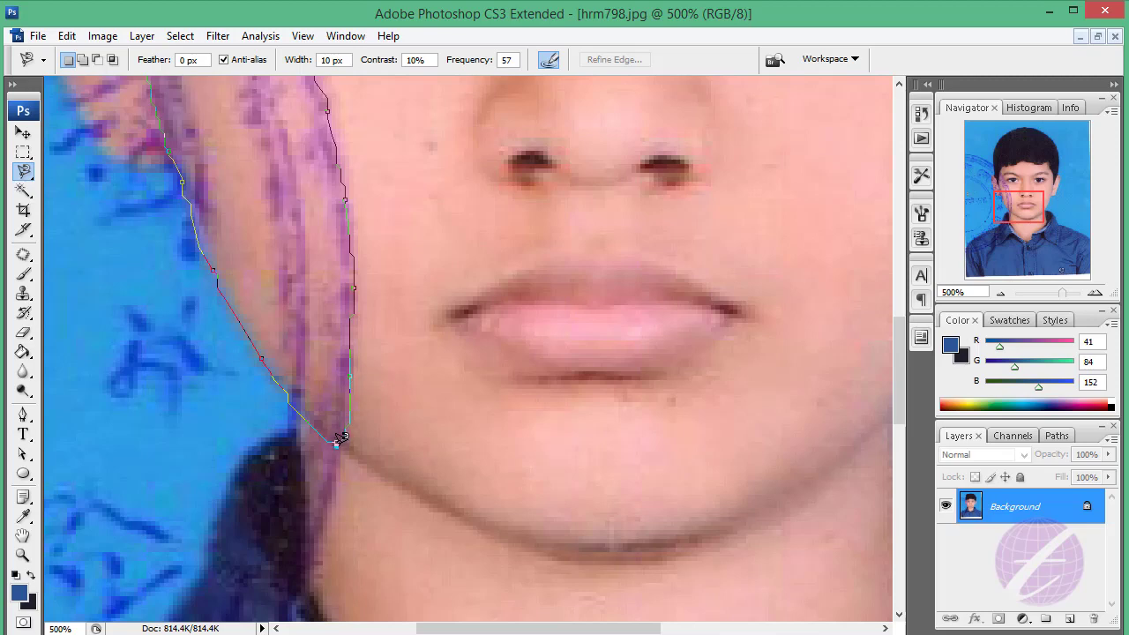
double_click(336, 434)
mouse_move(295, 149)
mouse_down()
mouse_move(290, 420)
mouse_move(312, 495)
mouse_up()
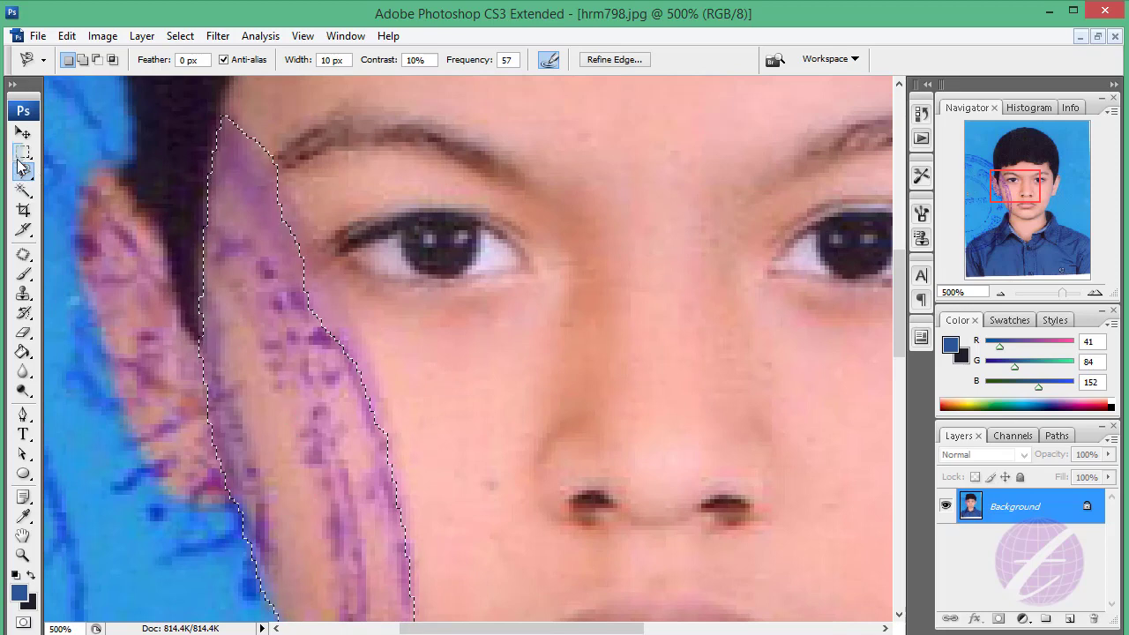
- Add the missed inner purple cheek edges to the selection with the Lasso in Add mode
drag(23, 176, 84, 167)
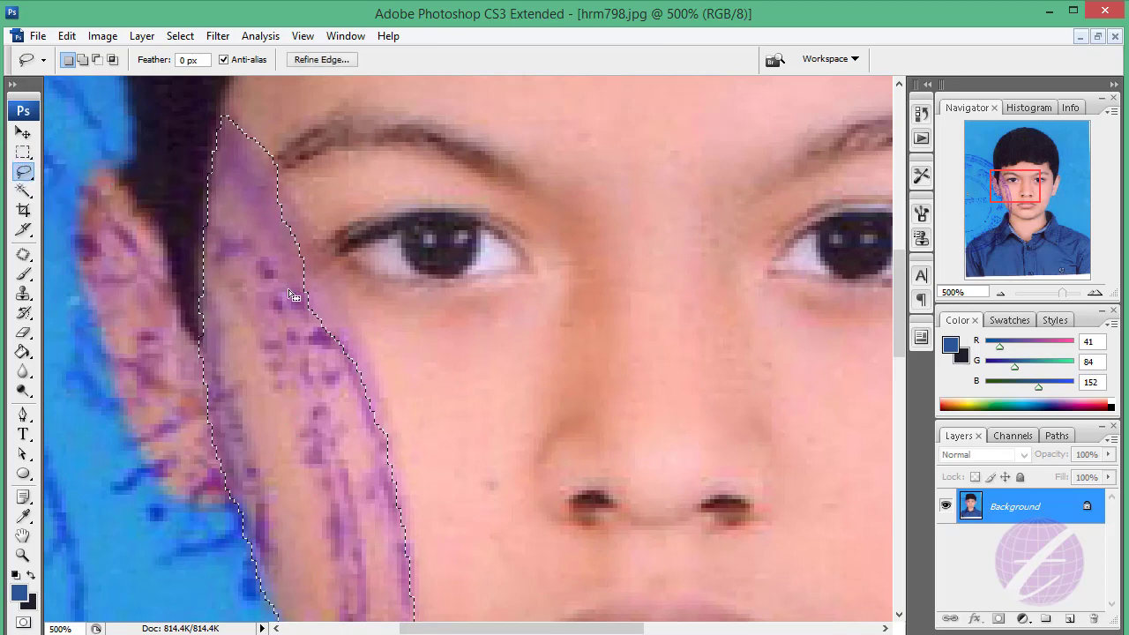
key(shift)
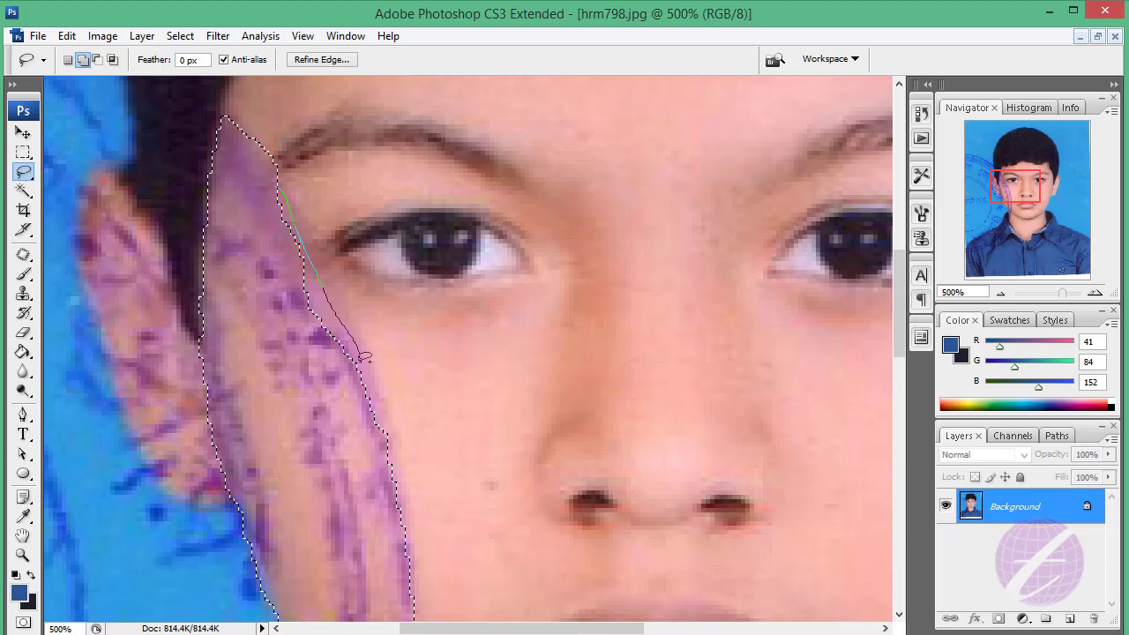
mouse_move(363, 357)
mouse_down()
mouse_move(353, 358)
mouse_move(302, 232)
mouse_move(297, 180)
mouse_up()
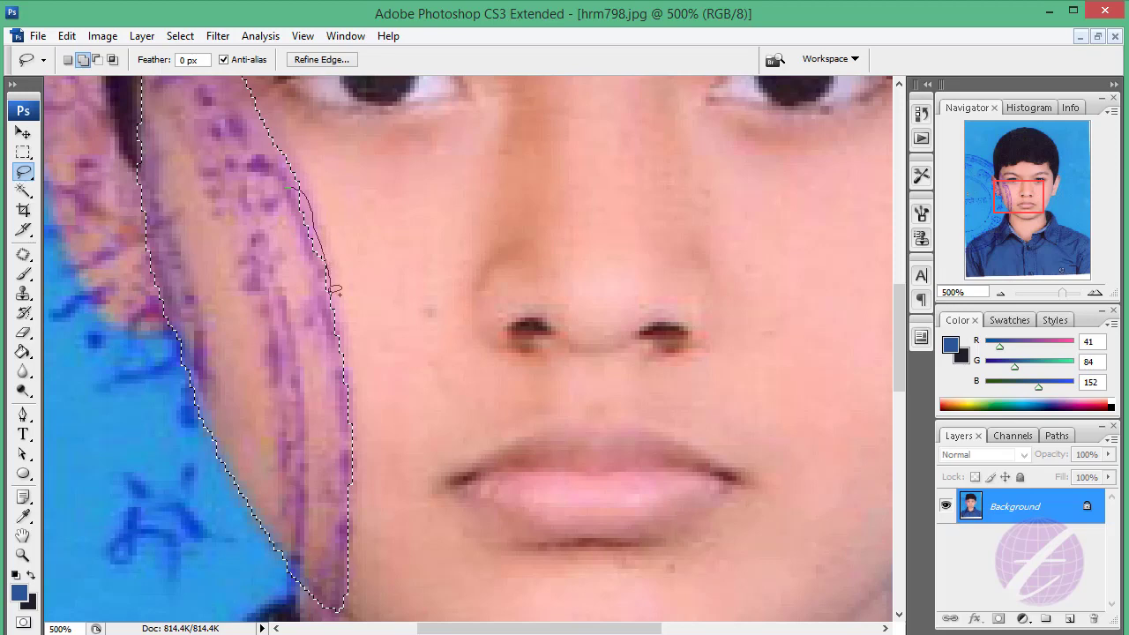
drag(335, 291, 309, 310)
scroll(321, 270, down, 2)
scroll(326, 295, down, 1)
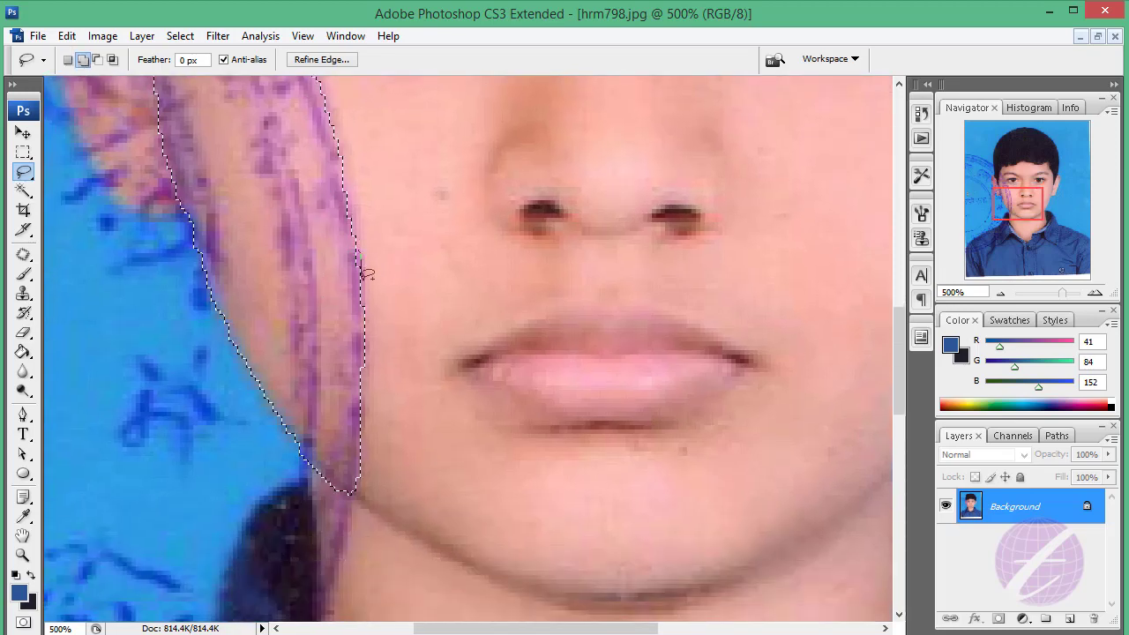
drag(347, 305, 353, 309)
mouse_move(241, 303)
mouse_down()
mouse_move(311, 413)
mouse_move(280, 323)
mouse_move(341, 403)
mouse_up()
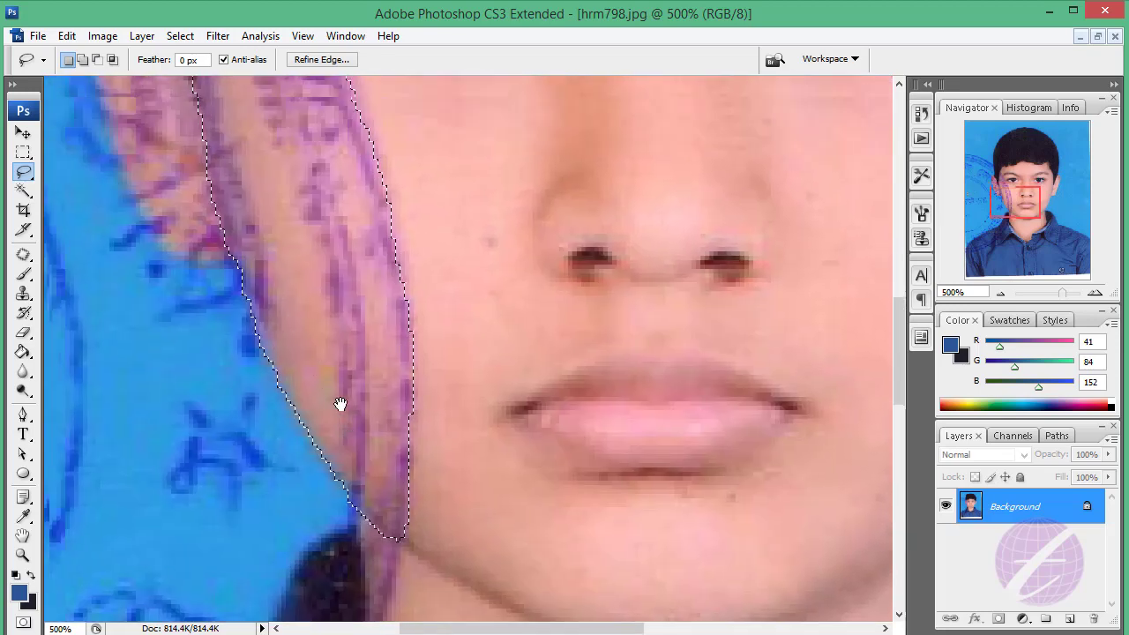
drag(284, 181, 302, 357)
drag(291, 308, 285, 365)
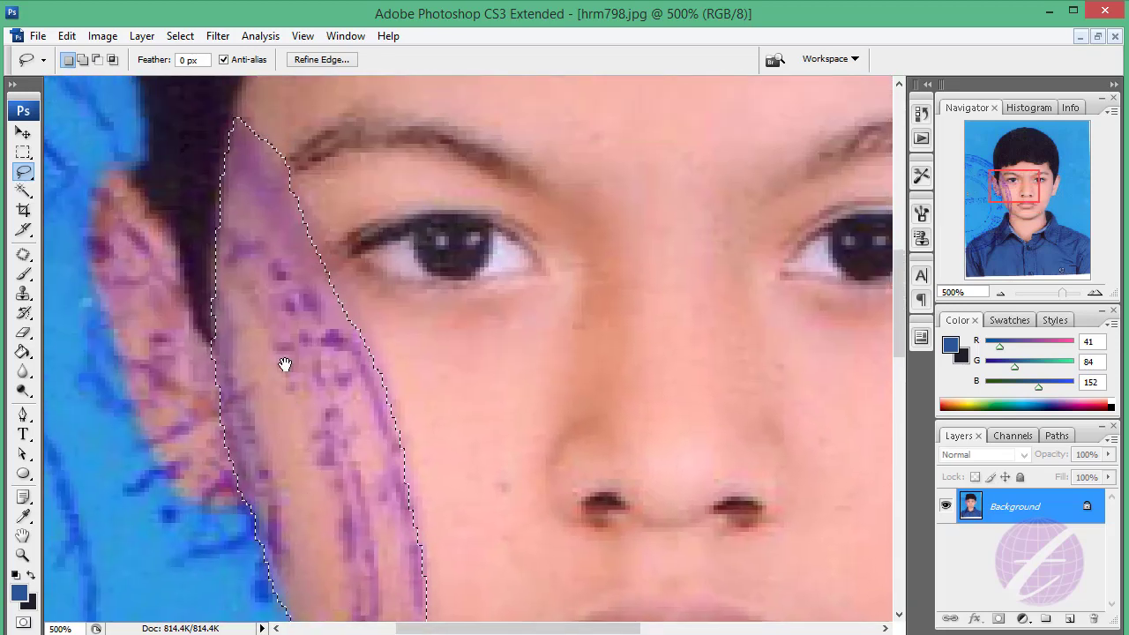
- Apply a 1.5 pixel feather radius to the cheek selection via Select > Modify > Feather
click(180, 36)
mouse_move(196, 230)
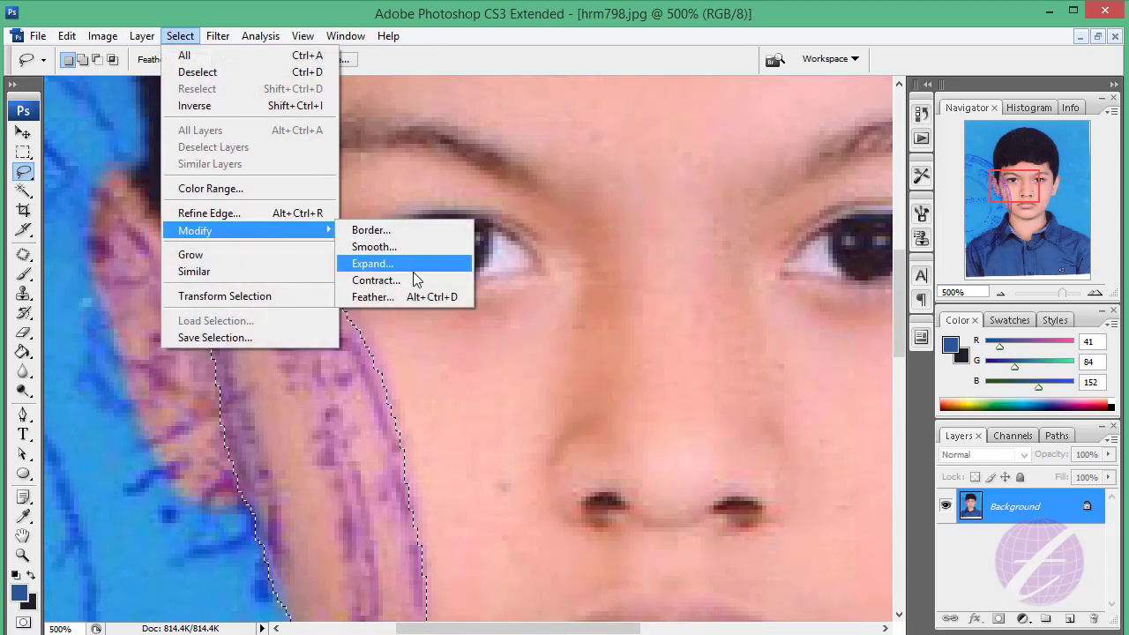
click(400, 298)
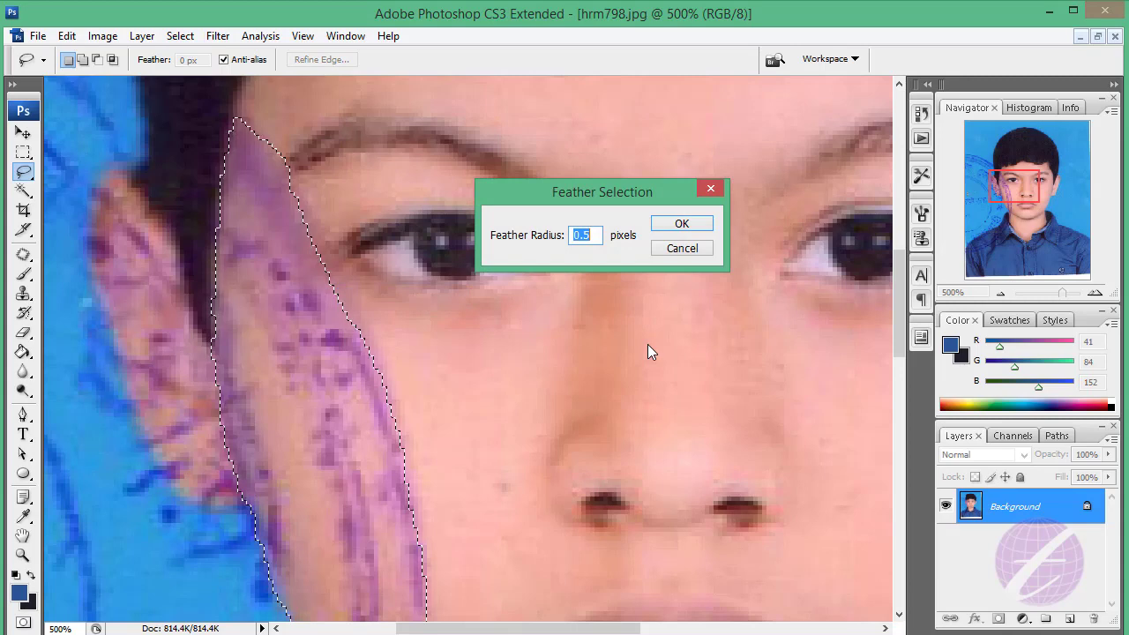
text(1)
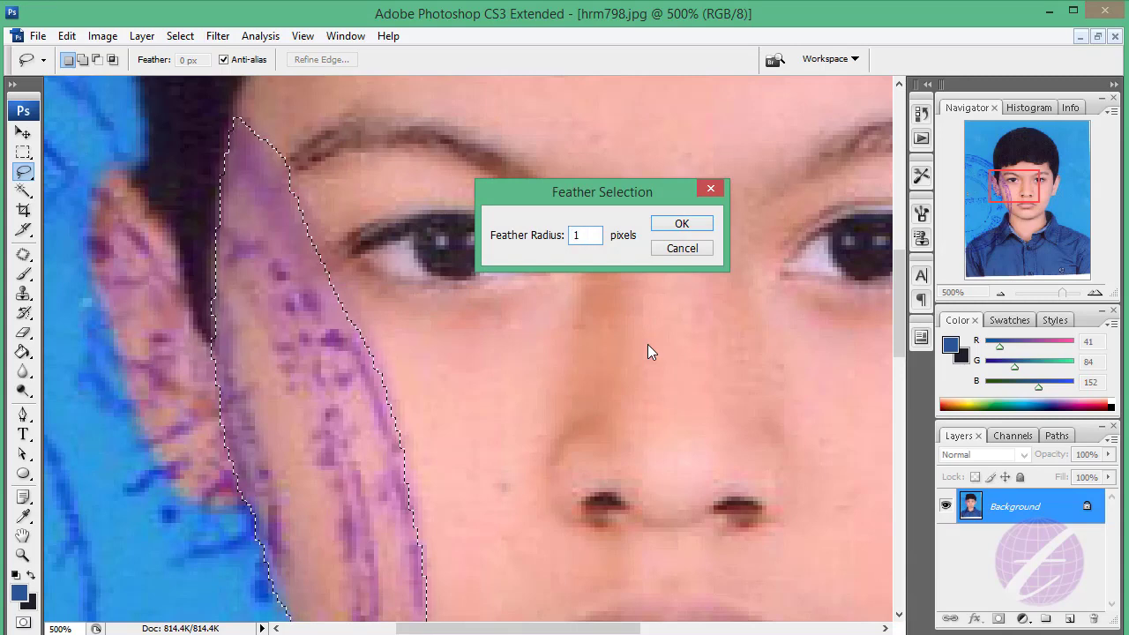
text(.5)
key(Return)
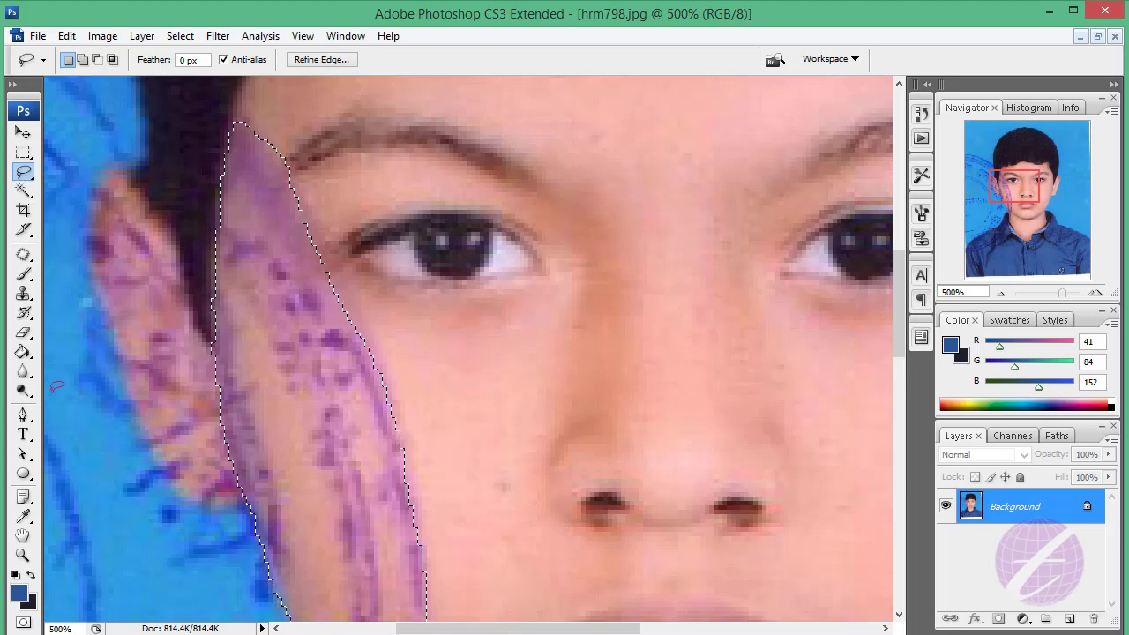
- Clone clean skin over the purple strip down the selection edge with the Clone Stamp
click(24, 295)
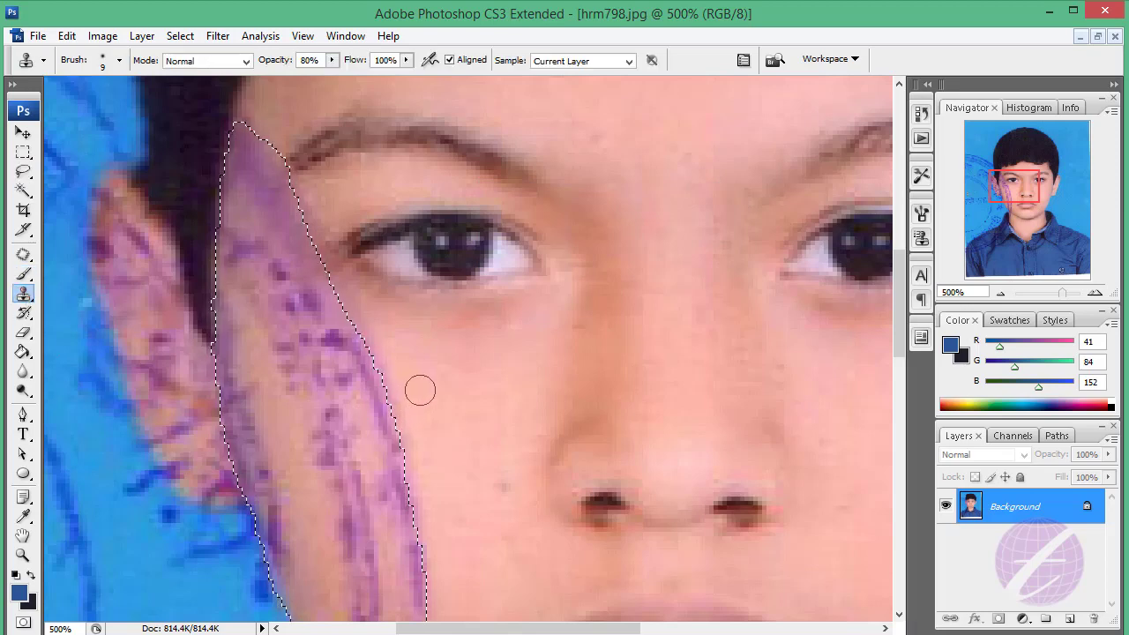
alt+click(424, 364)
drag(368, 371, 381, 396)
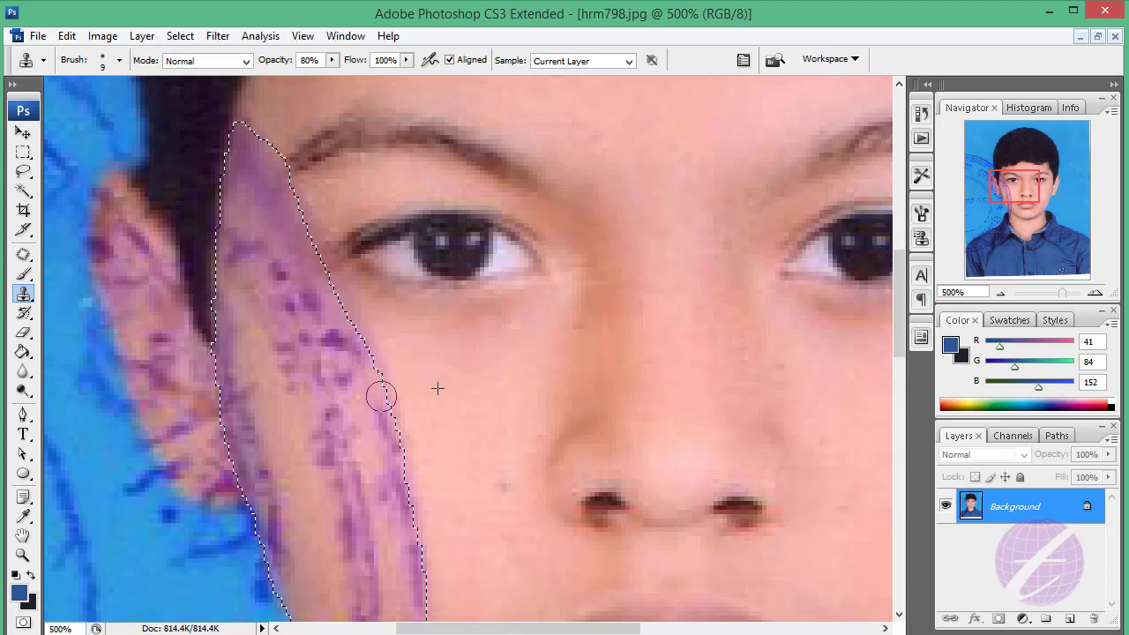
drag(391, 436, 400, 468)
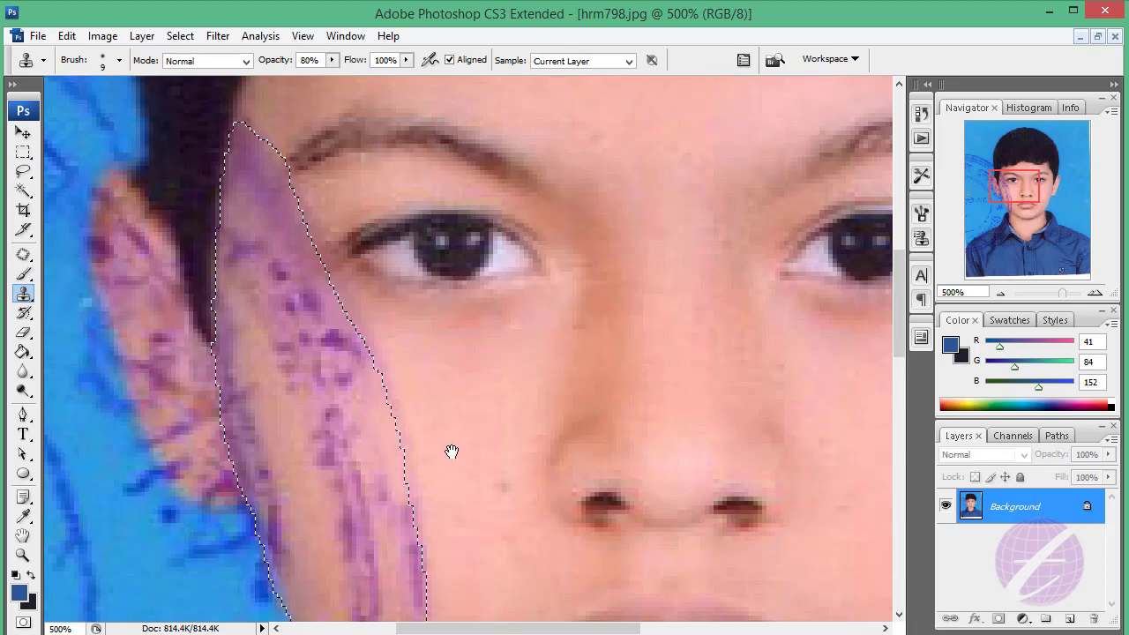
scroll(424, 388, down, 2)
scroll(432, 414, down, 1)
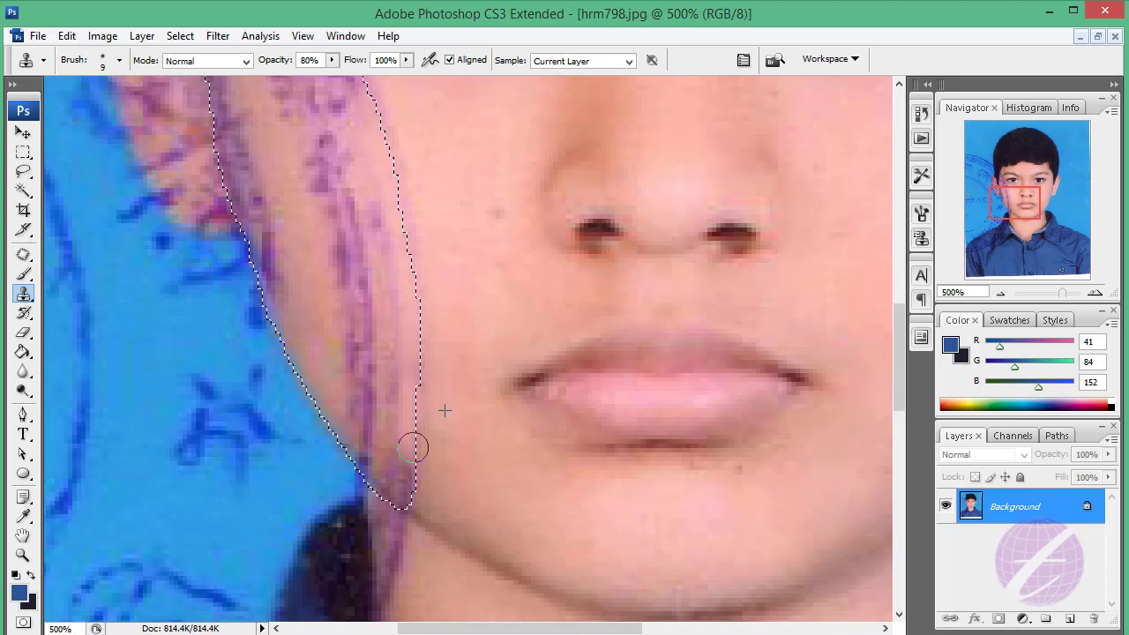
scroll(428, 341, up, 2)
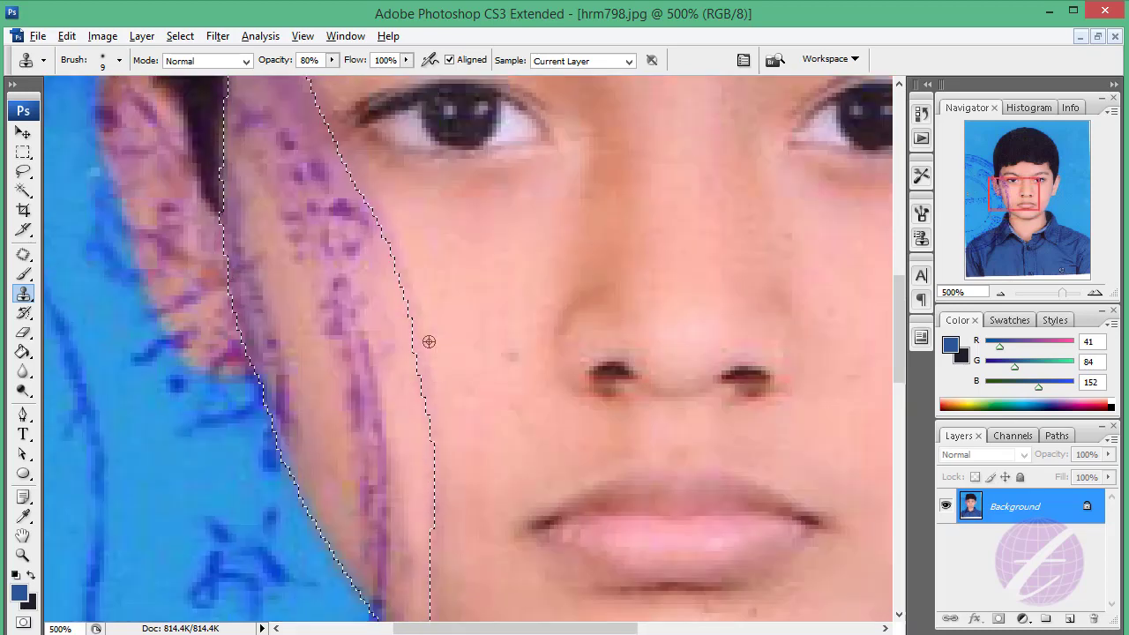
scroll(428, 342, up, 2)
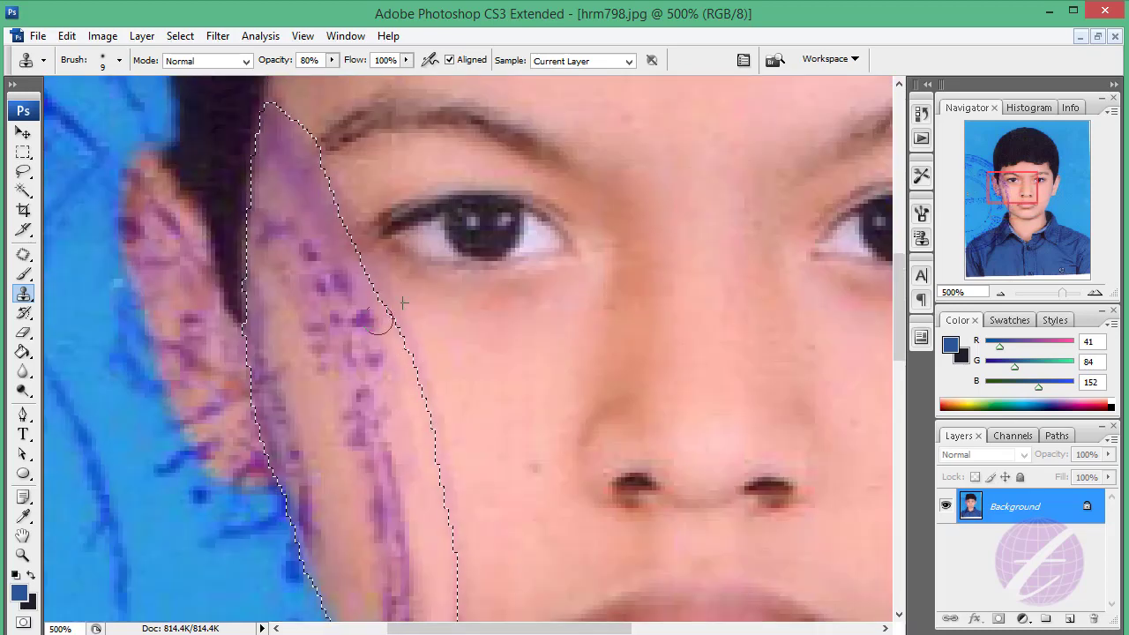
scroll(428, 373, down, 2)
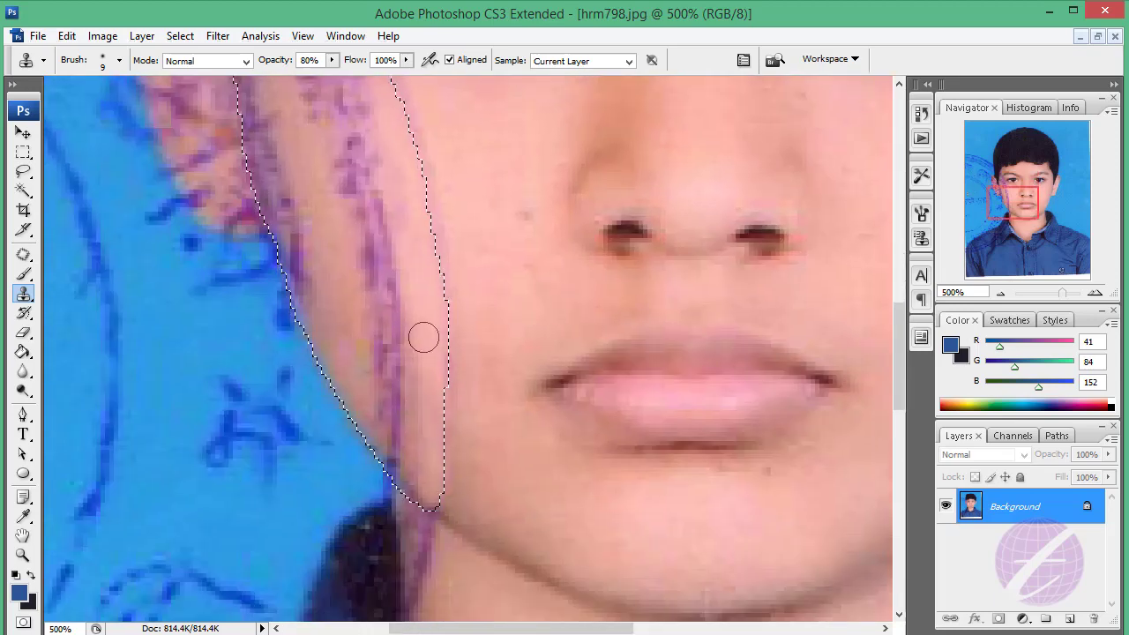
- Set the clone brush to 14 px and cover the purple near the hairline with sampled skin
click(118, 60)
double_click(150, 286)
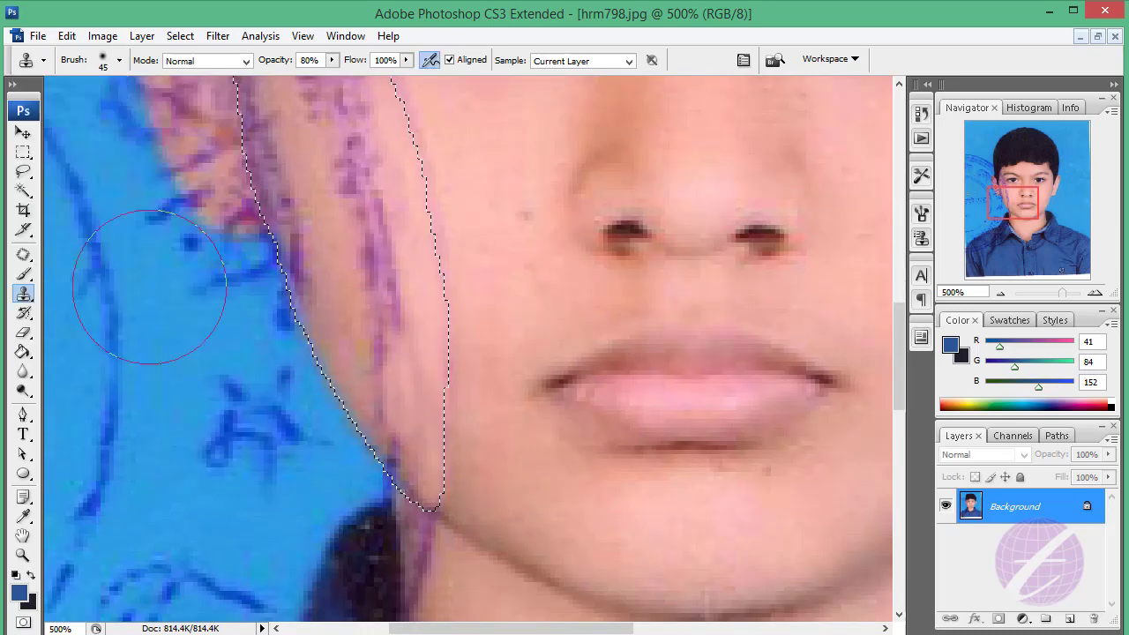
click(118, 60)
drag(55, 113, 50, 114)
key(Return)
scroll(380, 265, up, 1)
scroll(411, 316, up, 1)
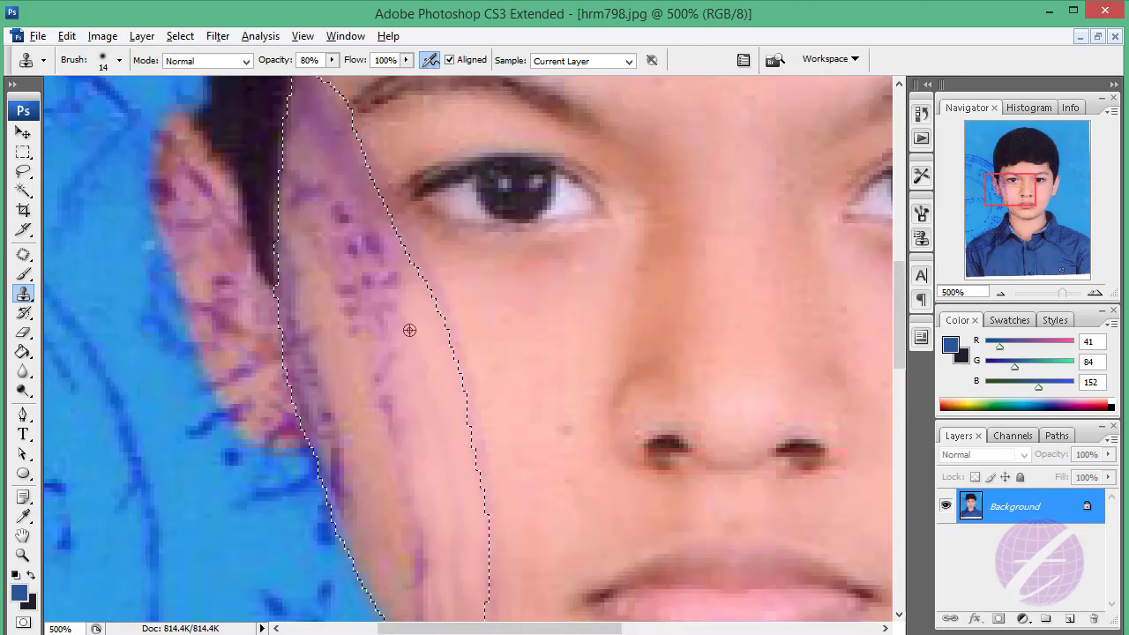
scroll(378, 296, down, 2)
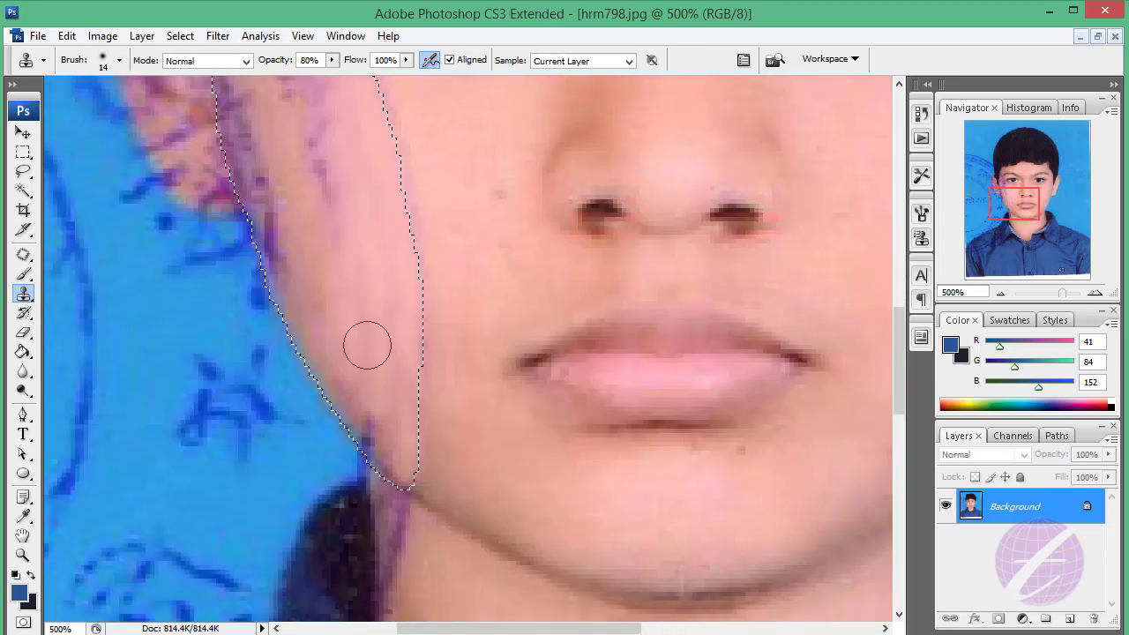
scroll(400, 450, up, 2)
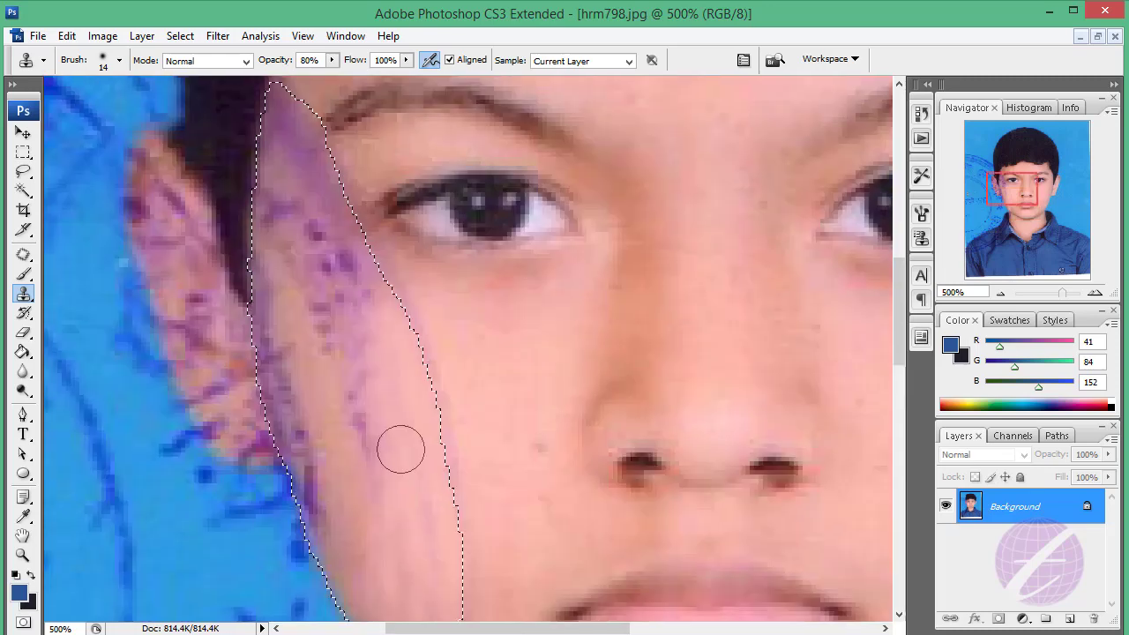
scroll(335, 247, up, 1)
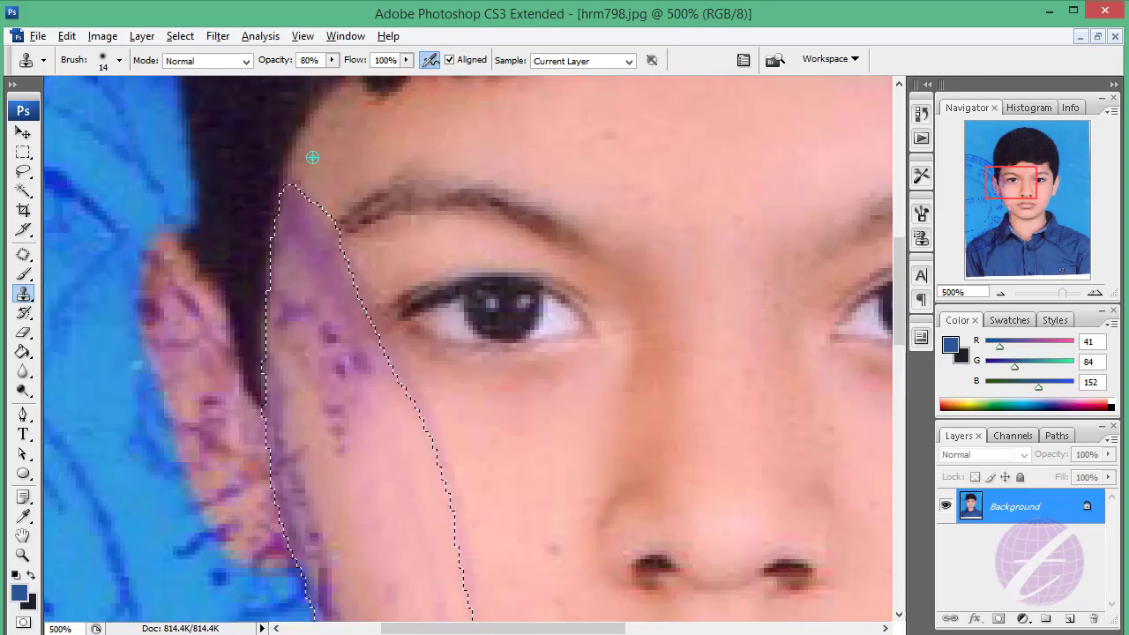
alt+click(312, 157)
drag(296, 185, 310, 230)
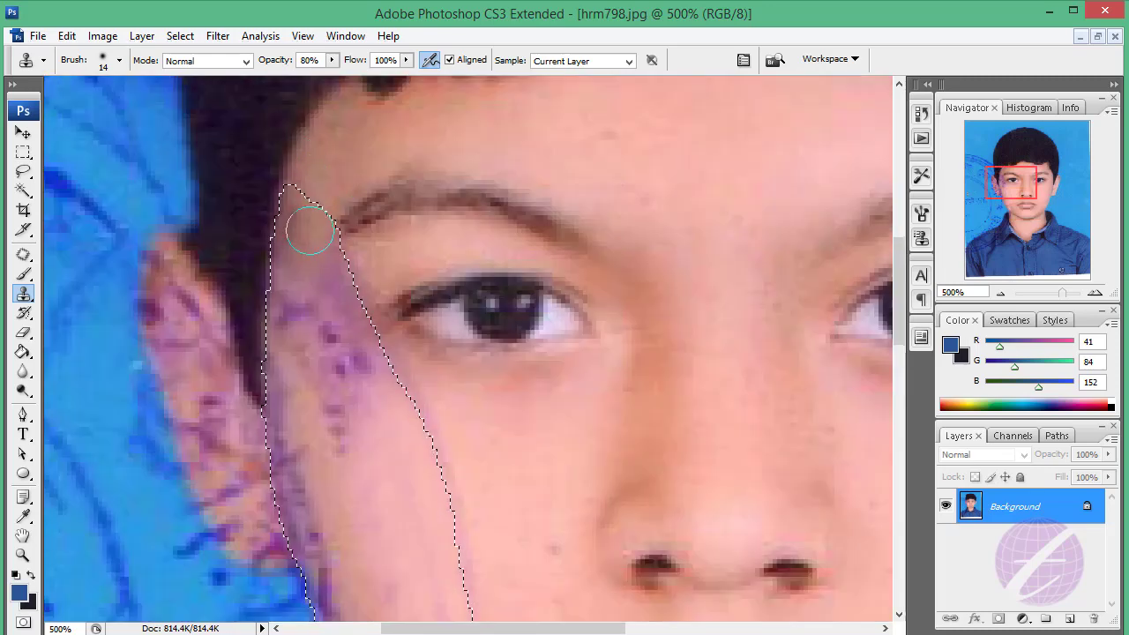
- Resize the clone brush from 8 px to 15 px while working on the upper cheek
key(bracketleft)
key(bracketleft)
key(bracketleft)
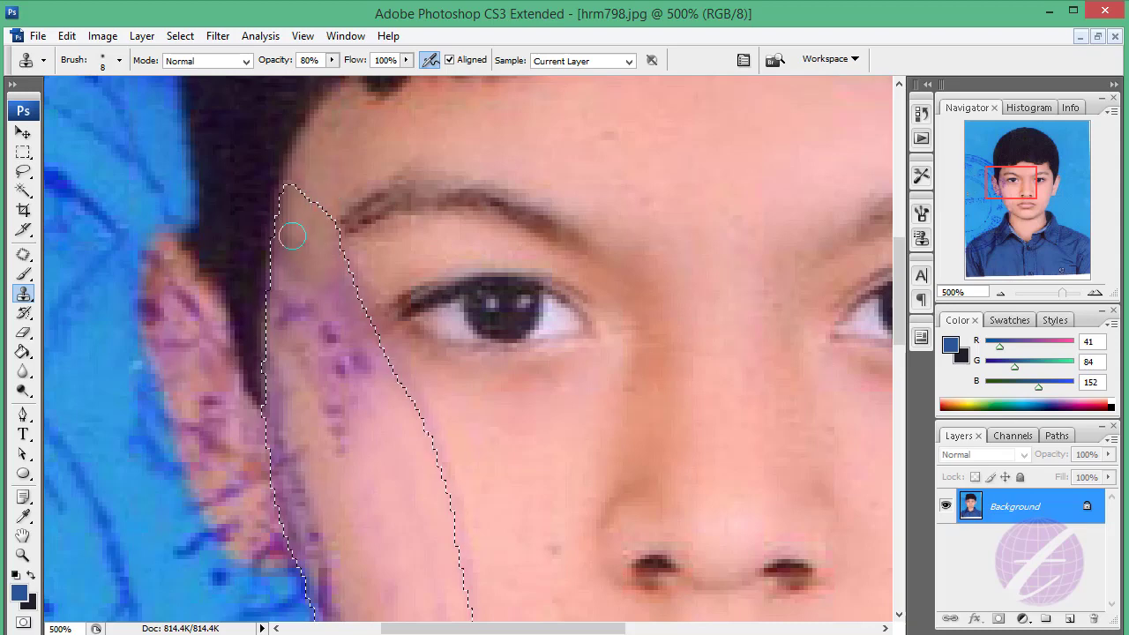
mouse_move(383, 406)
mouse_down()
mouse_move(366, 322)
mouse_move(380, 320)
mouse_move(327, 335)
mouse_move(322, 277)
mouse_move(275, 191)
mouse_move(302, 211)
mouse_up()
key(bracketright)
key(bracketright)
key(bracketright)
scroll(302, 212, down, 3)
scroll(324, 399, up, 1)
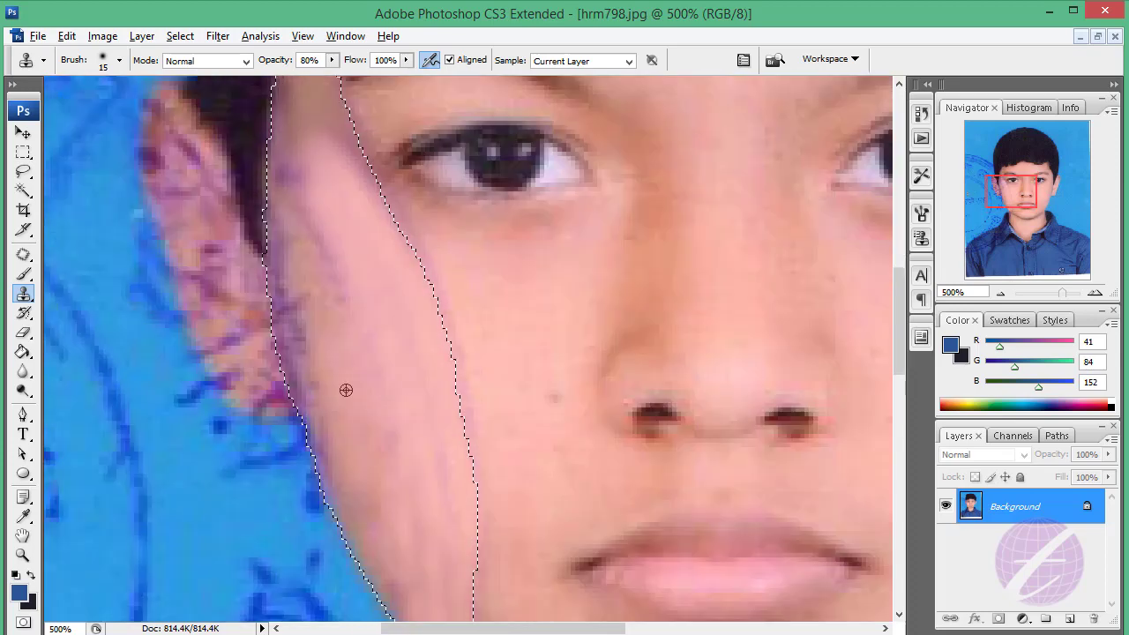
mouse_move(345, 391)
mouse_down()
mouse_move(356, 366)
mouse_move(308, 244)
mouse_up()
scroll(308, 245, up, 3)
scroll(351, 353, down, 4)
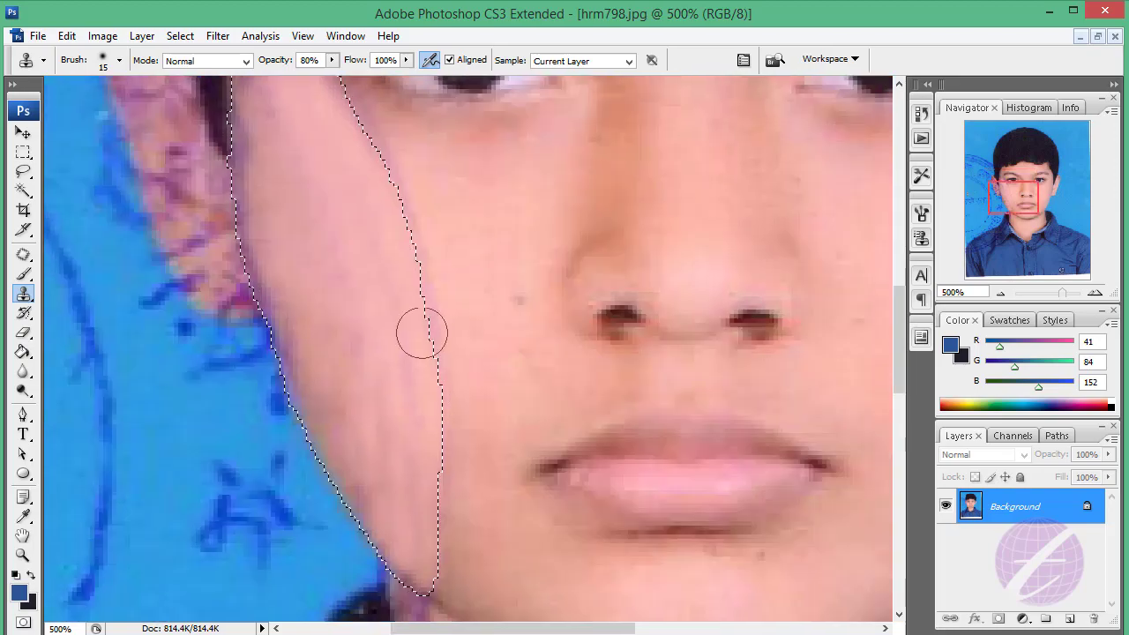
scroll(420, 327, down, 2)
- Clone skin over the purple edge along the jaw with a 15 px brush
scroll(480, 354, down, 5)
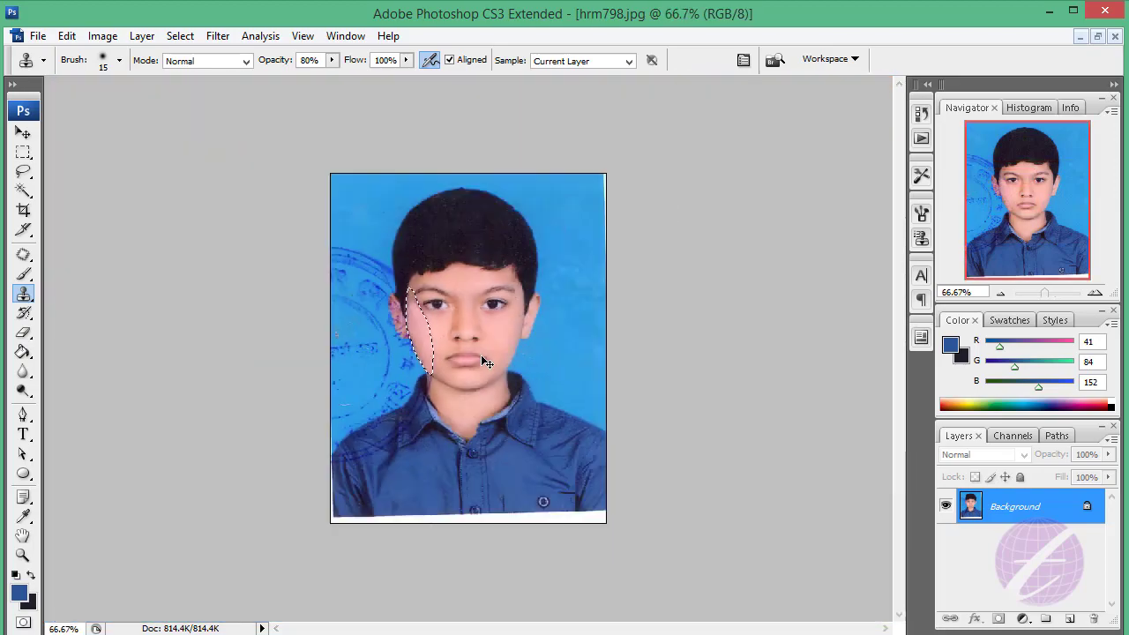
scroll(480, 360, up, 2)
scroll(391, 390, up, 2)
scroll(369, 375, up, 1)
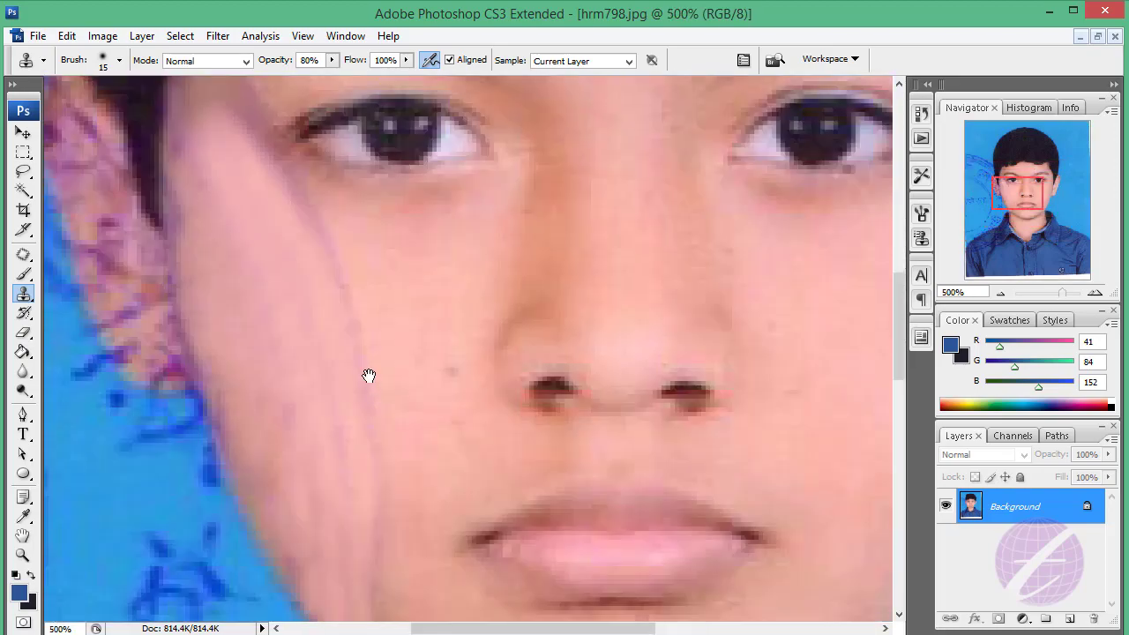
drag(370, 272, 422, 294)
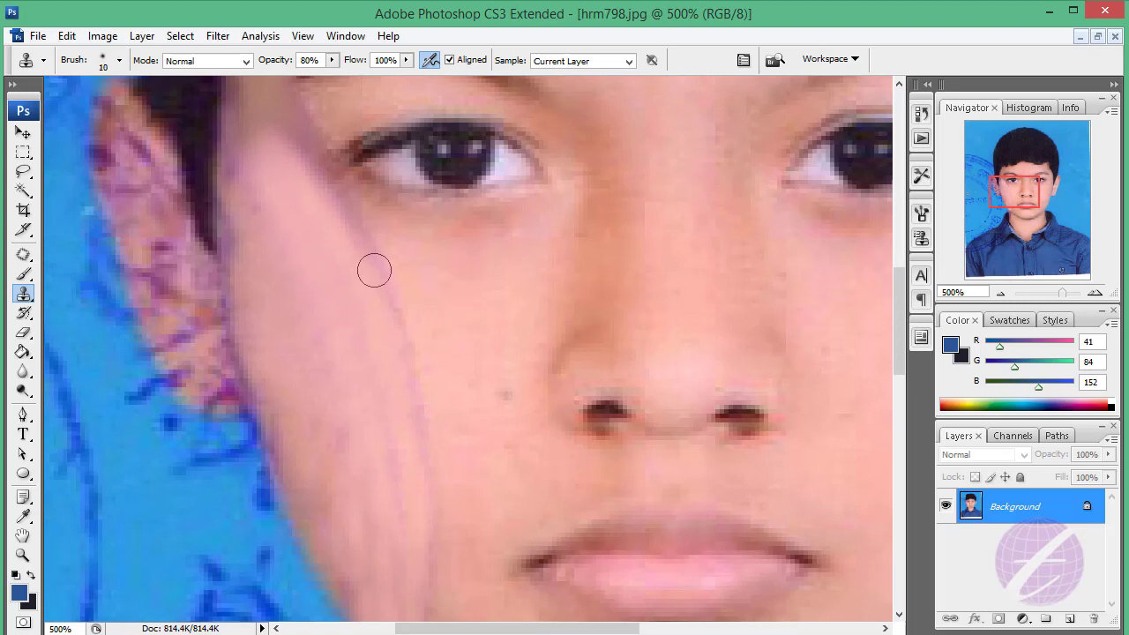
scroll(396, 300, down, 1)
scroll(428, 299, down, 1)
scroll(414, 344, down, 2)
scroll(405, 353, down, 1)
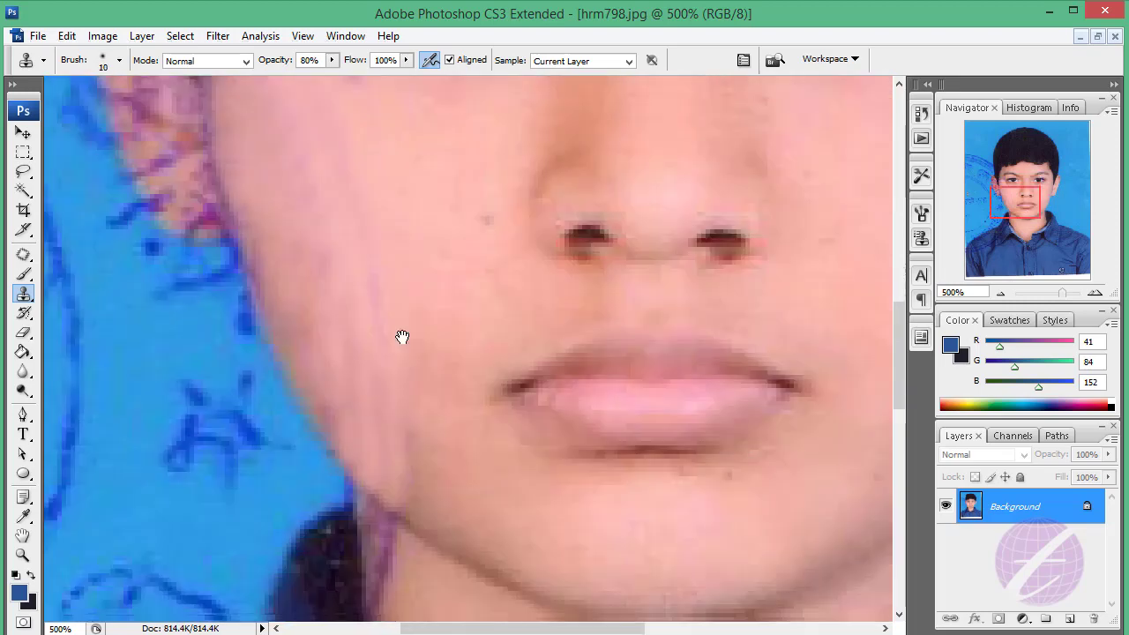
scroll(402, 337, down, 1)
key(bracketright)
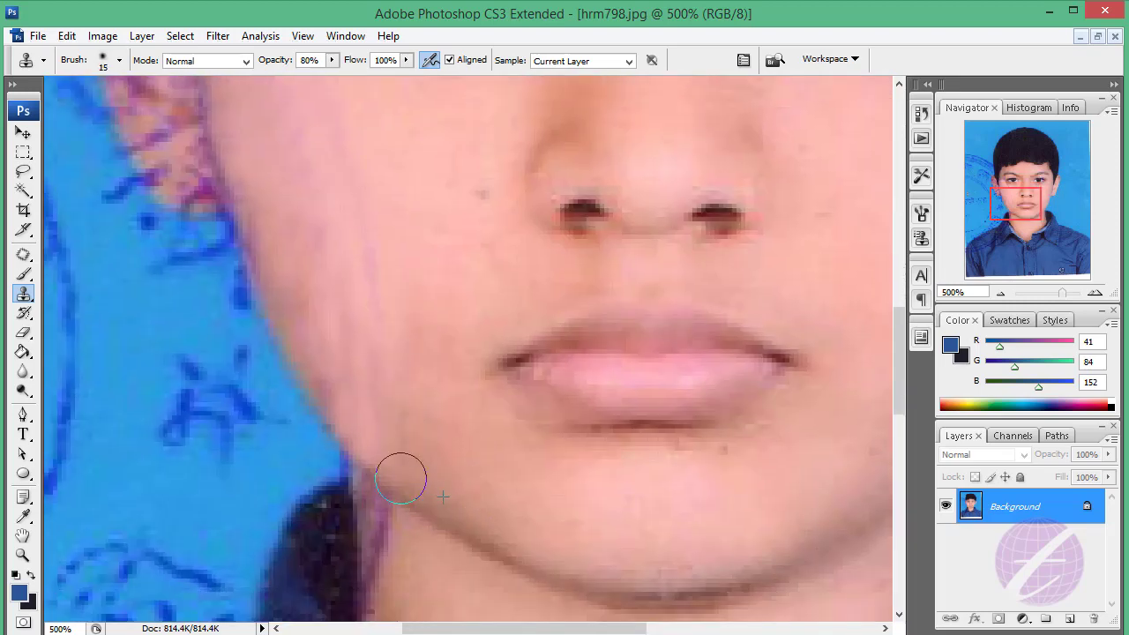
drag(401, 477, 405, 440)
- Clone skin over the marks under the left eye and fill the eyebrow's left end
scroll(381, 330, up, 5)
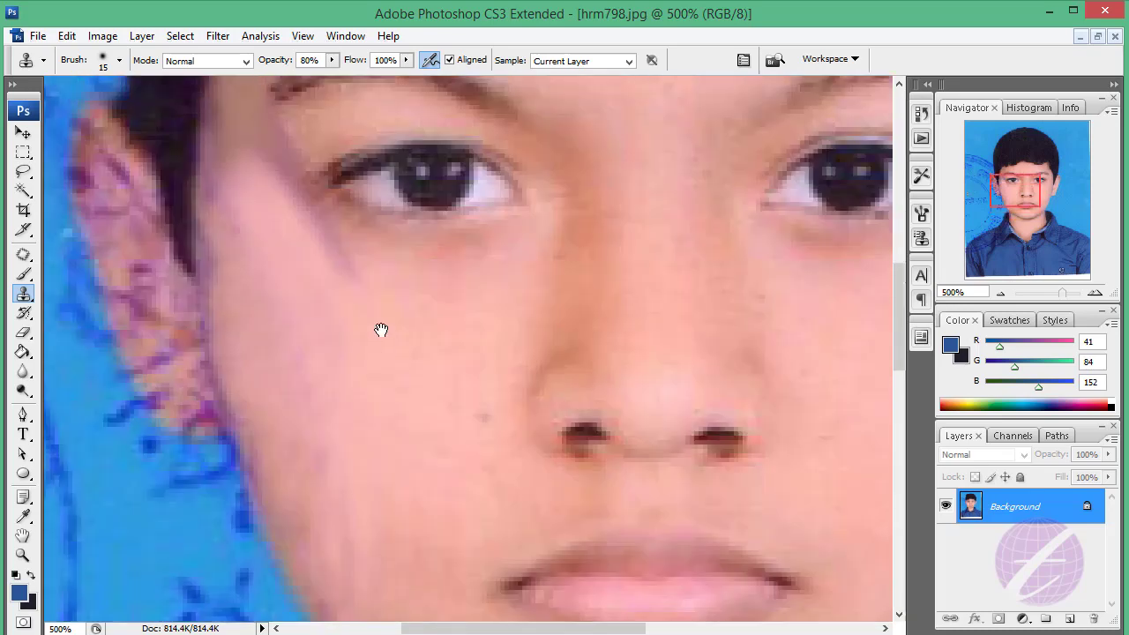
mouse_move(354, 249)
mouse_down()
mouse_move(358, 264)
mouse_move(308, 239)
mouse_up()
scroll(307, 239, up, 1)
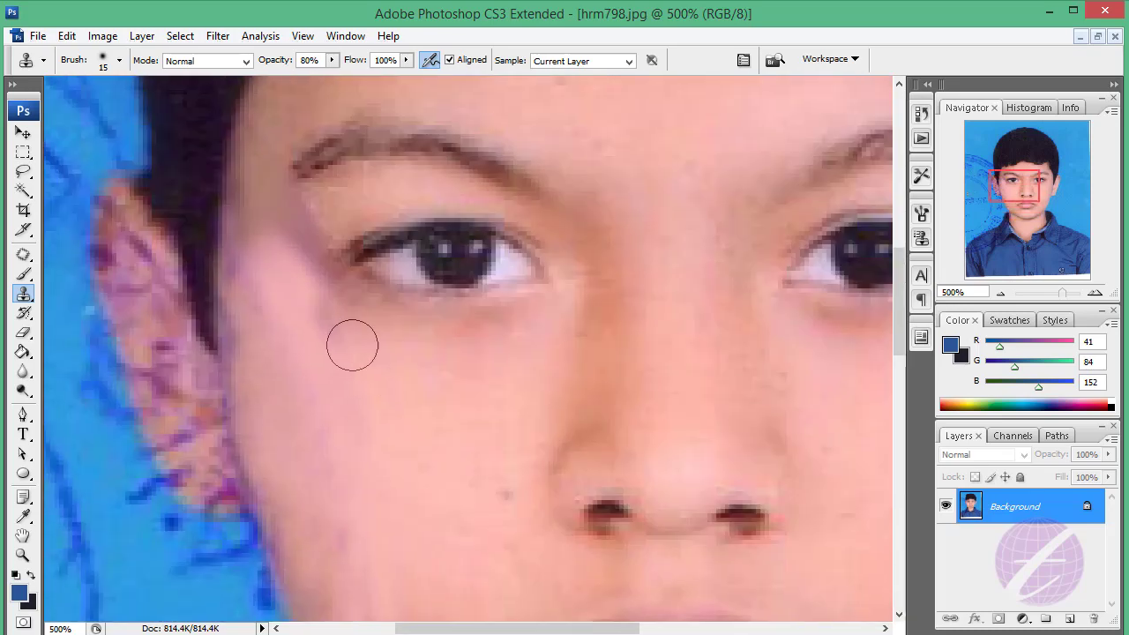
scroll(346, 340, up, 2)
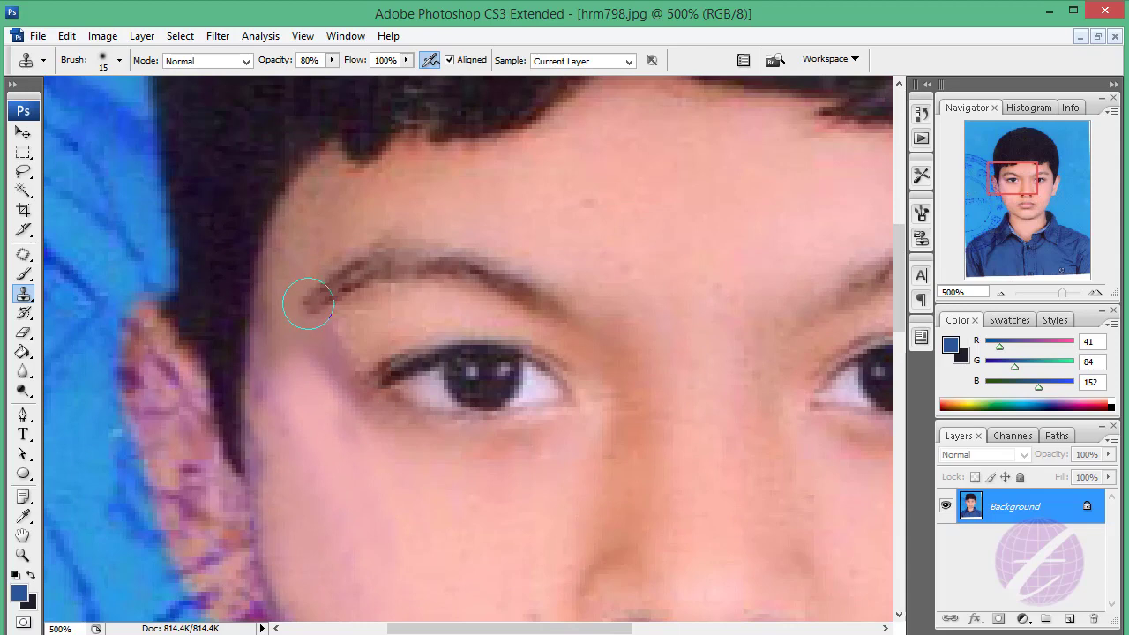
drag(303, 297, 141, 308)
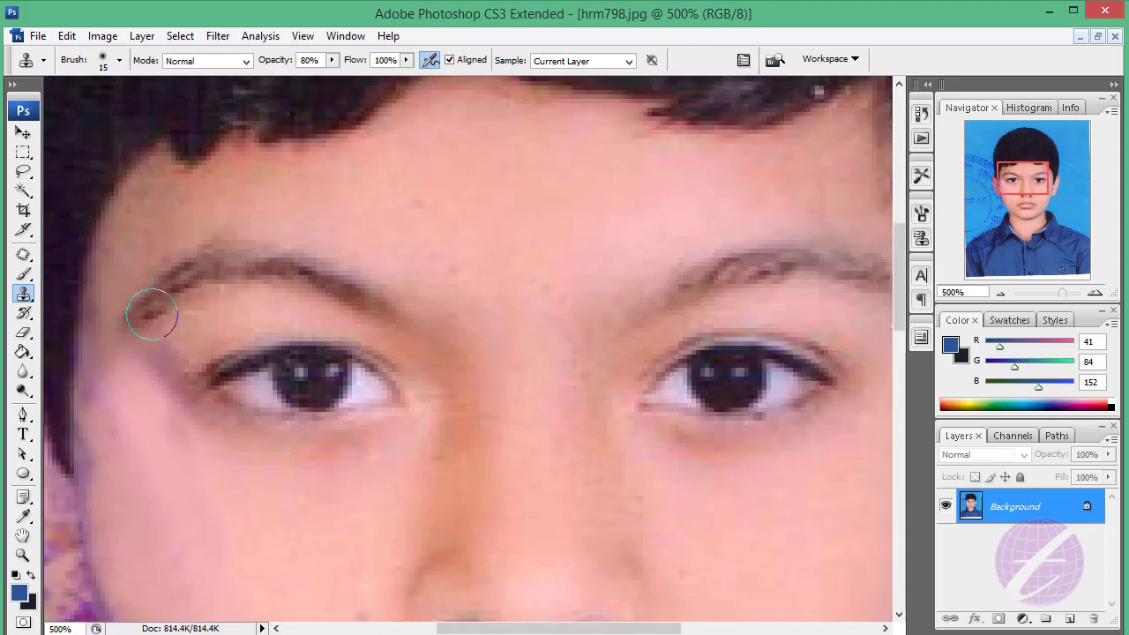
- Blend the left eyebrow tail using texture sampled from the right eyebrow and lighten the shadow below
key(Tab)
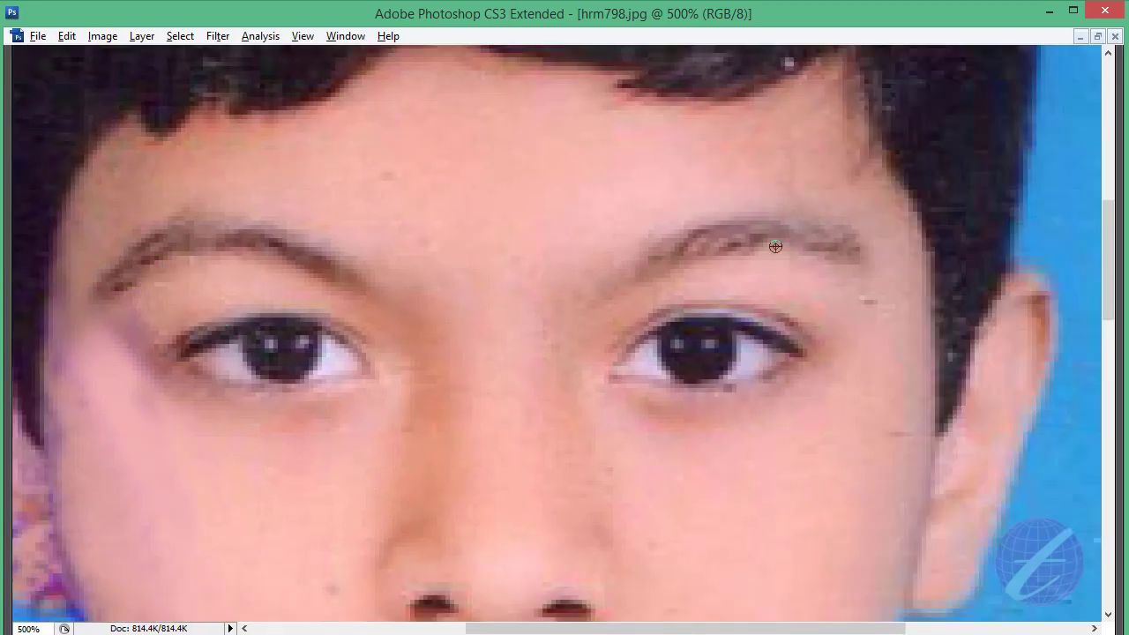
alt+click(776, 247)
drag(110, 277, 128, 273)
mouse_move(120, 368)
mouse_down()
mouse_move(111, 290)
mouse_move(164, 301)
mouse_up()
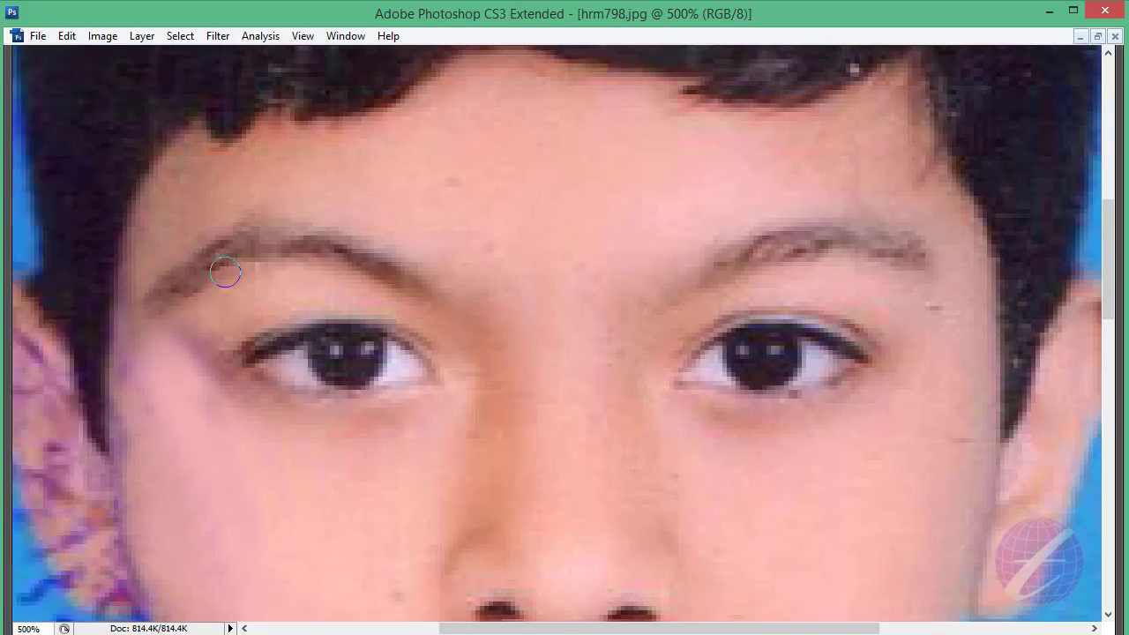
key(Tab)
click(119, 60)
- Set the clone brush to 40% opacity with a small 9 px soft tip
double_click(154, 264)
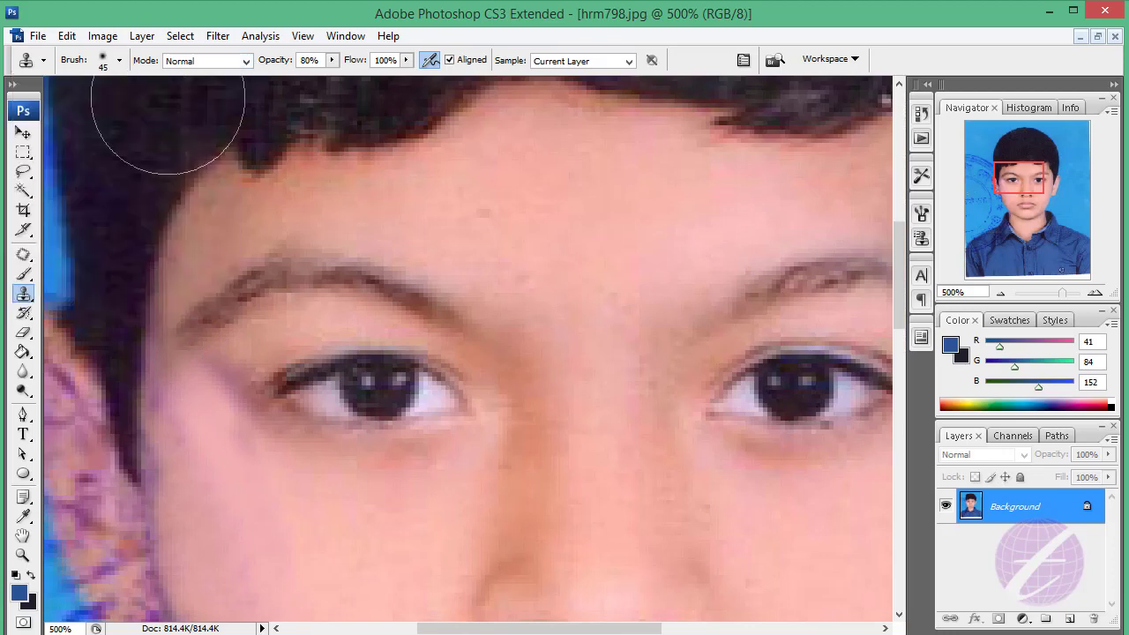
click(331, 60)
drag(335, 81, 294, 81)
click(119, 60)
drag(68, 107, 44, 107)
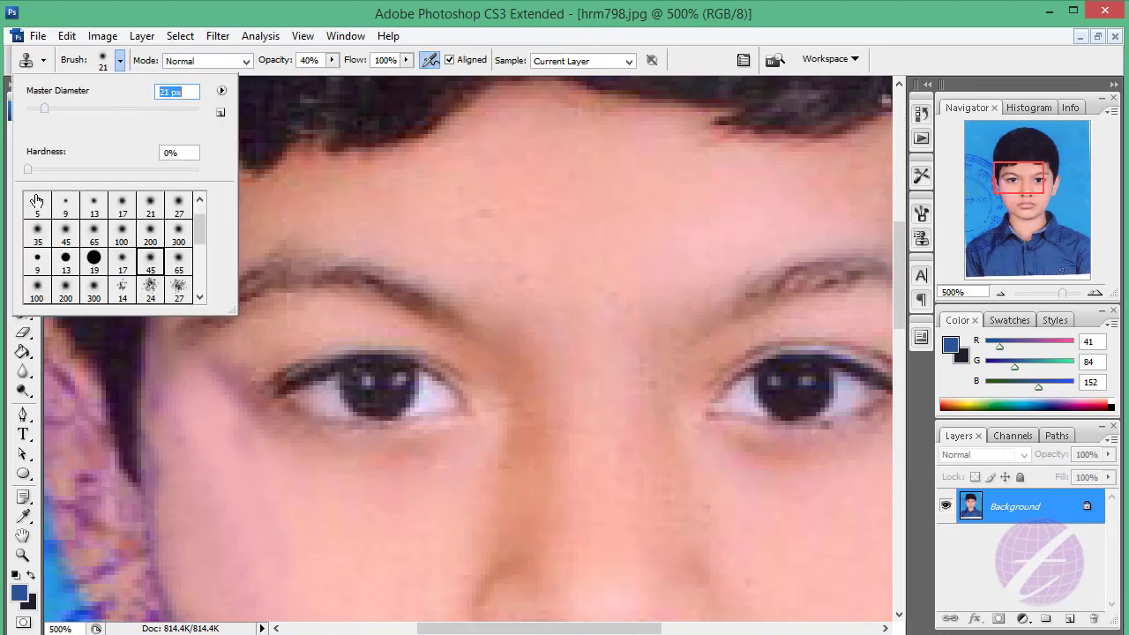
double_click(65, 201)
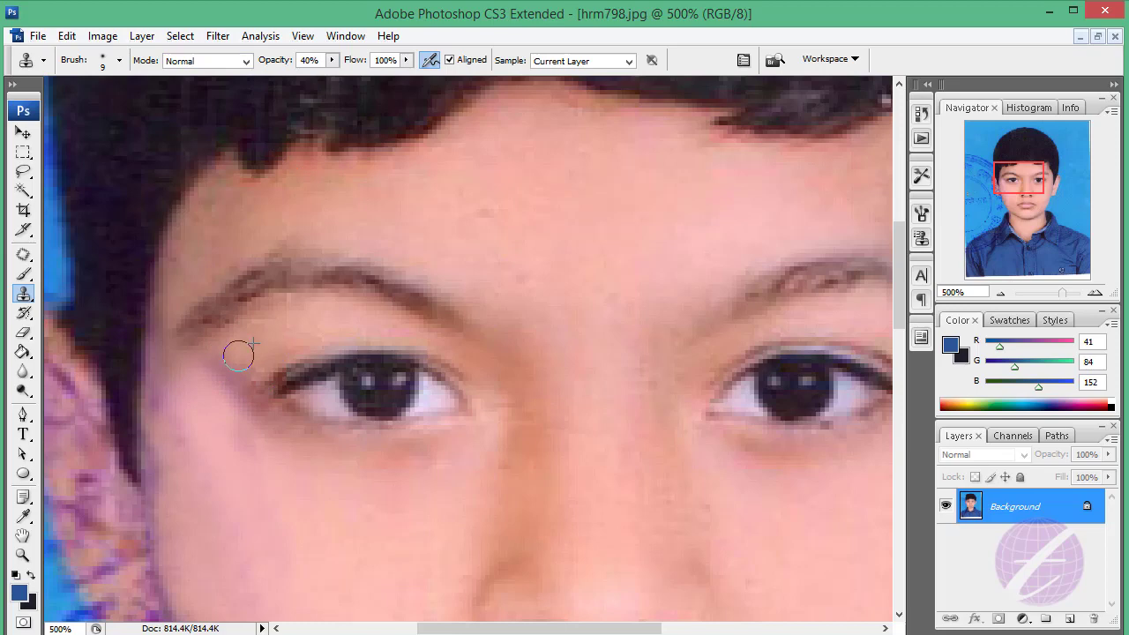
- Clone clean skin over the purple stain by the eye corner and across the cheek
drag(225, 382, 259, 403)
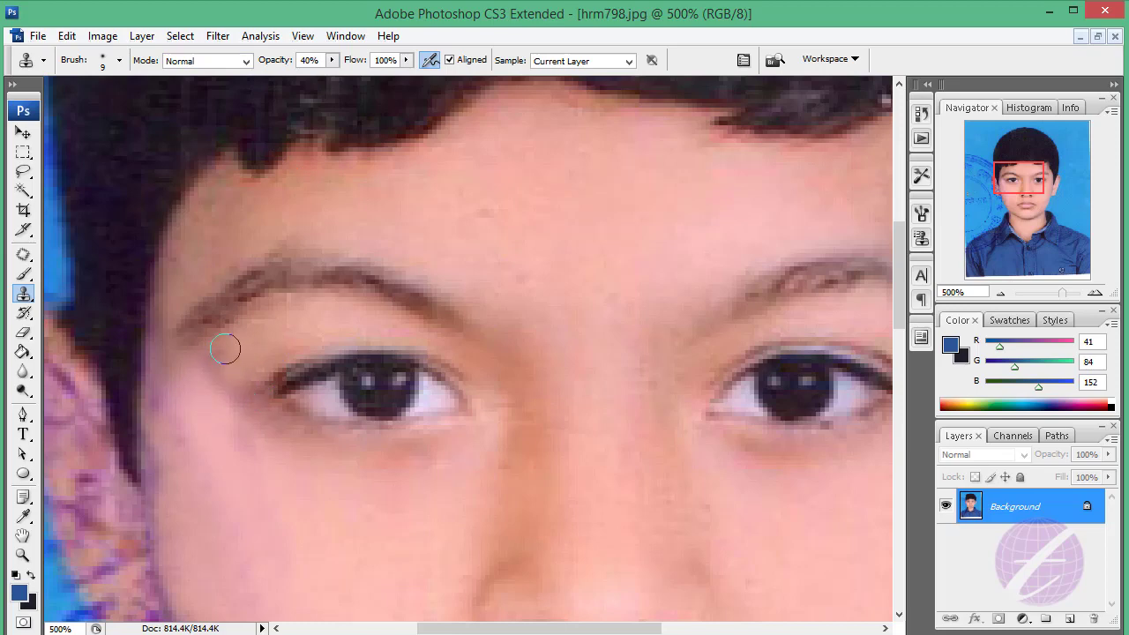
scroll(222, 358, down, 2)
scroll(222, 358, right, 2)
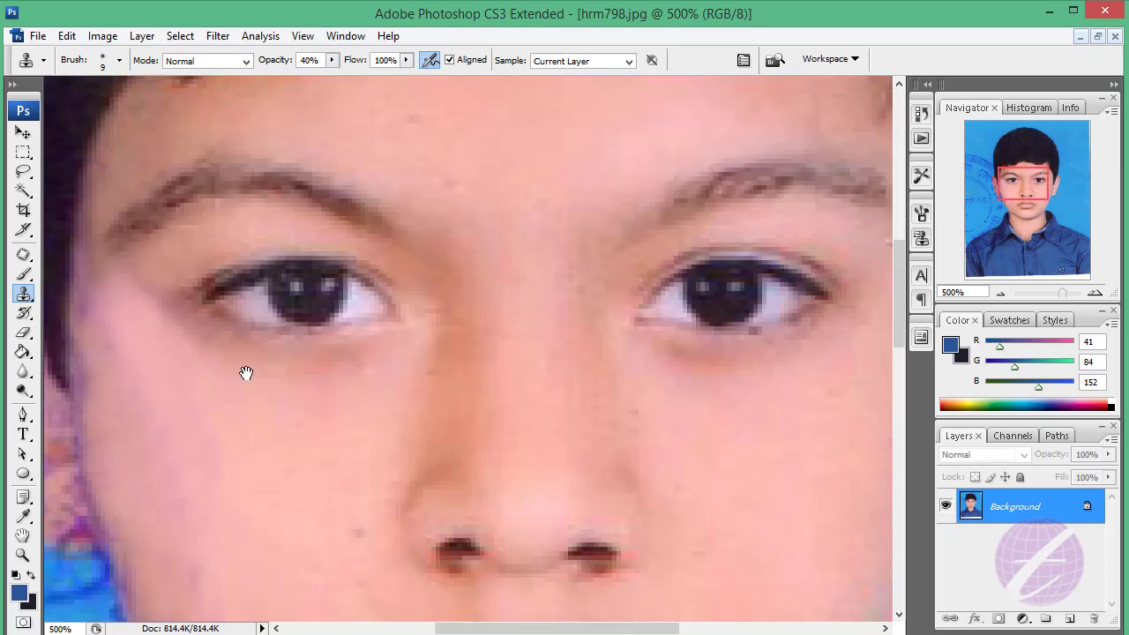
scroll(246, 373, up, 2)
scroll(246, 373, left, 4)
scroll(216, 353, down, 2)
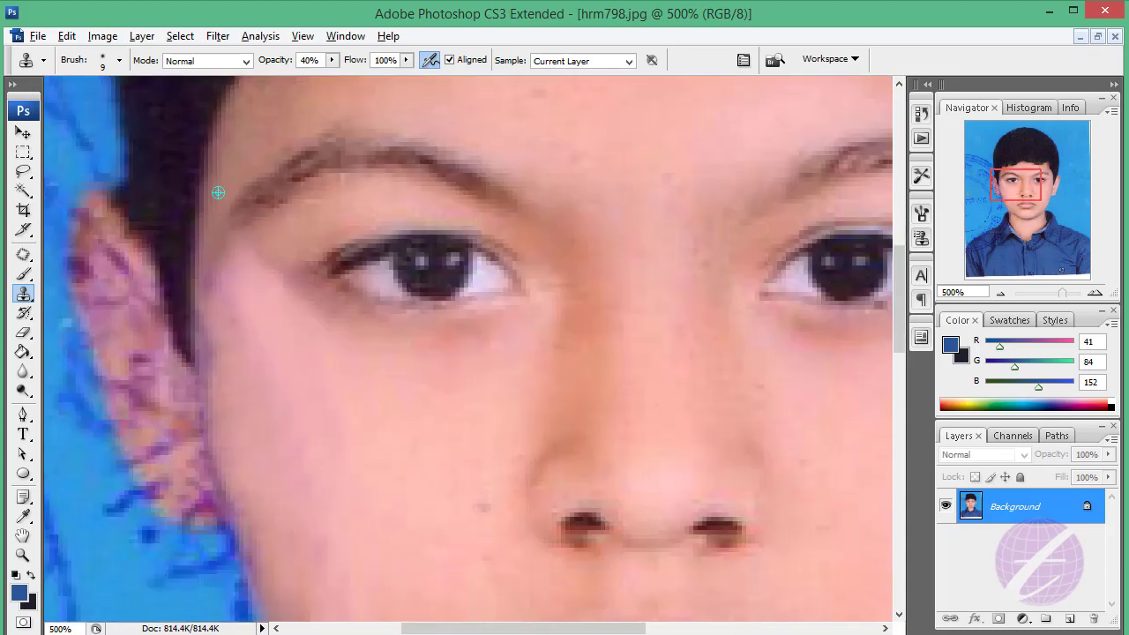
drag(210, 284, 281, 337)
drag(221, 264, 244, 282)
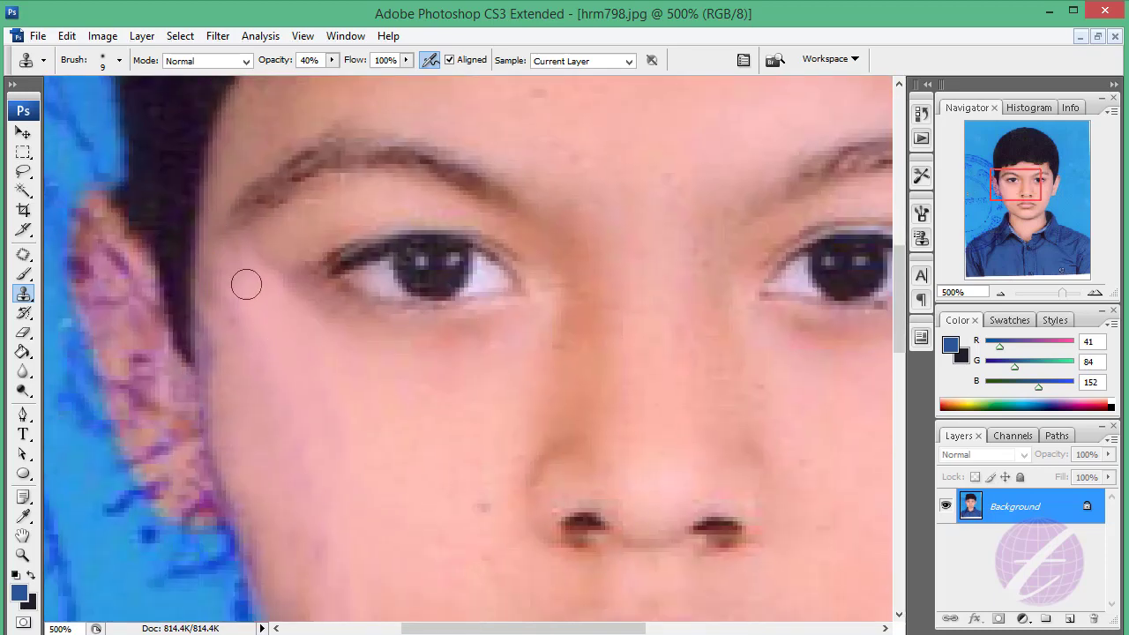
scroll(242, 265, down, 2)
drag(239, 234, 224, 277)
scroll(269, 357, down, 2)
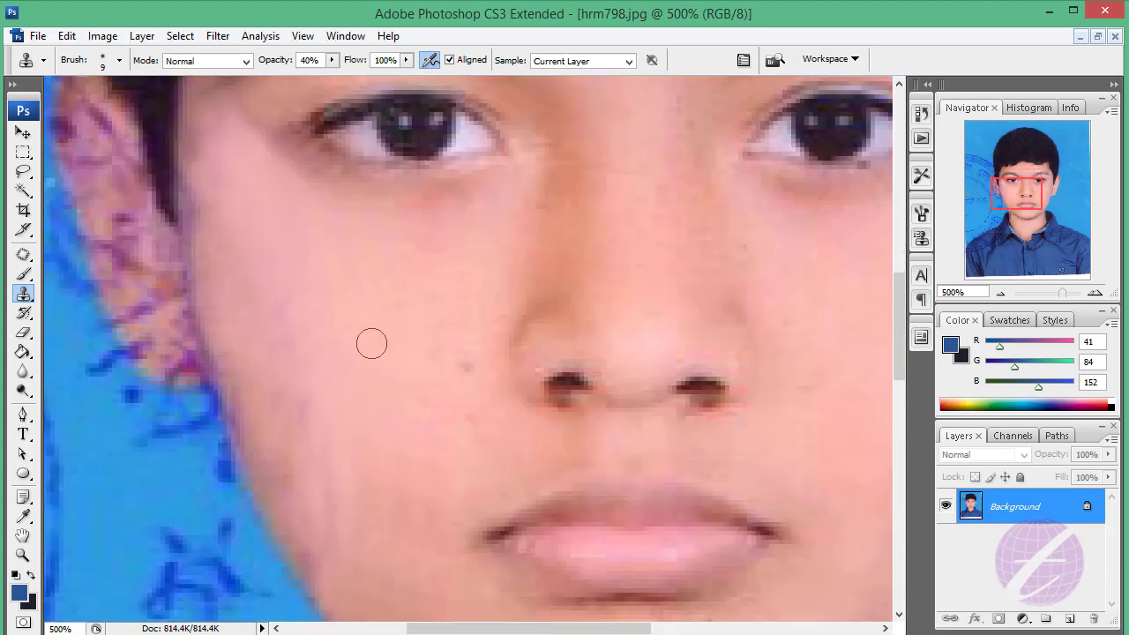
scroll(322, 397, down, 2)
drag(305, 382, 306, 498)
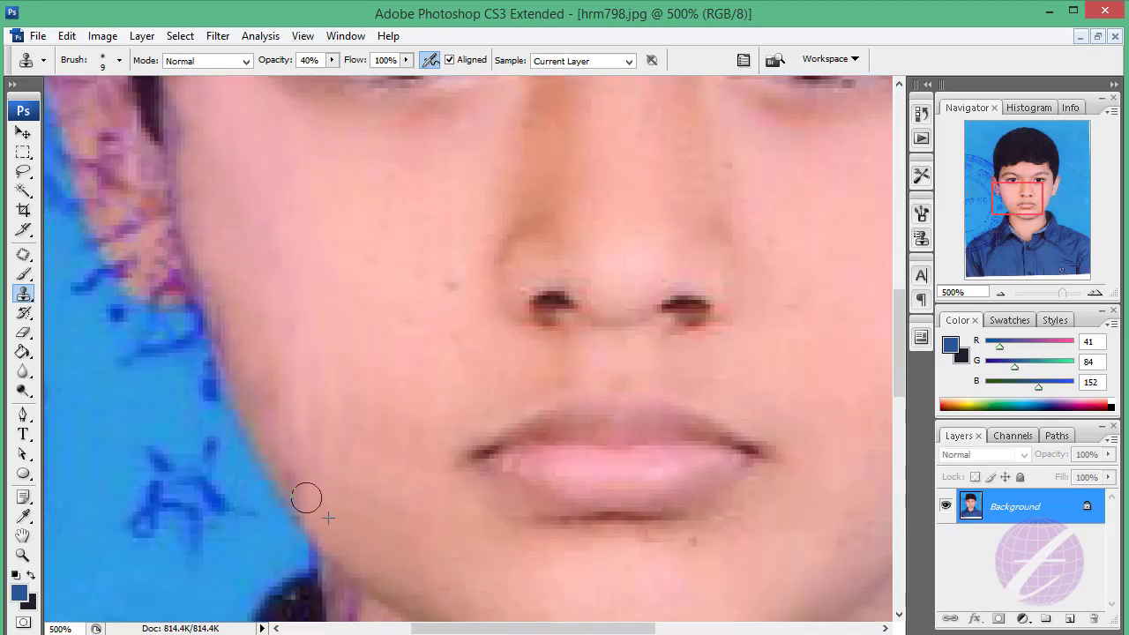
- Resize the clone brush from 20 px down to 8 px while moving over the cheek
key(bracketright)
key(bracketright)
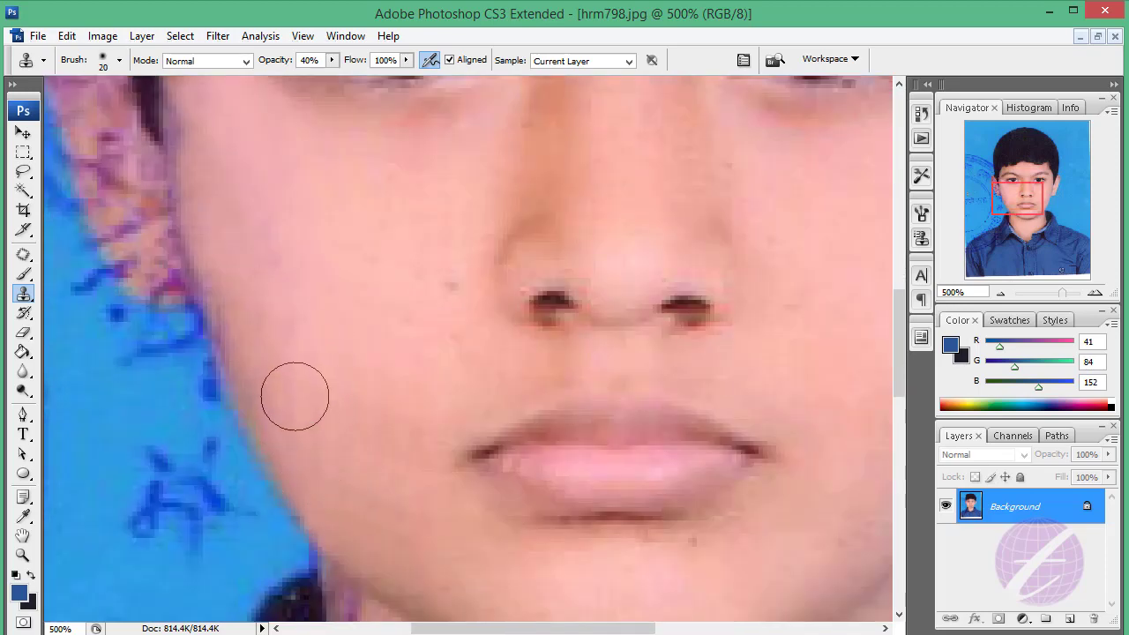
scroll(291, 320, up, 2)
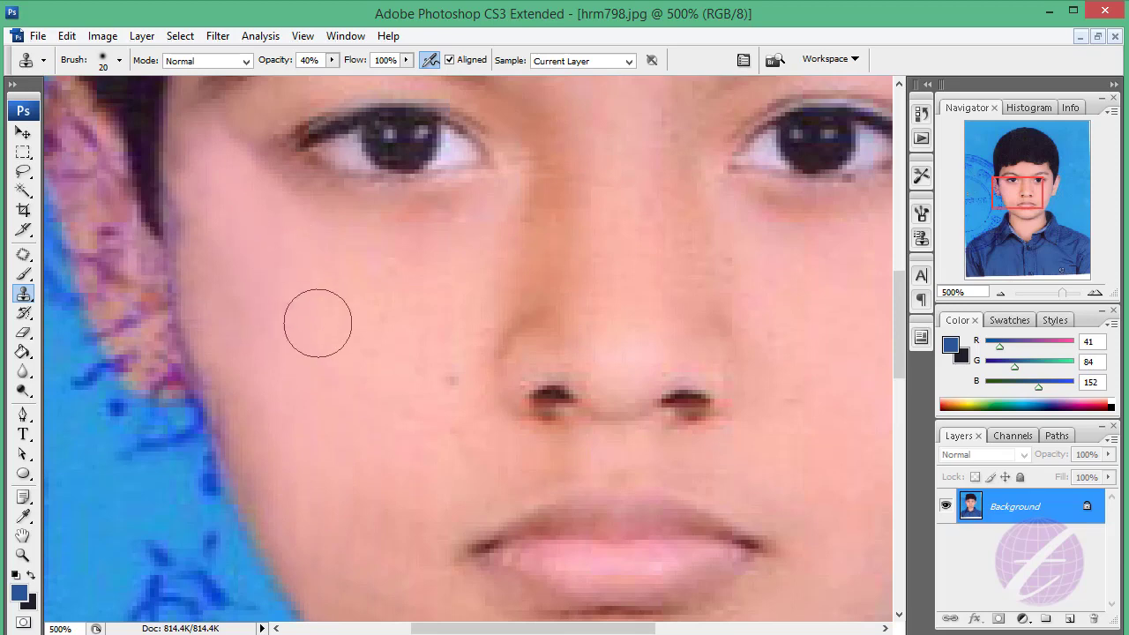
scroll(300, 291, up, 2)
scroll(299, 291, left, 2)
key(bracketleft)
key(bracketleft)
key(bracketleft)
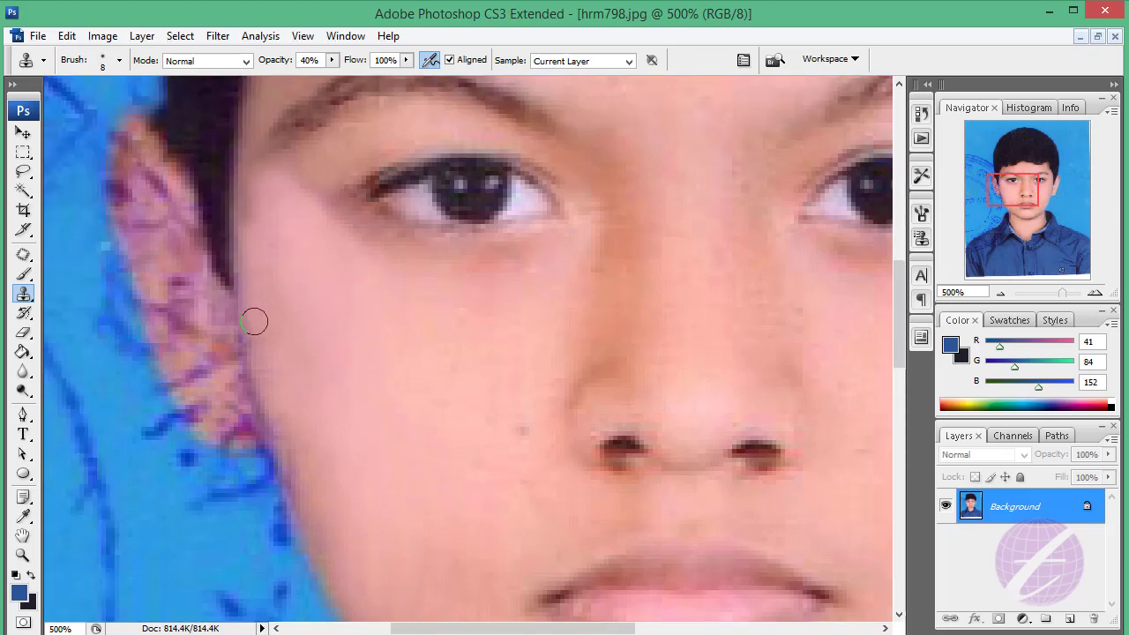
scroll(243, 283, down, 3)
scroll(234, 238, right, 1)
scroll(335, 423, down, 2)
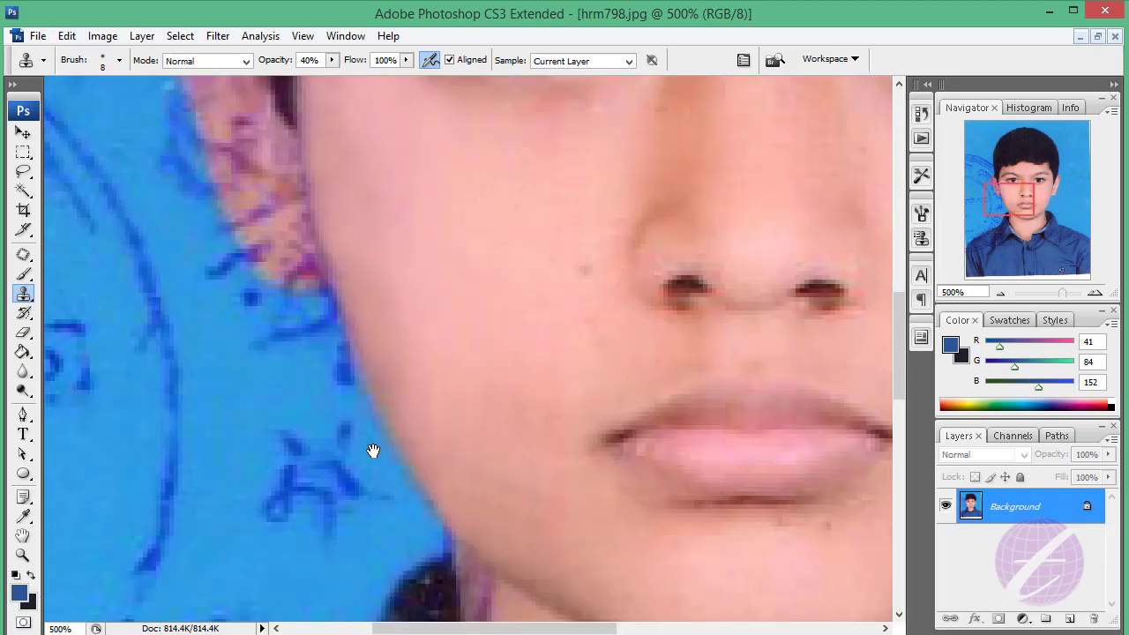
scroll(415, 388, down, 2)
- Zoom in closely on the eye and ear and clone clean skin beside the eye
key(ctrl+minus)
key(ctrl+minus)
key(ctrl+minus)
key(ctrl+minus)
key(ctrl+plus)
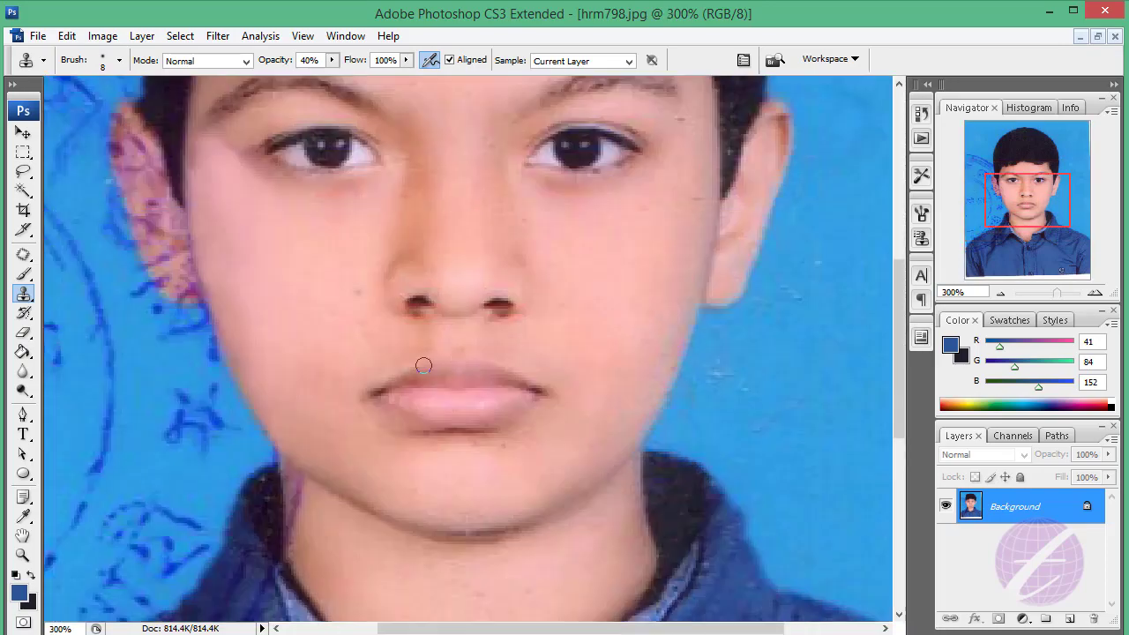
key(ctrl+plus)
key(ctrl+plus)
scroll(448, 320, up, 2)
scroll(449, 320, left, 3)
key(ctrl+plus)
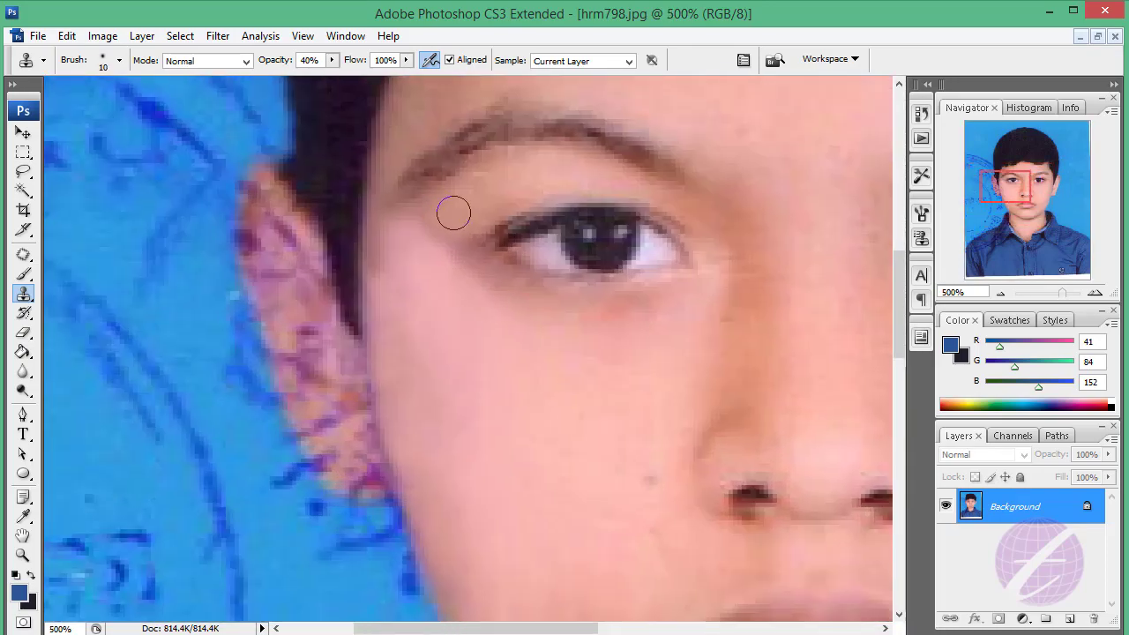
key(bracketleft)
drag(442, 243, 399, 243)
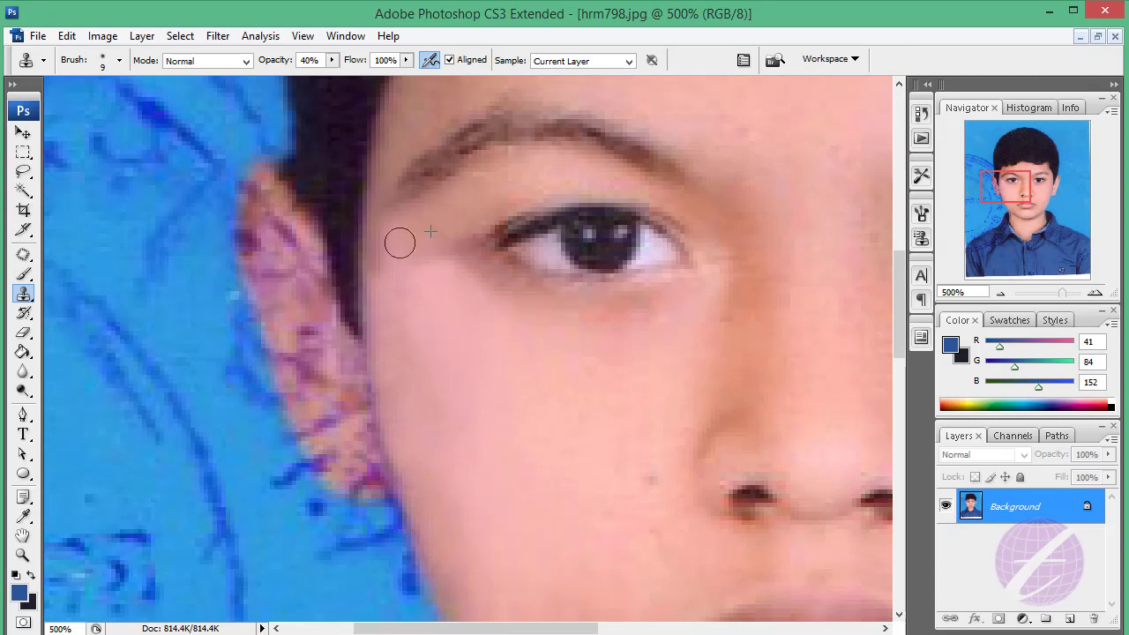
- With panels hidden, clone over the stamp ink at the cheek edge
scroll(421, 251, down, 2)
scroll(421, 251, right, 3)
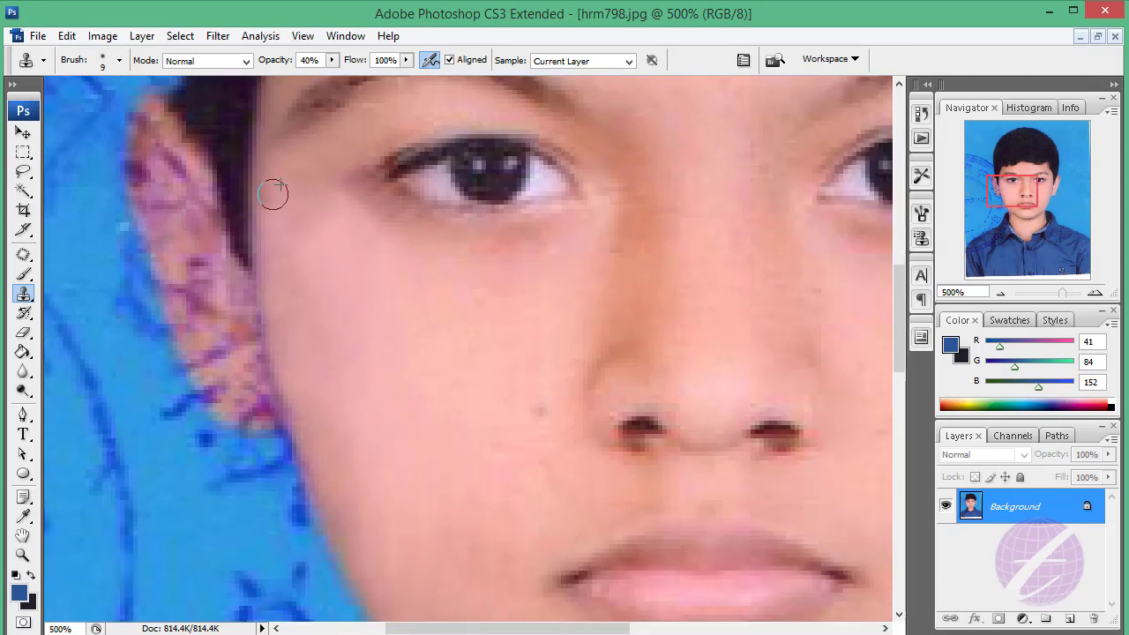
scroll(418, 342, down, 3)
scroll(418, 342, right, 3)
key(Tab)
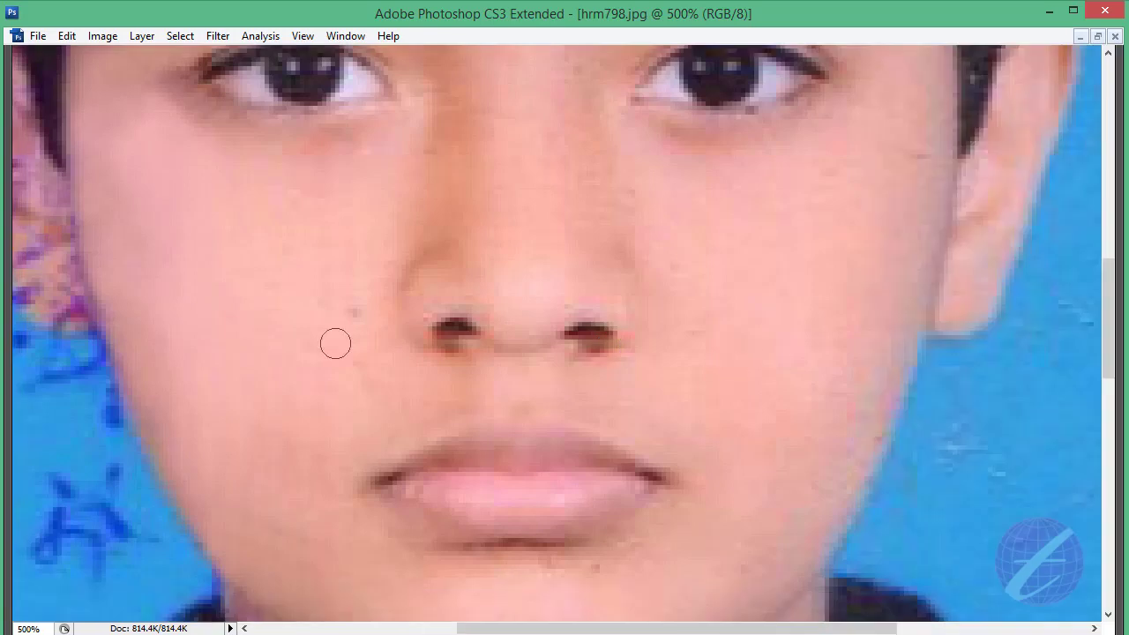
key(bracketright)
key(bracketright)
key(bracketright)
drag(161, 278, 191, 378)
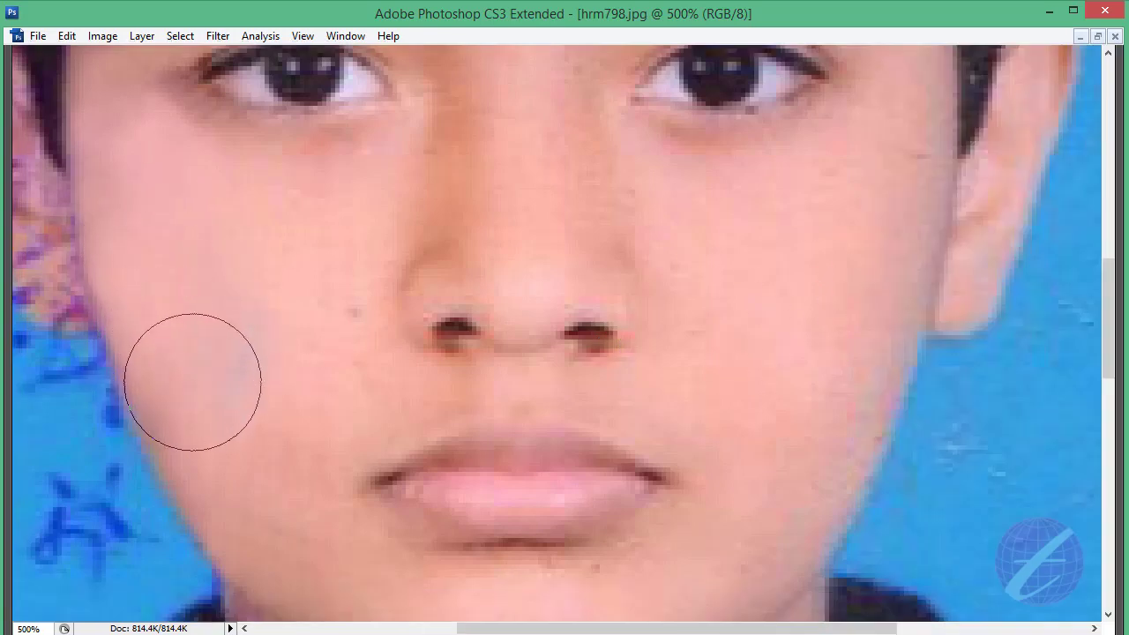
key(ctrl+alt+0)
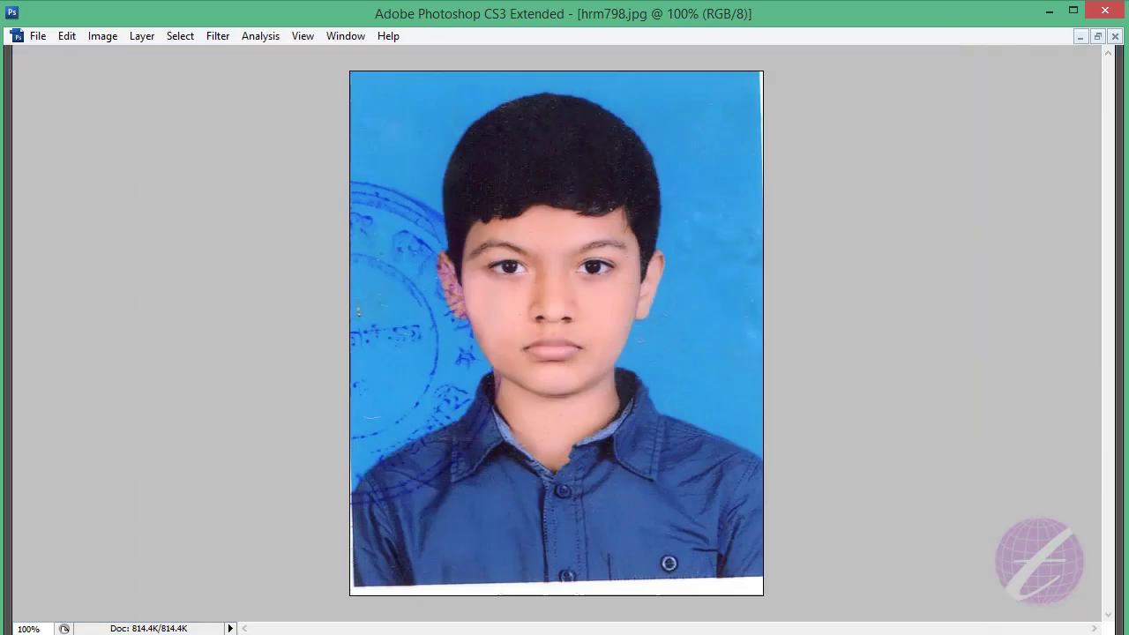
key(ctrl+plus)
key(ctrl+plus)
key(ctrl+plus)
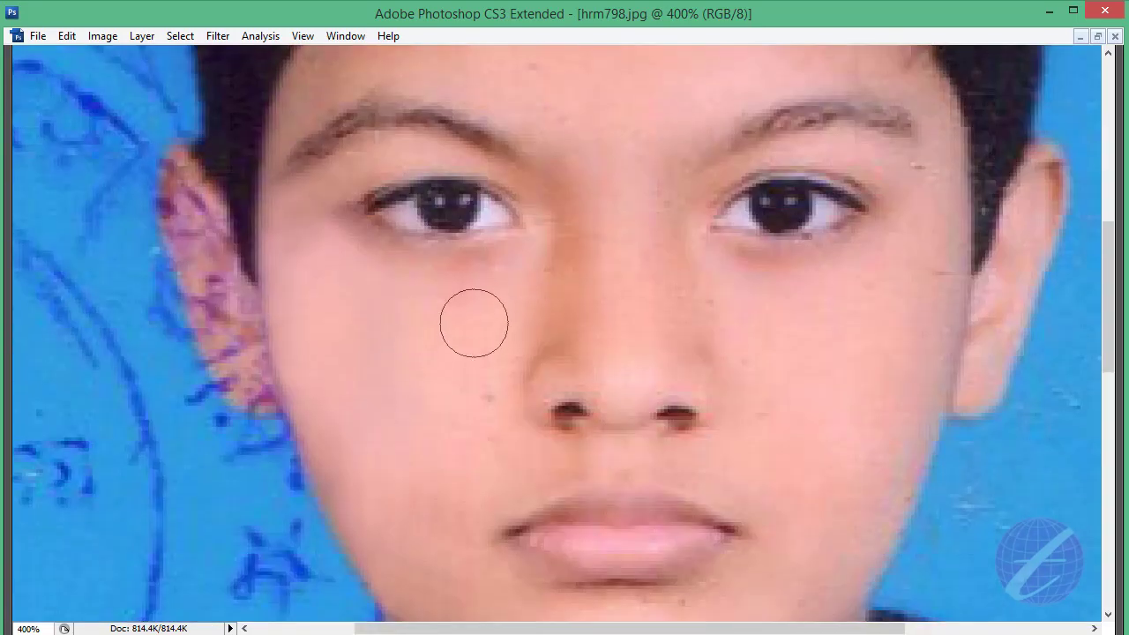
- Switch to a 13 px soft brush, sample temple skin and clone it over the cheek
alt+click(500, 284)
key(Tab)
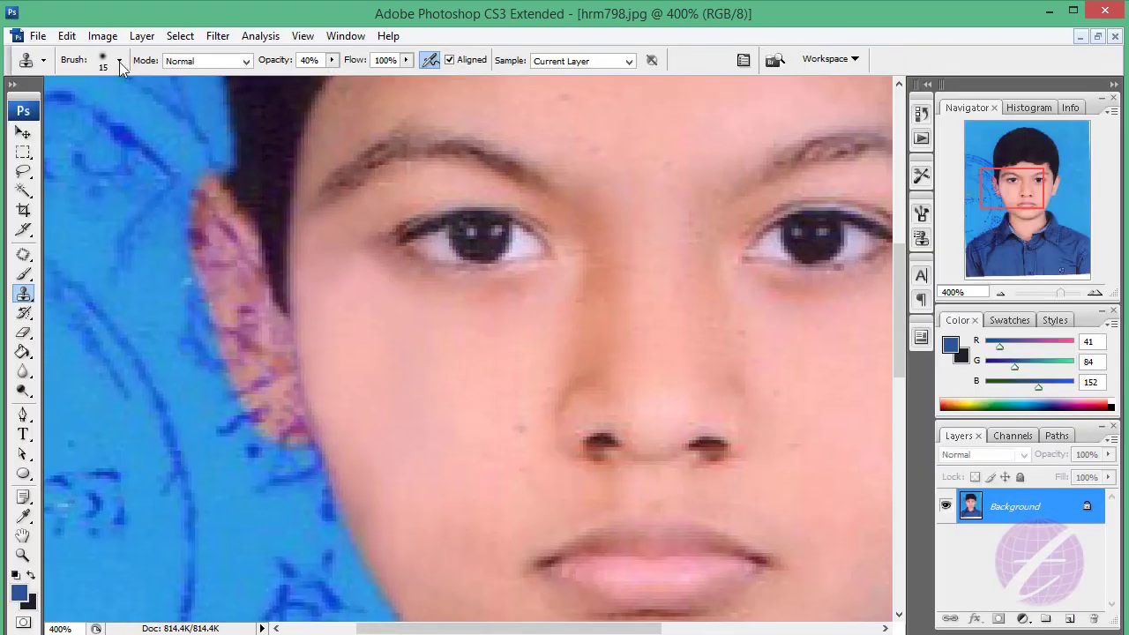
right_click(114, 258)
click(91, 210)
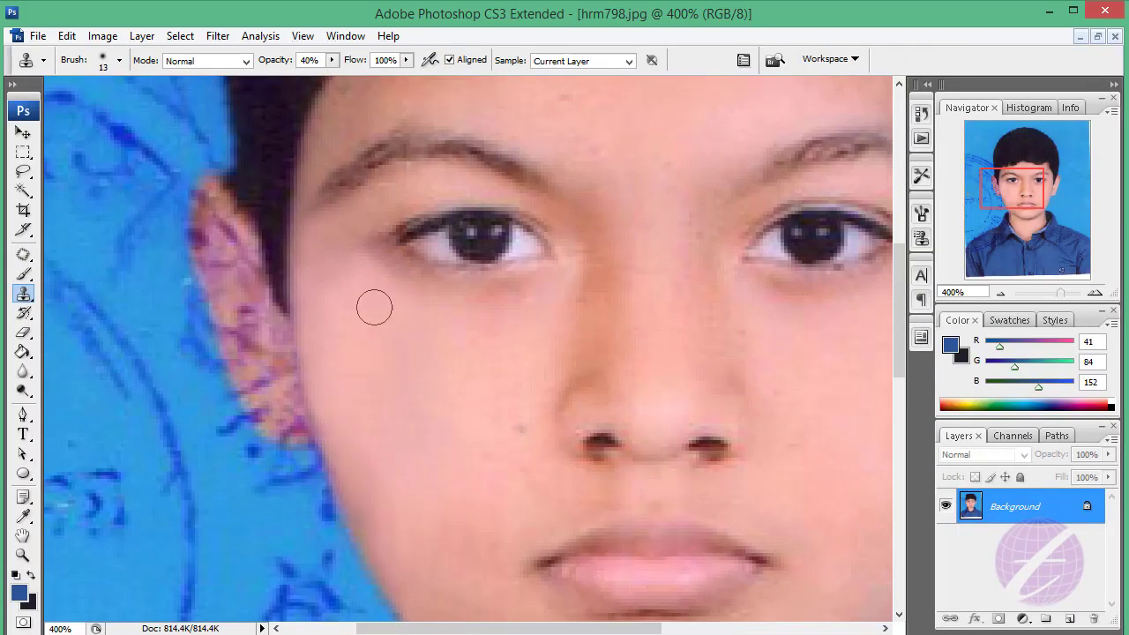
key(bracketright)
key(bracketright)
key(Tab)
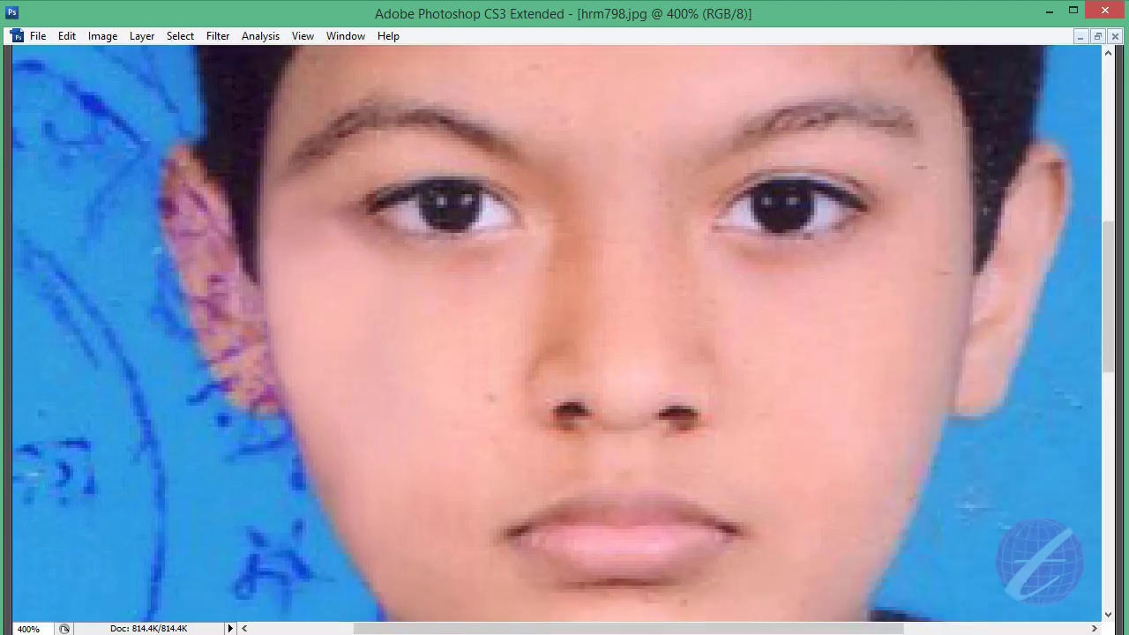
alt+click(918, 216)
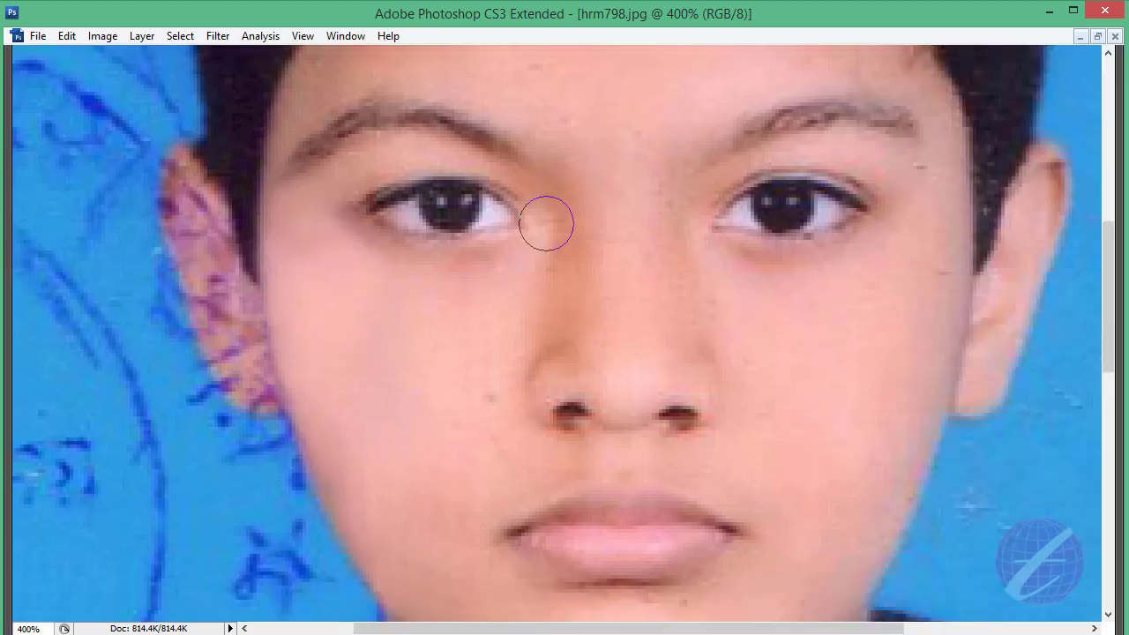
key(Tab)
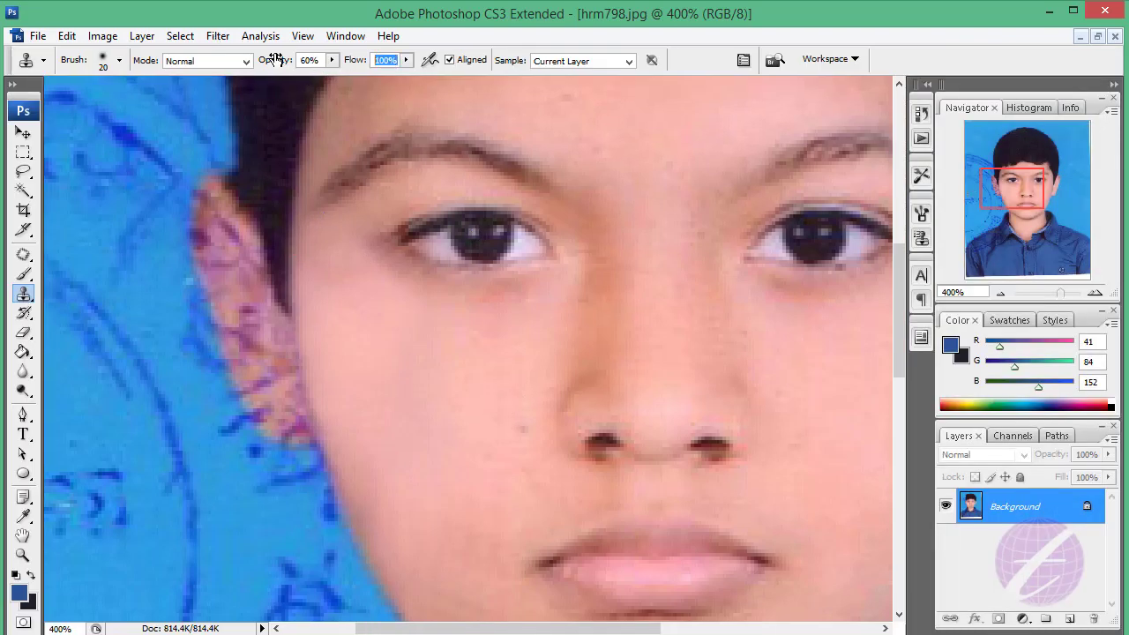
key(Tab)
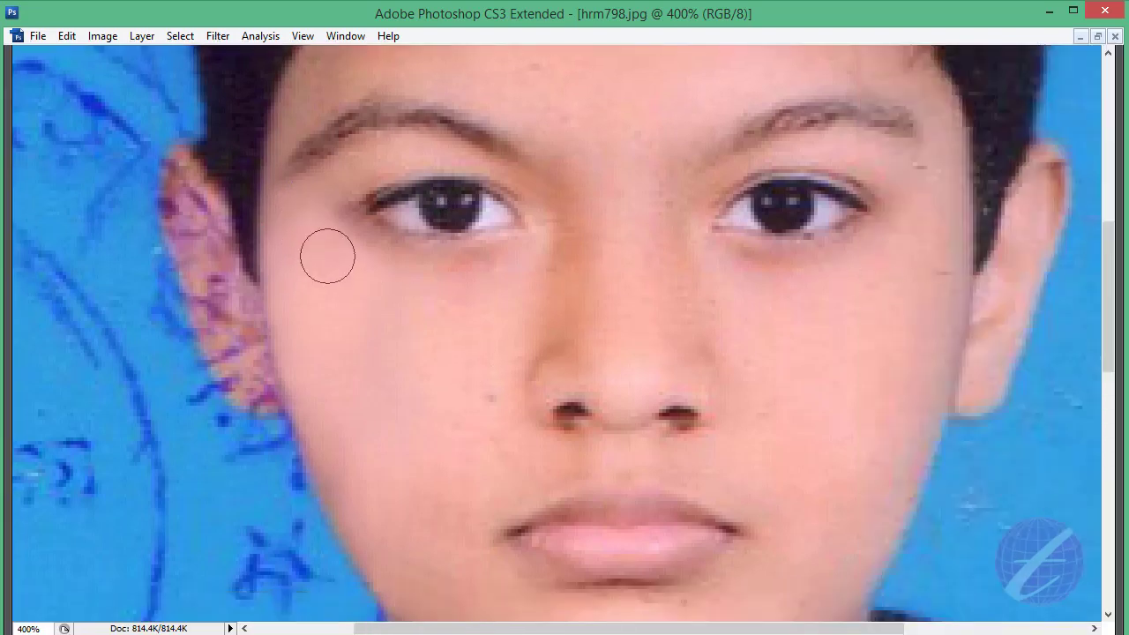
drag(402, 391, 378, 276)
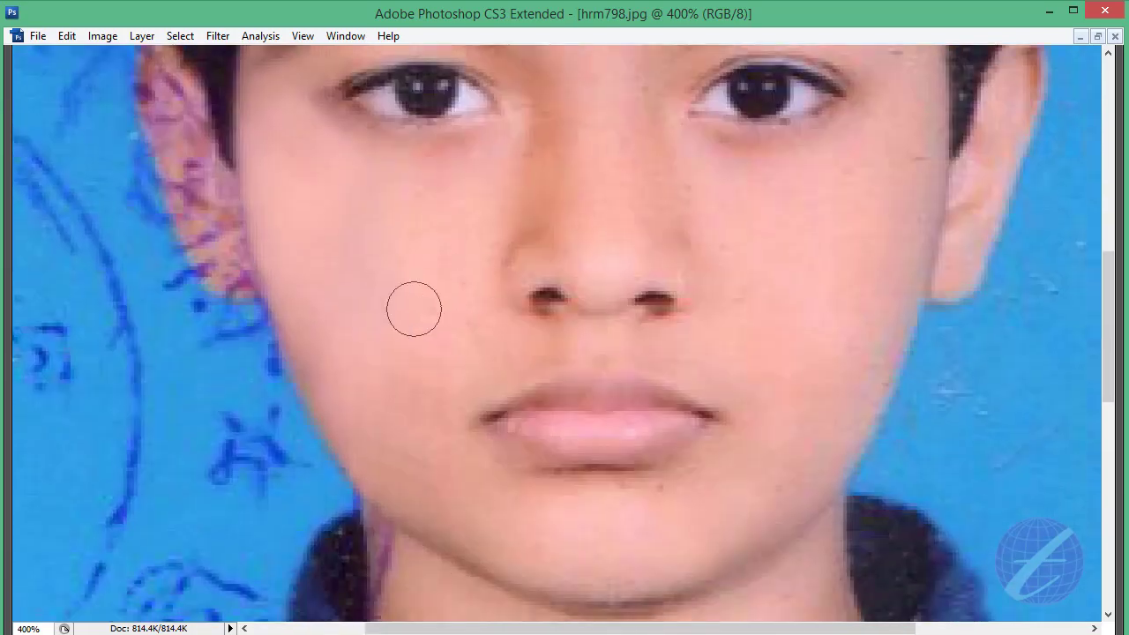
key(Tab)
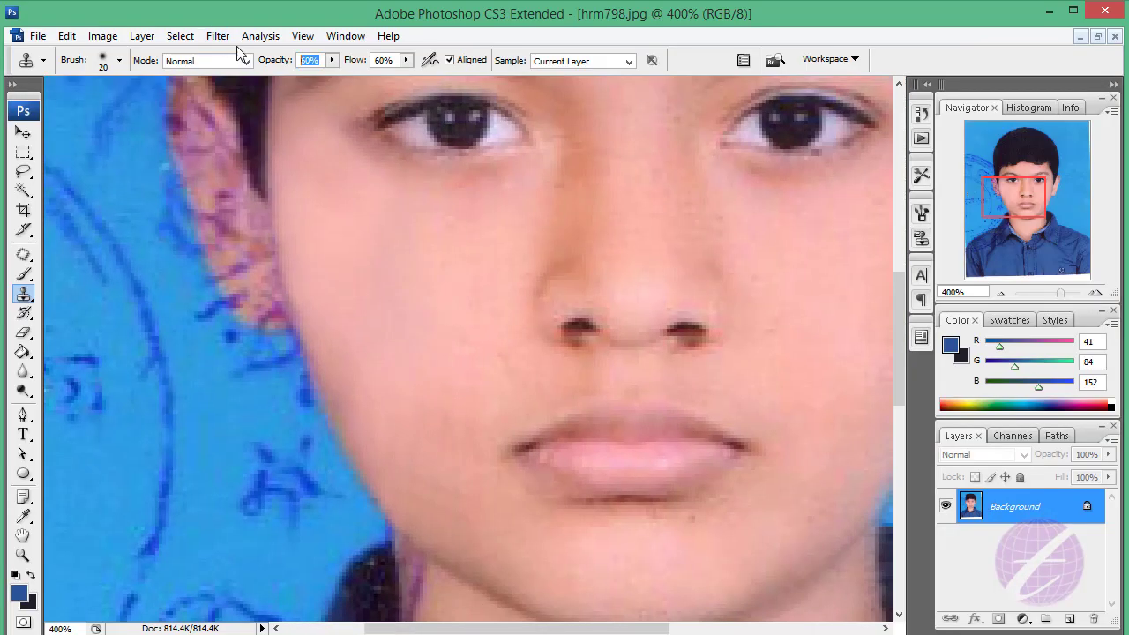
key(Tab)
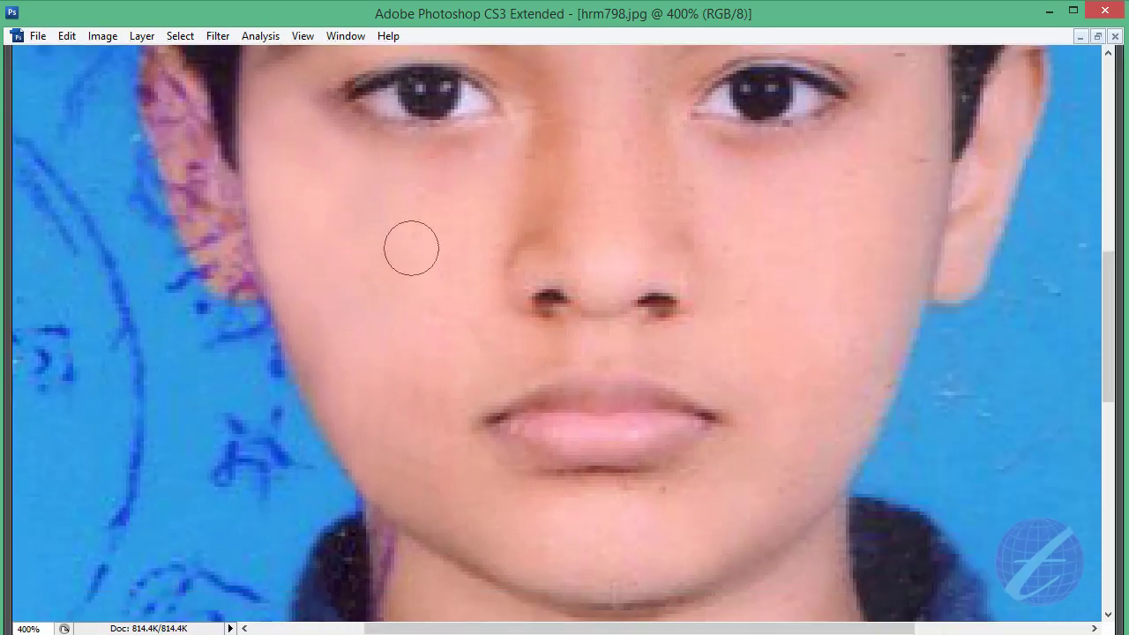
- Review the face, lower-left background and collar at 200% zoom
key(ctrl+minus)
key(ctrl+minus)
key(ctrl+minus)
key(ctrl+plus)
key(ctrl+plus)
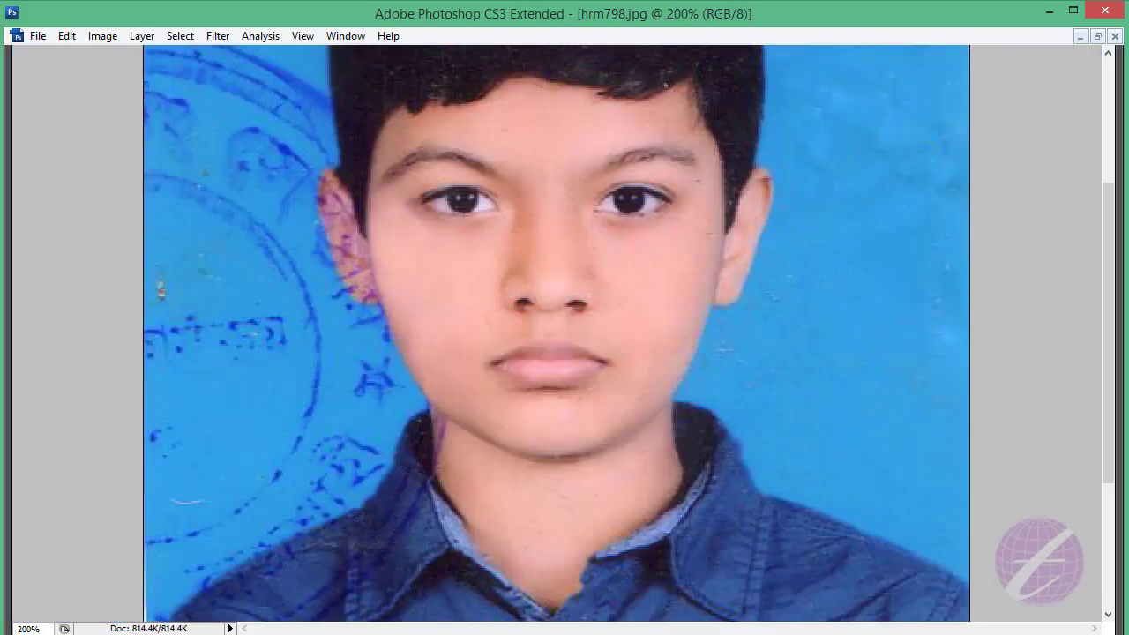
key(ctrl+plus)
drag(377, 244, 433, 320)
scroll(441, 318, down, 1)
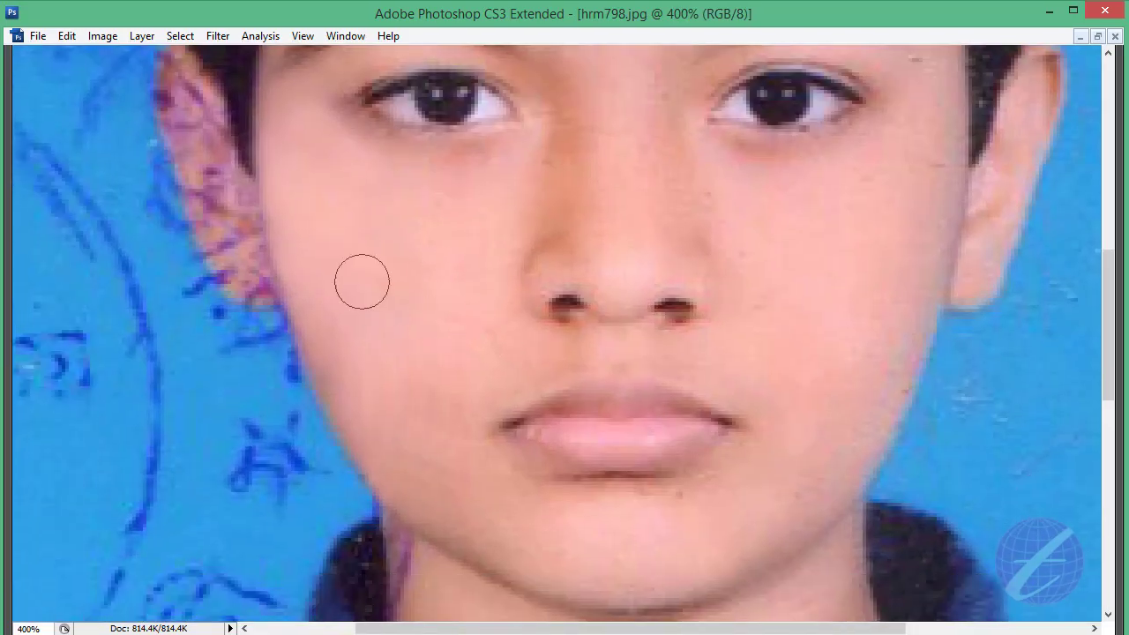
key(ctrl+plus)
key(ctrl+plus)
drag(391, 365, 559, 249)
key(ctrl+minus)
key(ctrl+minus)
key(ctrl+minus)
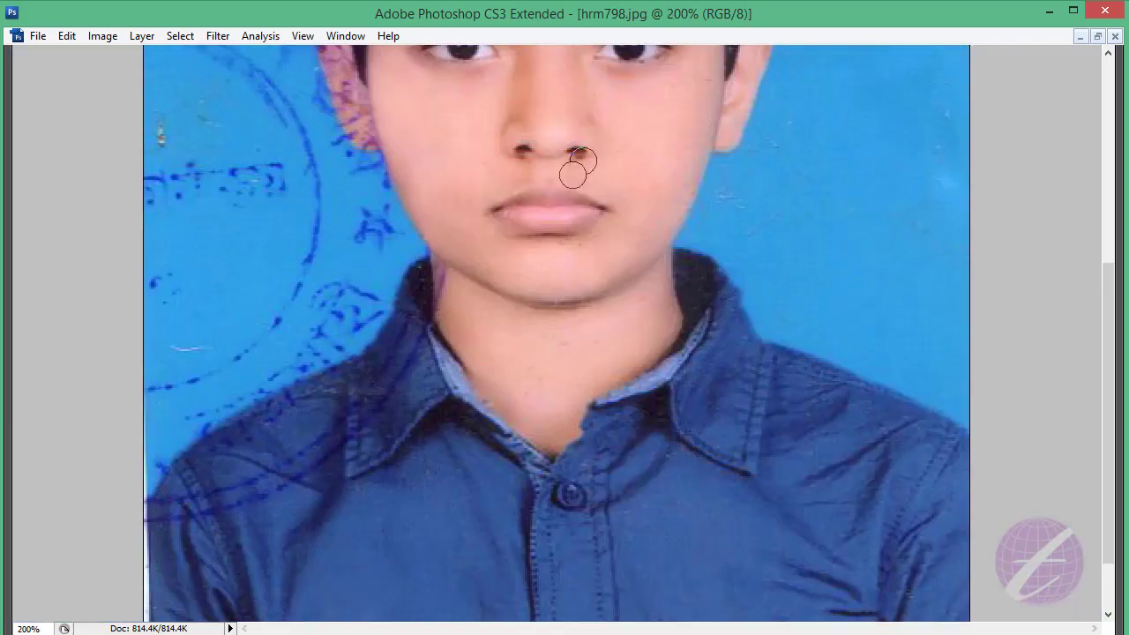
scroll(305, 300, up, 3)
scroll(270, 318, up, 1)
key(Tab)
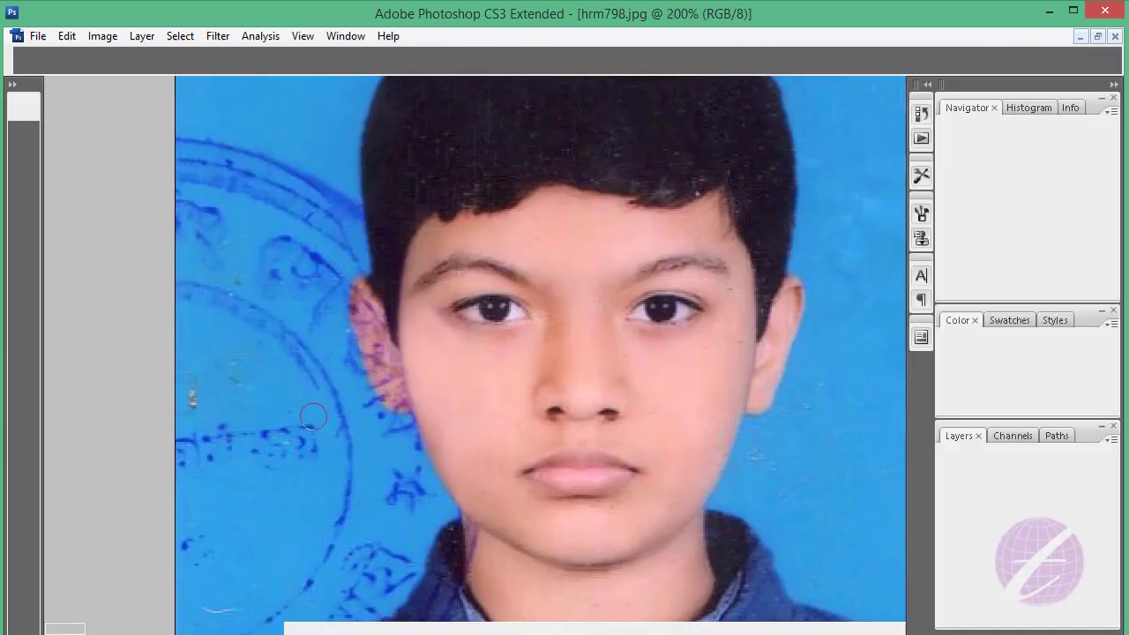
key(Tab)
- Patch the small stamp blob and the lower-left stamp arc with plain blue
scroll(232, 344, down, 3)
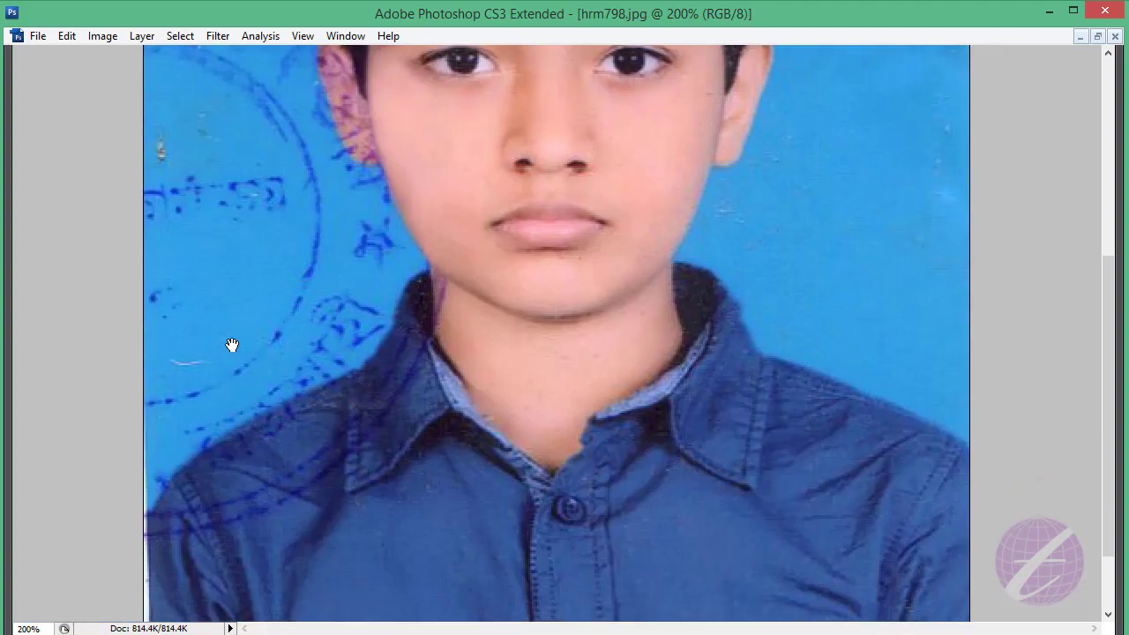
drag(179, 272, 175, 269)
drag(180, 206, 192, 271)
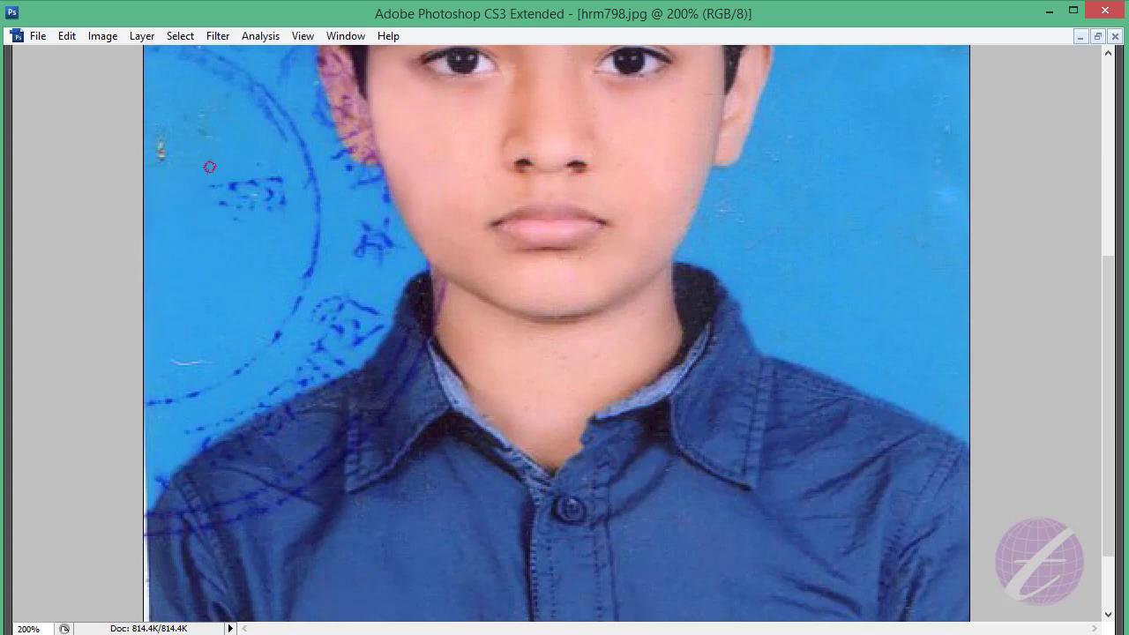
drag(291, 170, 194, 347)
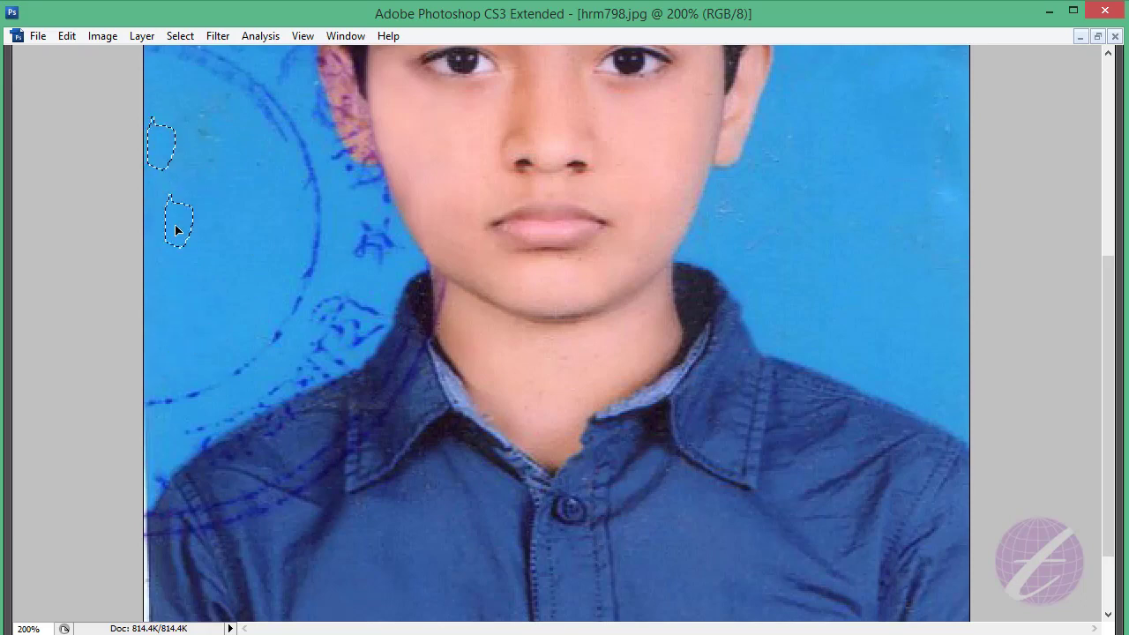
scroll(215, 212, up, 3)
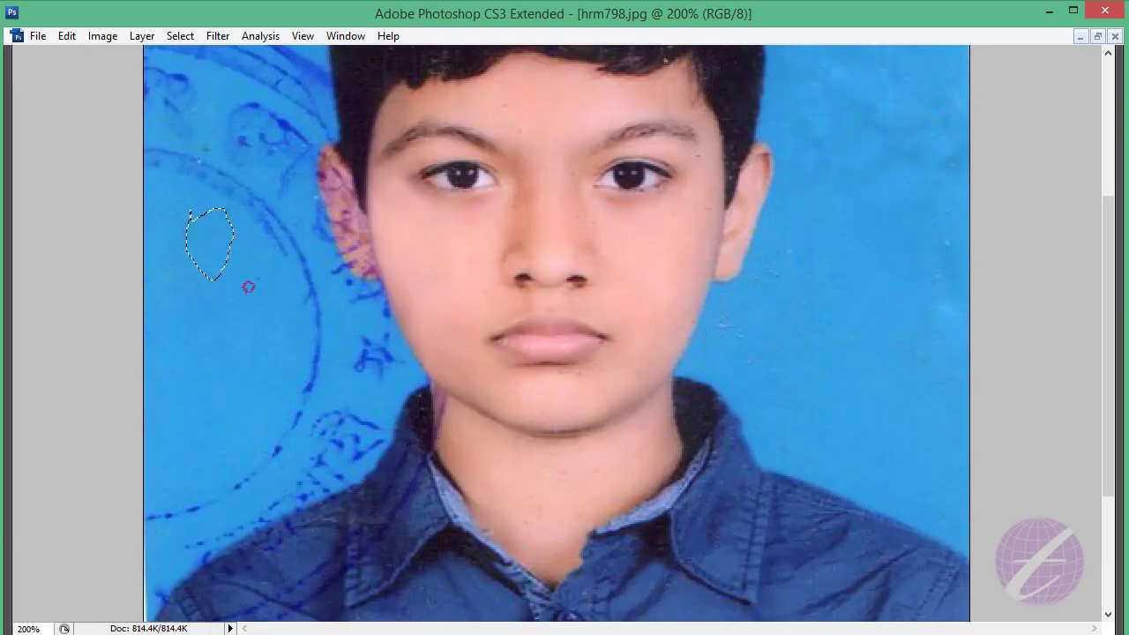
drag(286, 425, 265, 335)
drag(306, 255, 299, 260)
mouse_move(304, 353)
mouse_down()
mouse_move(230, 367)
mouse_move(282, 301)
mouse_up()
- Patch the remaining stamp marks in the upper-left background with nearby blue, then deselect
scroll(256, 372, up, 3)
drag(202, 291, 256, 375)
drag(230, 326, 239, 451)
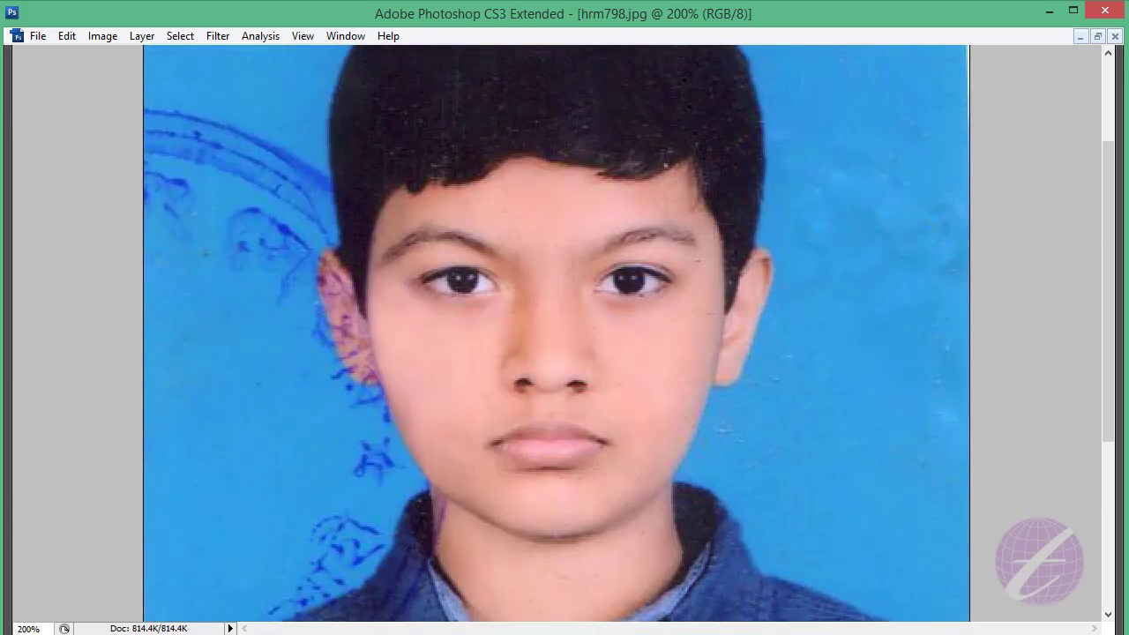
scroll(211, 246, up, 4)
drag(233, 196, 176, 123)
mouse_move(227, 156)
mouse_down()
mouse_move(251, 219)
mouse_move(149, 265)
mouse_up()
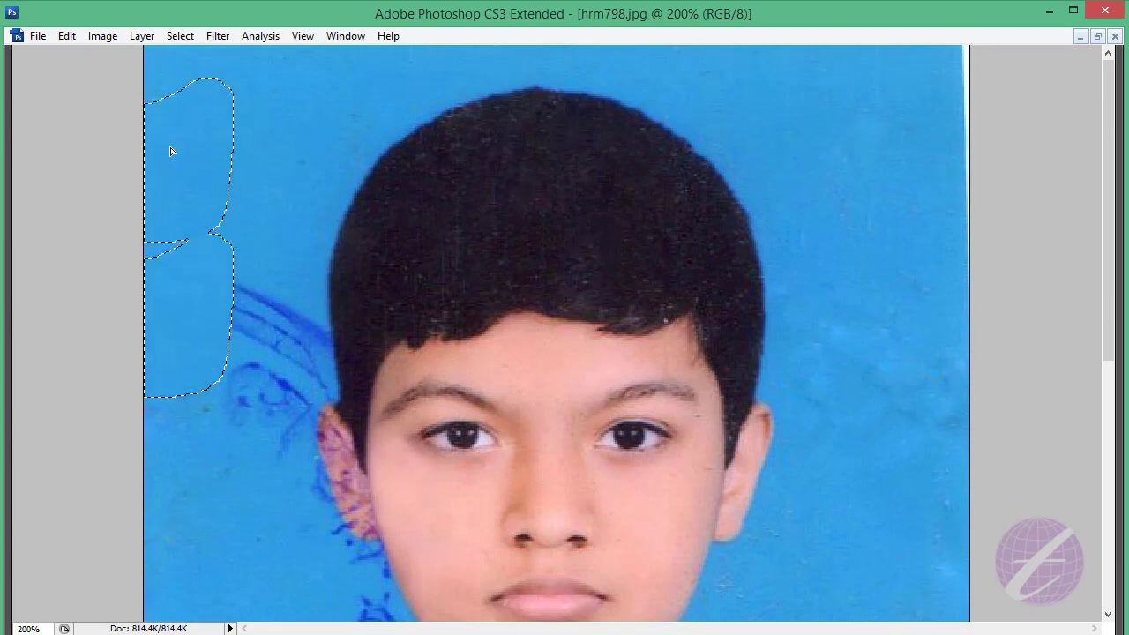
drag(190, 335, 190, 177)
key(ctrl+d)
scroll(229, 264, down, 3)
drag(238, 128, 234, 132)
drag(246, 197, 205, 247)
key(ctrl+d)
scroll(265, 320, down, 2)
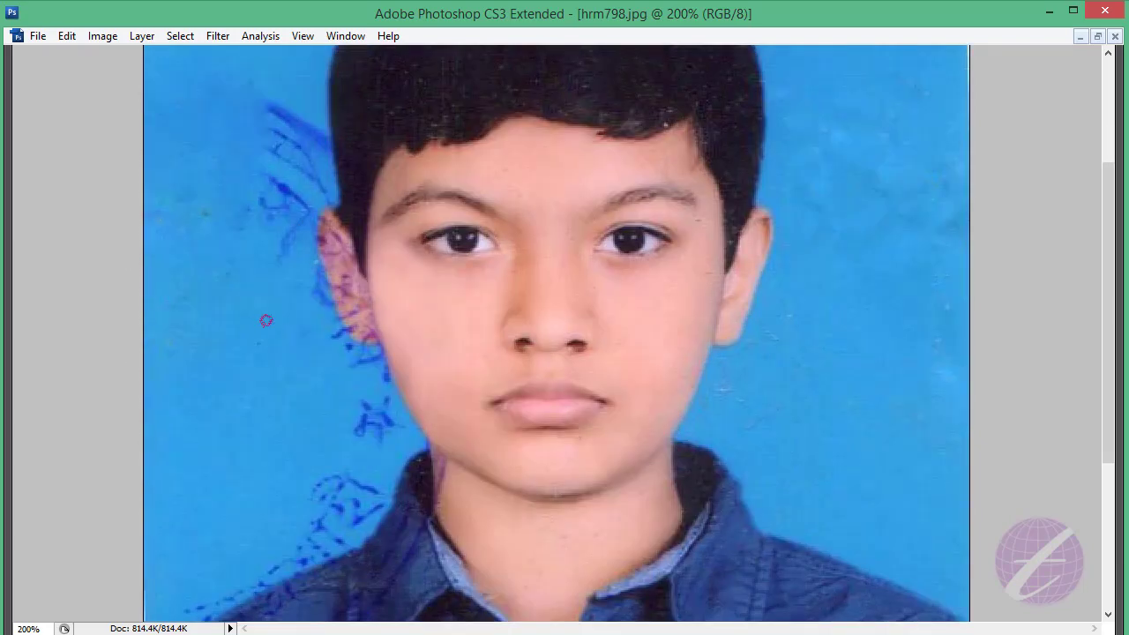
key(Tab)
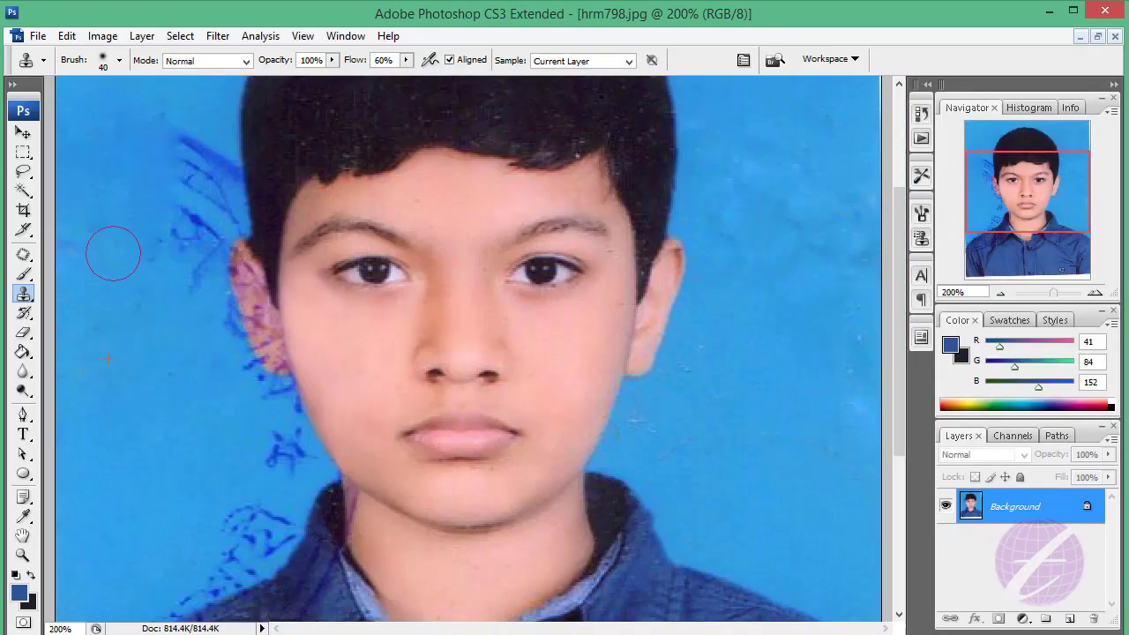
- Clone clean blue over the ink marks left of the ear, resizing the brush as needed
key(bracketright)
mouse_move(189, 240)
mouse_down()
mouse_move(156, 151)
mouse_move(177, 164)
mouse_move(182, 232)
mouse_up()
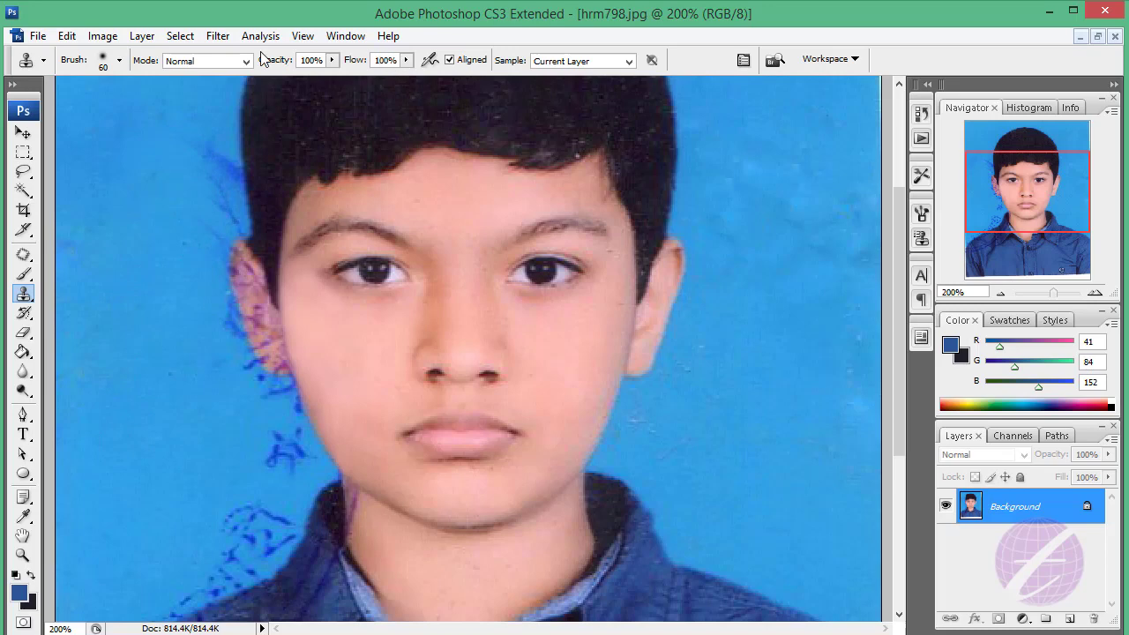
scroll(139, 320, down, 5)
key(bracketleft)
key(bracketleft)
drag(253, 335, 231, 376)
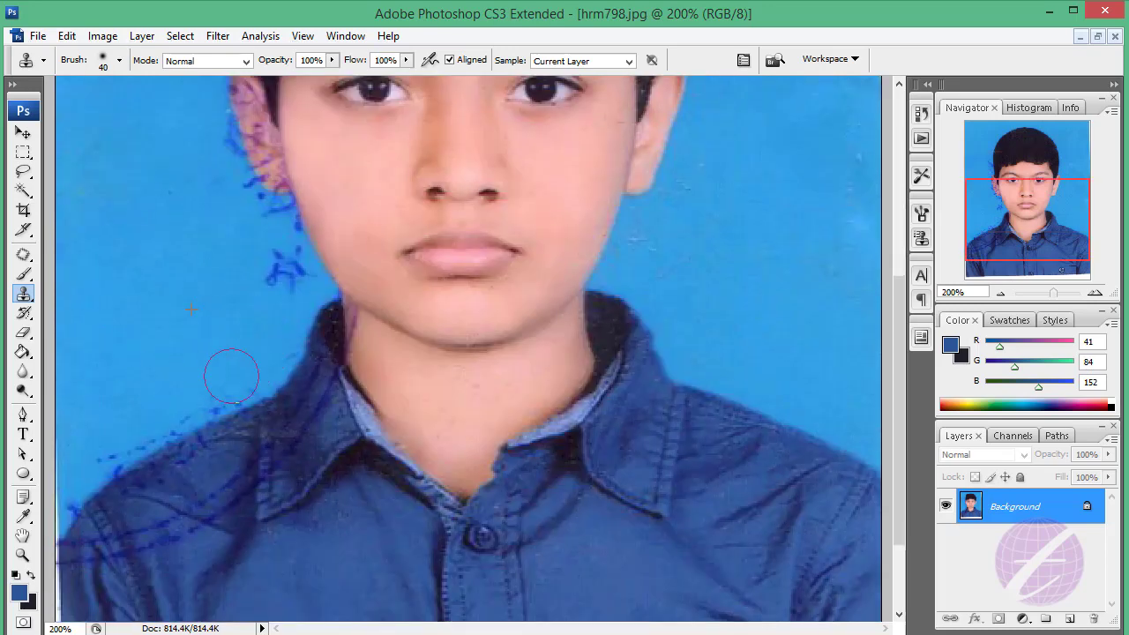
scroll(231, 376, down, 2)
- Try a much smaller brush preset, then settle on a brush size of about 20
click(119, 60)
double_click(206, 283)
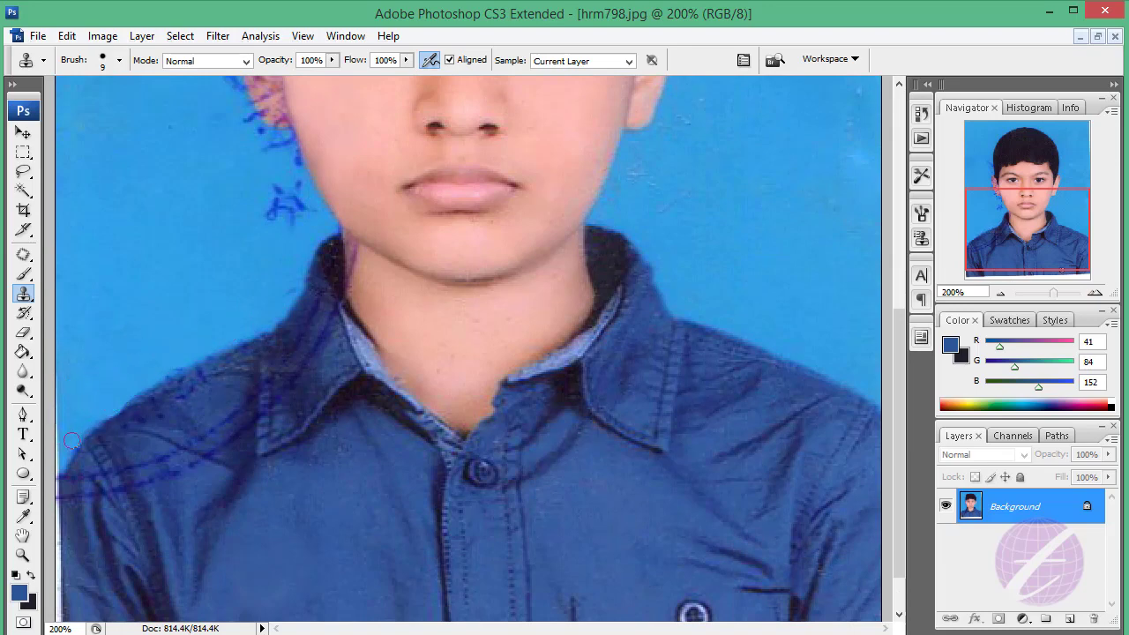
click(119, 60)
double_click(144, 214)
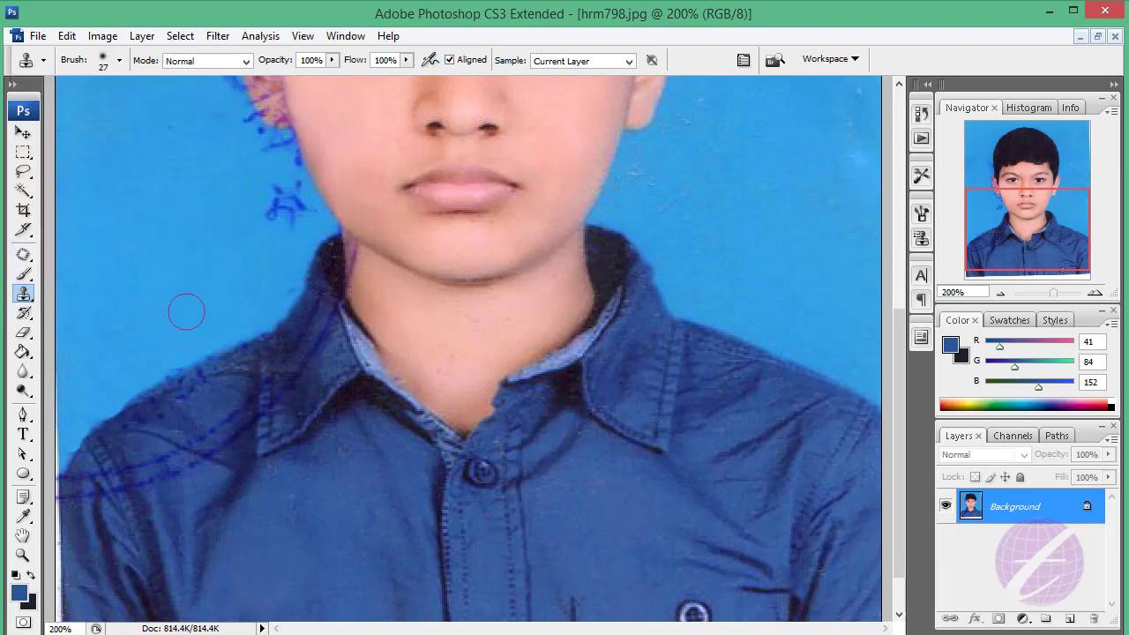
scroll(159, 275, up, 3)
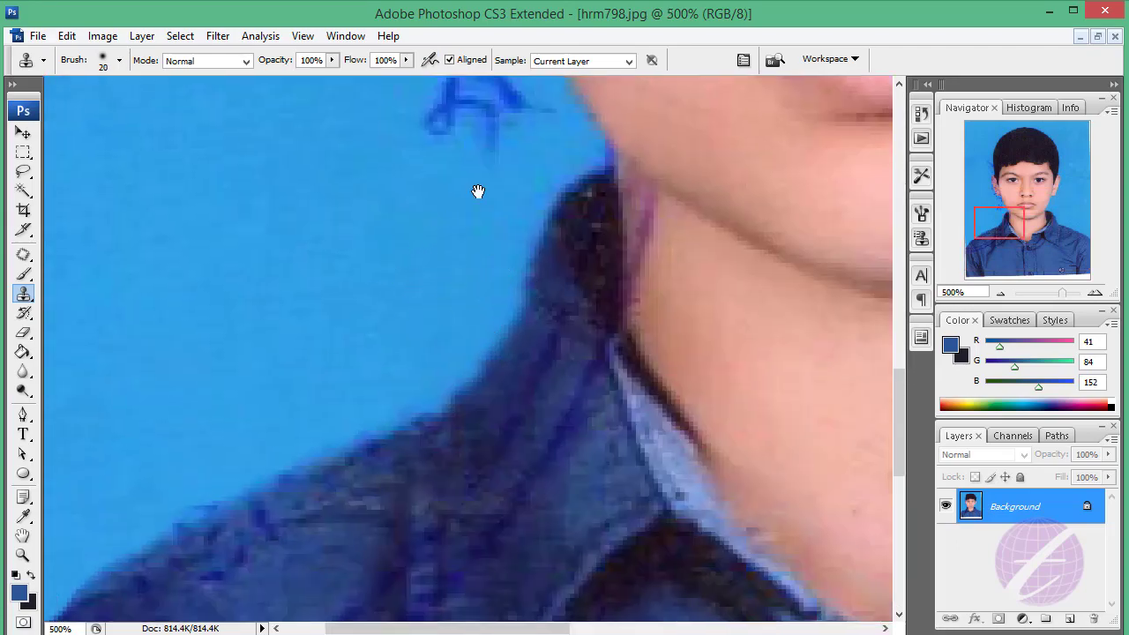
- With an 8 px brush, clone over the purple fringe on the neck and the collar edge
scroll(478, 189, down, 5)
scroll(479, 189, left, 2)
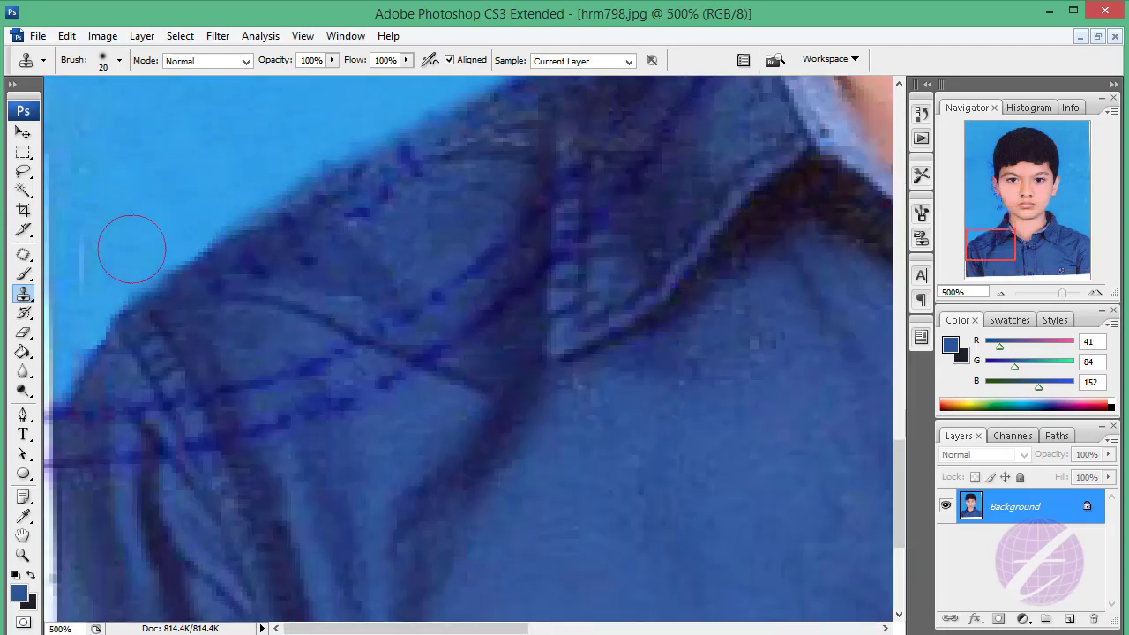
key(bracketleft)
key(bracketleft)
key(bracketleft)
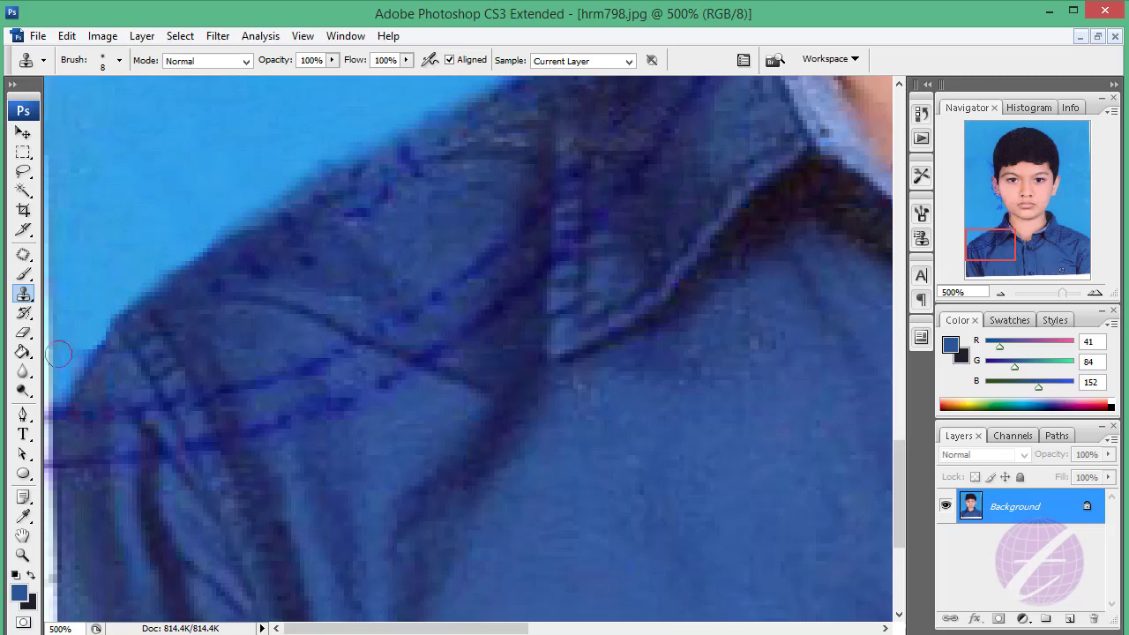
scroll(297, 456, up, 4)
scroll(297, 456, right, 2)
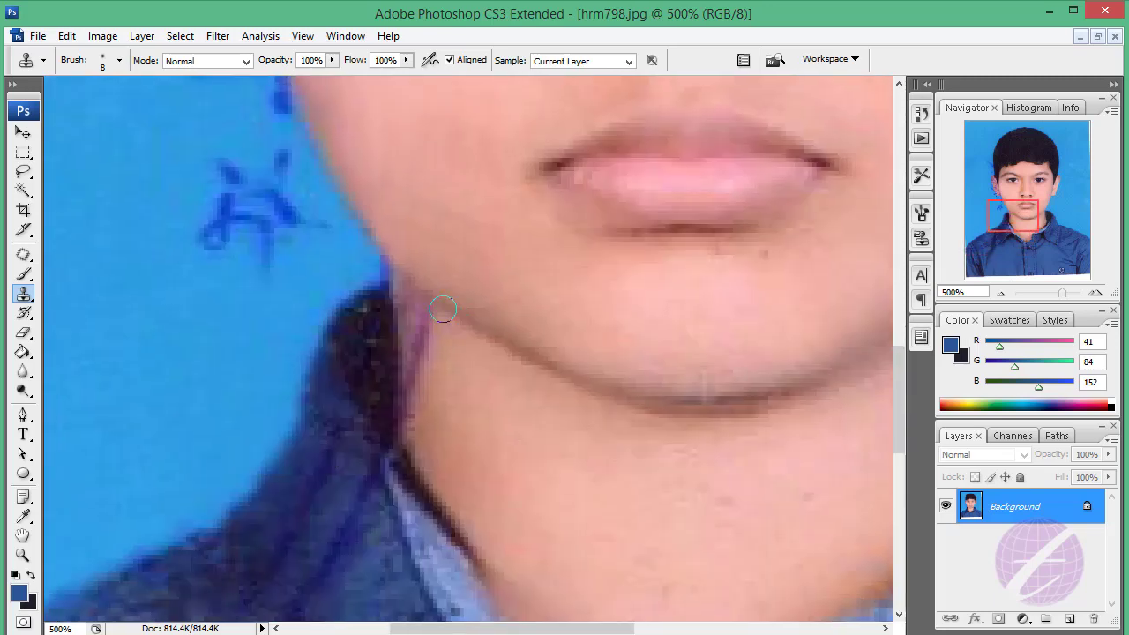
mouse_move(424, 318)
mouse_down()
mouse_move(449, 358)
mouse_move(408, 415)
mouse_move(407, 331)
mouse_up()
scroll(439, 370, down, 3)
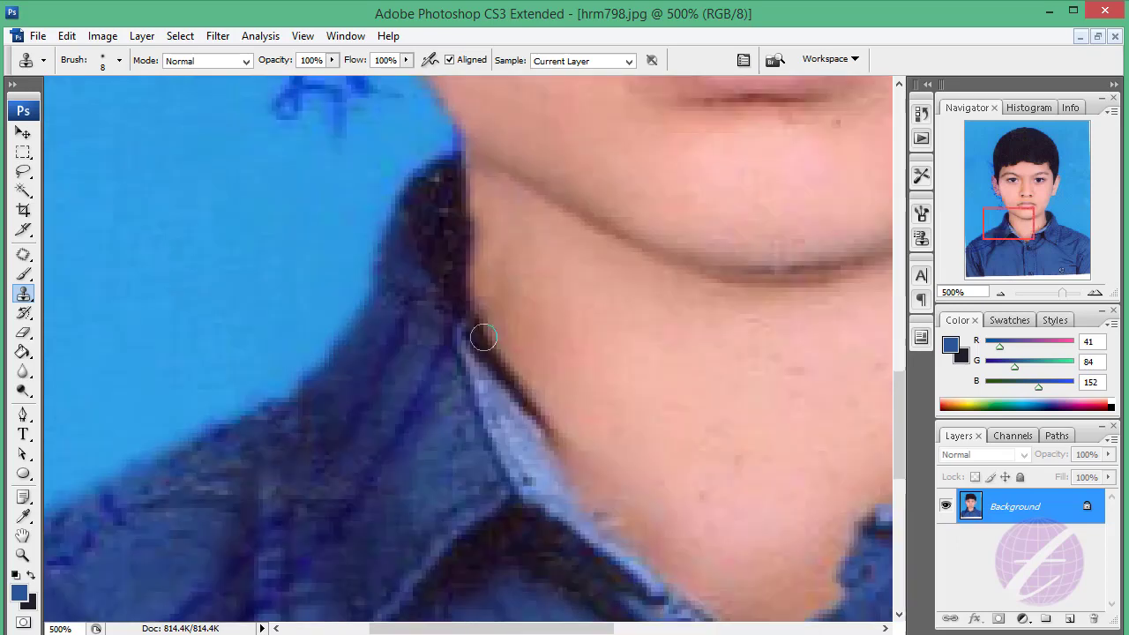
scroll(479, 327, left, 2)
mouse_move(527, 286)
mouse_down()
mouse_move(521, 231)
mouse_move(501, 255)
mouse_move(509, 309)
mouse_move(461, 349)
mouse_up()
- Clone out the ink lines along the shirt collar stitching
scroll(584, 221, down, 3)
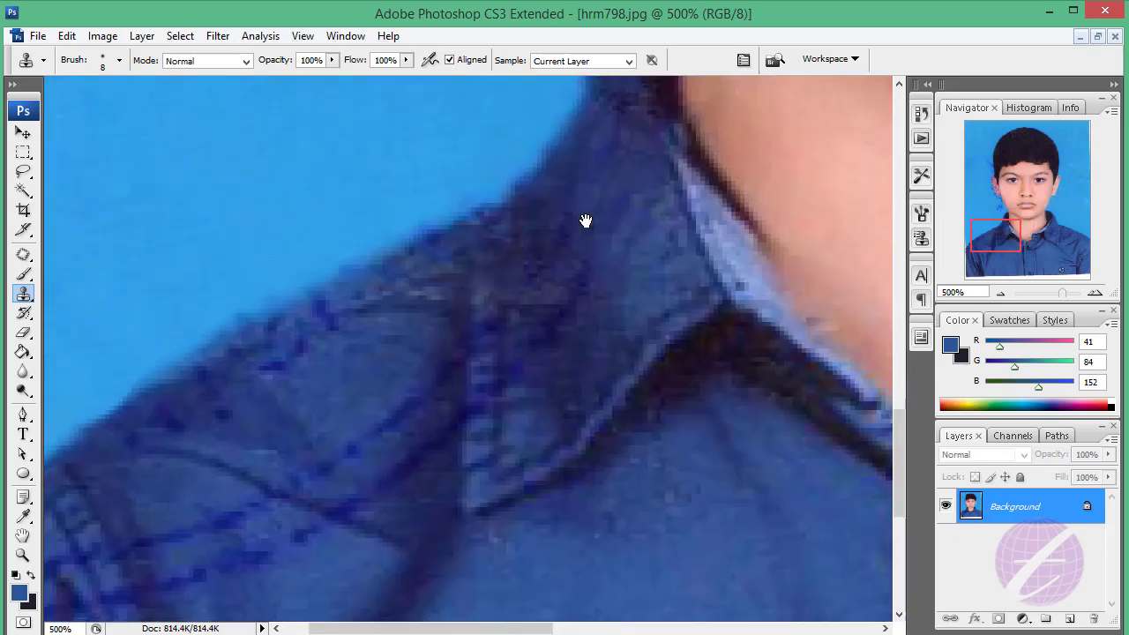
scroll(584, 221, left, 4)
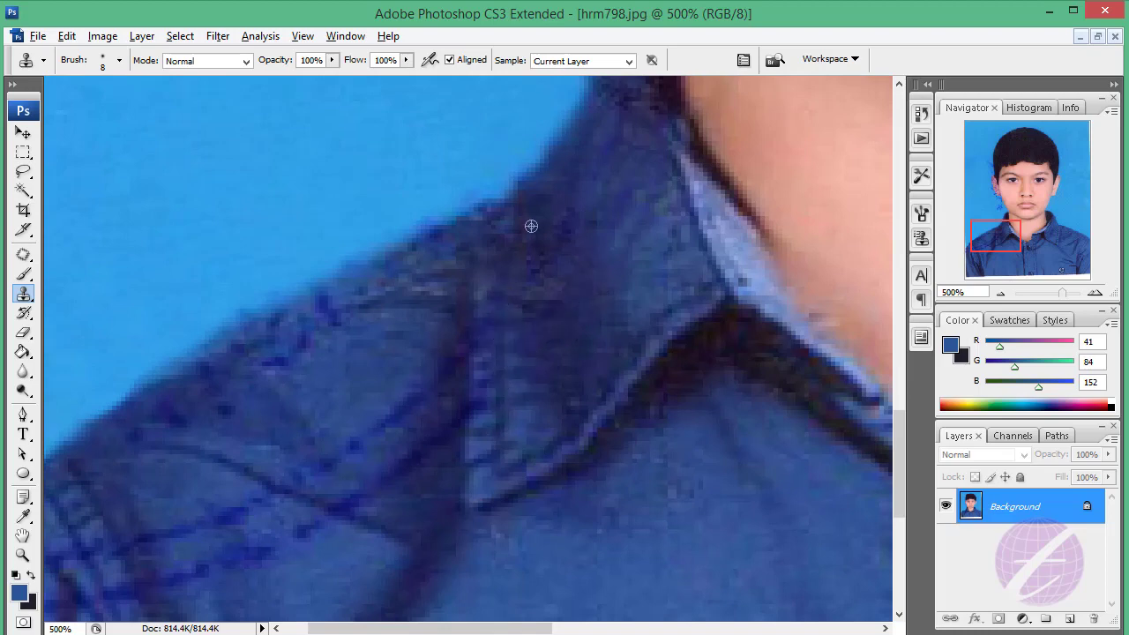
drag(485, 374, 564, 215)
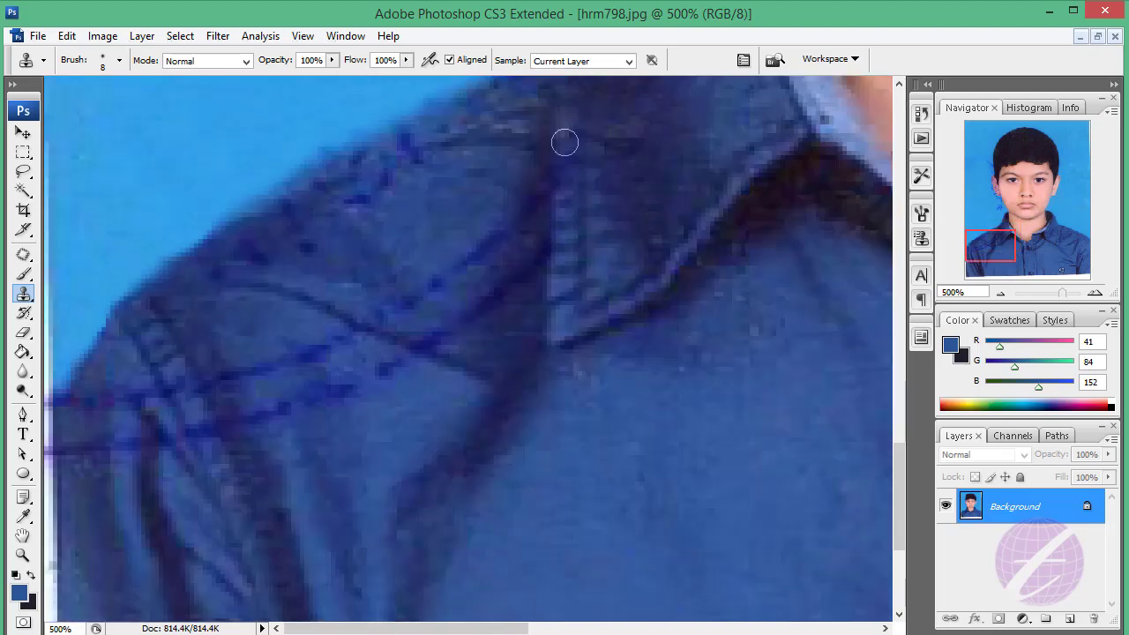
drag(564, 142, 560, 308)
scroll(611, 254, up, 1)
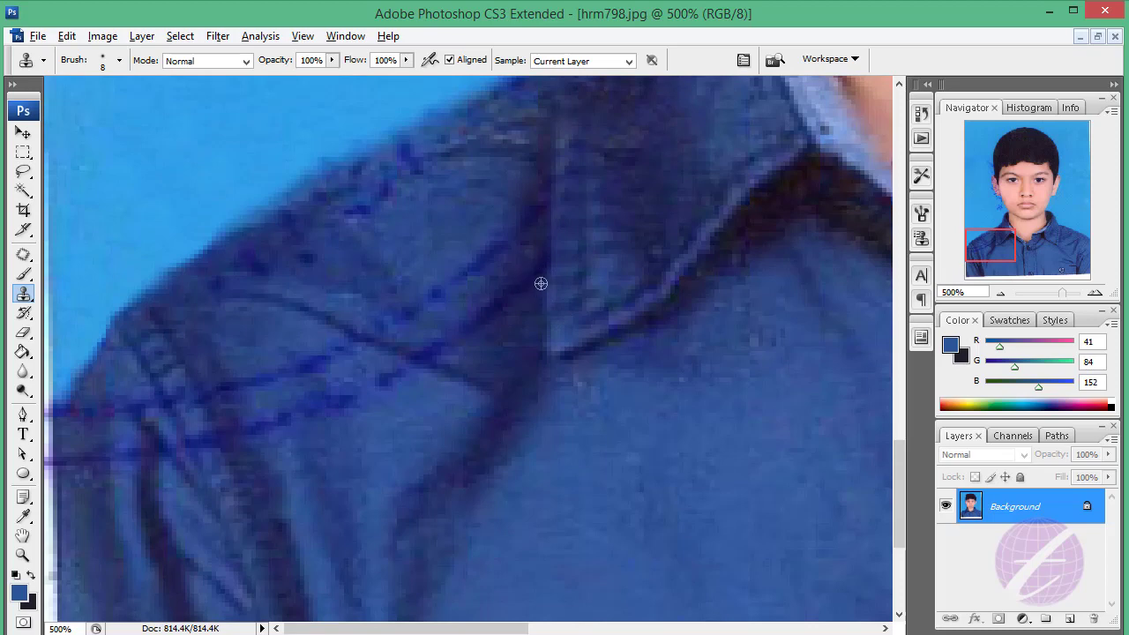
drag(526, 285, 459, 338)
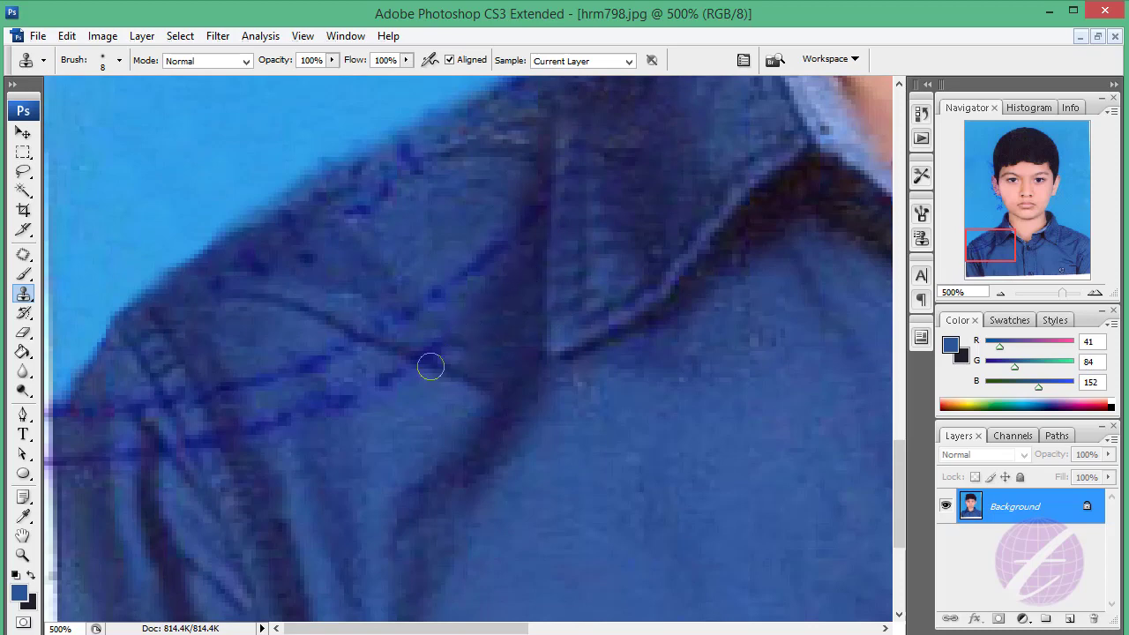
scroll(509, 277, down, 2)
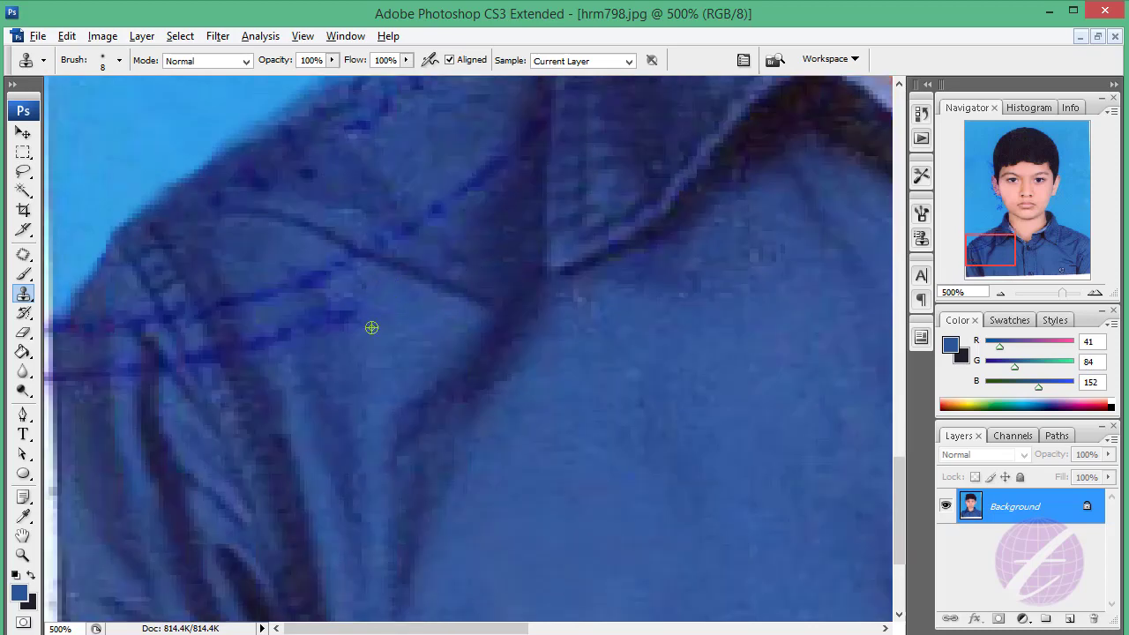
scroll(304, 377, down, 1)
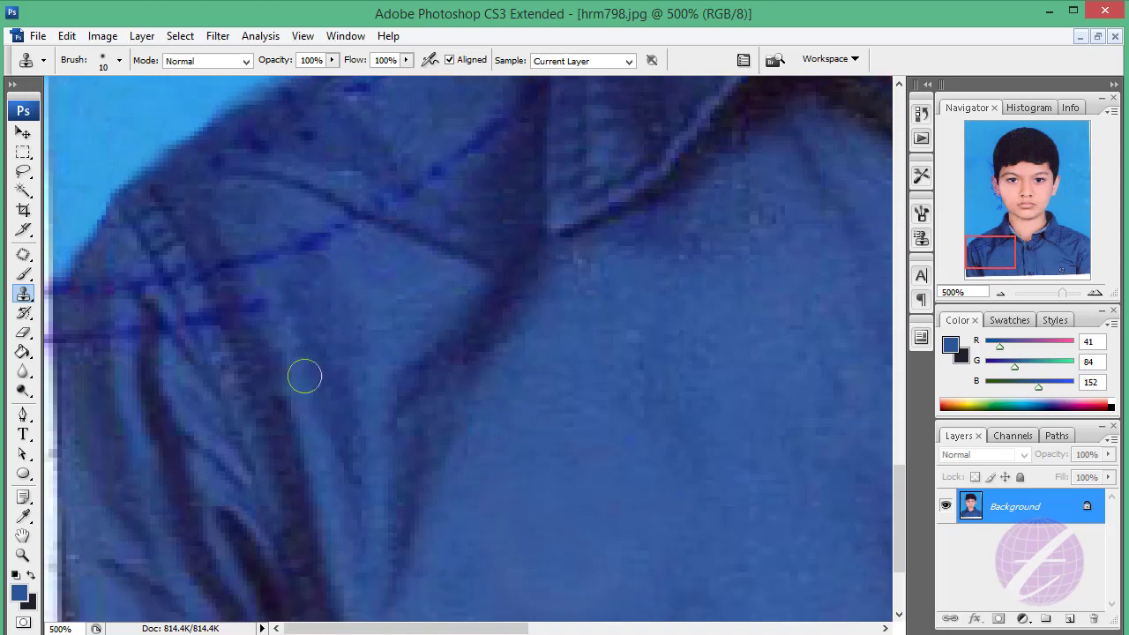
mouse_move(205, 317)
mouse_down()
mouse_move(192, 285)
mouse_move(202, 239)
mouse_move(261, 252)
mouse_up()
drag(364, 213, 373, 356)
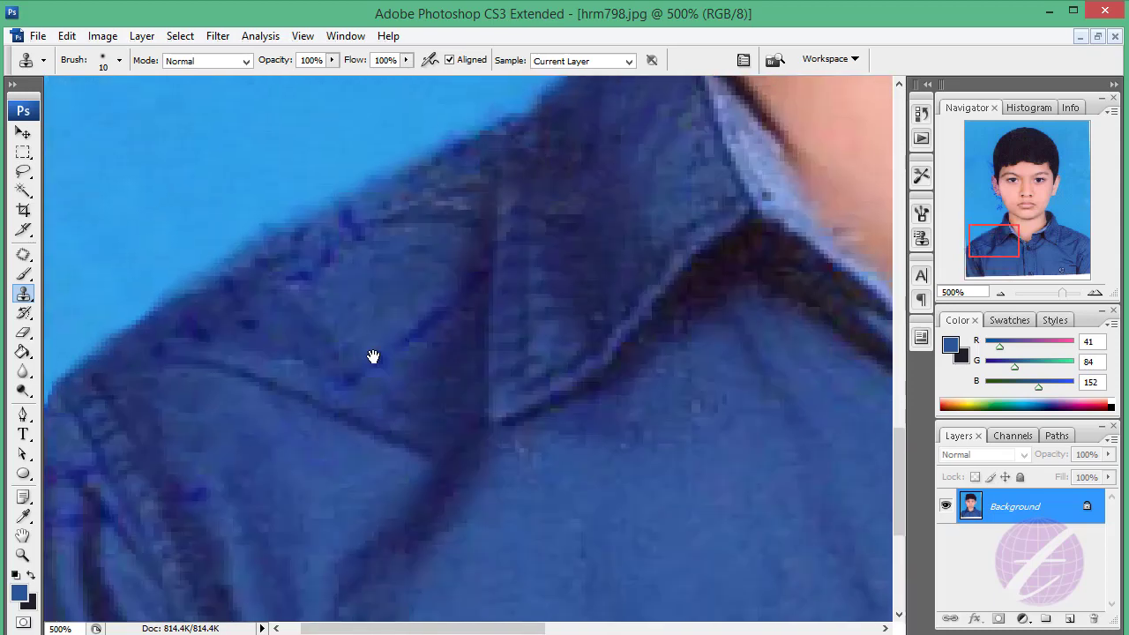
drag(396, 200, 453, 244)
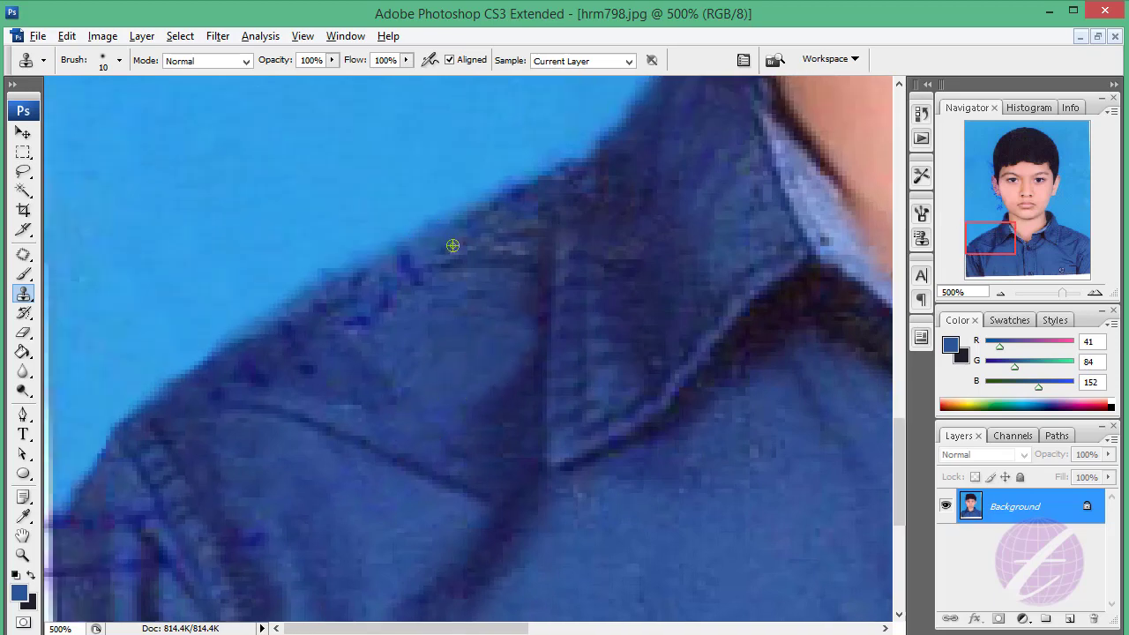
scroll(357, 310, down, 4)
- Clone away the blue mark beside the ear
scroll(176, 282, up, 1)
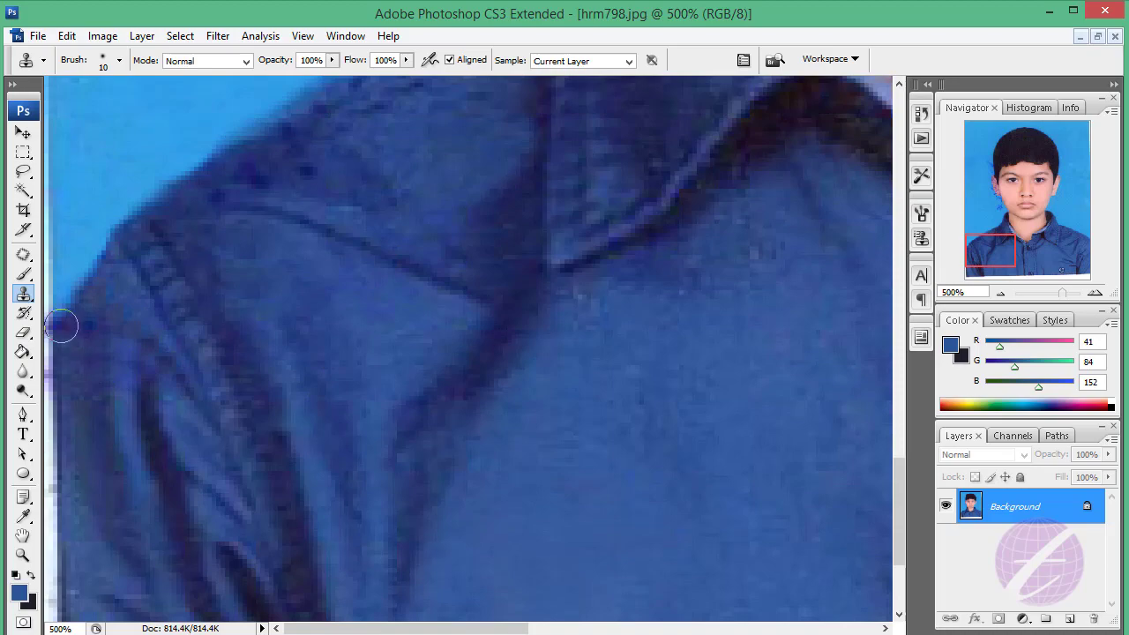
scroll(352, 302, up, 3)
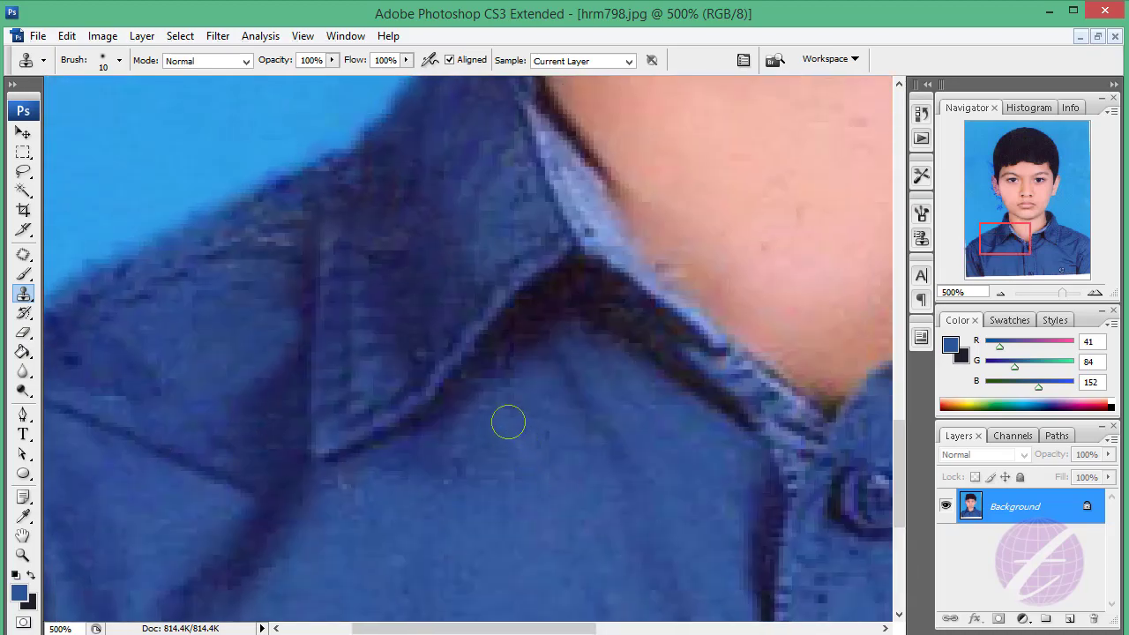
scroll(504, 420, up, 3)
mouse_move(527, 338)
mouse_down()
mouse_move(517, 517)
mouse_move(574, 411)
mouse_up()
- Switch to a soft 26 px brush and clone over the blue marks along the neck and jaw edge
key(bracketright)
key(bracketright)
key(bracketright)
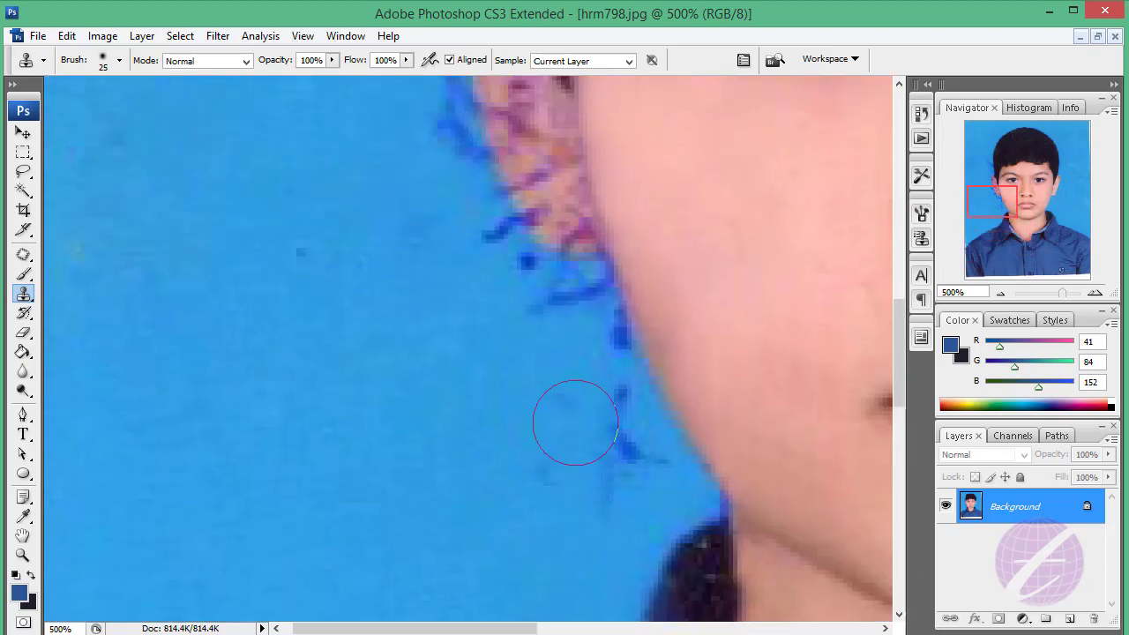
click(119, 60)
double_click(122, 230)
click(120, 60)
drag(57, 108, 49, 119)
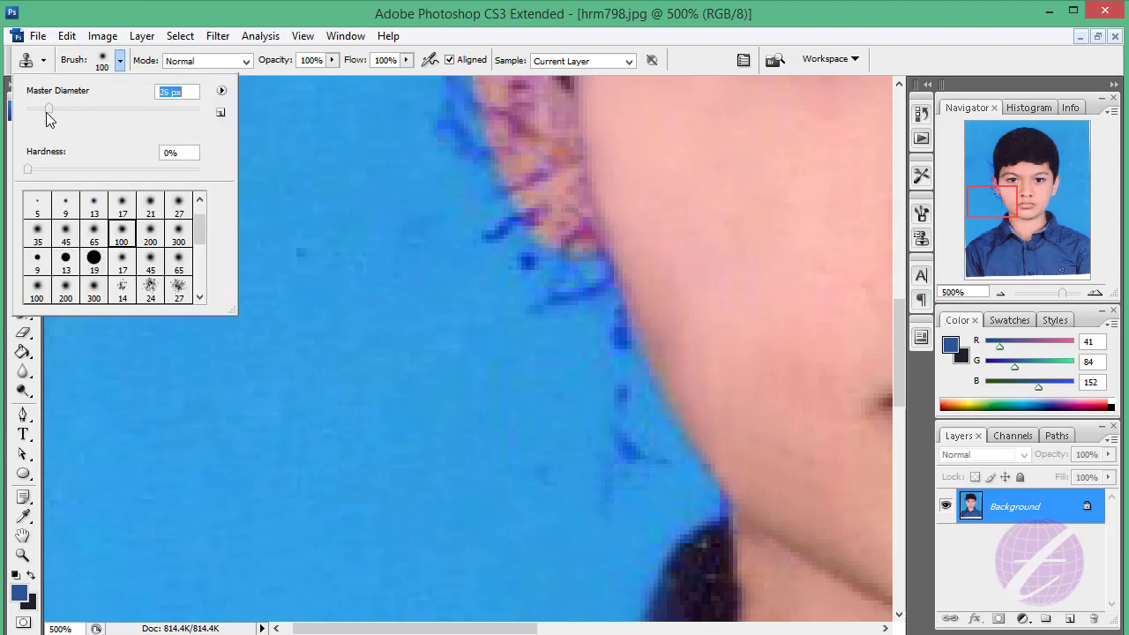
key(Return)
mouse_move(599, 403)
mouse_down()
mouse_move(635, 462)
mouse_move(561, 458)
mouse_up()
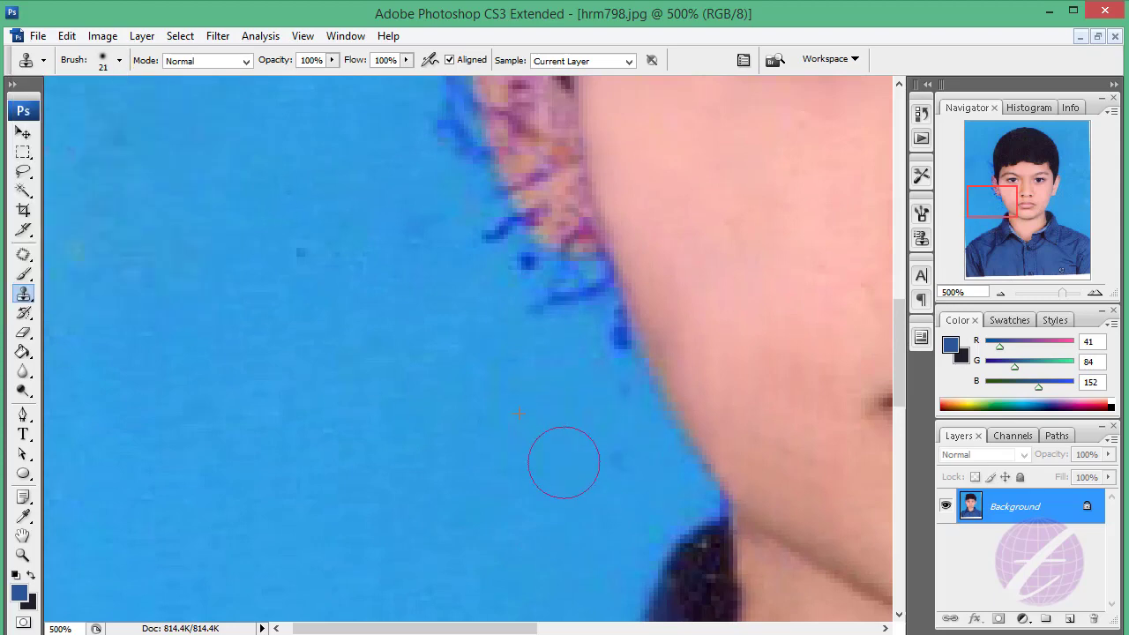
key(bracketleft)
key(bracketleft)
mouse_move(581, 404)
mouse_down()
mouse_move(614, 338)
mouse_move(570, 481)
mouse_up()
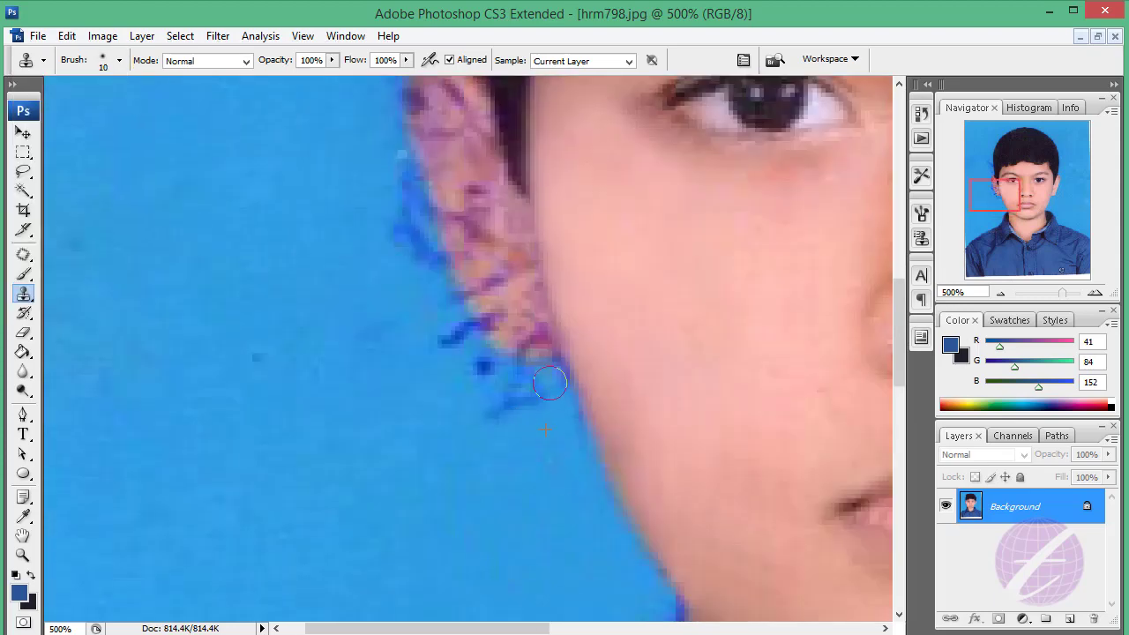
- Clone away the blue fringe along the ear edge and the streak above the left ear
mouse_move(542, 404)
mouse_down()
mouse_move(447, 395)
mouse_move(497, 497)
mouse_move(361, 290)
mouse_up()
scroll(239, 303, up, 3)
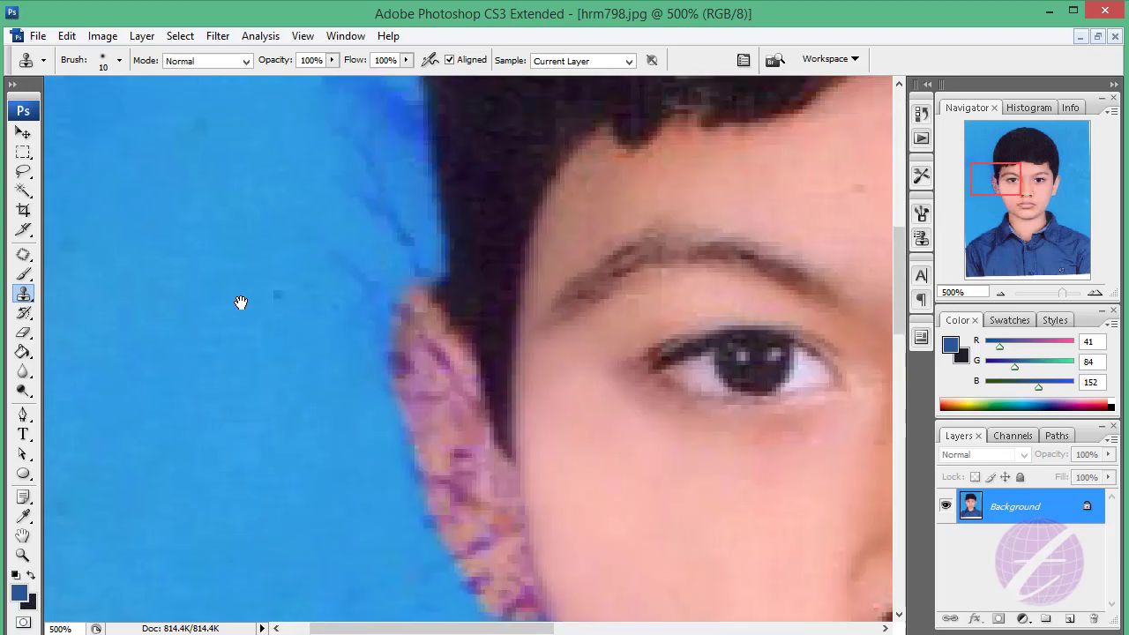
key(ctrl+minus)
scroll(273, 403, up, 3)
key(ctrl+minus)
key(bracketright)
key(ctrl+minus)
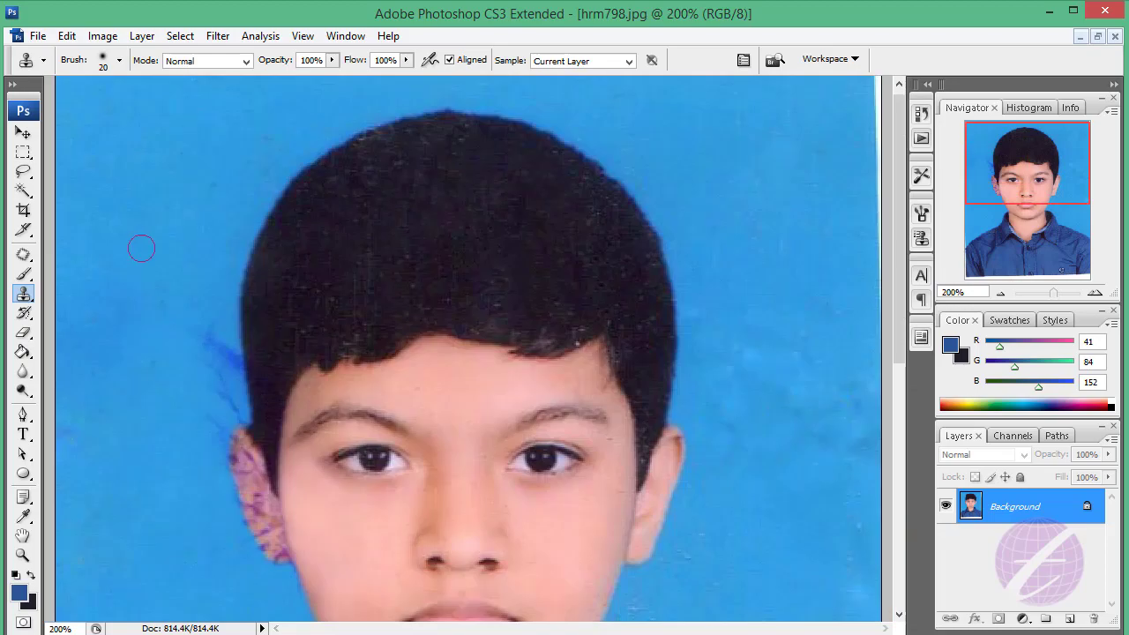
drag(200, 328, 203, 361)
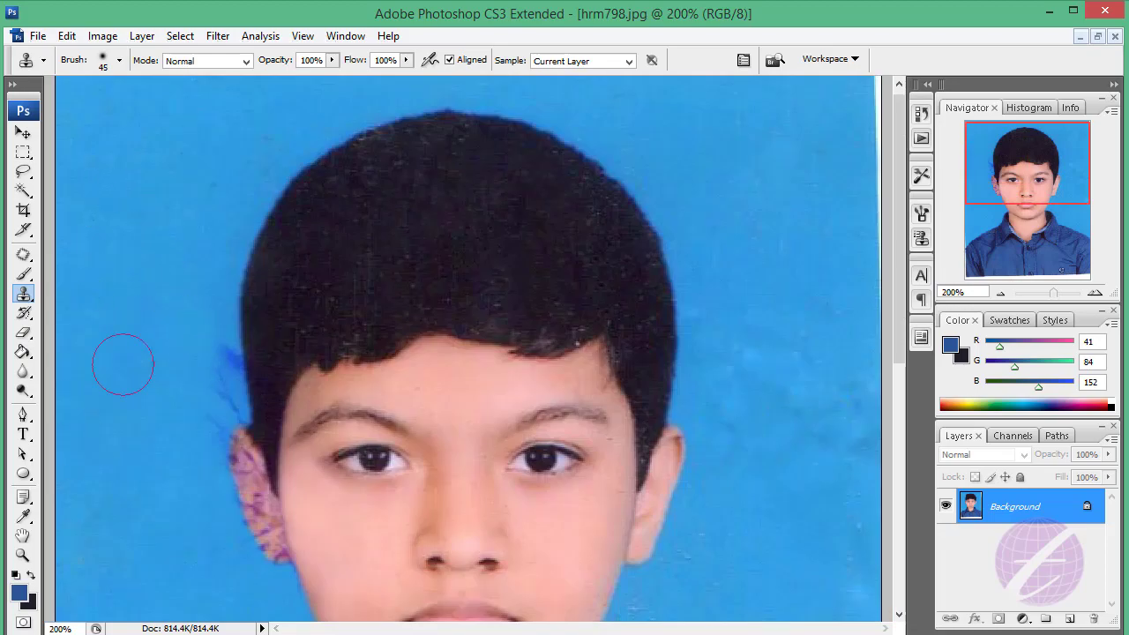
- With a smaller clone brush, paint over the marks along the hair edge
scroll(123, 364, down, 3)
key(ctrl+plus)
key(ctrl+plus)
key(ctrl+plus)
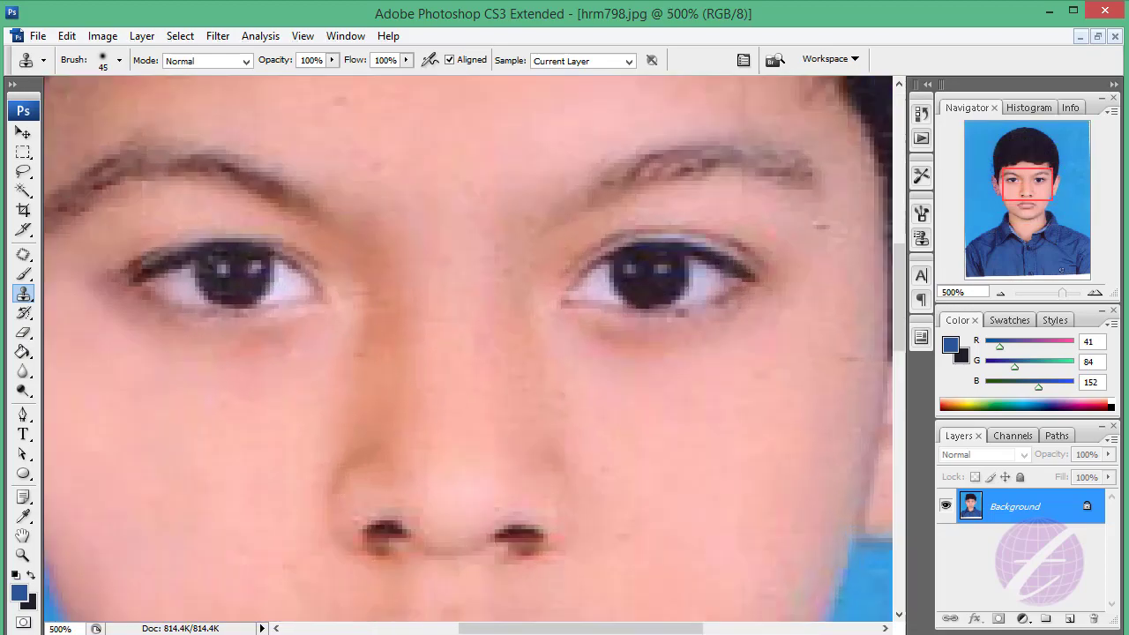
scroll(418, 353, up, 5)
scroll(418, 353, left, 8)
key(bracketleft)
key(bracketleft)
key(bracketleft)
drag(436, 274, 448, 327)
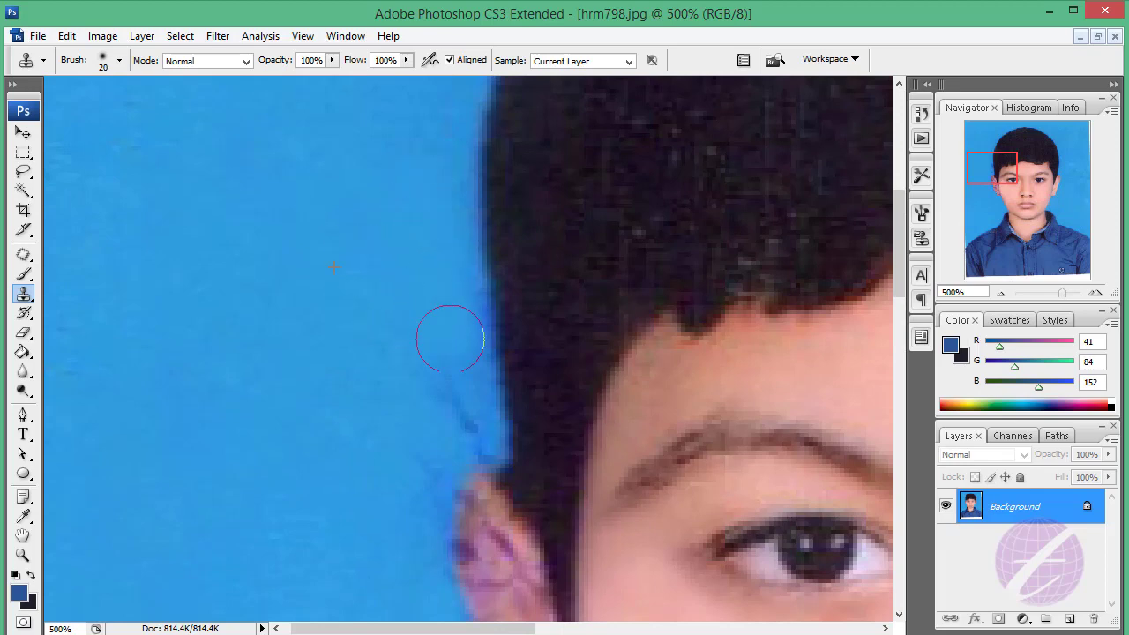
scroll(436, 264, down, 3)
scroll(391, 365, up, 2)
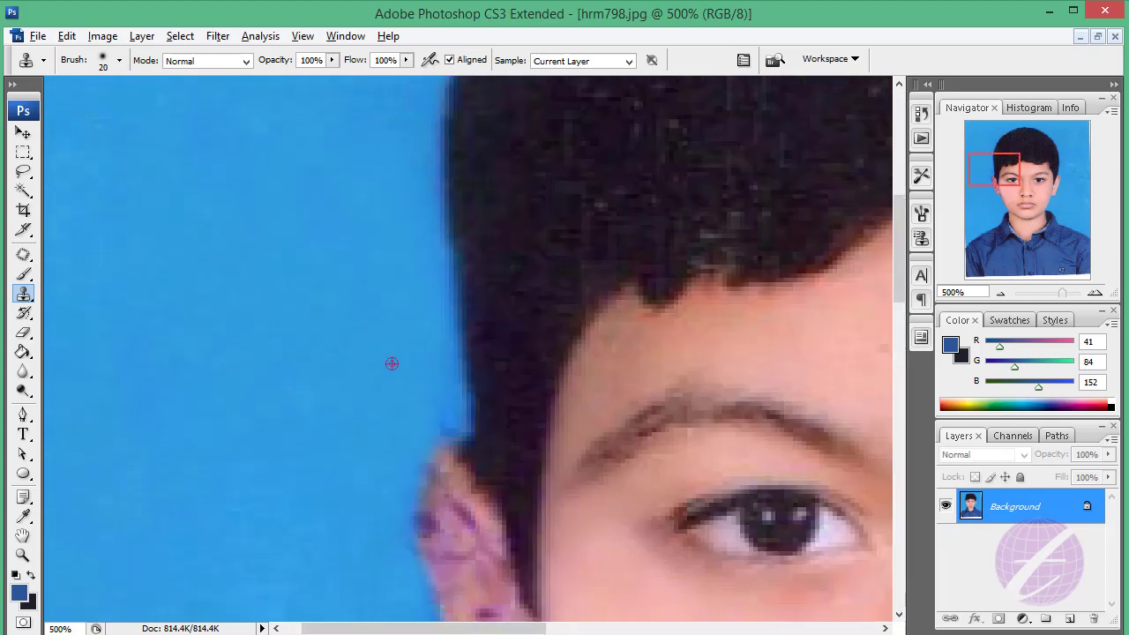
scroll(415, 308, up, 3)
key(bracketleft)
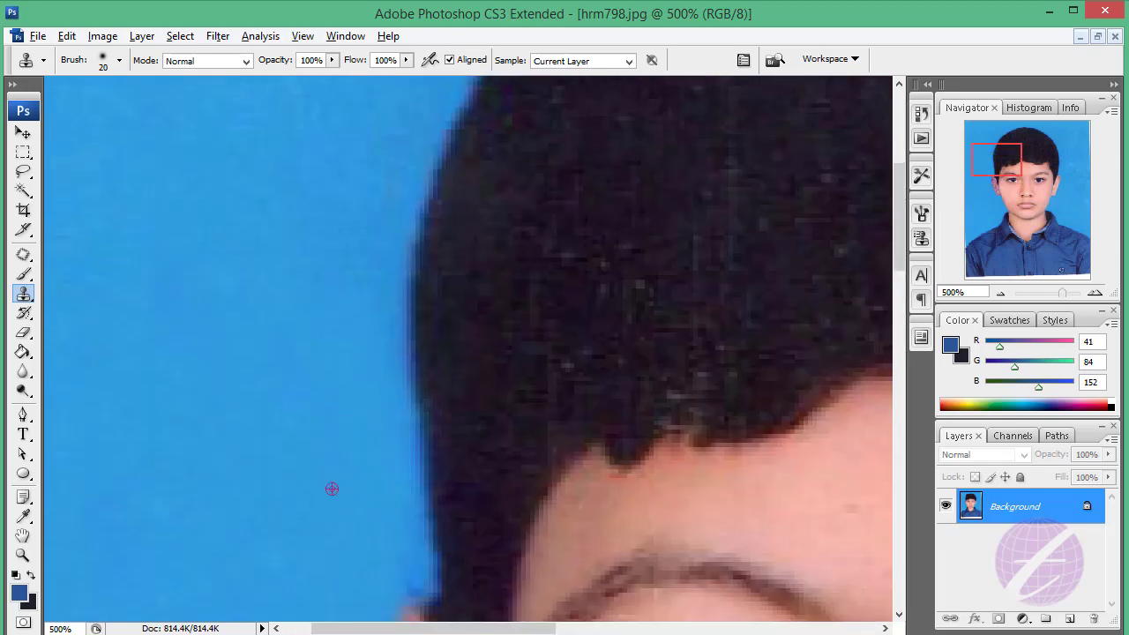
drag(411, 546, 390, 422)
- Clone over the last blue streak beside the face, then zoom in on the right ear
scroll(375, 414, up, 3)
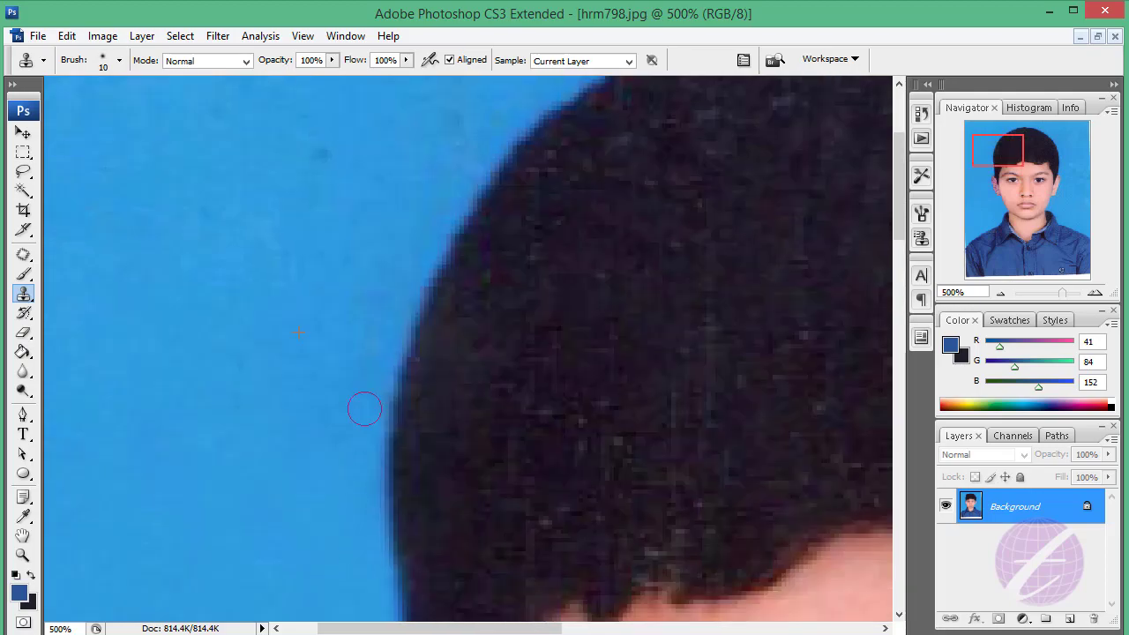
key(ctrl+minus)
key(ctrl+minus)
key(ctrl+minus)
scroll(468, 353, down, 3)
key(ctrl+plus)
key(ctrl+plus)
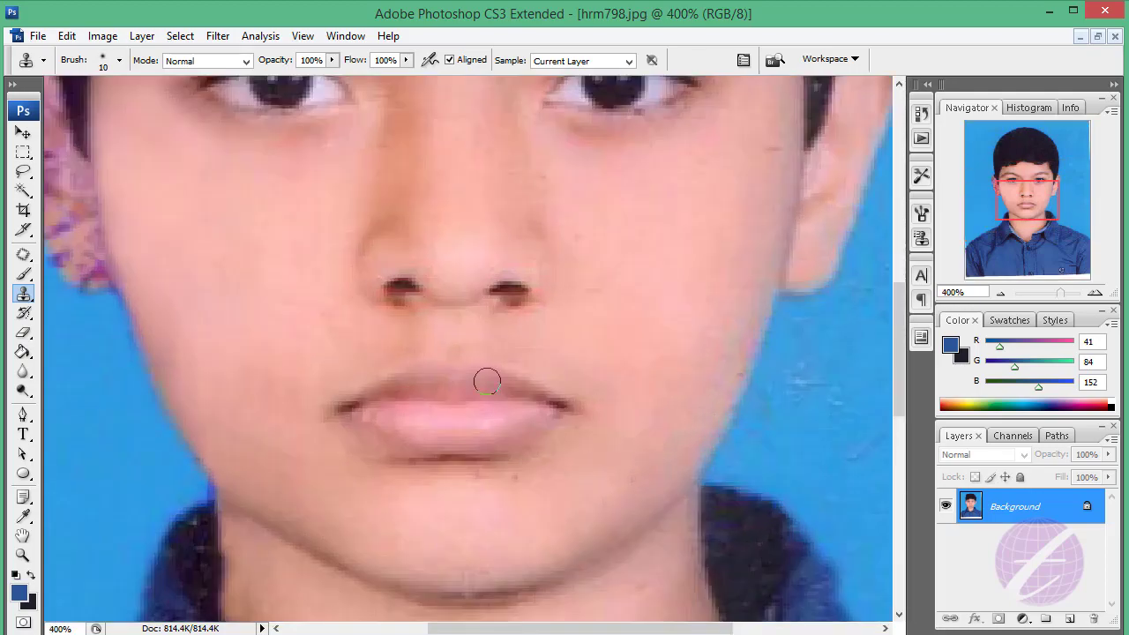
drag(538, 295, 168, 471)
key(ctrl+plus)
key(ctrl+plus)
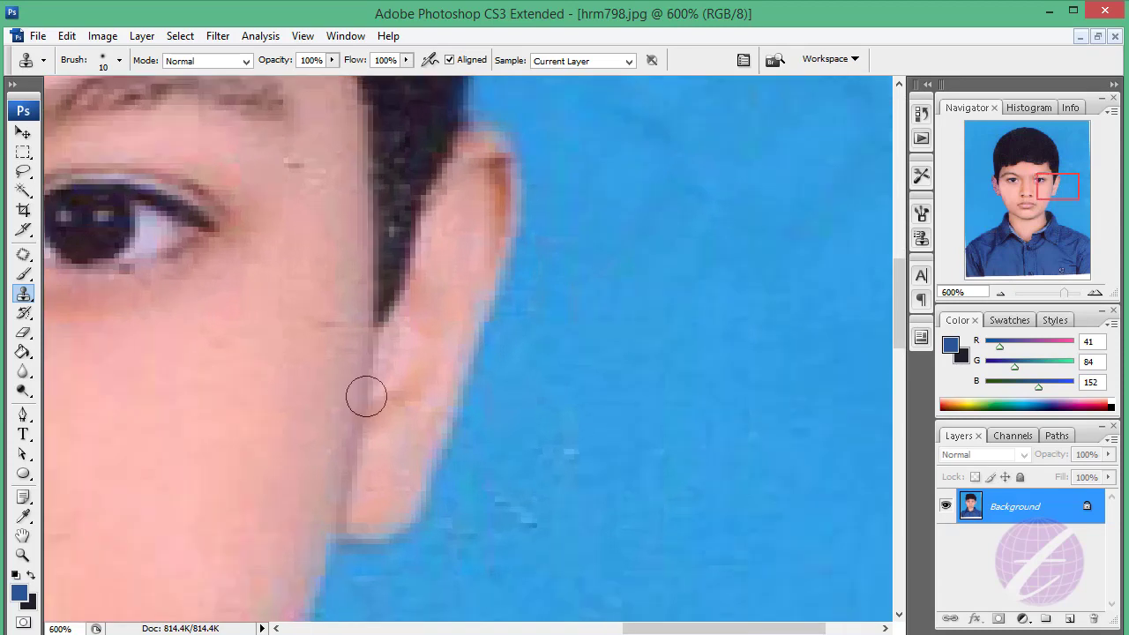
- Trace the right ear with the Magnetic Lasso
click(23, 171)
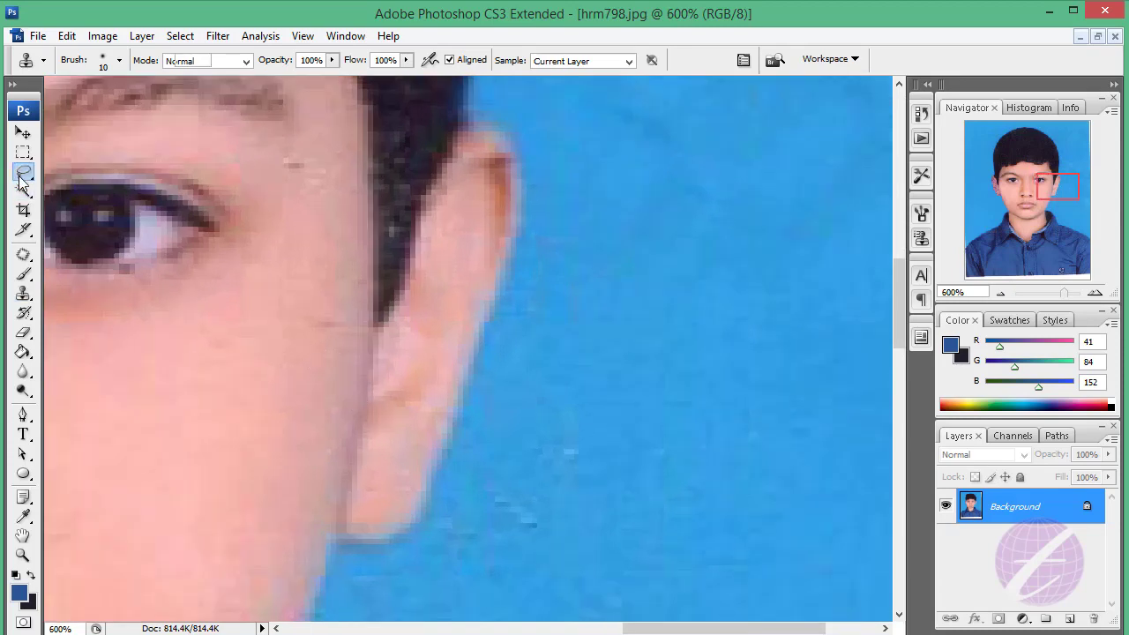
click(100, 204)
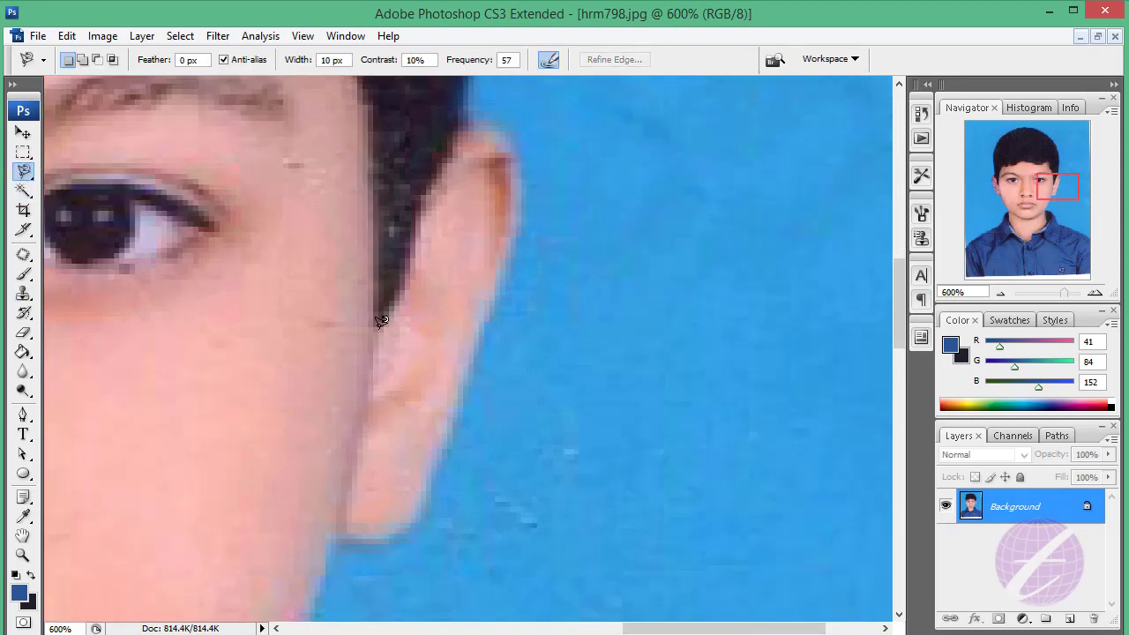
click(382, 320)
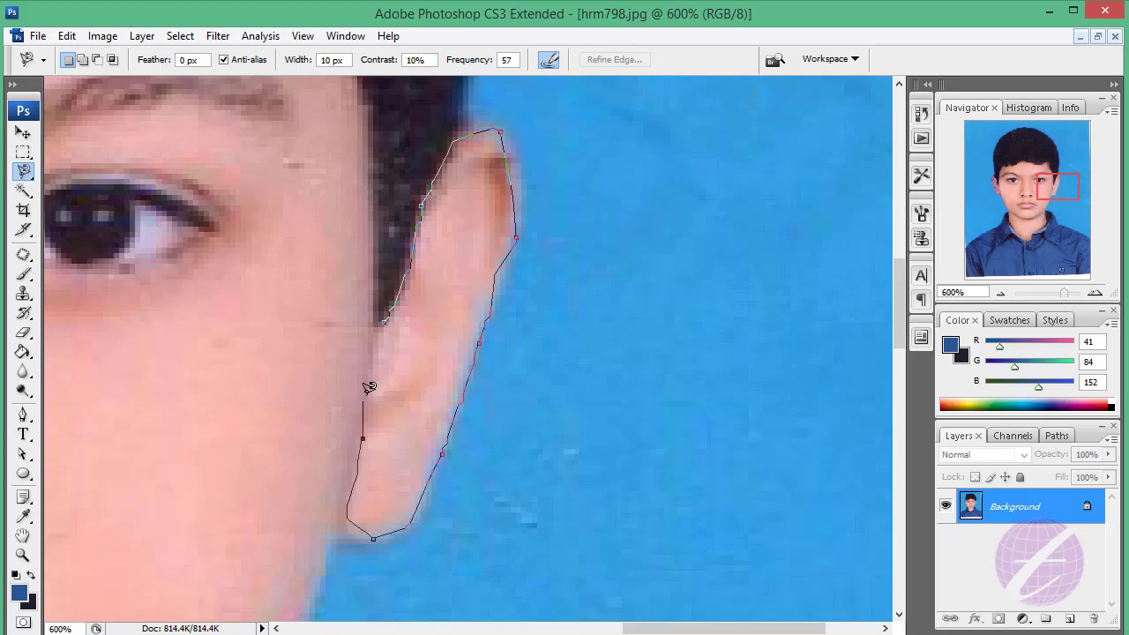
click(388, 316)
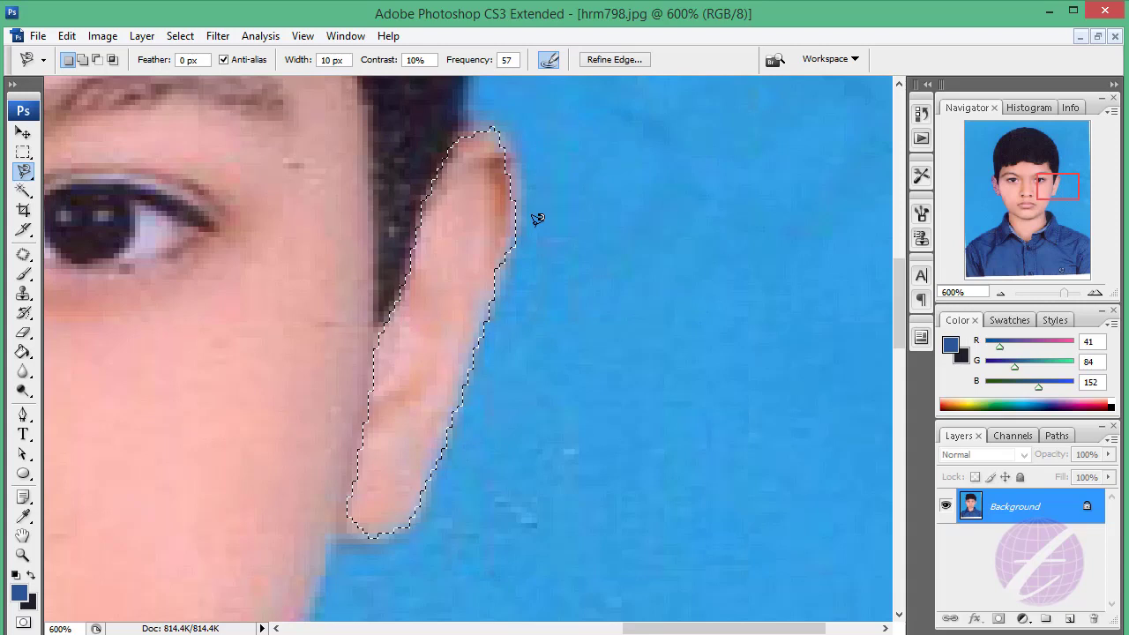
key(ctrl+plus)
- Add the missed right, top and bottom ear edges with the Lasso in Add to Selection mode
right_click(23, 171)
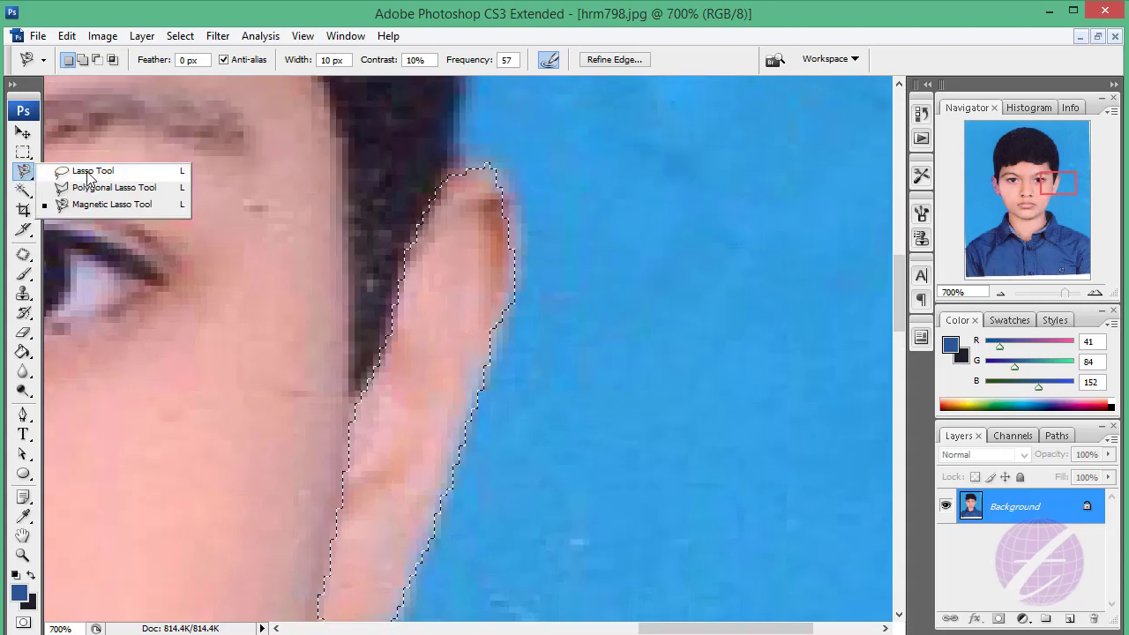
click(79, 170)
click(82, 59)
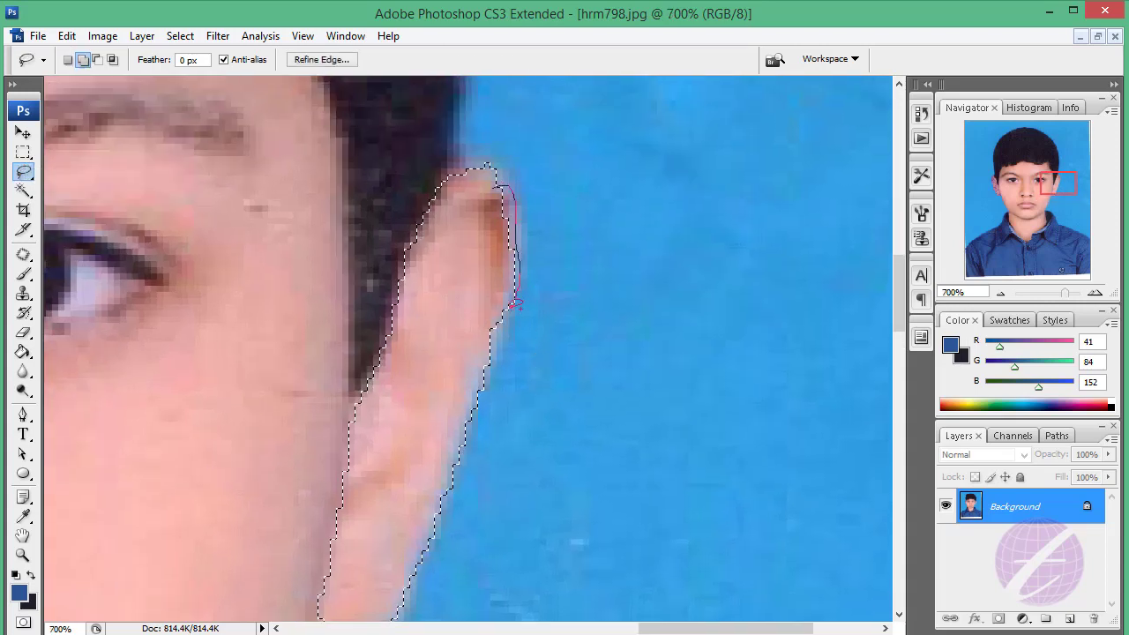
drag(513, 305, 504, 307)
drag(494, 362, 492, 363)
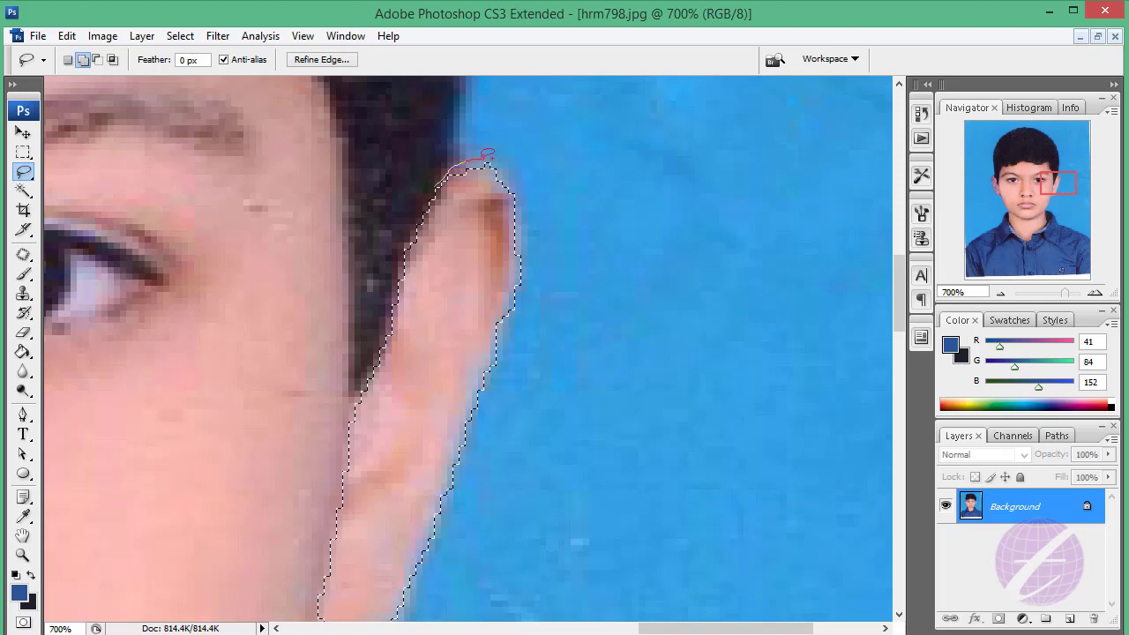
drag(521, 217, 518, 220)
scroll(429, 385, down, 3)
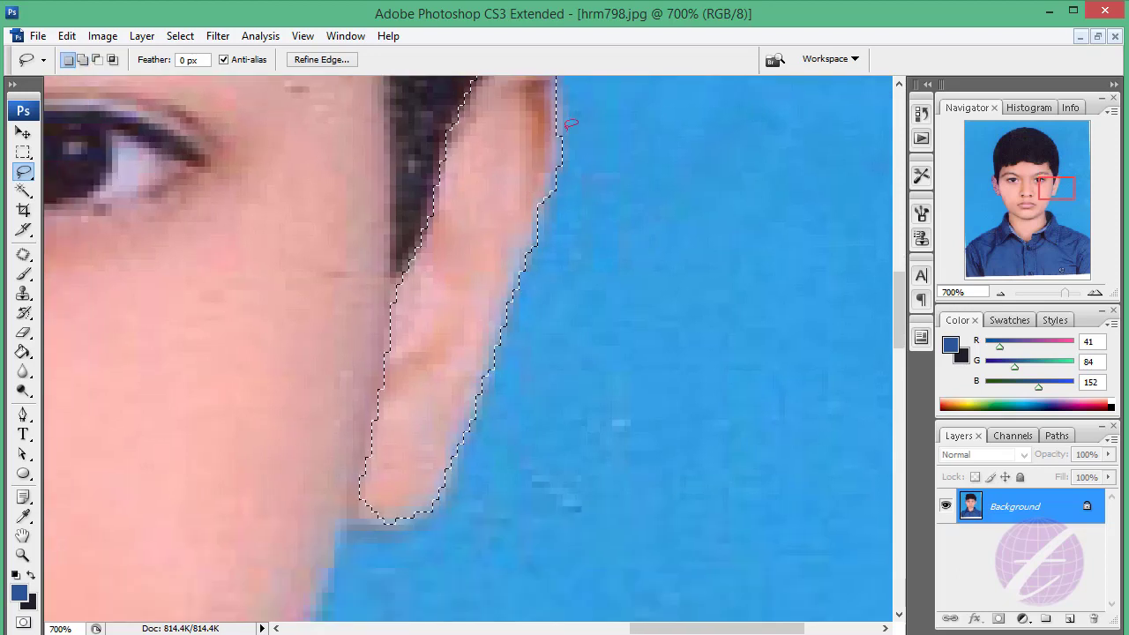
scroll(547, 247, down, 2)
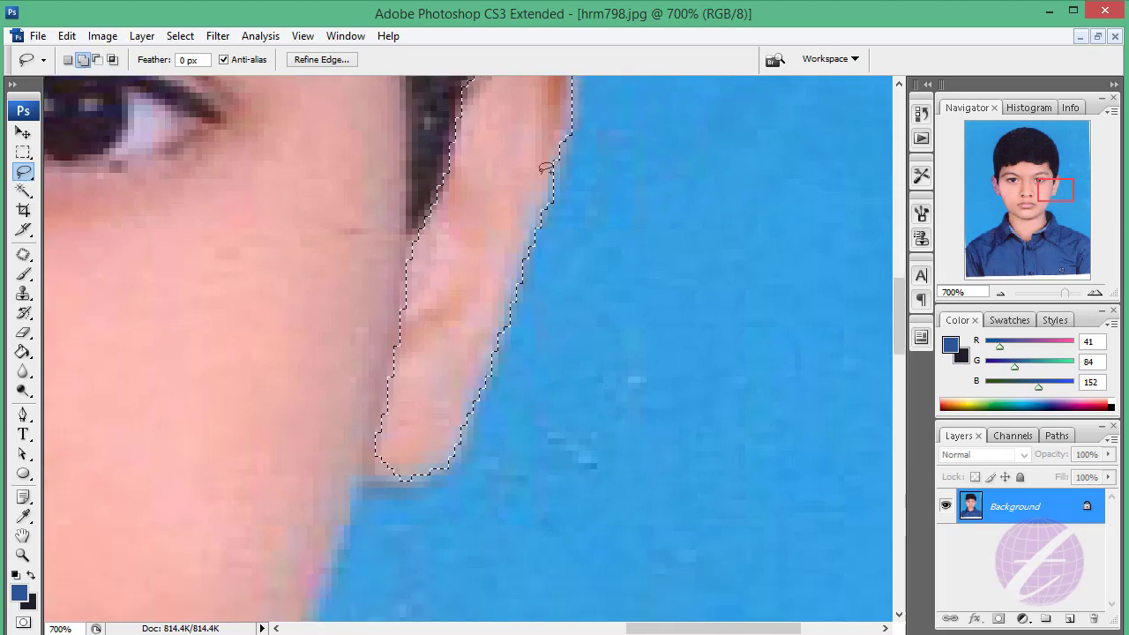
scroll(554, 187, down, 3)
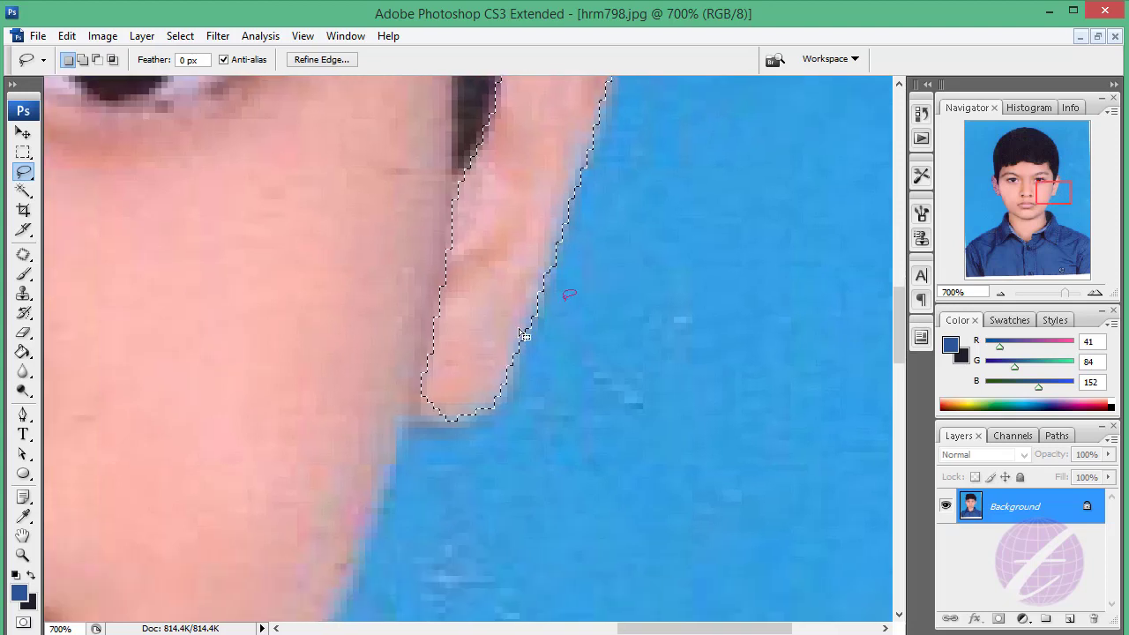
drag(427, 405, 500, 402)
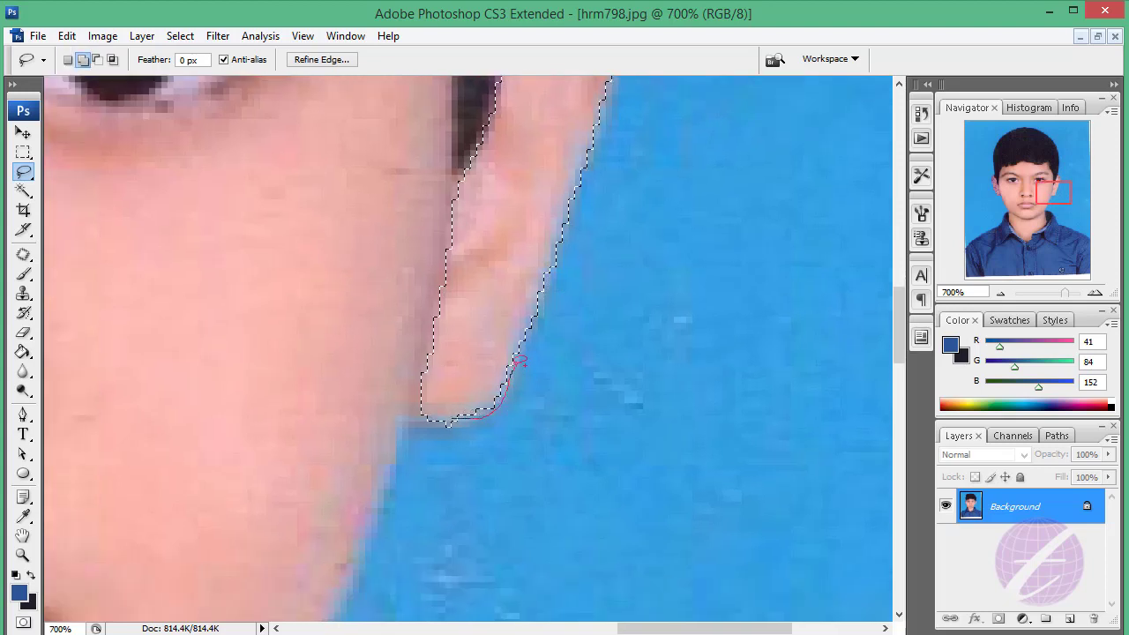
mouse_move(536, 167)
mouse_down()
mouse_move(492, 277)
mouse_move(492, 319)
mouse_up()
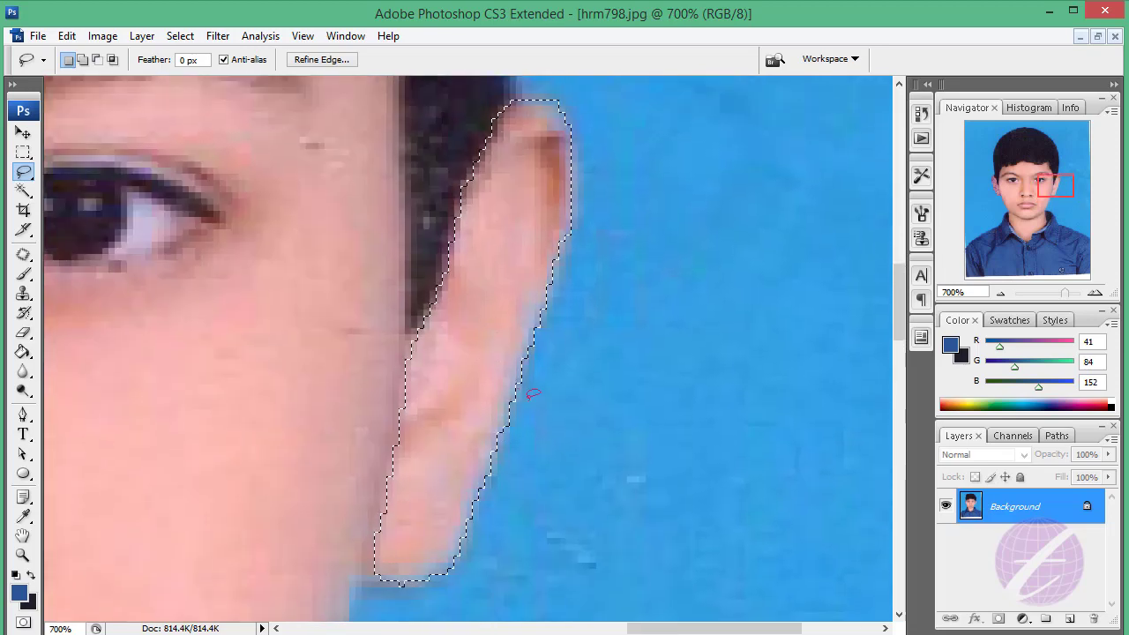
- Feather the ear selection slightly via Select > Modify > Feather
click(180, 36)
mouse_move(195, 231)
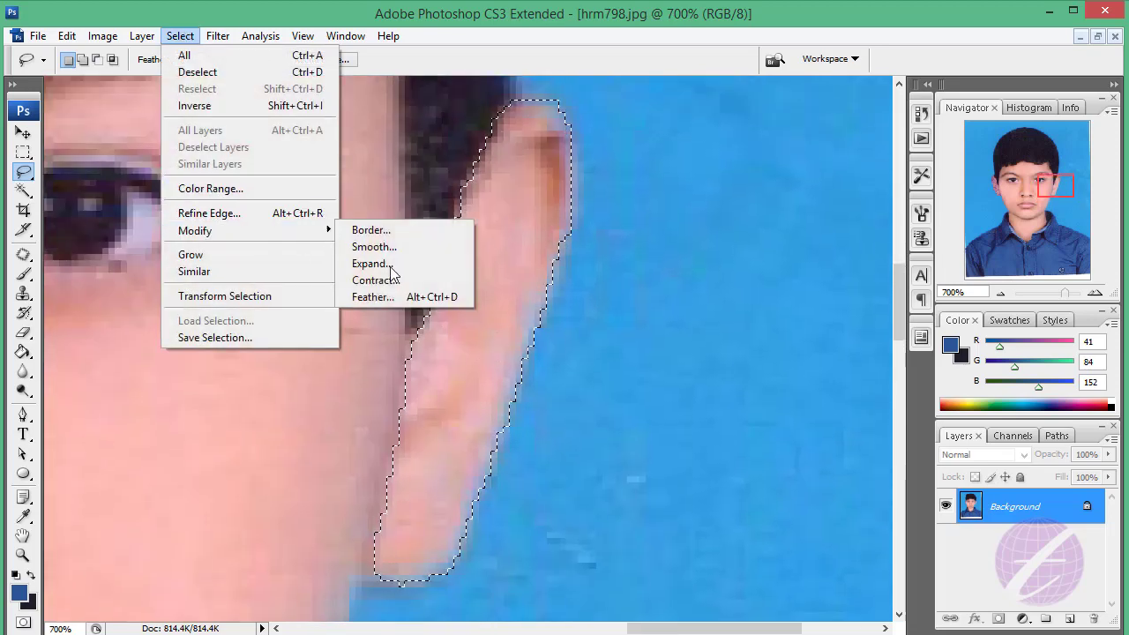
click(407, 295)
text(2)
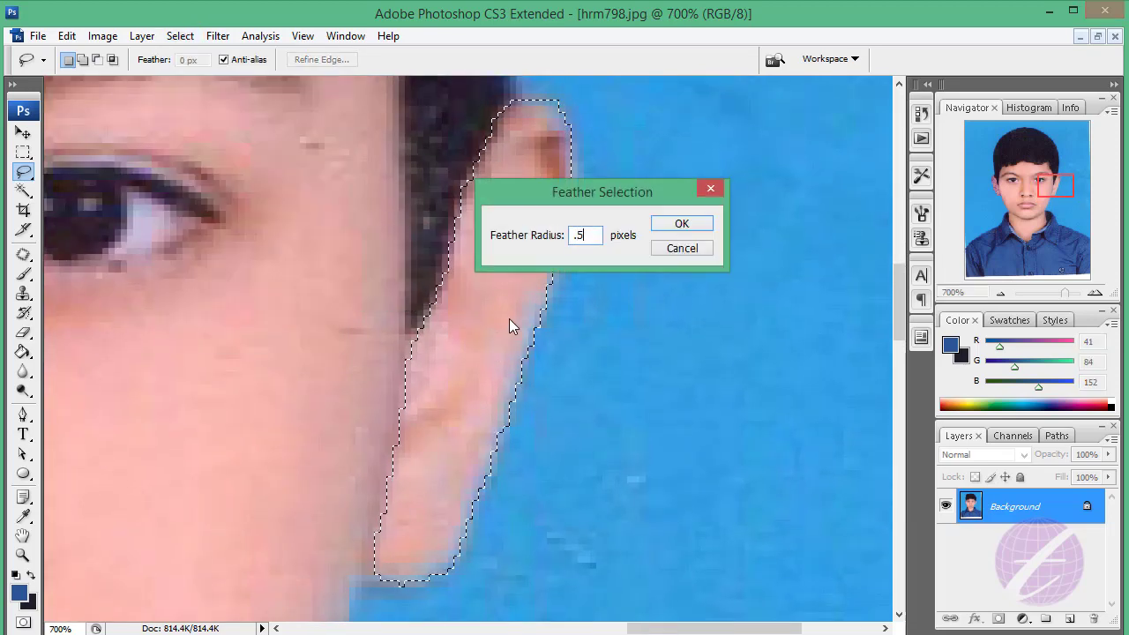
key(Return)
drag(486, 327, 800, 317)
- Copy the selected ear onto Layer 1 and move it over the left ear
scroll(365, 294, left, 10)
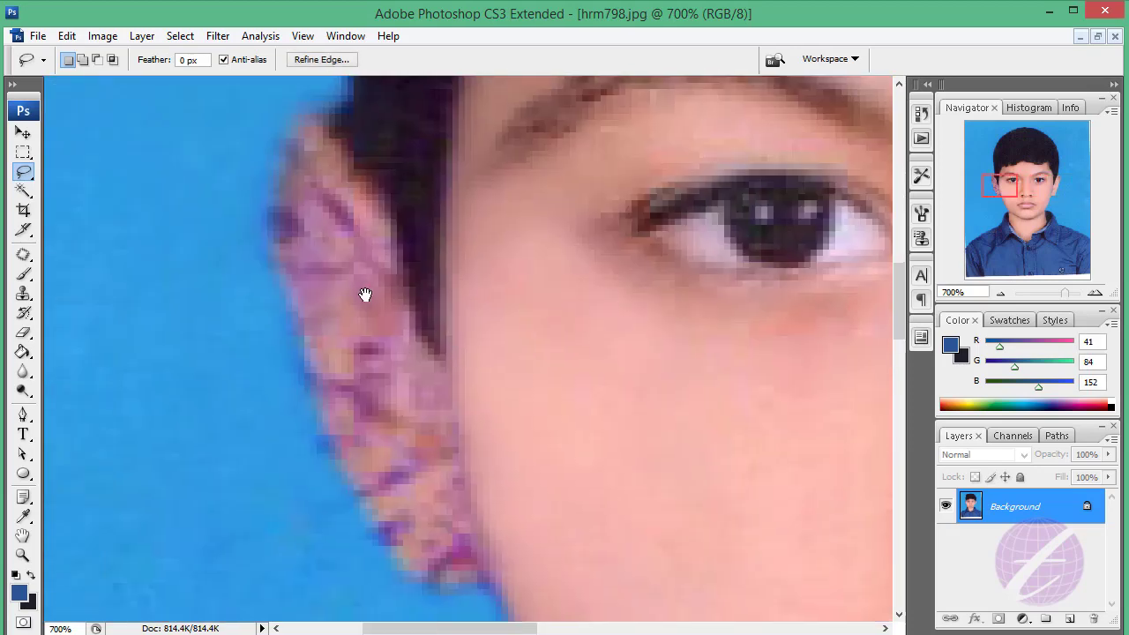
key(ctrl+j)
key(ctrl+minus)
key(ctrl+minus)
key(ctrl+minus)
key(ctrl+minus)
key(ctrl+minus)
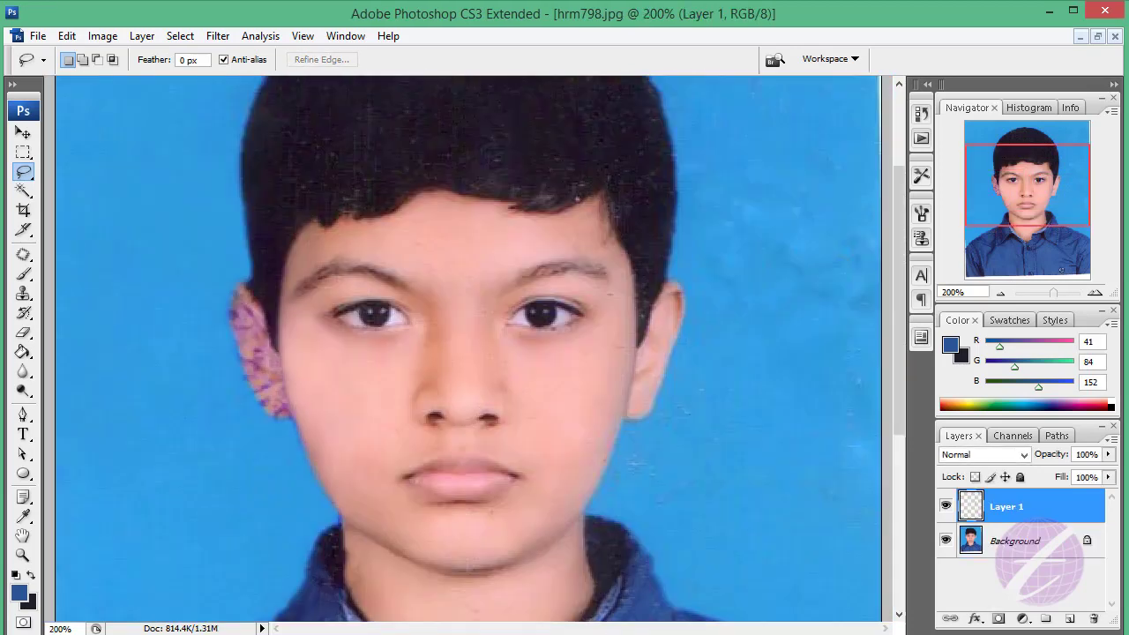
key(ctrl+minus)
key(v)
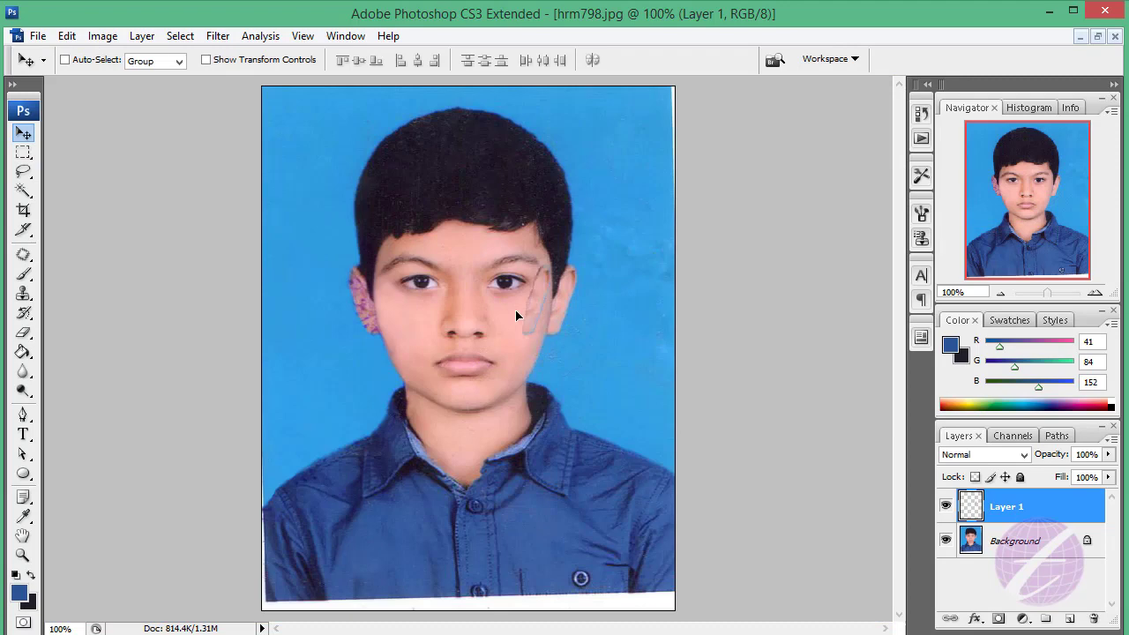
drag(516, 309, 333, 306)
key(ctrl+plus)
key(ctrl+plus)
key(ctrl+plus)
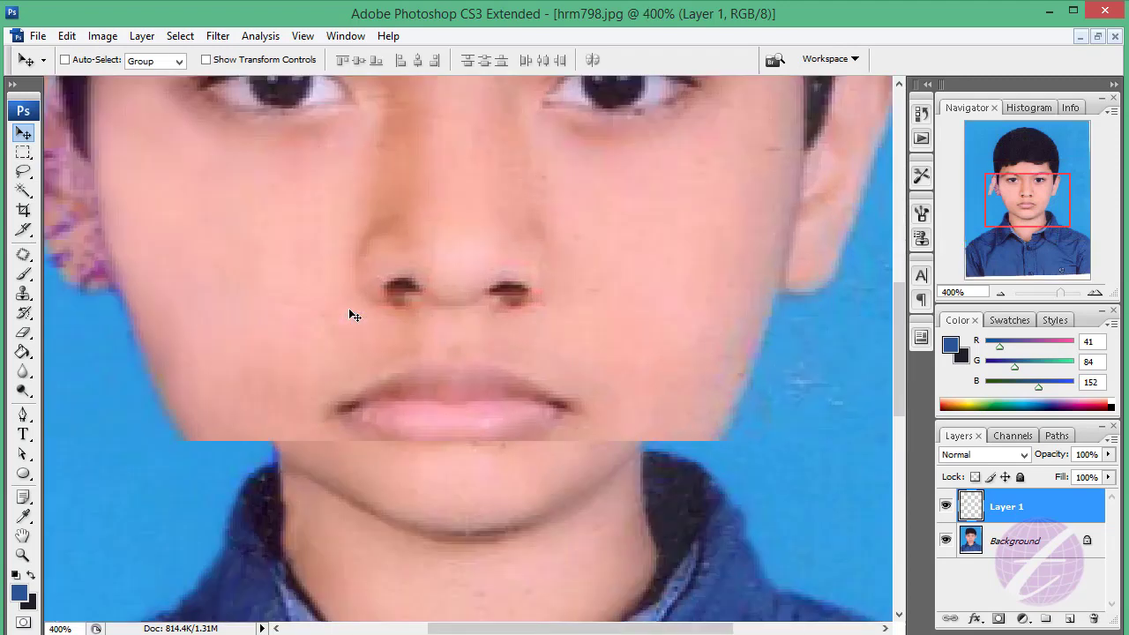
mouse_move(177, 323)
mouse_down()
mouse_move(347, 293)
mouse_move(343, 306)
mouse_up()
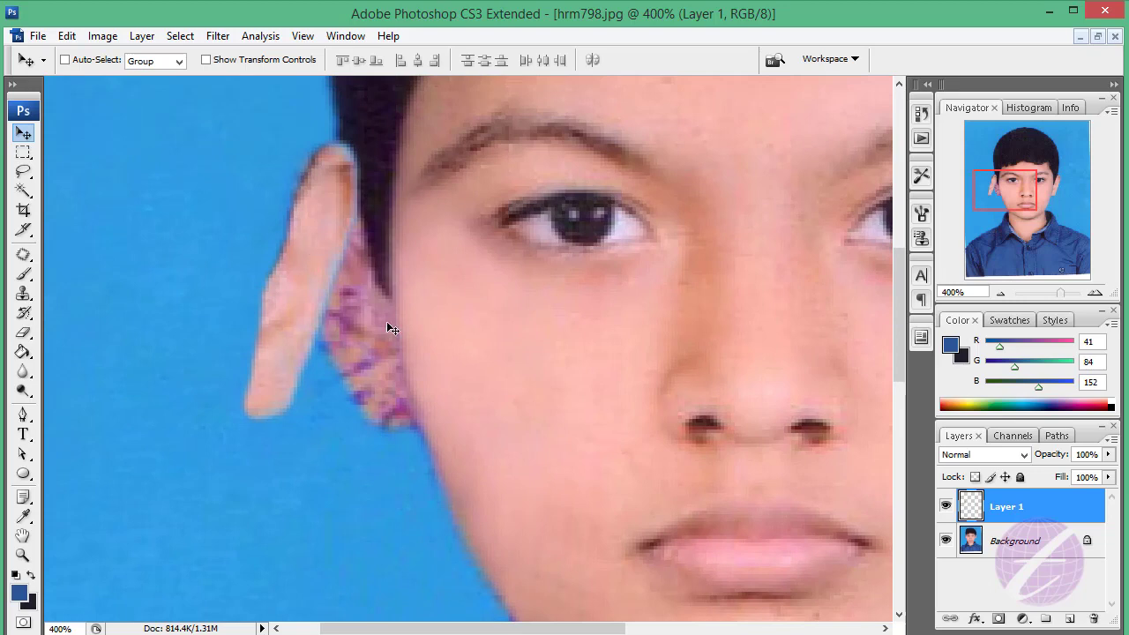
- Flip the copied ear horizontally with Free Transform and commit
click(63, 43)
mouse_move(93, 347)
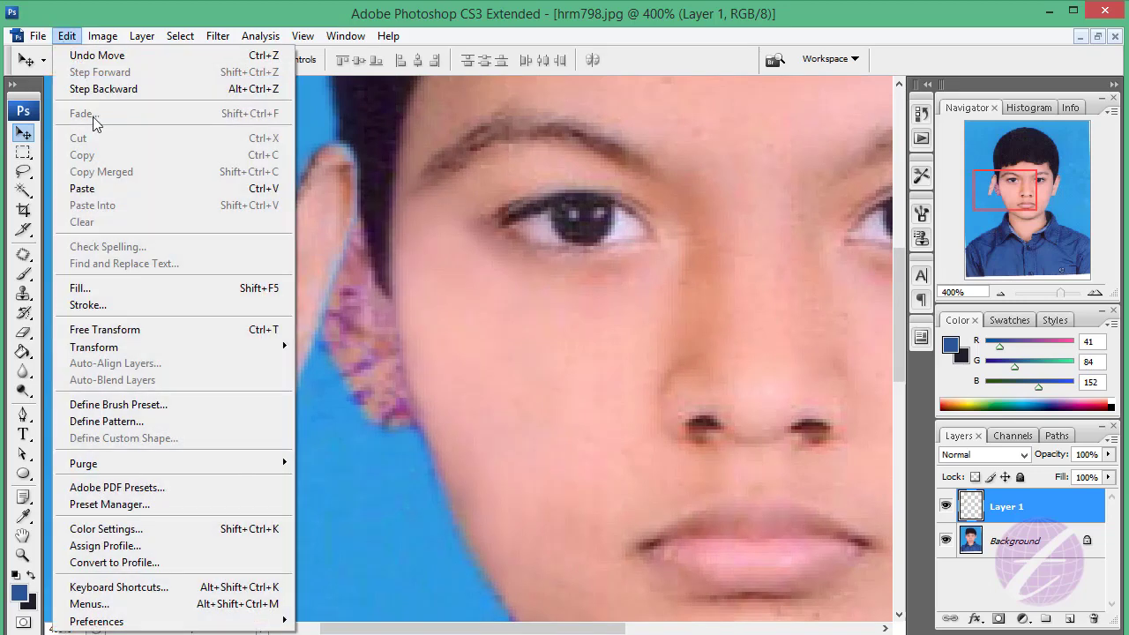
click(163, 334)
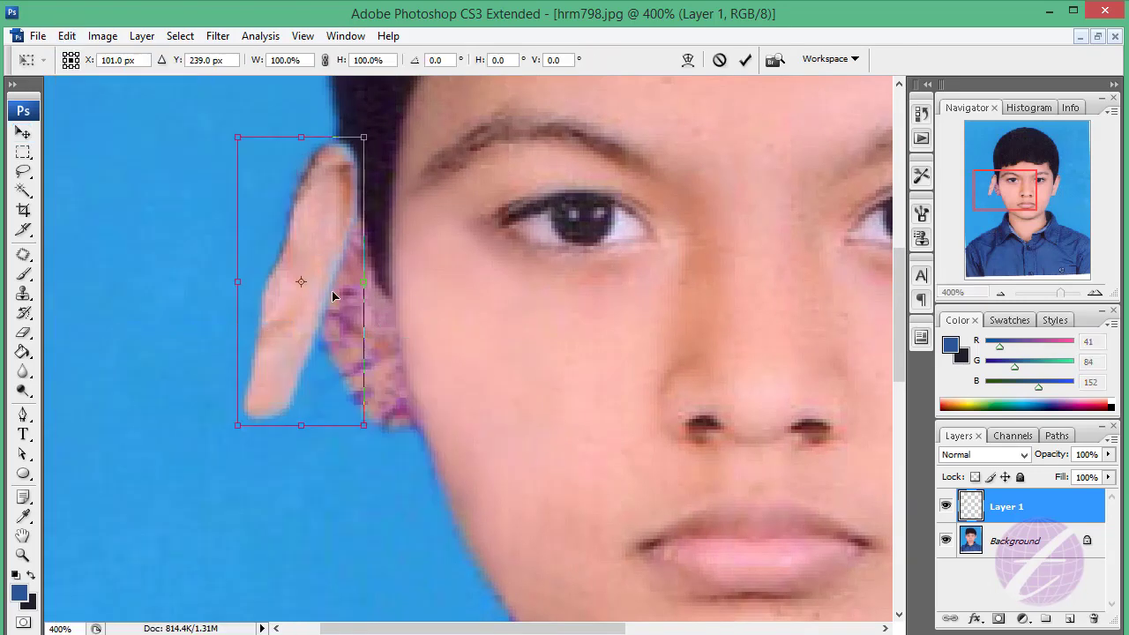
right_click(325, 255)
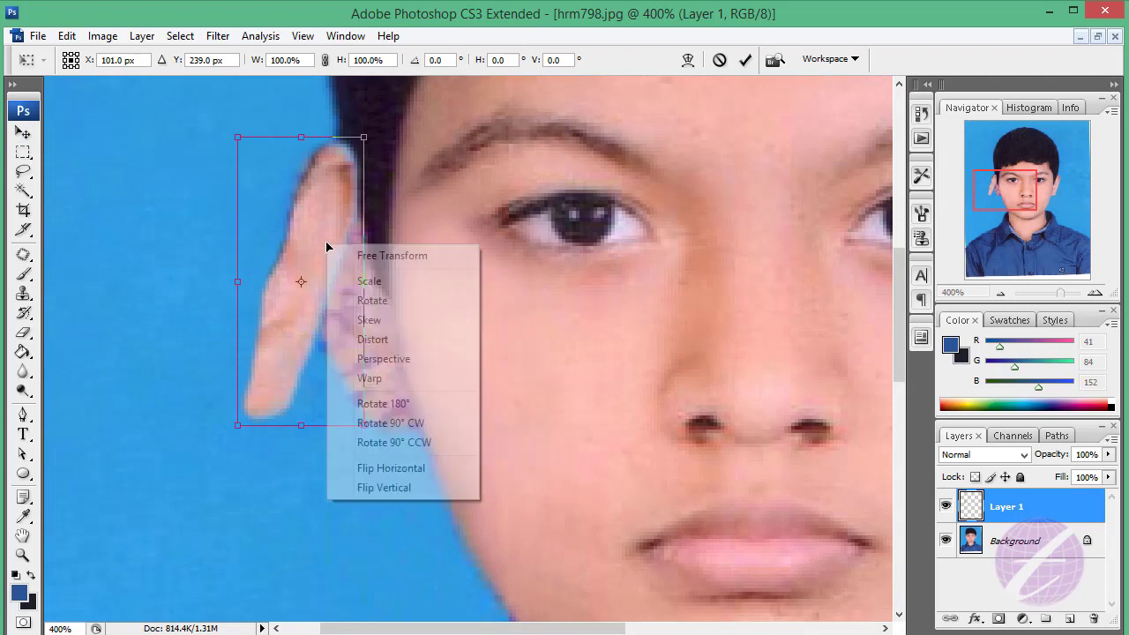
click(415, 469)
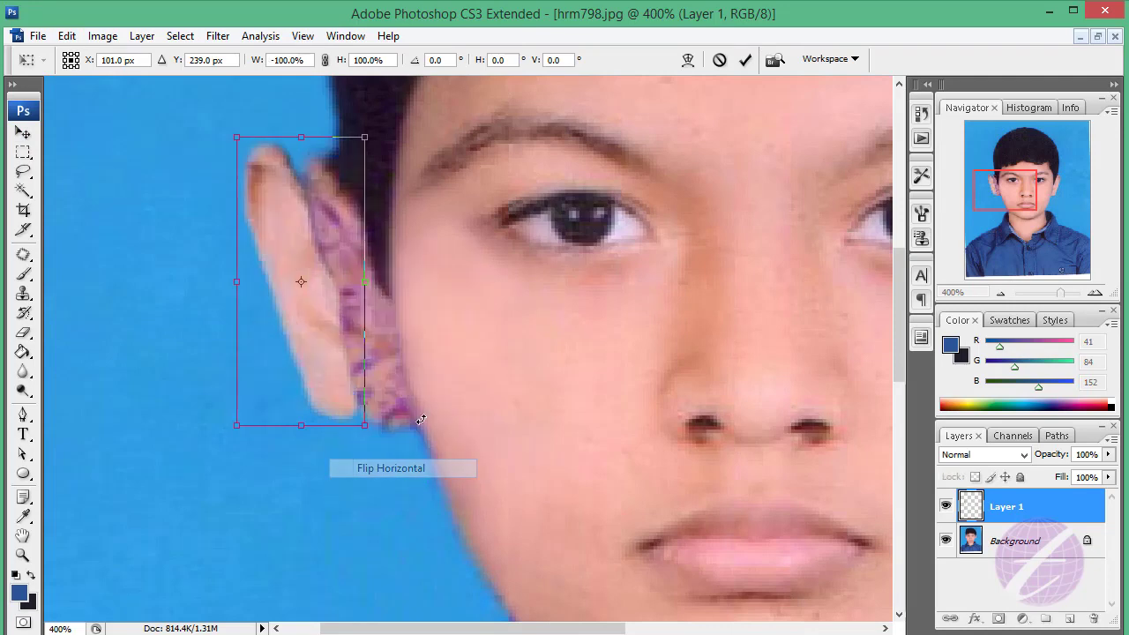
key(Return)
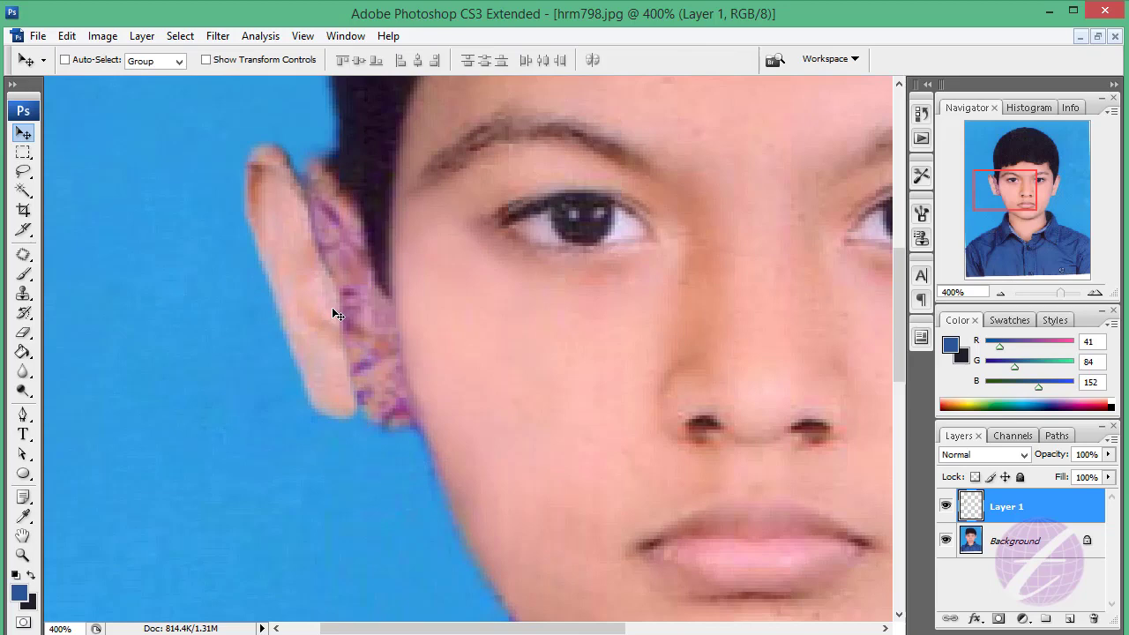
- Move the flipped ear onto the head and resize it to match the original
mouse_move(333, 313)
mouse_down()
mouse_move(379, 330)
mouse_move(418, 299)
mouse_up()
key(ctrl+t)
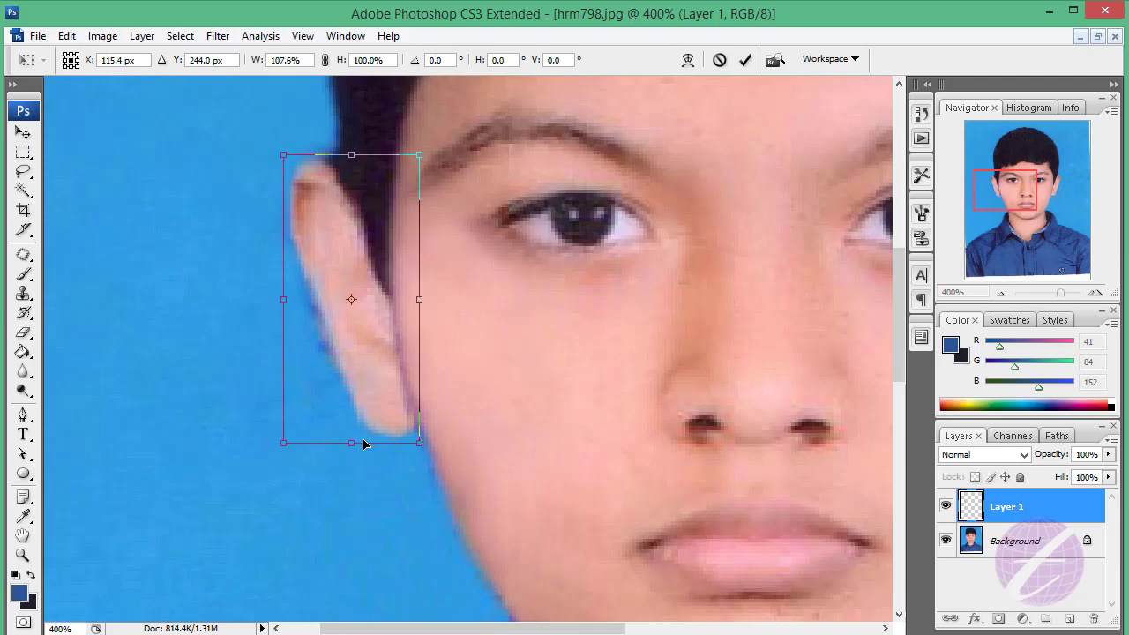
drag(353, 442, 354, 430)
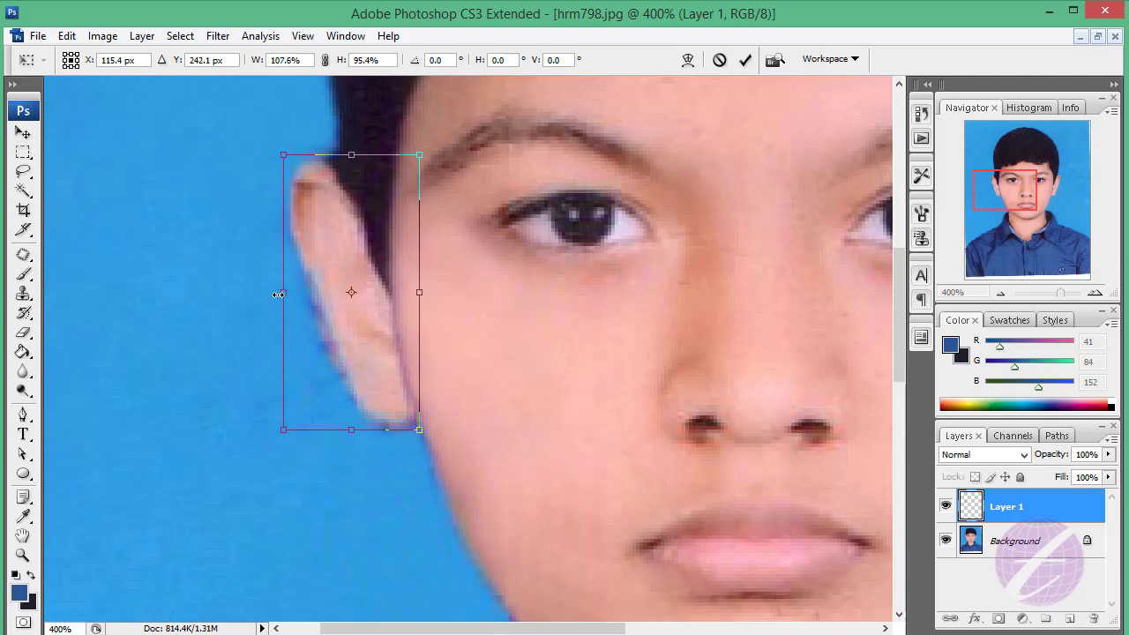
drag(279, 294, 276, 293)
drag(423, 290, 429, 289)
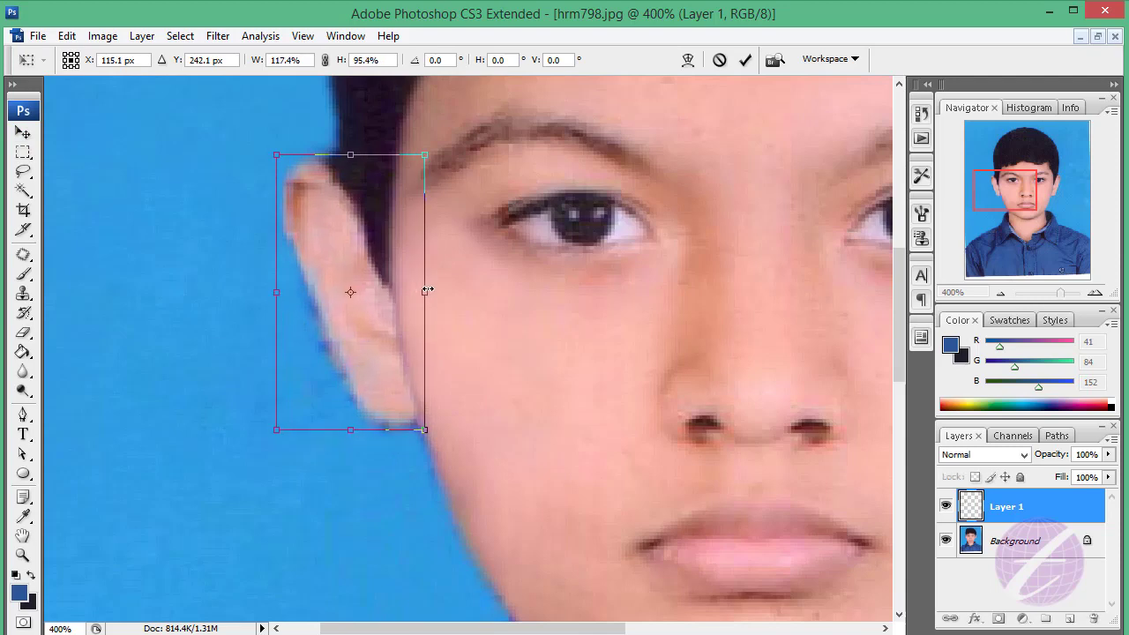
drag(273, 431, 270, 429)
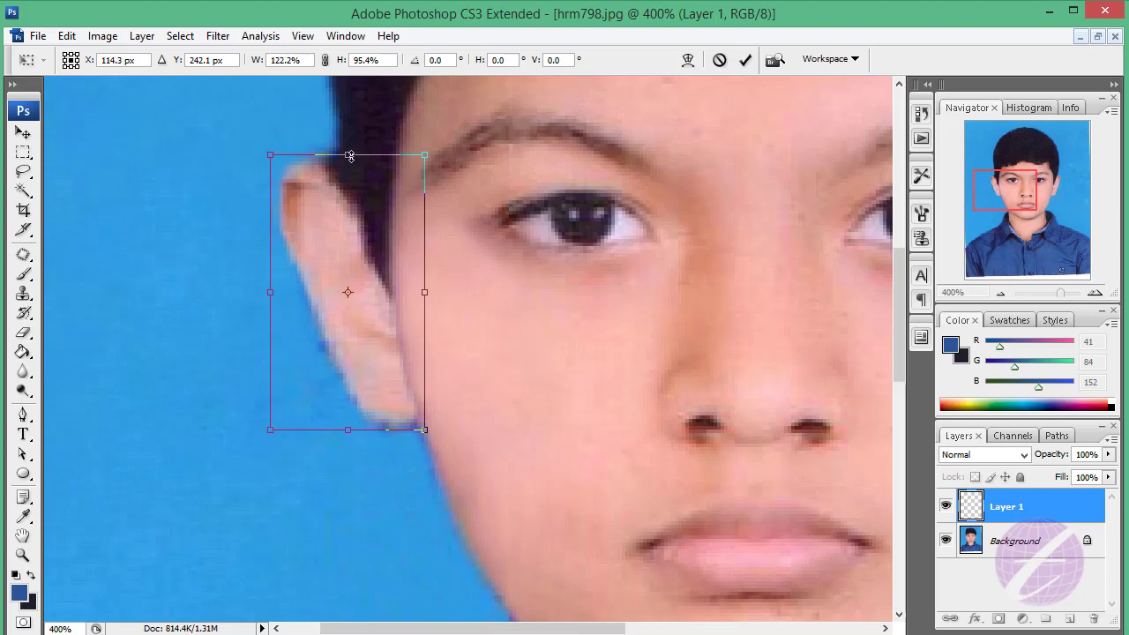
drag(350, 156, 352, 157)
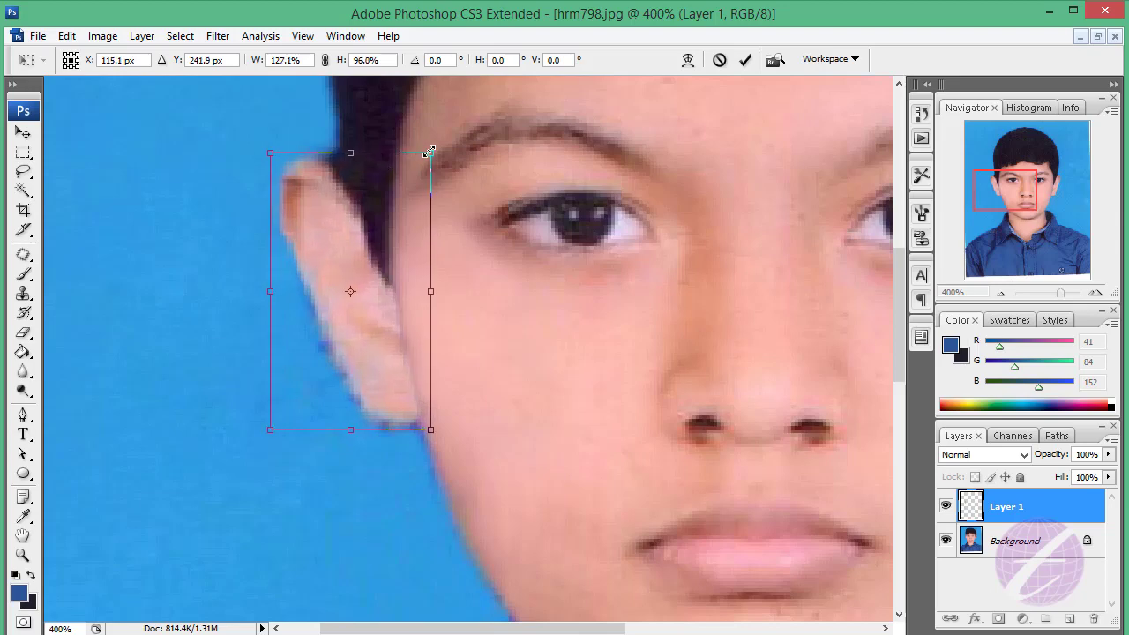
key(Return)
- Fine-tune the ear's corners with a second transform at higher zoom
key(ctrl+plus)
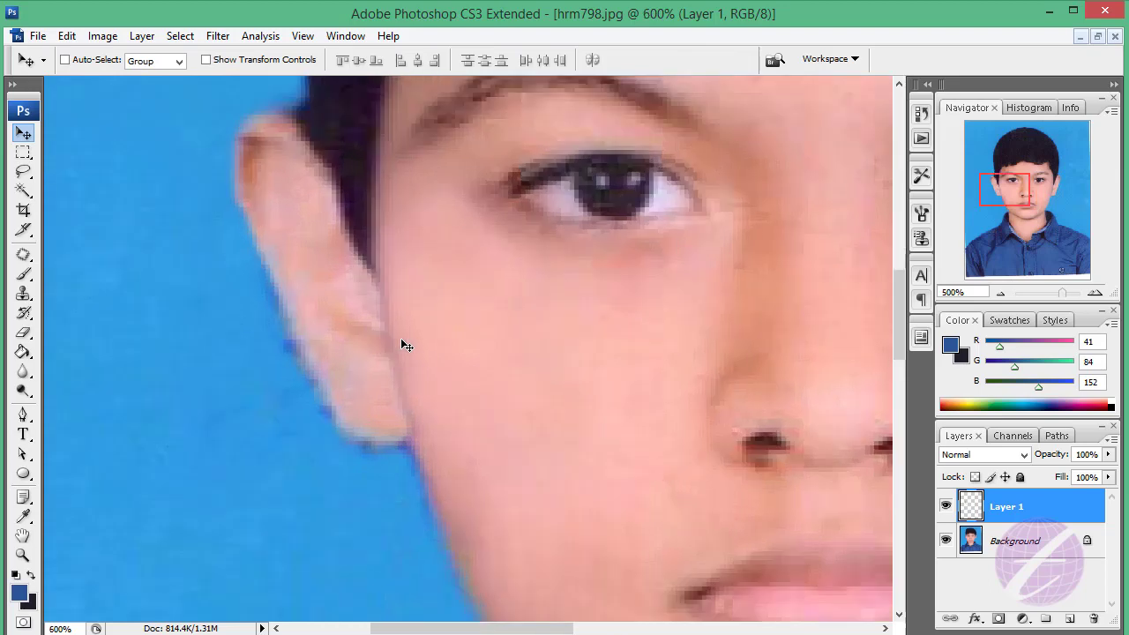
key(ctrl+plus)
key(ctrl+t)
drag(172, 470, 169, 481)
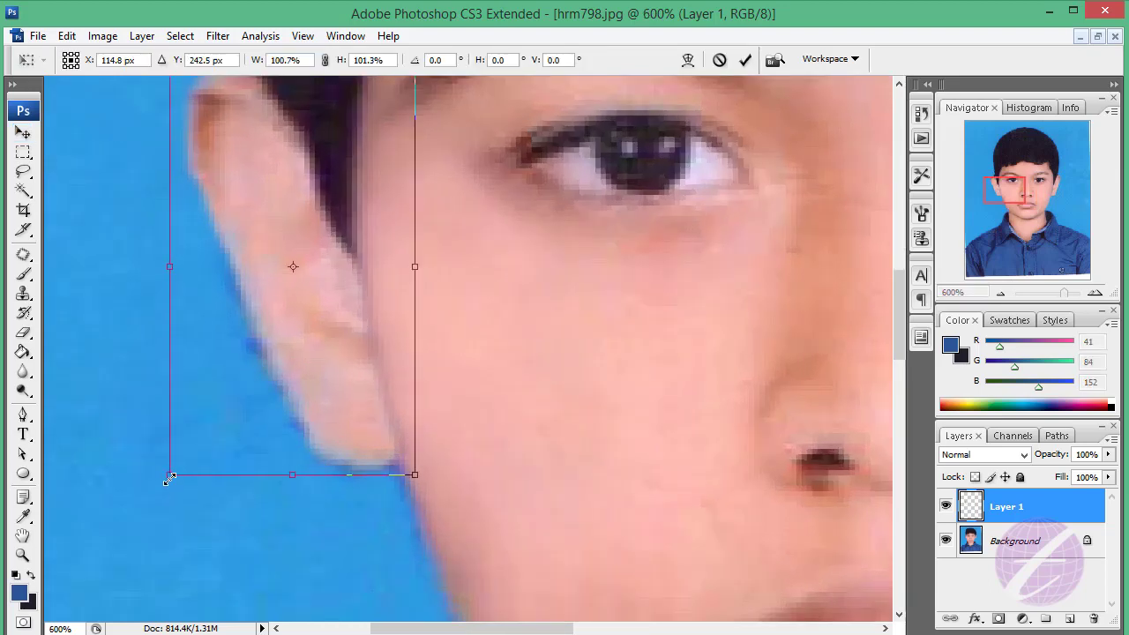
scroll(419, 216, up, 3)
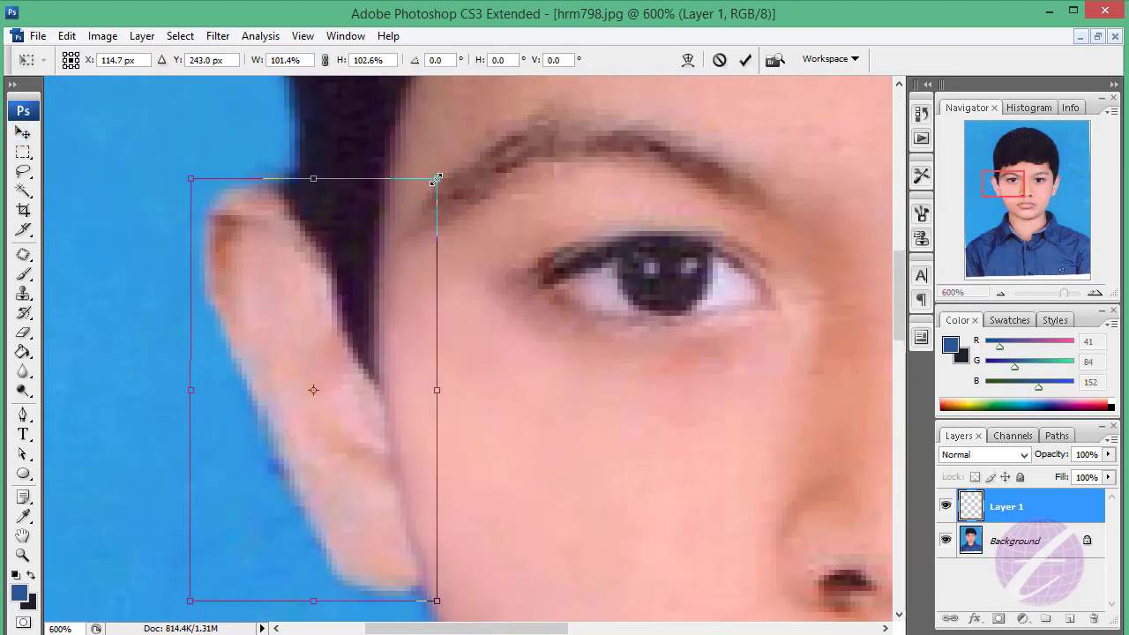
drag(435, 180, 427, 182)
scroll(430, 598, down, 1)
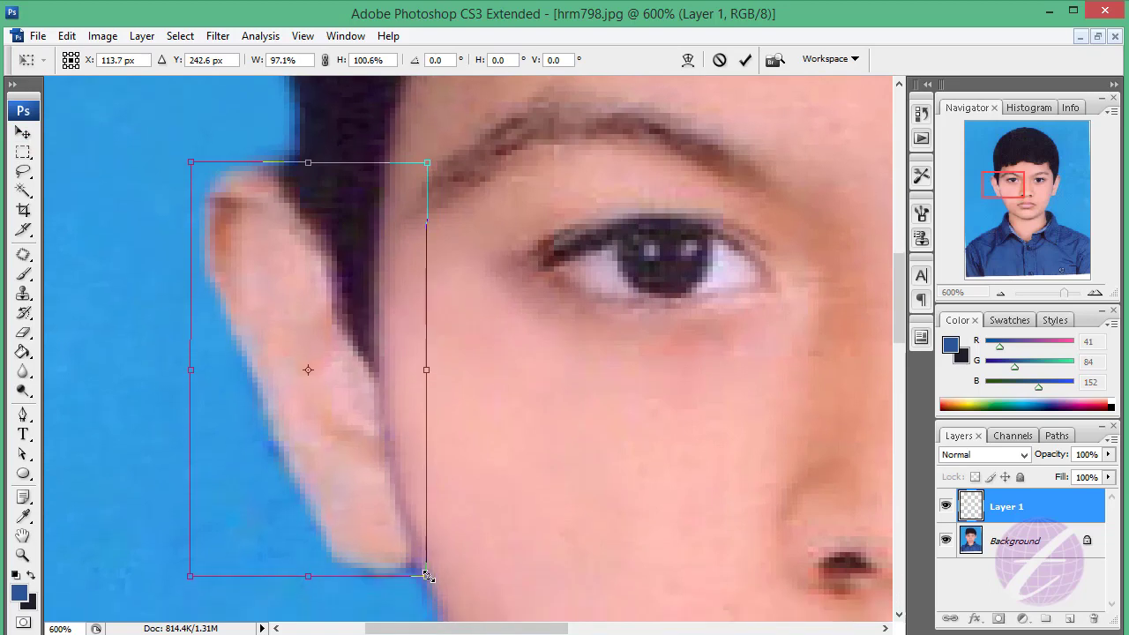
drag(428, 584, 426, 573)
key(Return)
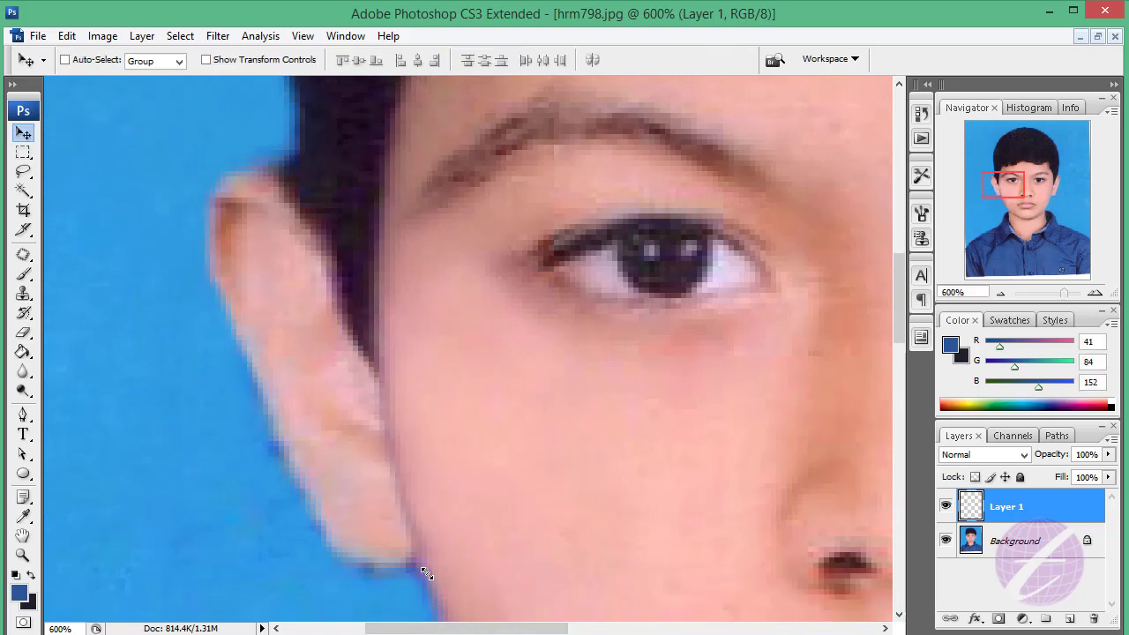
- On the Background layer, clone blue over the dark line under the earlobe
drag(461, 393, 496, 278)
click(970, 538)
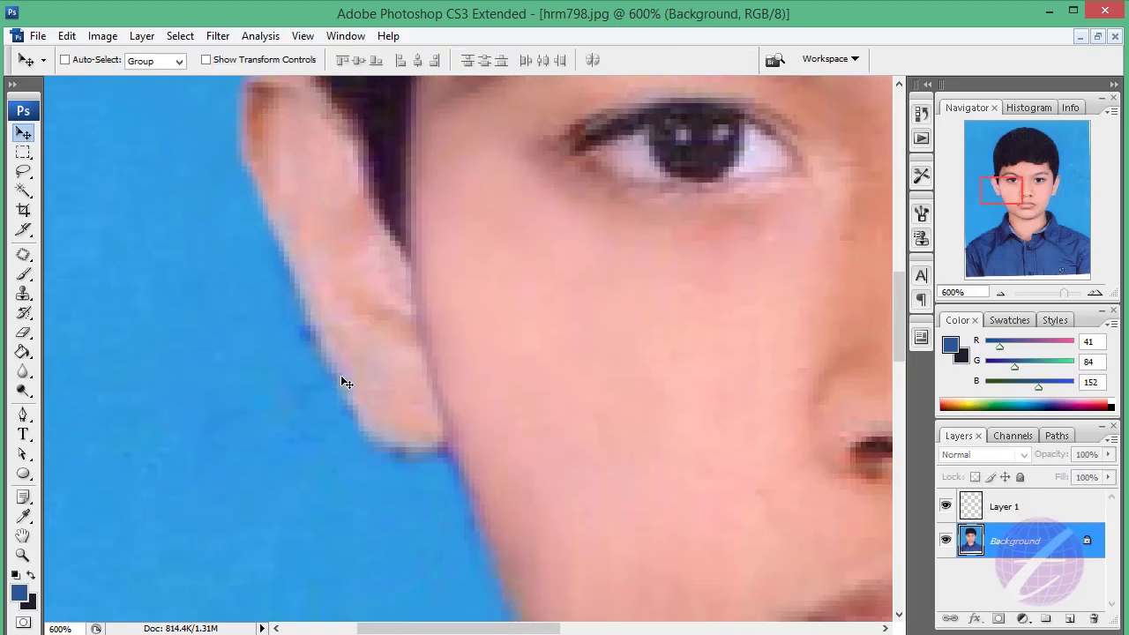
key(s)
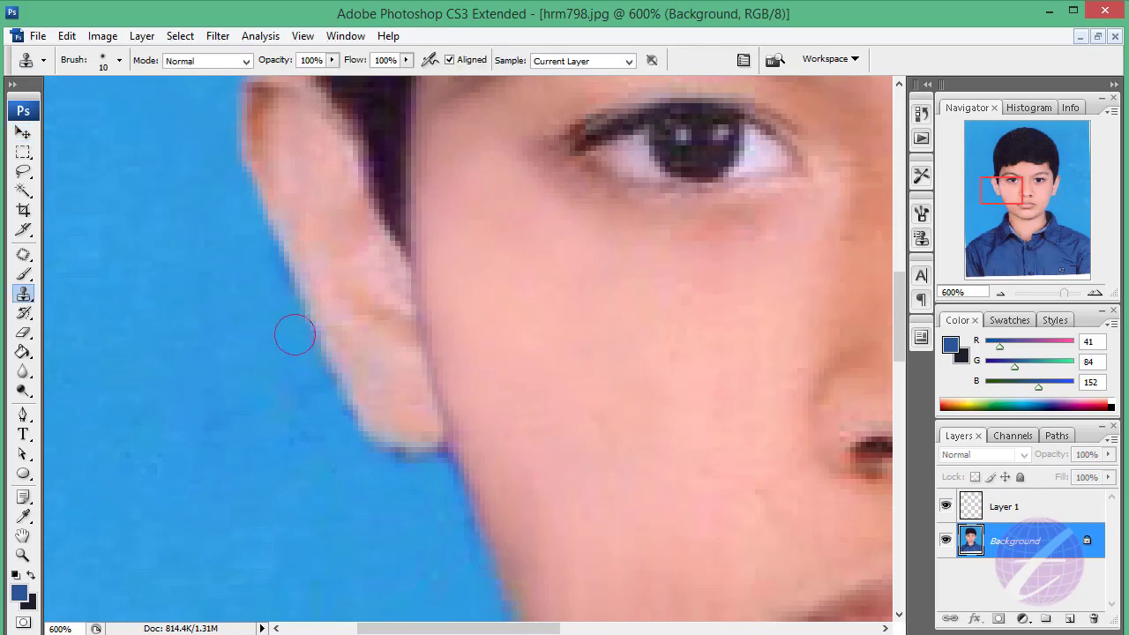
drag(367, 463, 415, 467)
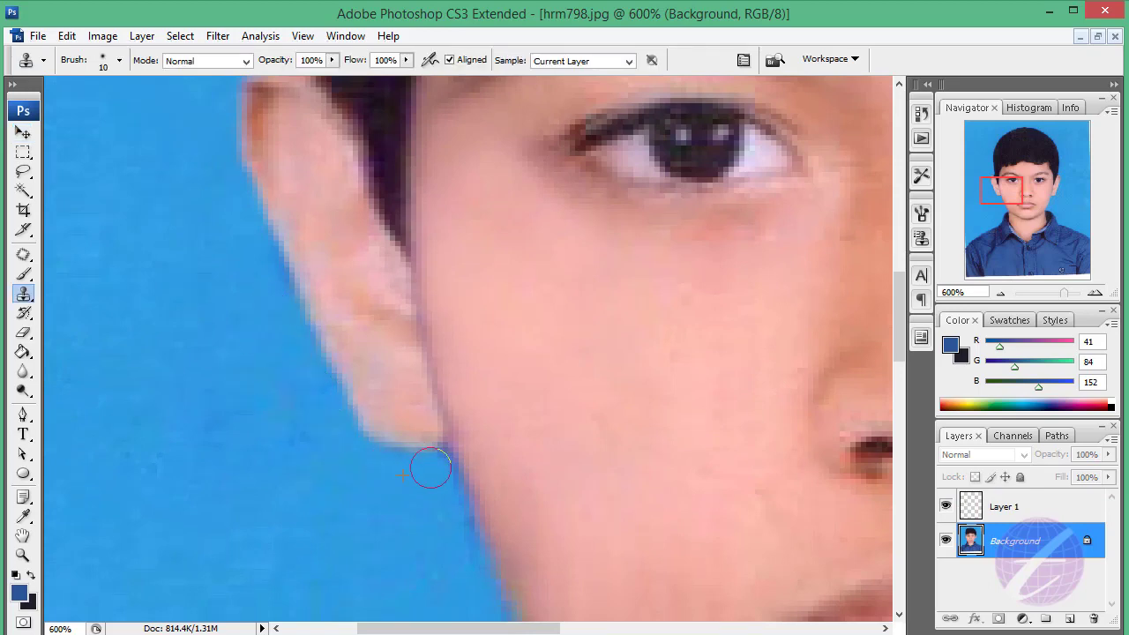
drag(327, 366, 335, 542)
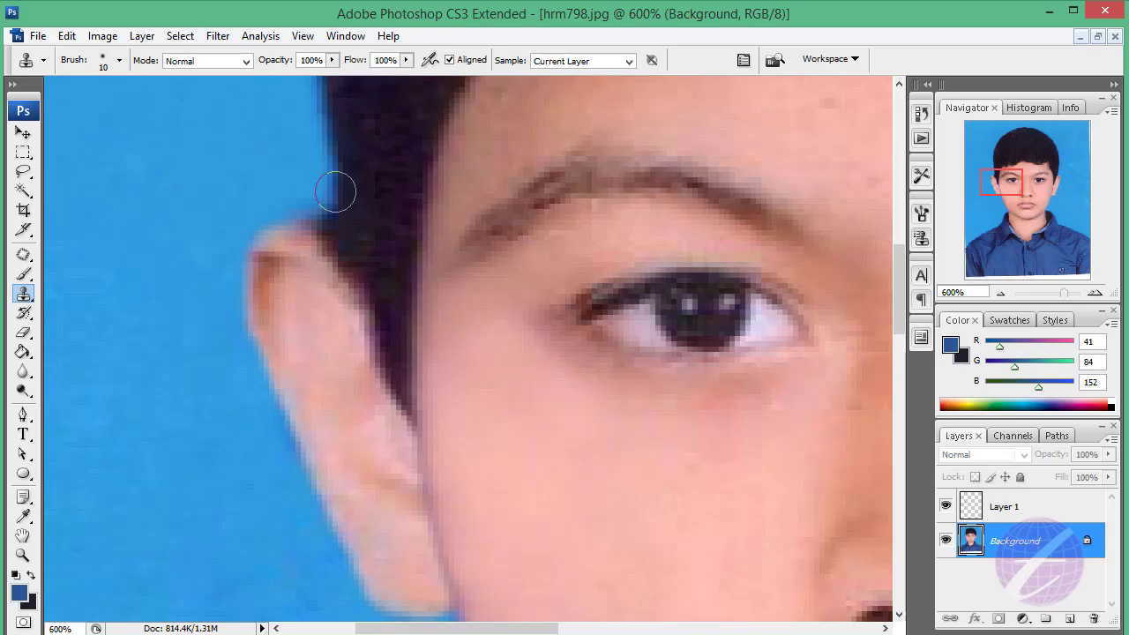
key(ctrl+minus)
key(ctrl+minus)
key(ctrl+minus)
key(ctrl+minus)
key(ctrl+minus)
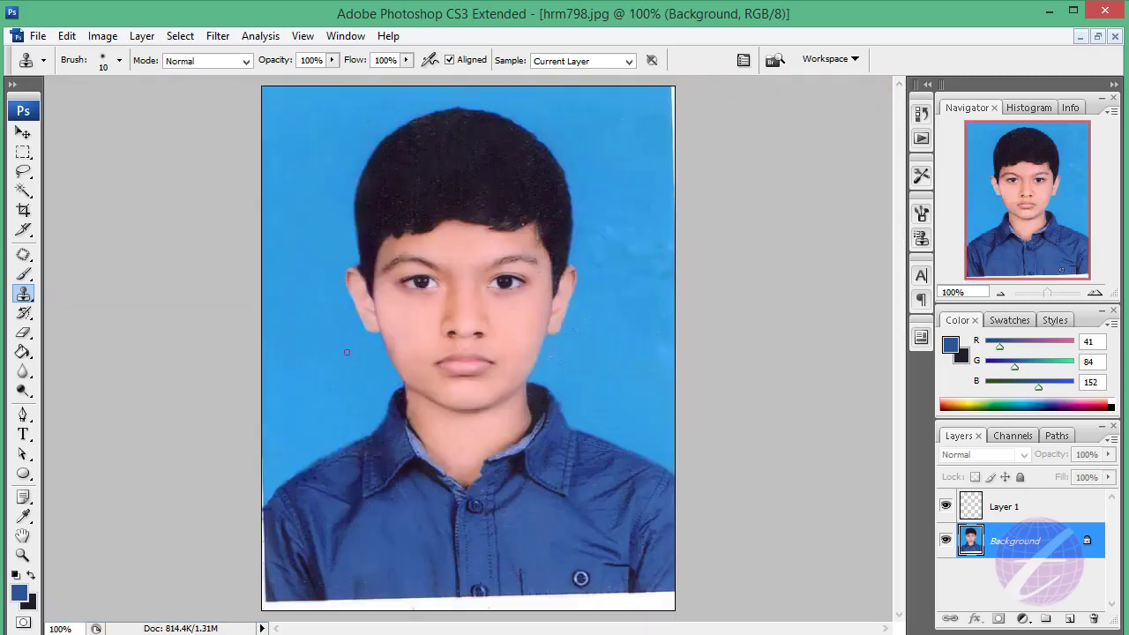
click(22, 392)
- Darken the hair with the Burn tool
right_click(22, 394)
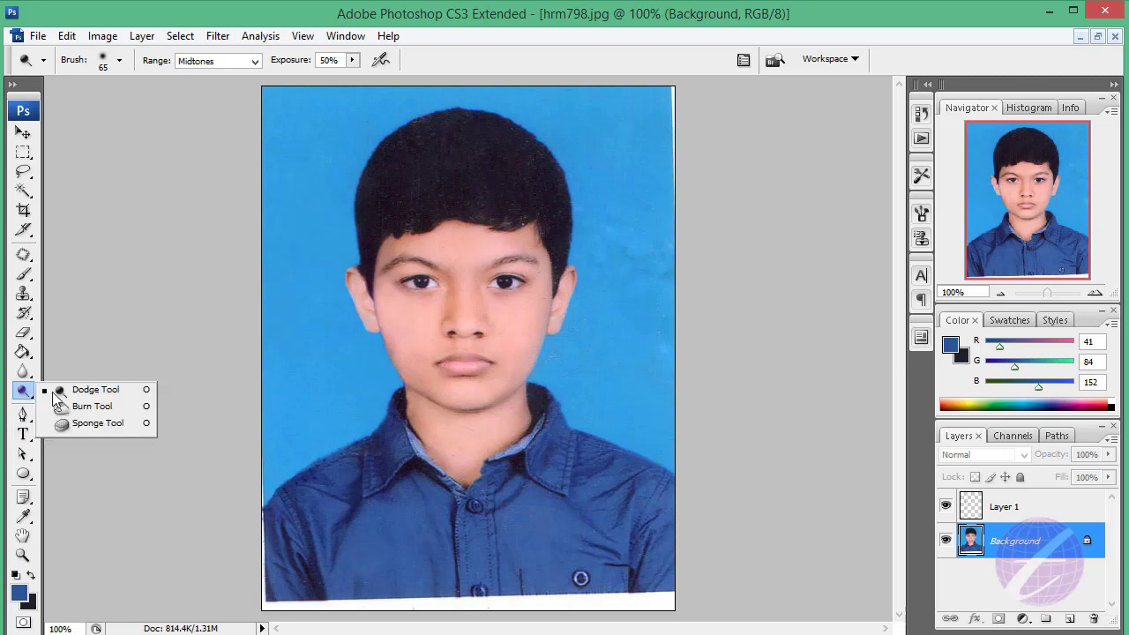
click(91, 407)
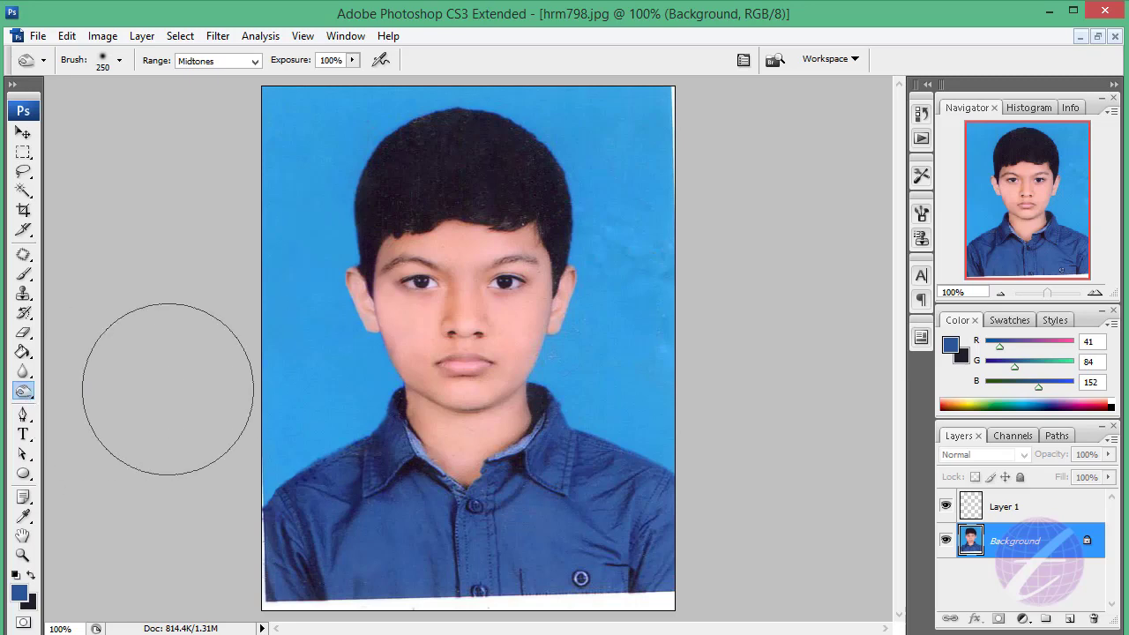
mouse_move(479, 202)
mouse_down()
mouse_move(482, 174)
mouse_move(485, 223)
mouse_up()
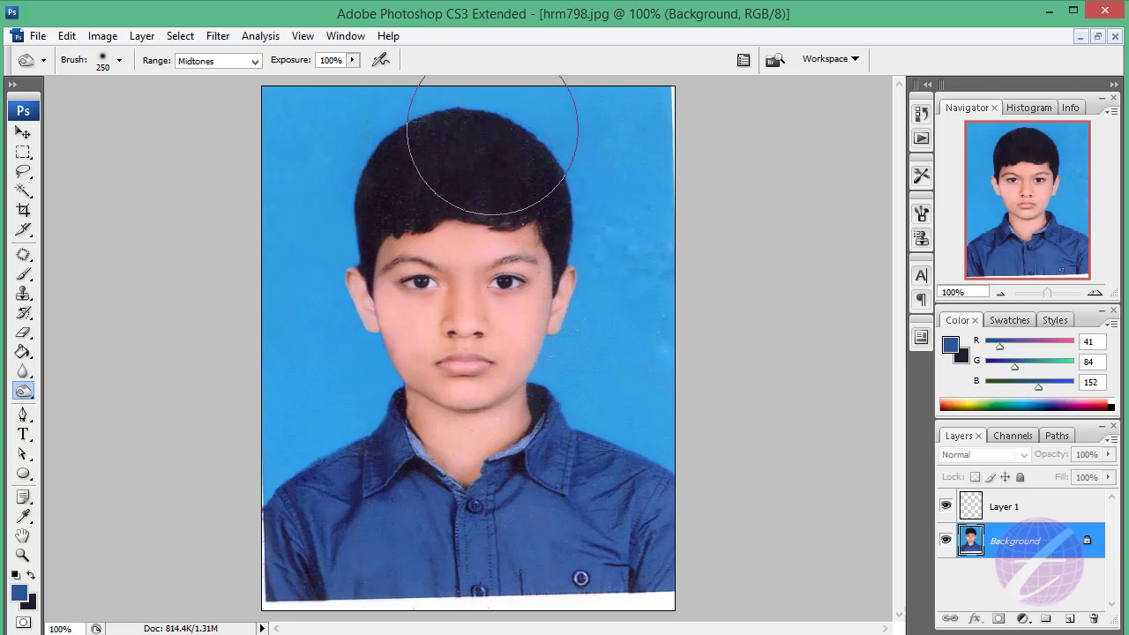
key(bracketleft)
key(bracketleft)
key(bracketleft)
mouse_move(392, 188)
mouse_down()
mouse_move(461, 138)
mouse_move(534, 196)
mouse_move(516, 151)
mouse_move(571, 256)
mouse_up()
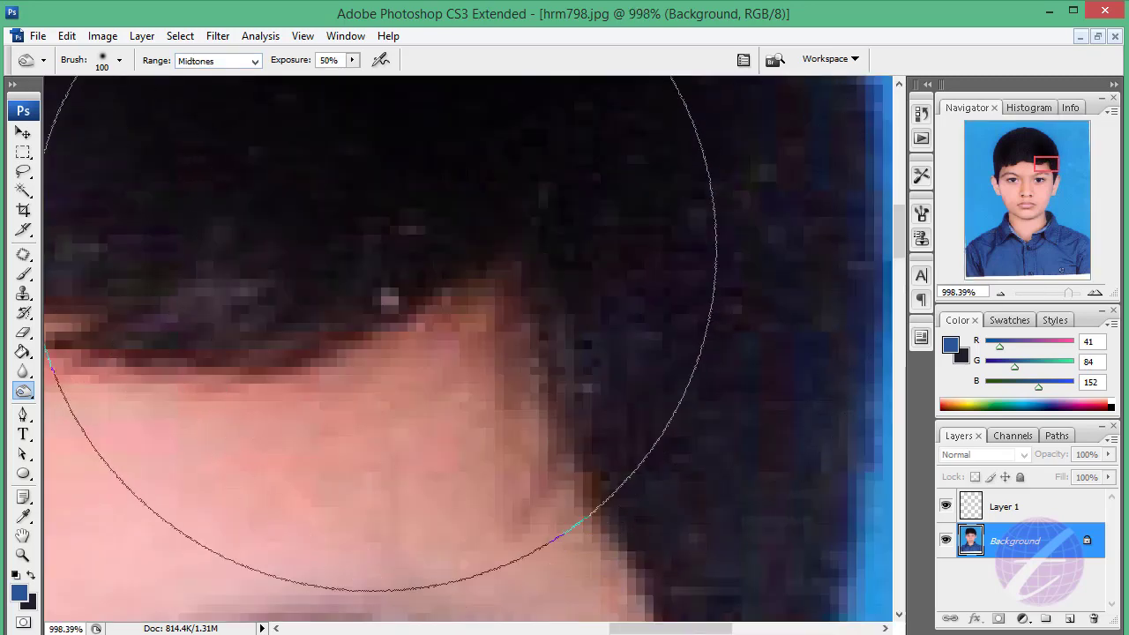
- Clone over a light patch in the hair, then burn the top of the hair
key(s)
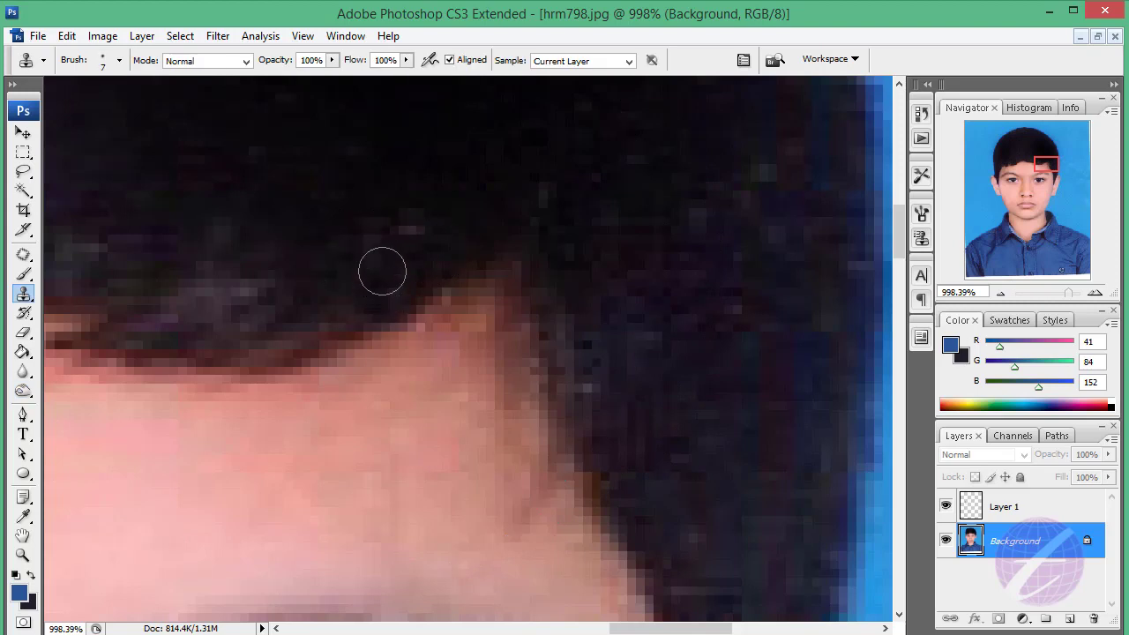
drag(381, 267, 407, 236)
key(ctrl+minus)
key(ctrl+minus)
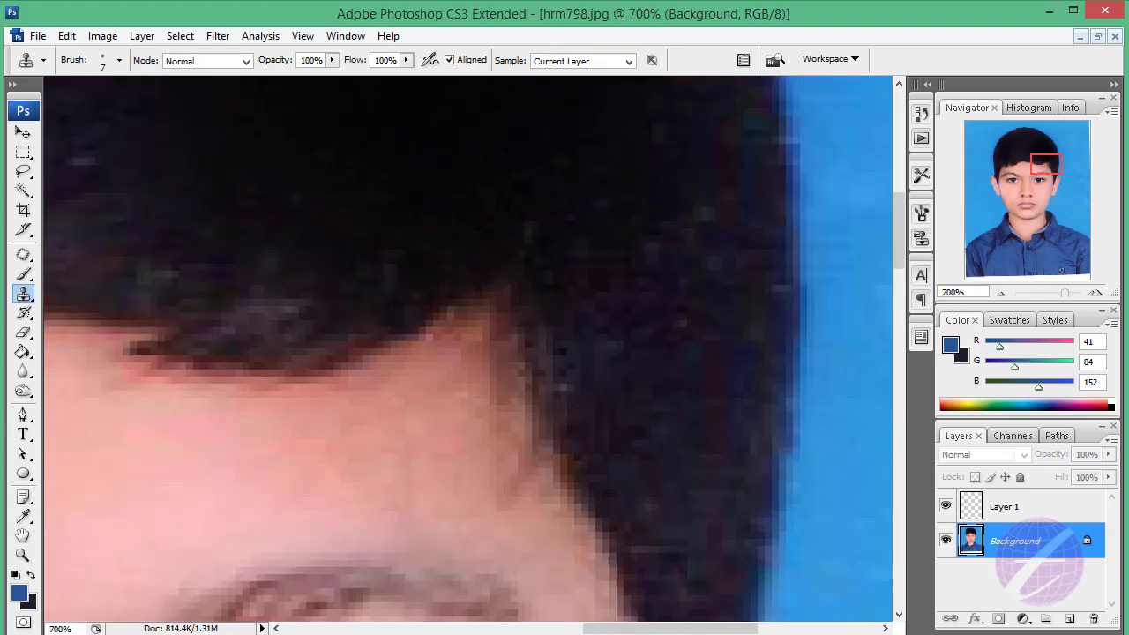
key(ctrl+minus)
key(ctrl+minus)
key(ctrl+minus)
key(ctrl+minus)
key(ctrl+minus)
key(o)
key(bracketleft)
key(bracketleft)
key(bracketleft)
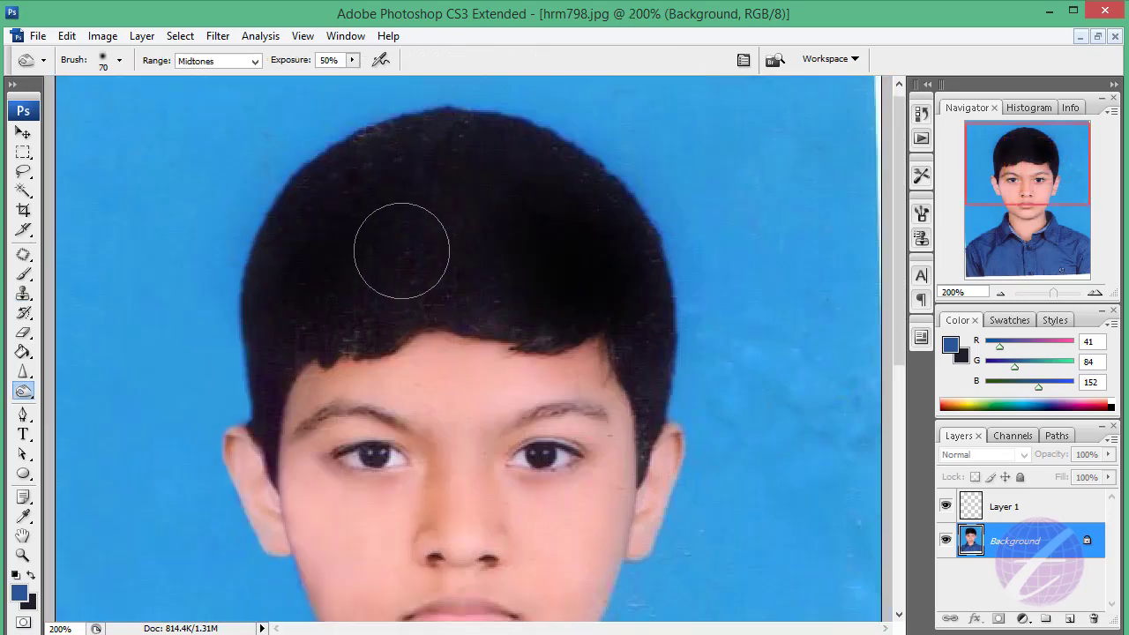
key(bracketleft)
key(bracketleft)
key(bracketleft)
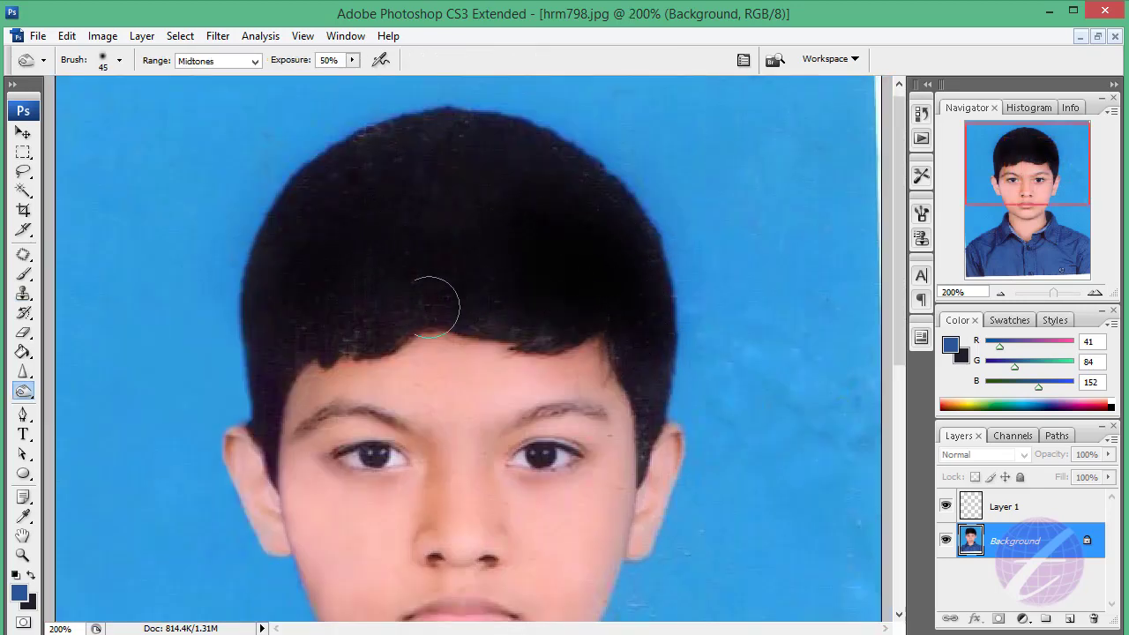
drag(373, 147, 532, 202)
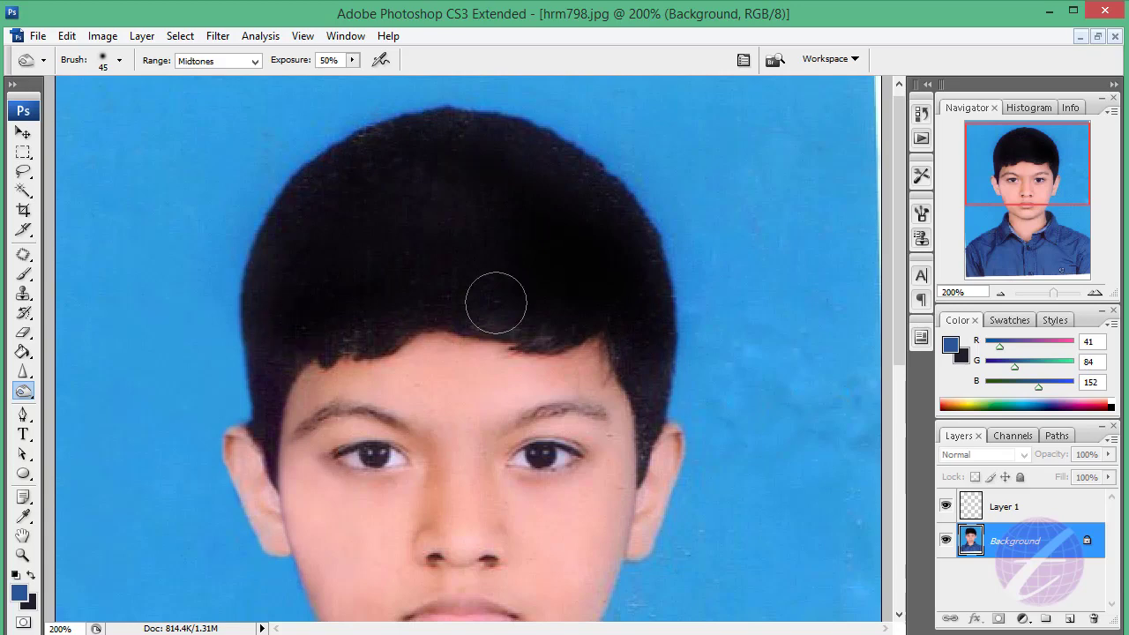
- Burn the light shirt folds, setting Exposure to 10% and brush size to 200
scroll(493, 397, down, 2)
scroll(617, 361, down, 6)
key(bracketright)
key(bracketright)
key(bracketright)
key(bracketright)
key(bracketright)
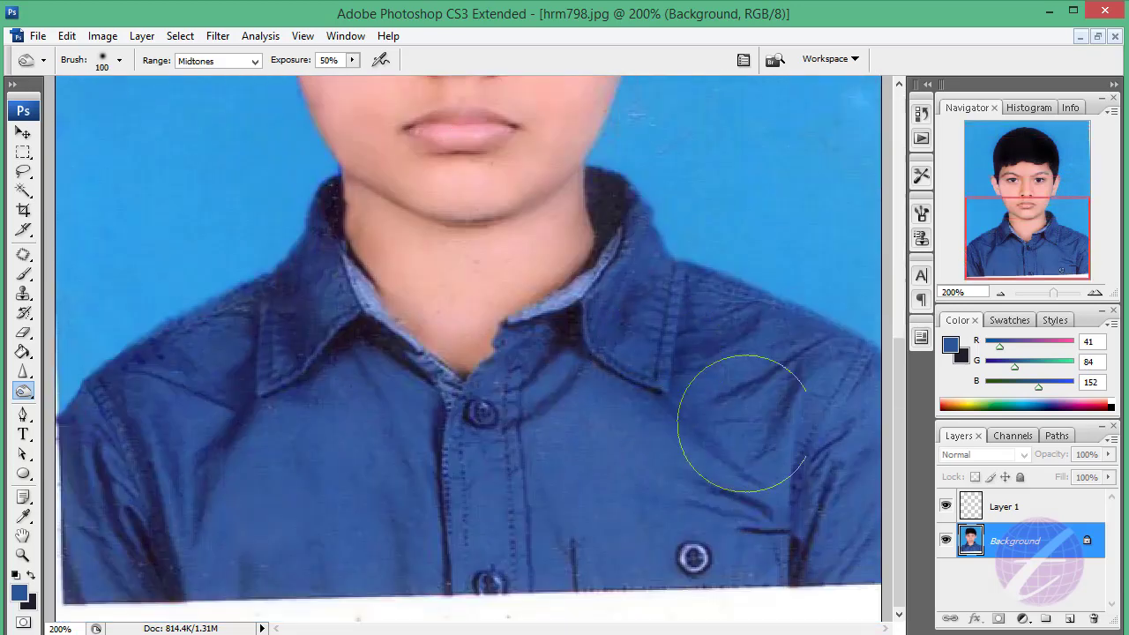
drag(744, 398, 729, 403)
key(Return)
text(10)
key(Return)
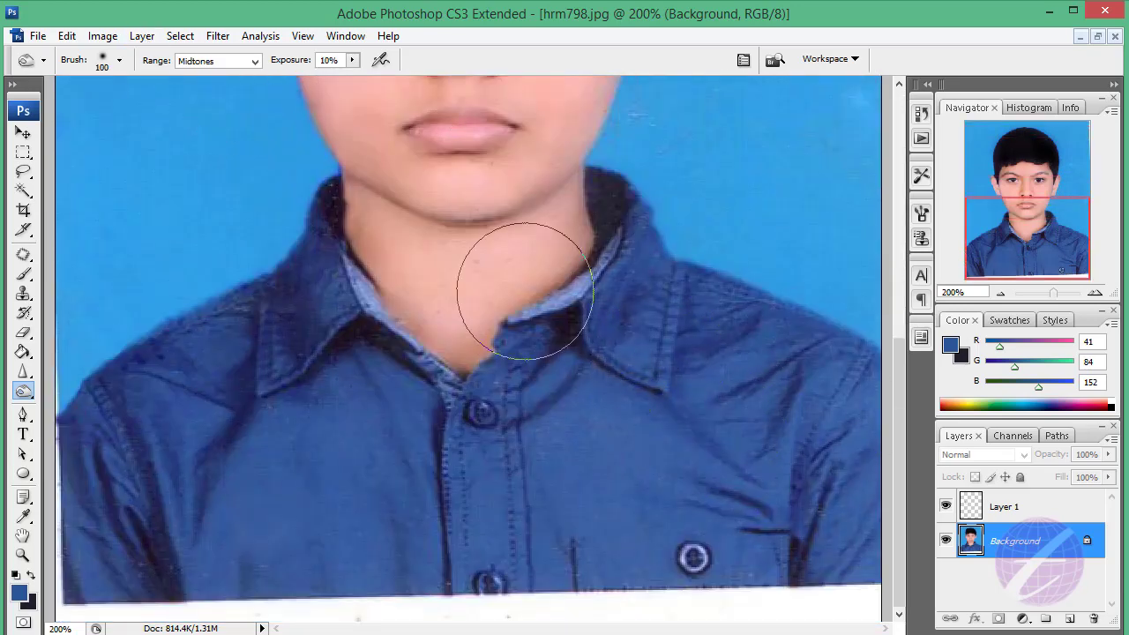
key(bracketright)
key(bracketright)
key(bracketright)
key(bracketright)
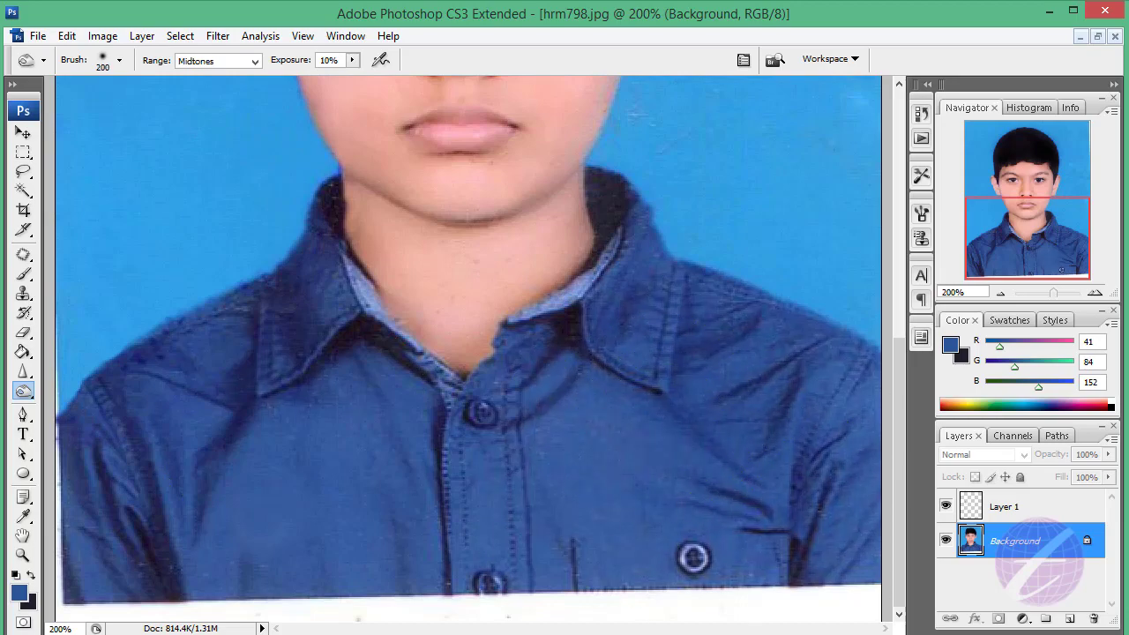
key(ctrl+minus)
key(ctrl+minus)
key(ctrl+minus)
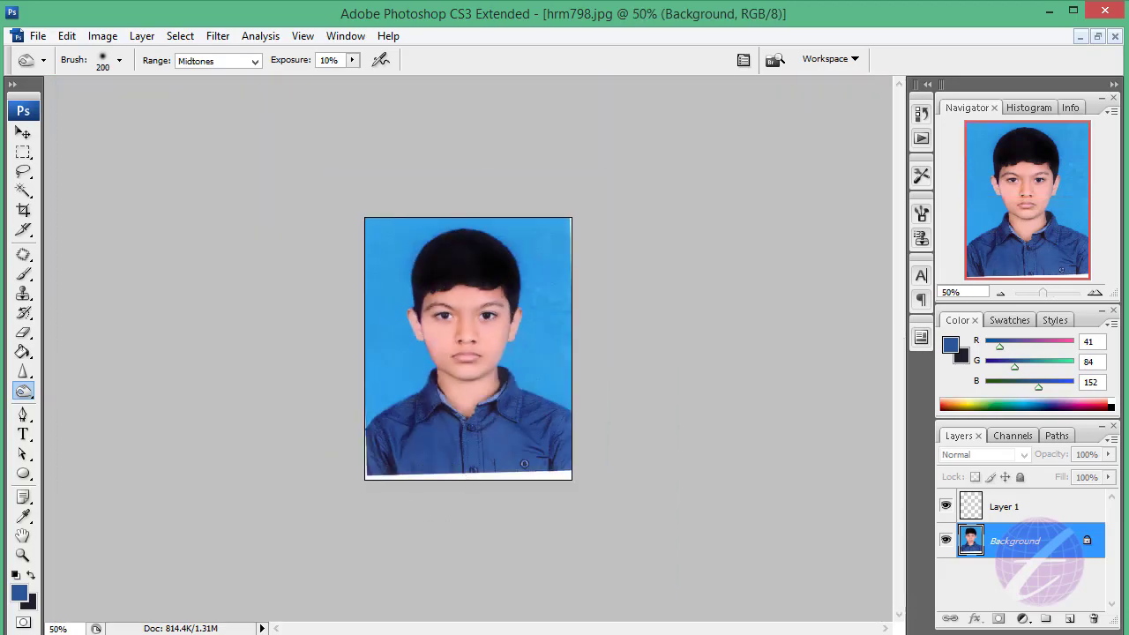
- Measure the tilt along the photo's bottom edge with the Ruler Tool
drag(417, 493, 419, 493)
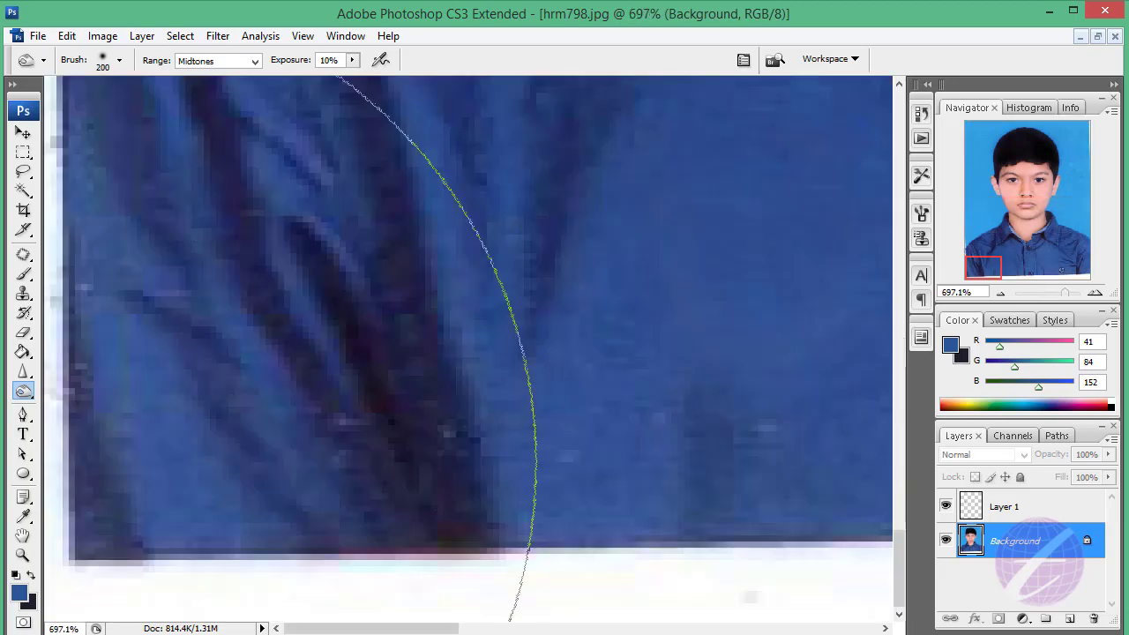
click(24, 514)
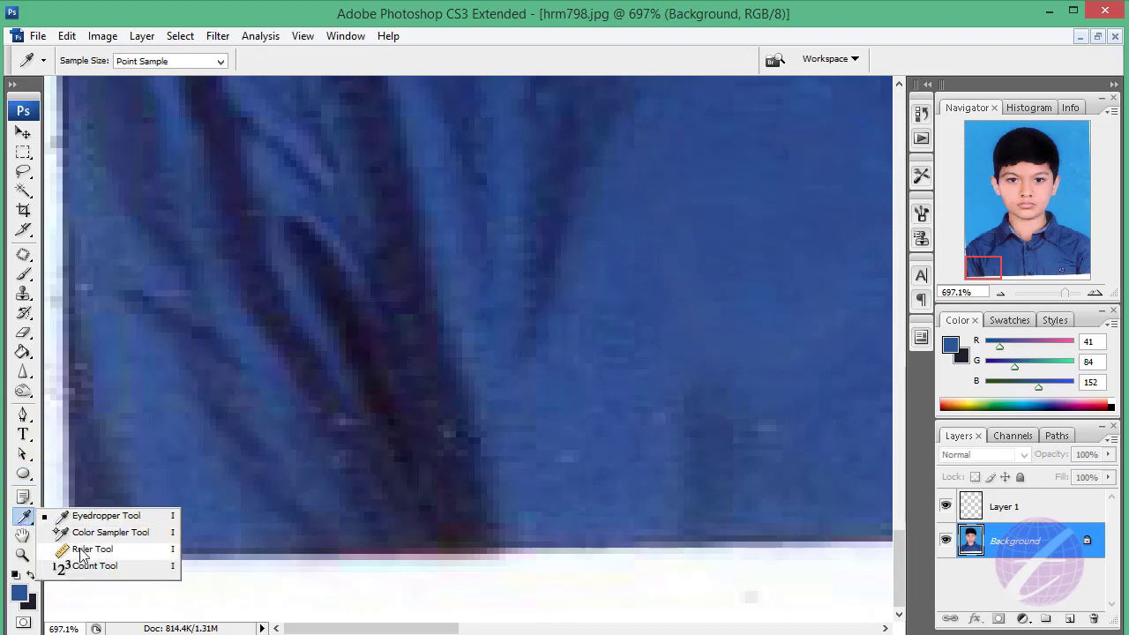
click(84, 549)
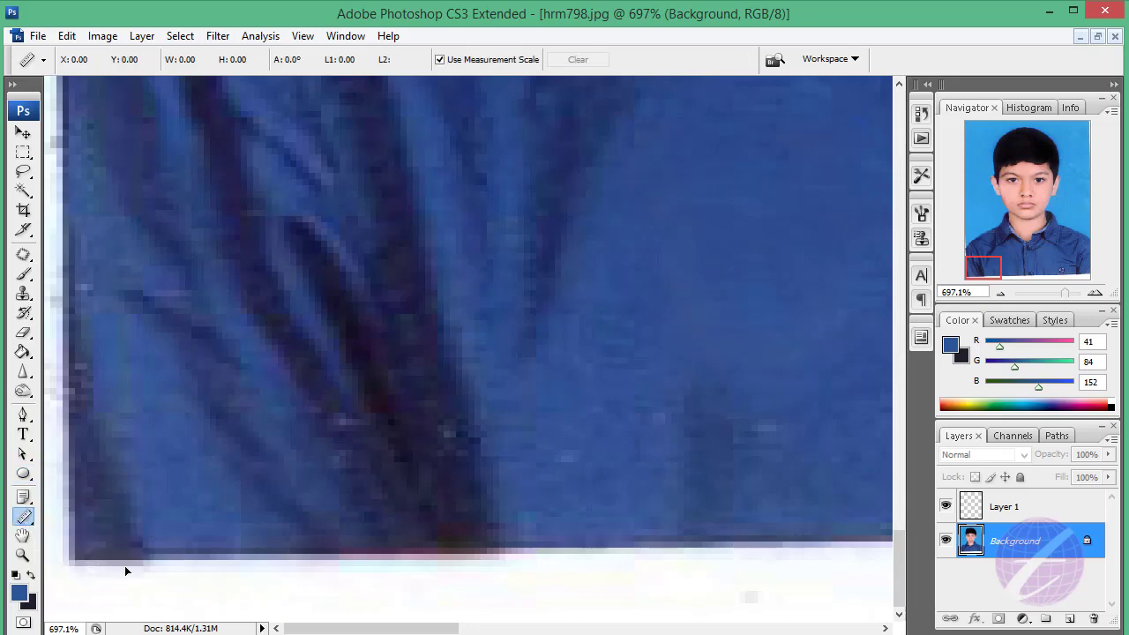
drag(74, 558, 861, 552)
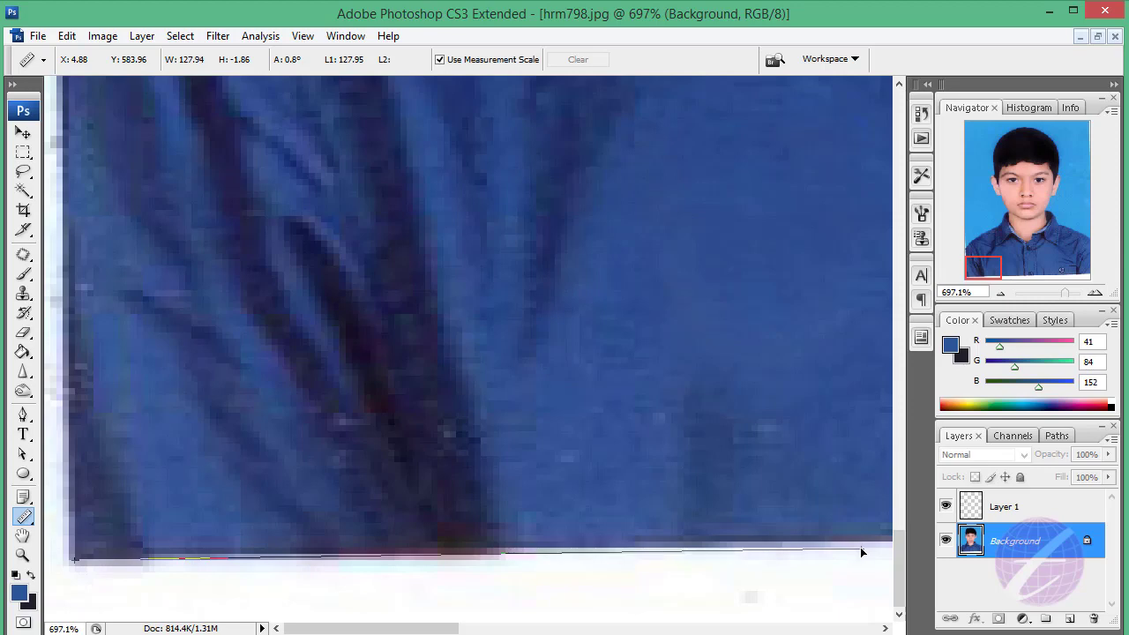
- Rotate the canvas arbitrarily by 0.84° clockwise and return to 100% view
click(109, 39)
mouse_move(132, 213)
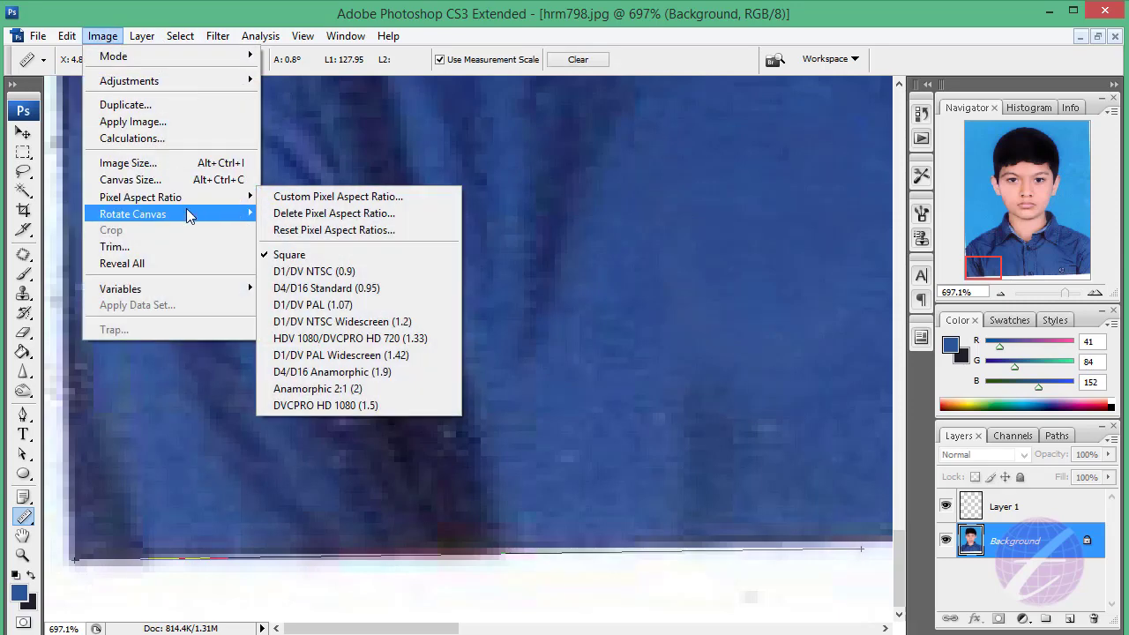
click(307, 261)
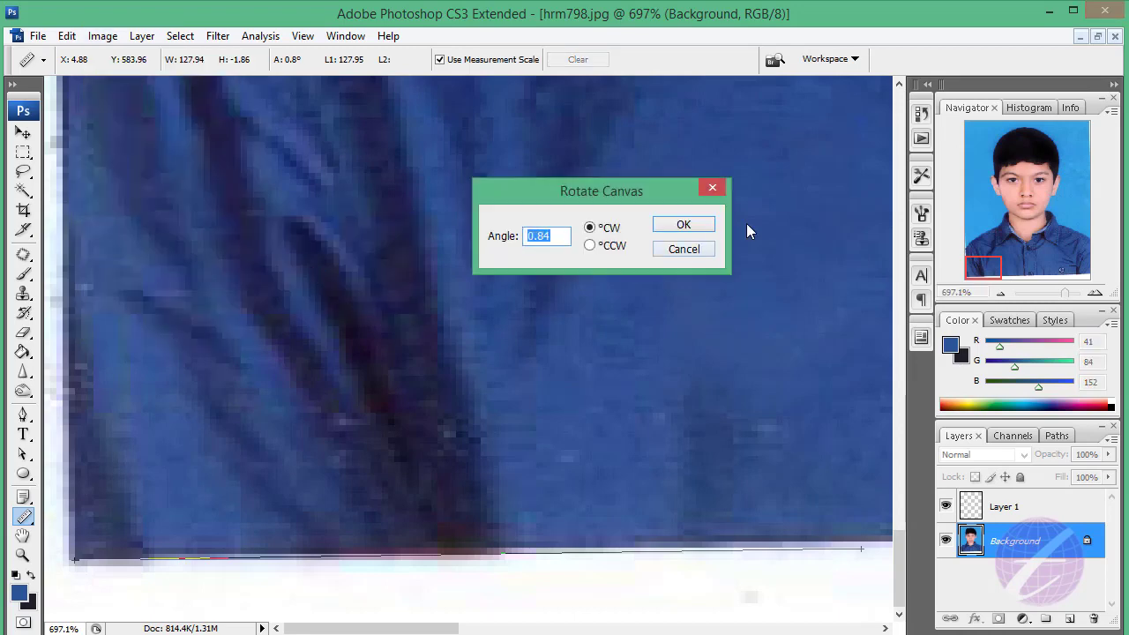
click(683, 226)
key(ctrl+minus)
key(ctrl+minus)
key(ctrl+minus)
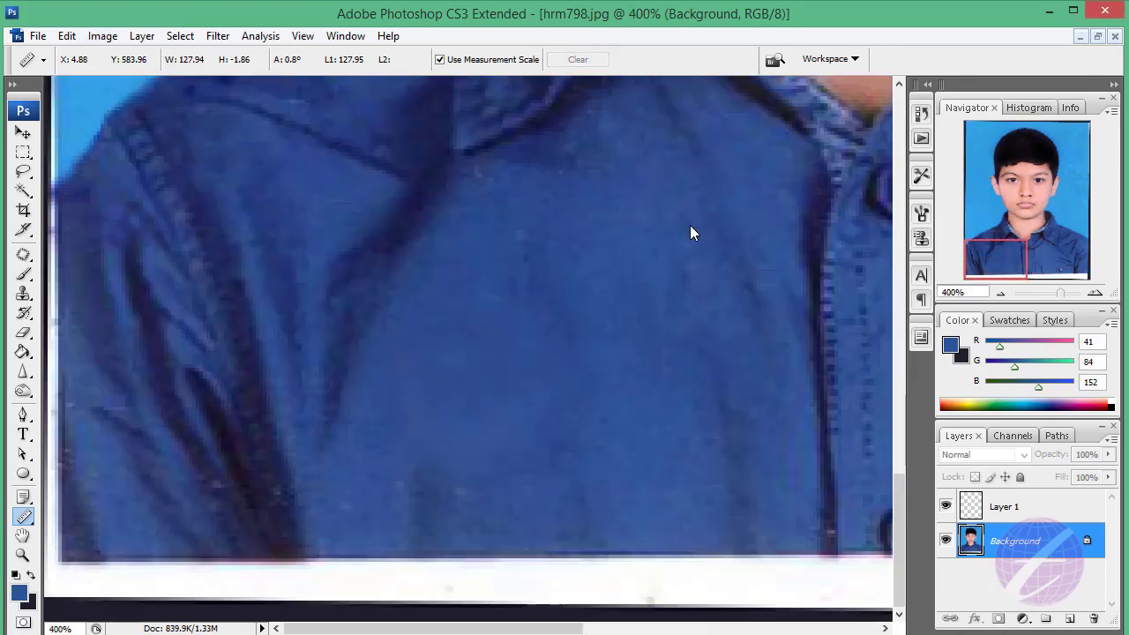
key(ctrl+minus)
key(ctrl+minus)
key(ctrl+minus)
key(ctrl+minus)
key(ctrl+plus)
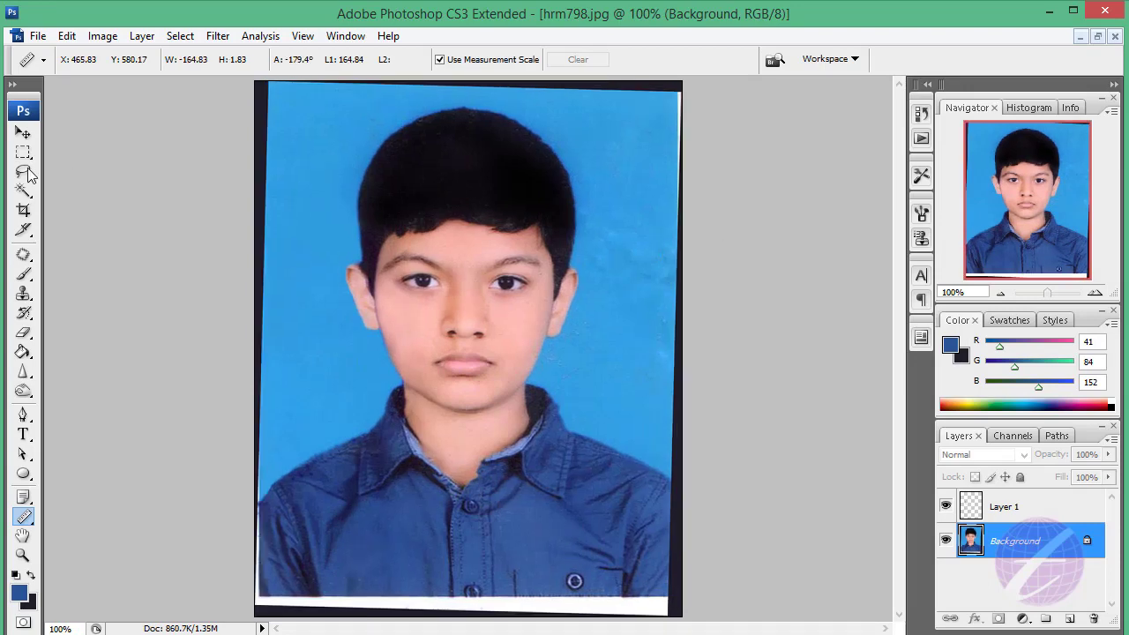
- Marquee the picture area inside its borders, crop to it, and deselect
click(23, 151)
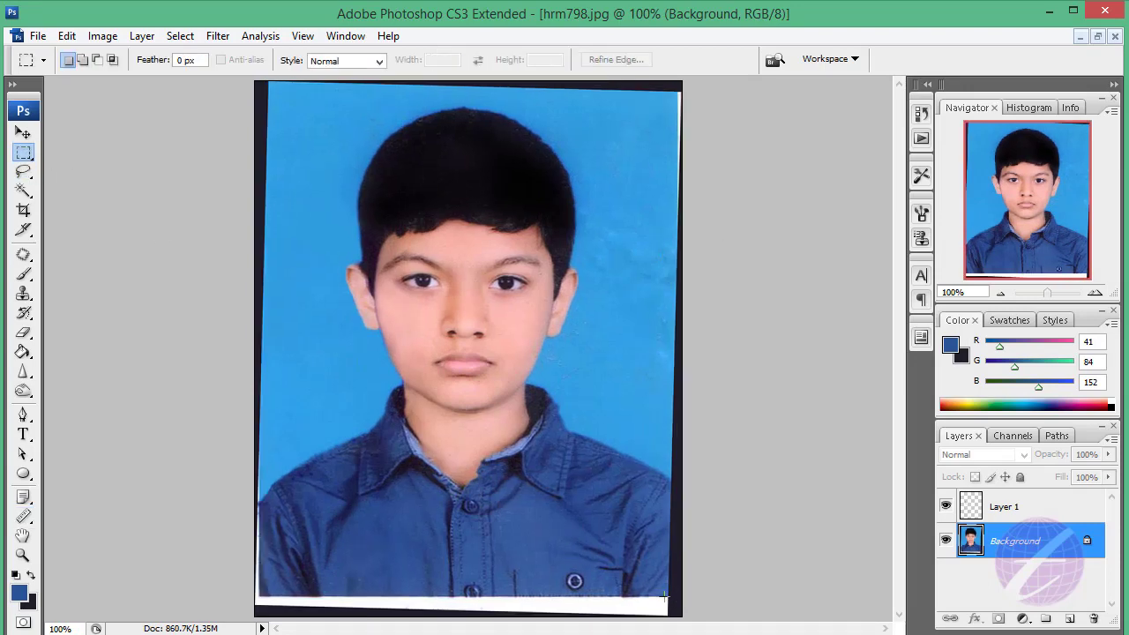
key(ctrl+z)
drag(286, 176, 263, 86)
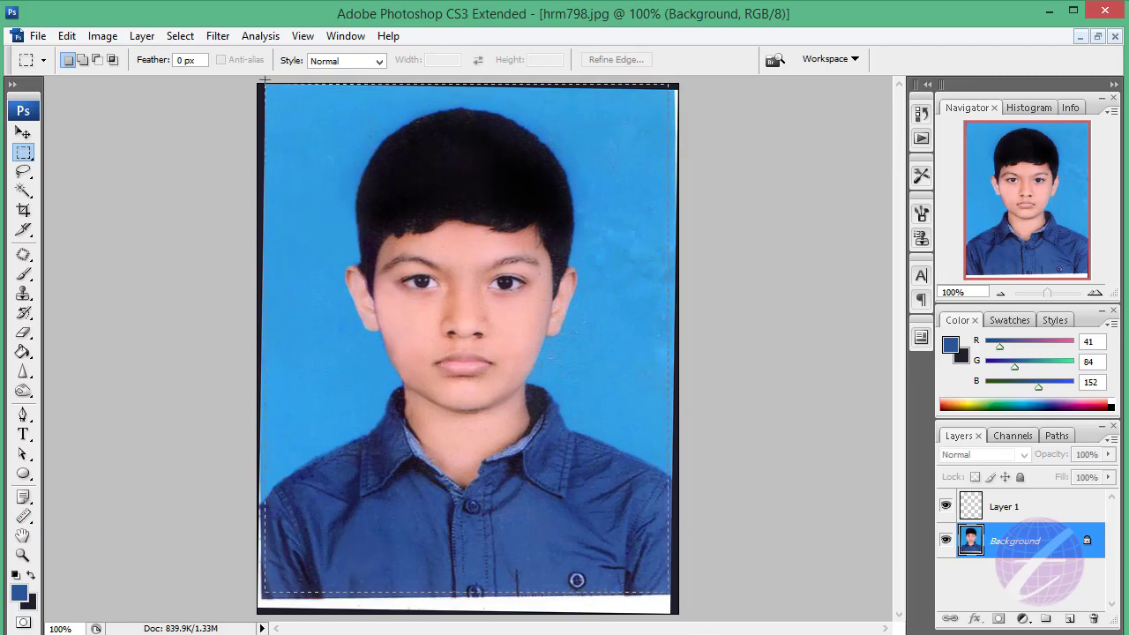
drag(261, 80, 264, 85)
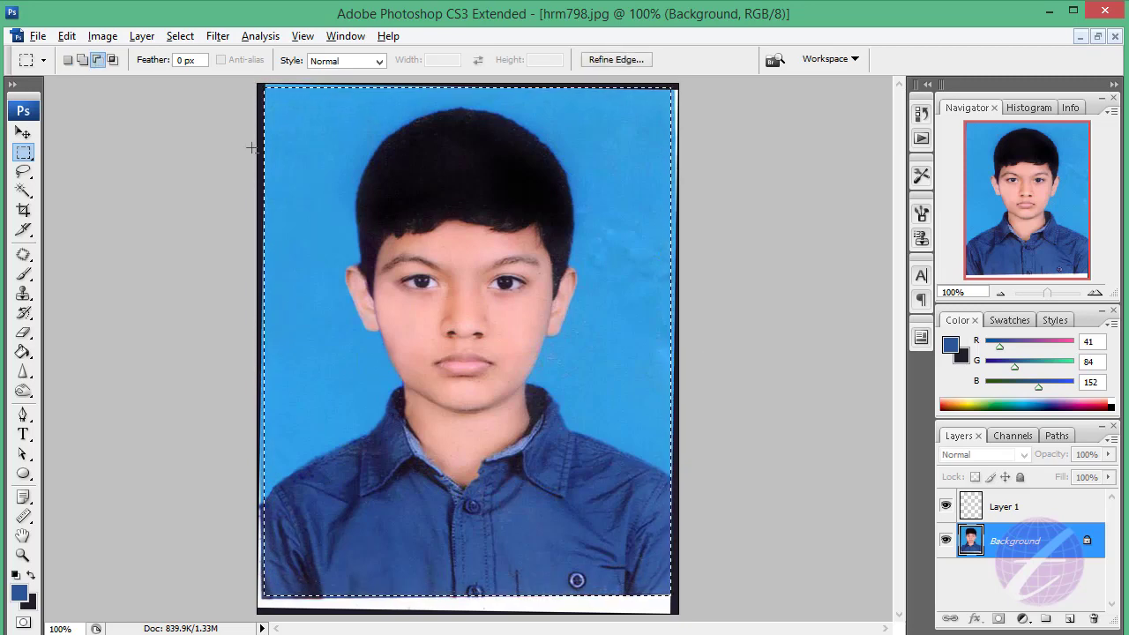
click(102, 36)
click(113, 230)
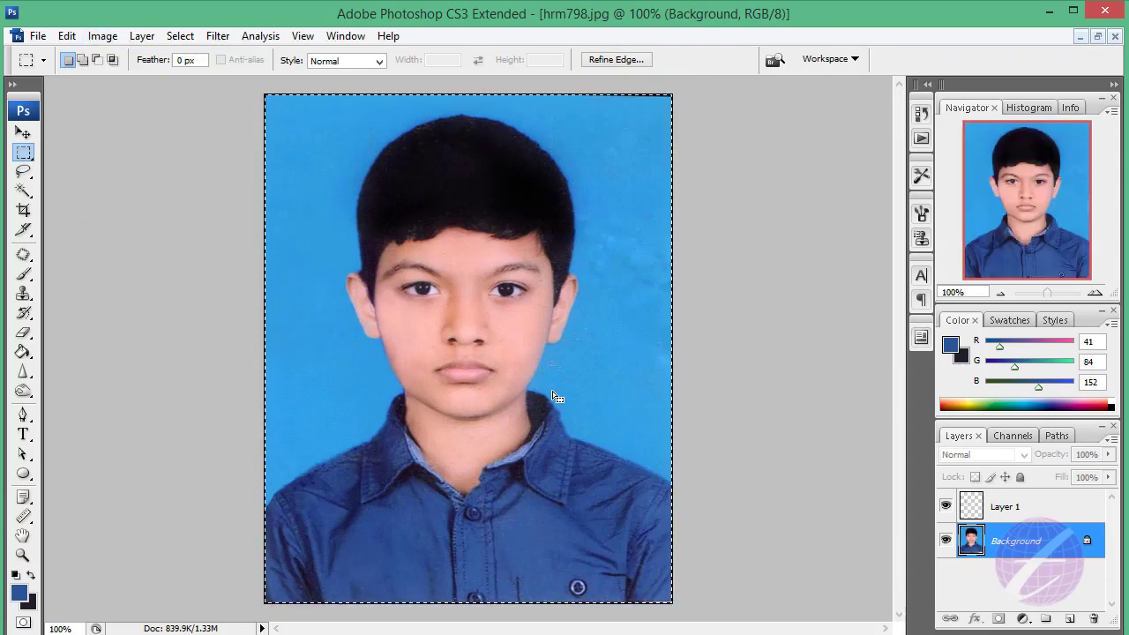
key(ctrl+d)
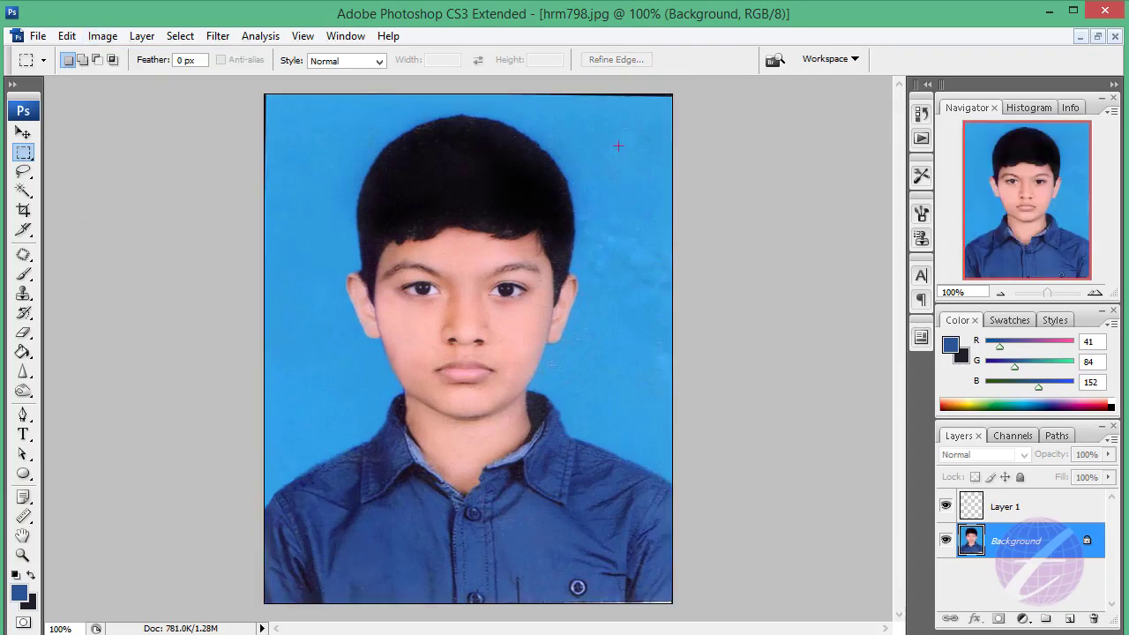
drag(647, 74, 524, 172)
- With the Clone Stamp, paint blue over the dark strip along the top edge
key(s)
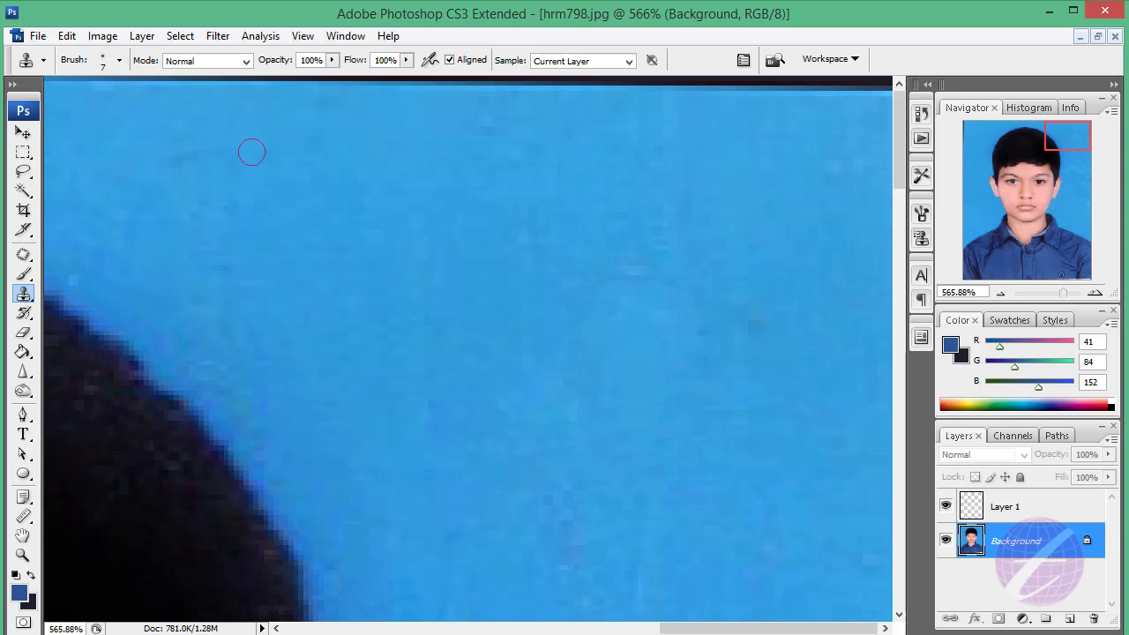
mouse_move(285, 97)
mouse_down()
mouse_move(141, 88)
mouse_move(886, 88)
mouse_up()
key(Tab)
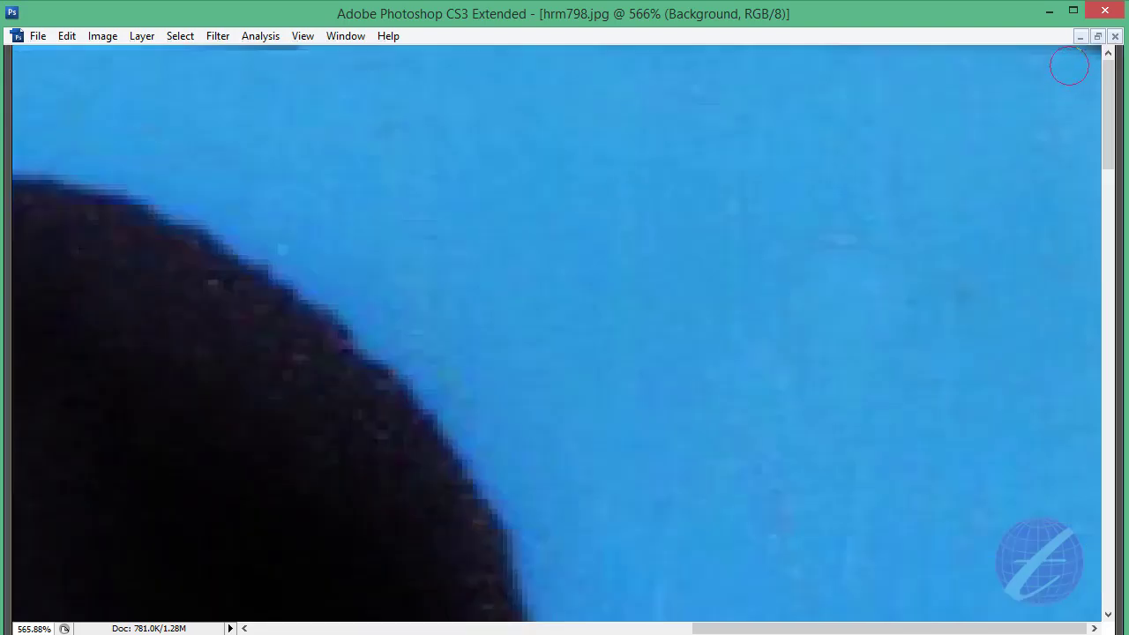
- Sample clean blue with a larger brush and cover the light specks right of and below the ear
scroll(544, 120, left, 5)
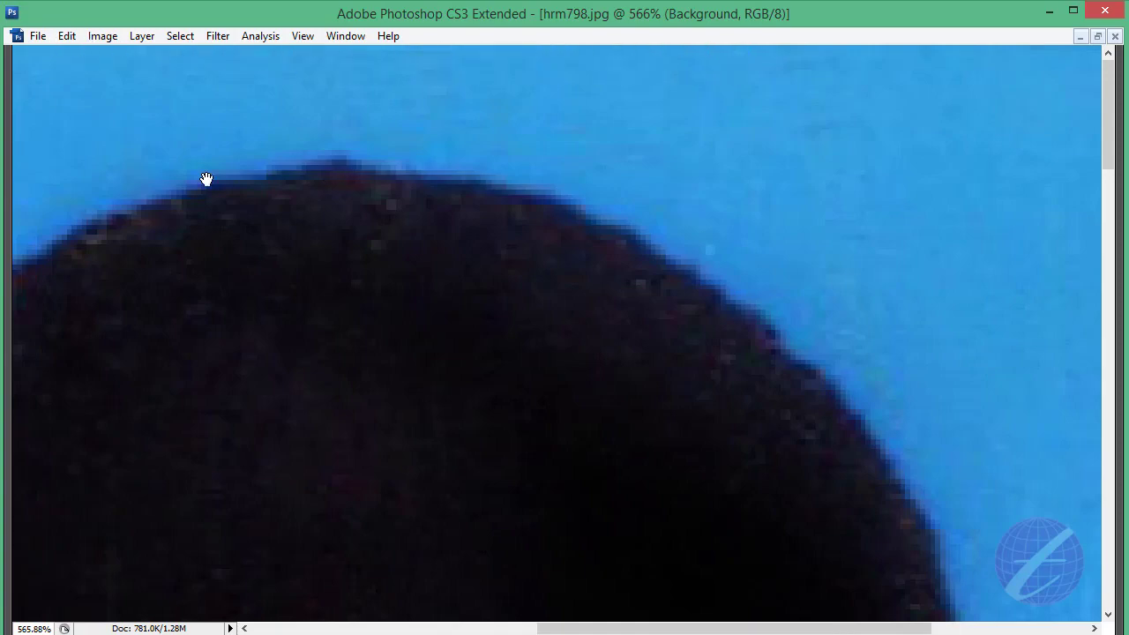
scroll(206, 179, left, 8)
scroll(65, 232, down, 2)
scroll(20, 415, down, 3)
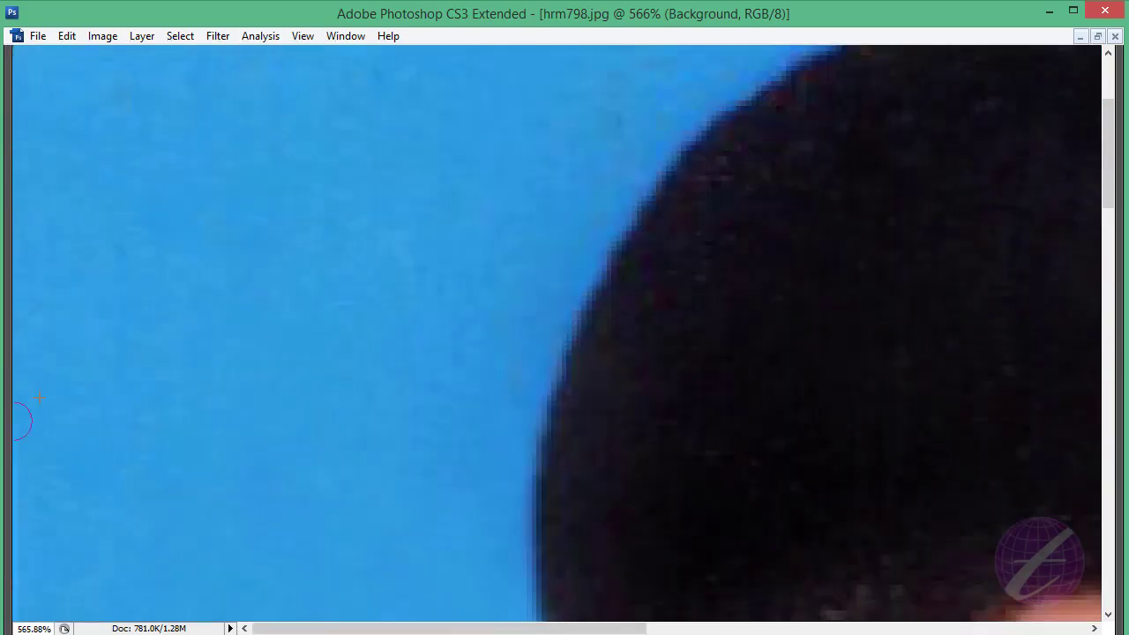
scroll(26, 511, down, 5)
scroll(227, 156, down, 6)
scroll(227, 220, down, 5)
scroll(255, 397, down, 3)
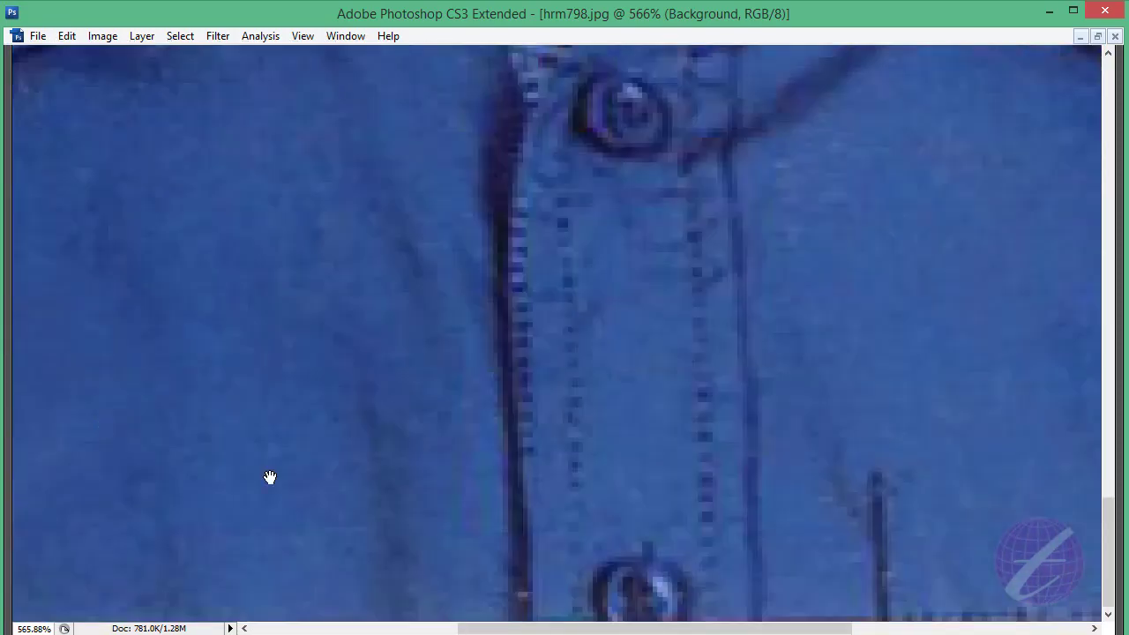
scroll(265, 502, up, 2)
scroll(221, 529, up, 1)
scroll(749, 403, down, 3)
scroll(970, 390, right, 1)
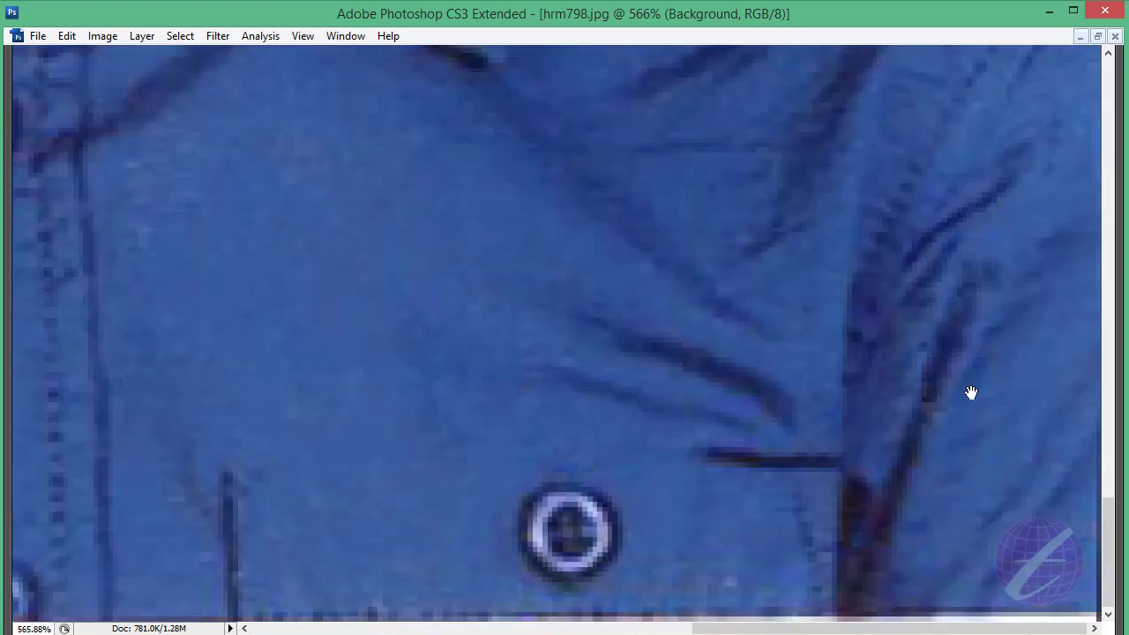
scroll(970, 391, up, 8)
scroll(895, 401, right, 8)
key(])
key(])
key(])
click(1015, 362)
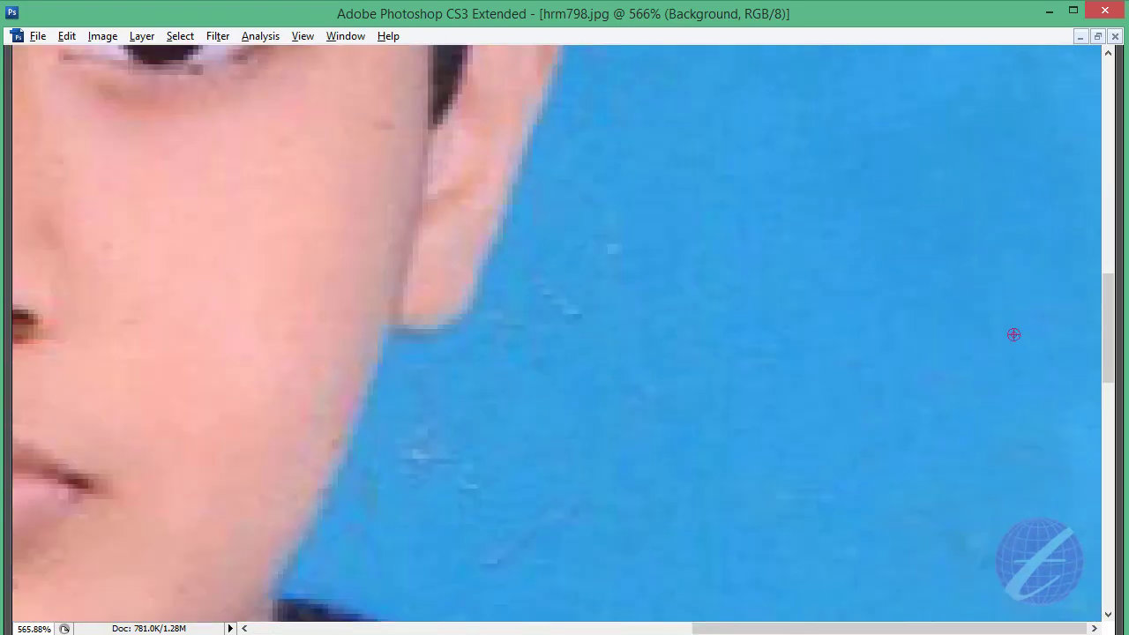
click(1016, 473)
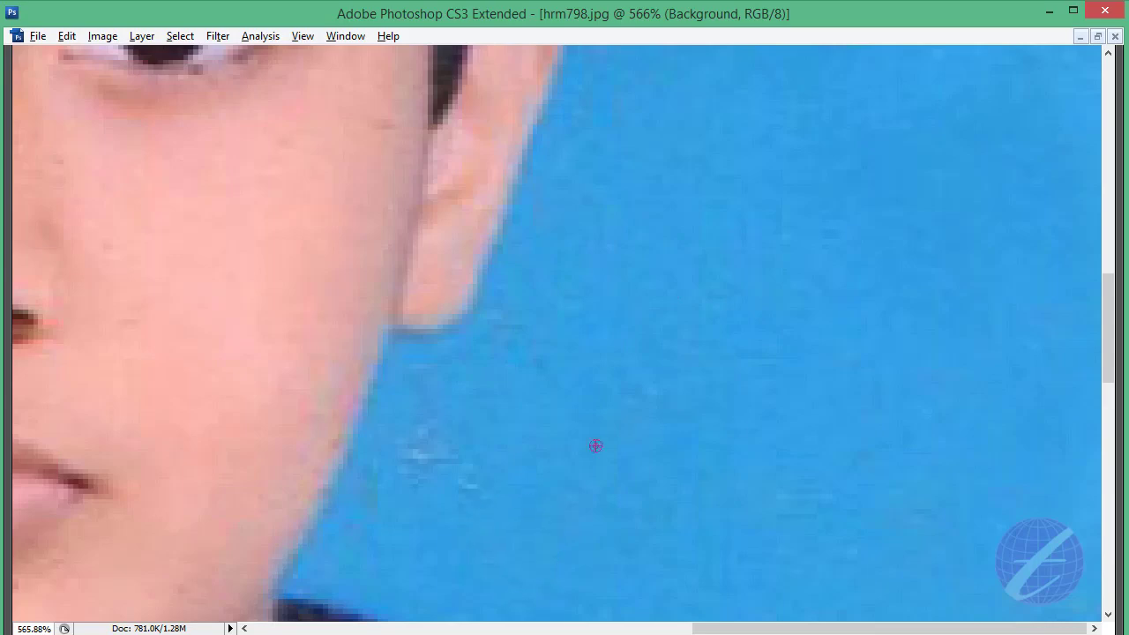
click(438, 451)
drag(793, 446, 739, 495)
scroll(738, 494, up, 8)
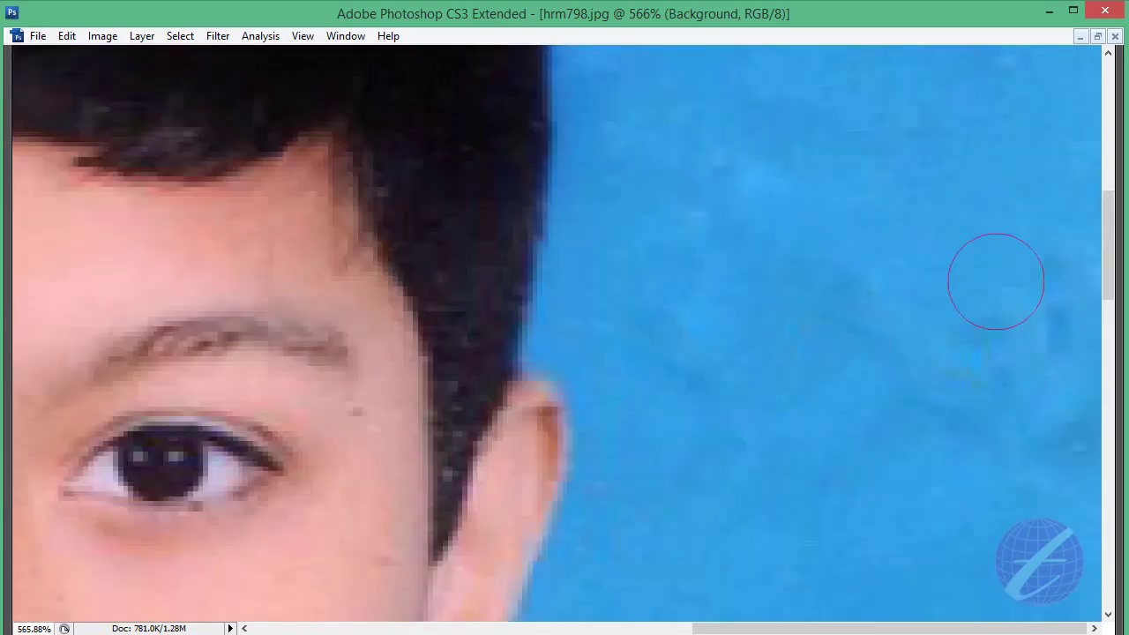
scroll(1041, 291, down, 4)
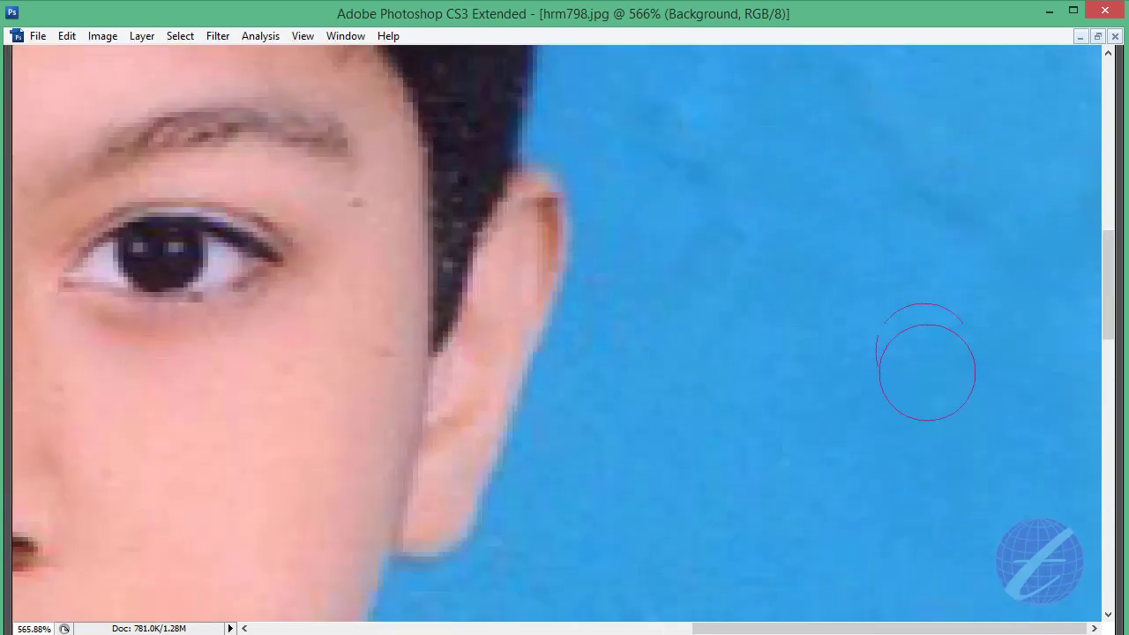
- Smooth the lighter patches in the blue background right of the head, returning to 100% zoom
key(ctrl+minus)
key(ctrl+minus)
key(ctrl+minus)
key(ctrl+minus)
key(ctrl+minus)
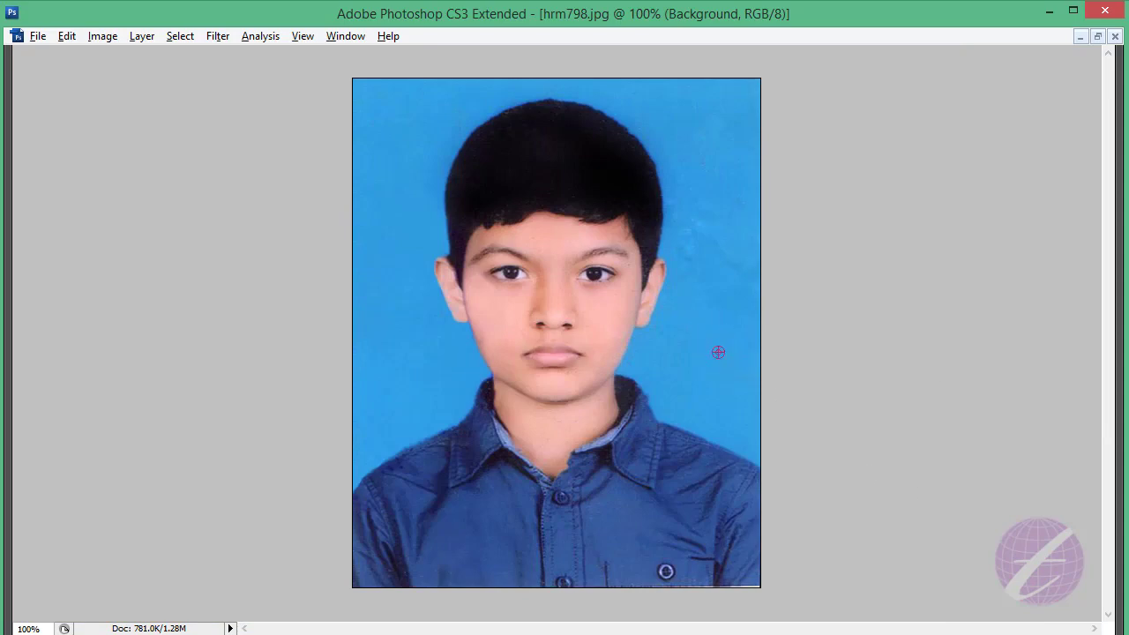
key(Tab)
click(101, 60)
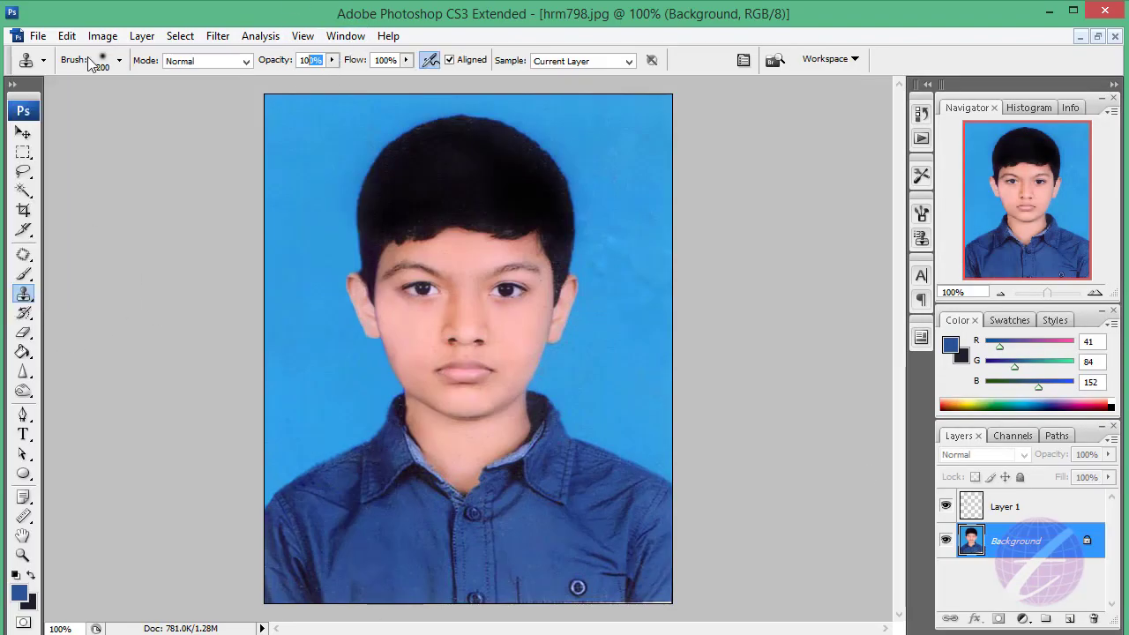
key(Tab)
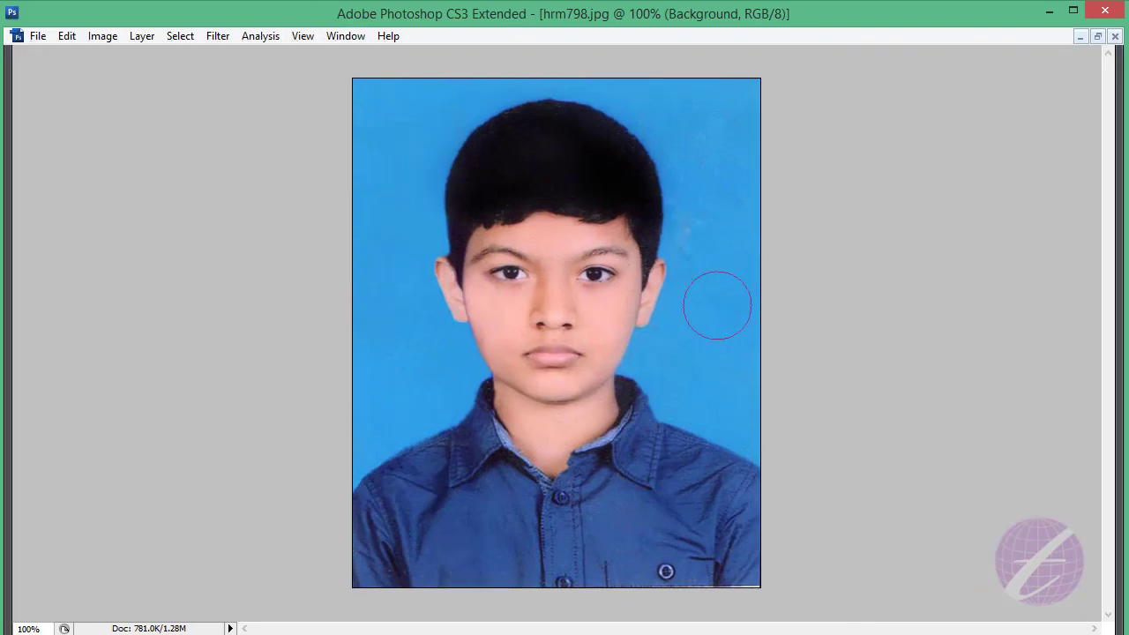
mouse_move(717, 306)
mouse_down()
mouse_move(712, 222)
mouse_move(728, 129)
mouse_up()
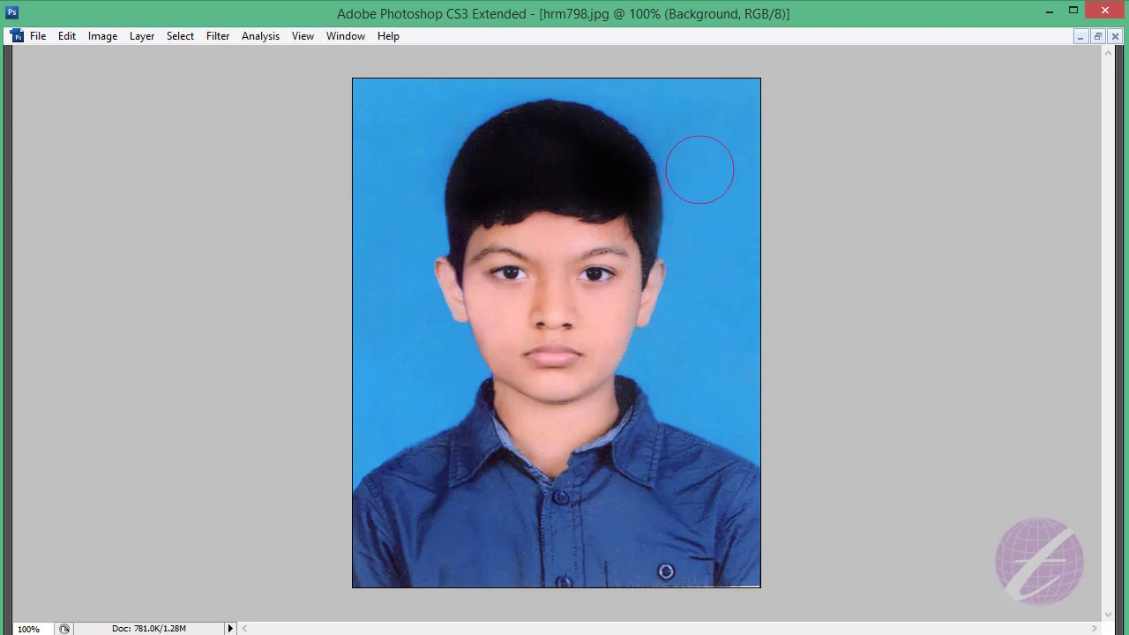
key(ctrl+minus)
key(ctrl+plus)
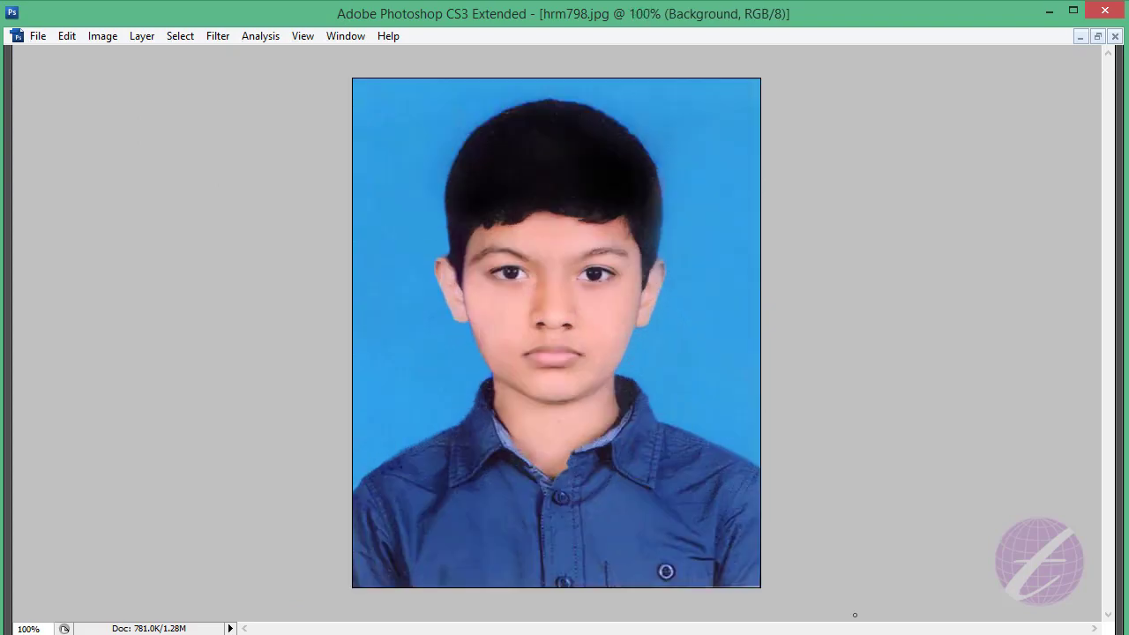
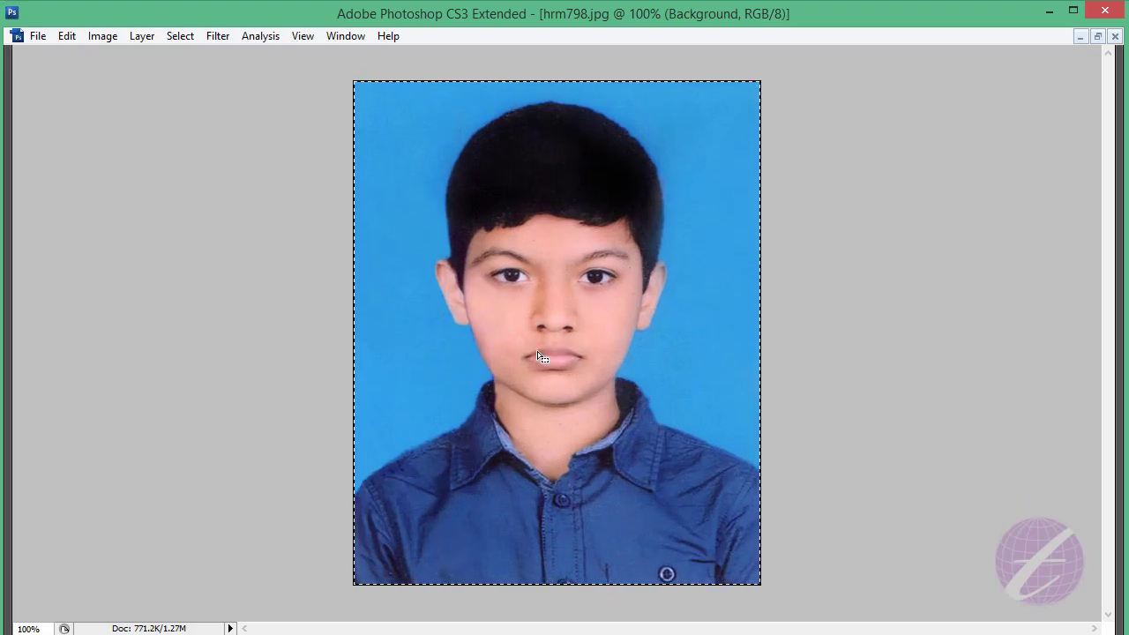
- Apply Auto Contrast to the portrait
click(811, 412)
click(95, 40)
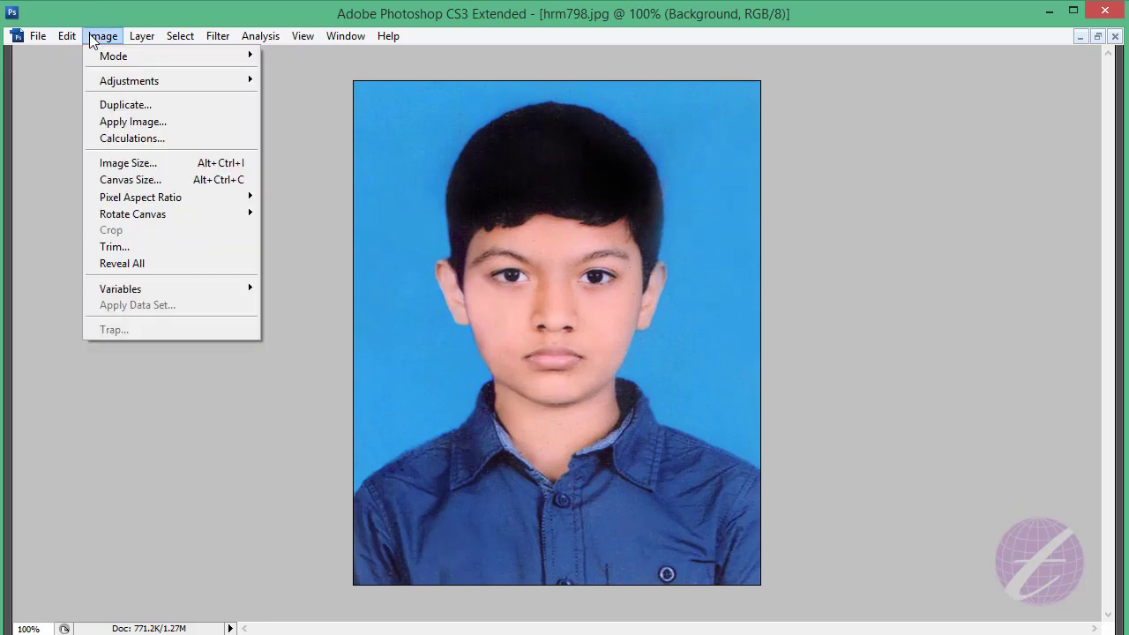
mouse_move(129, 80)
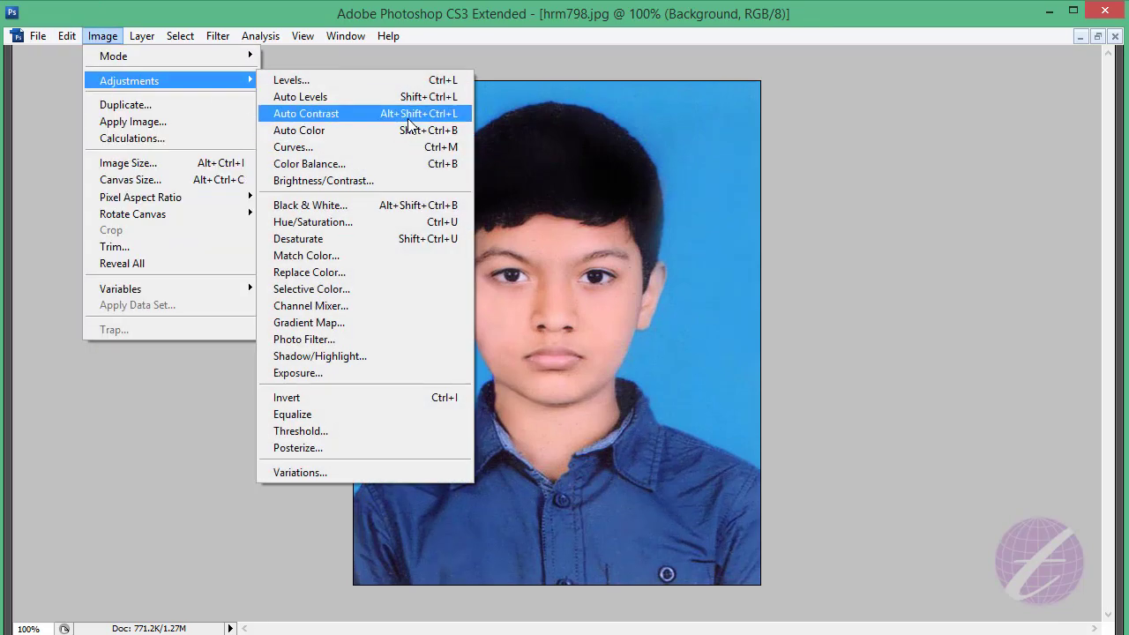
click(408, 120)
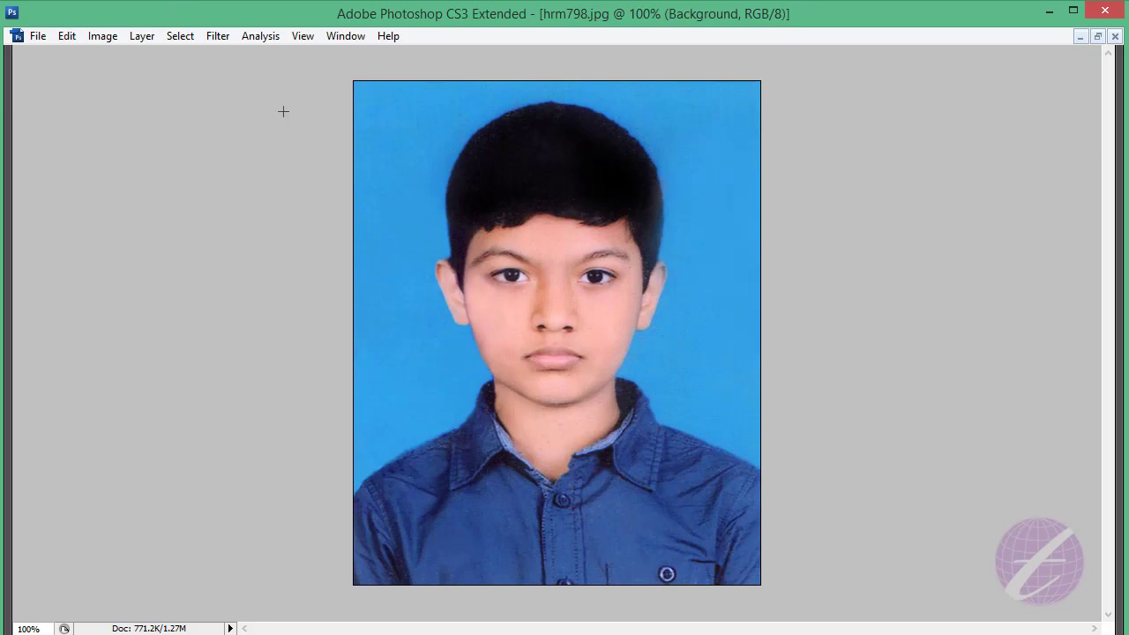
- Set the Color Balance midtones to -10, +10, -6
click(97, 37)
mouse_move(129, 80)
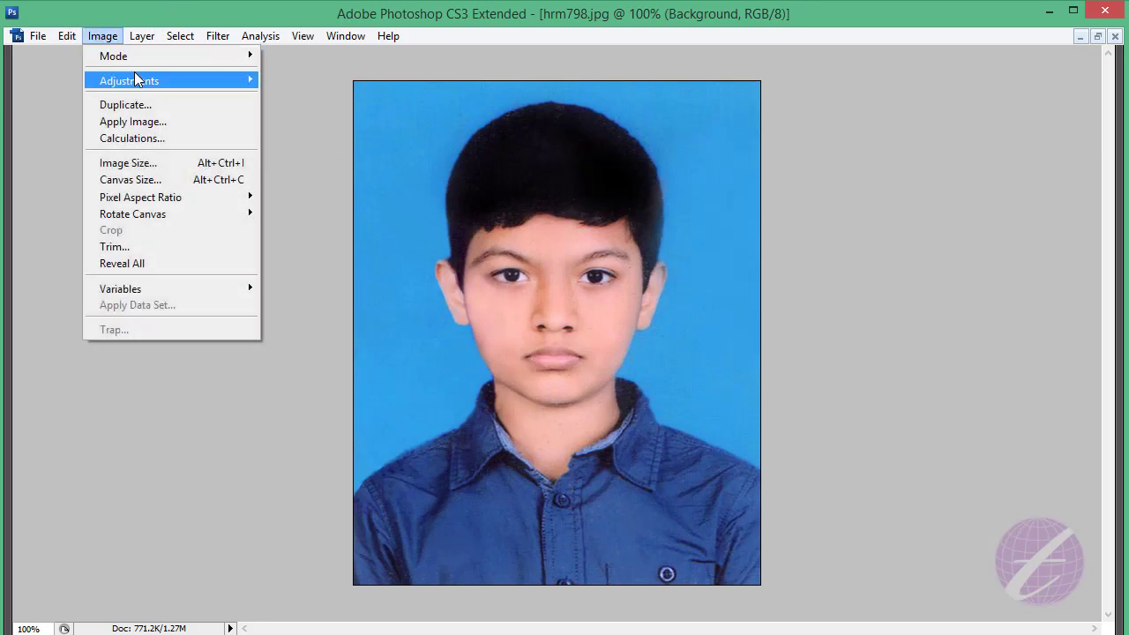
click(448, 168)
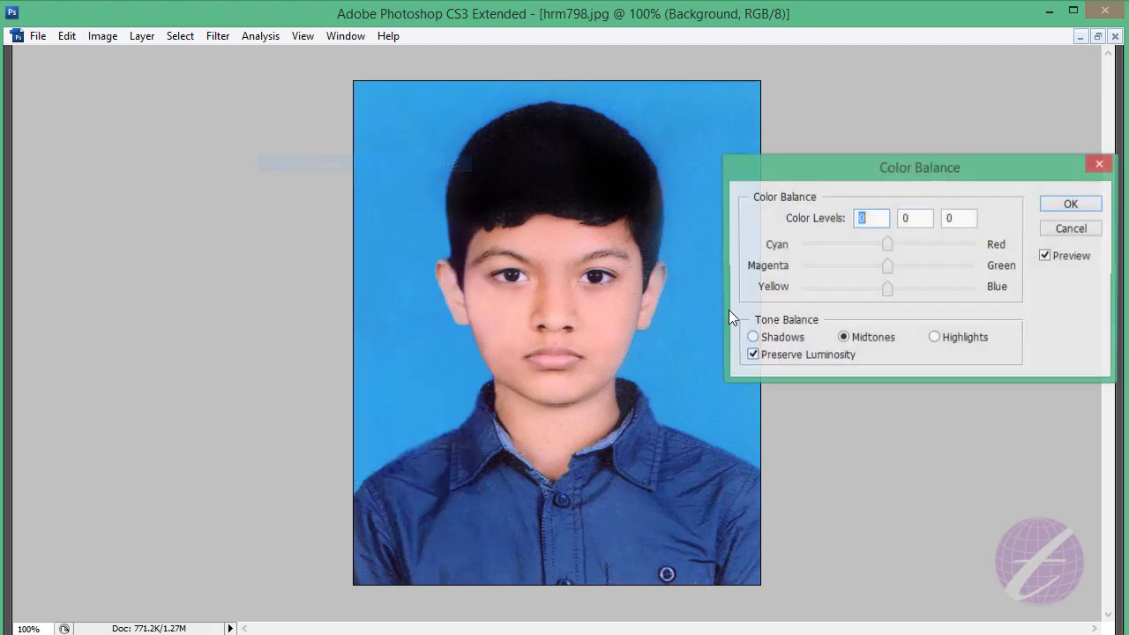
drag(887, 247, 896, 269)
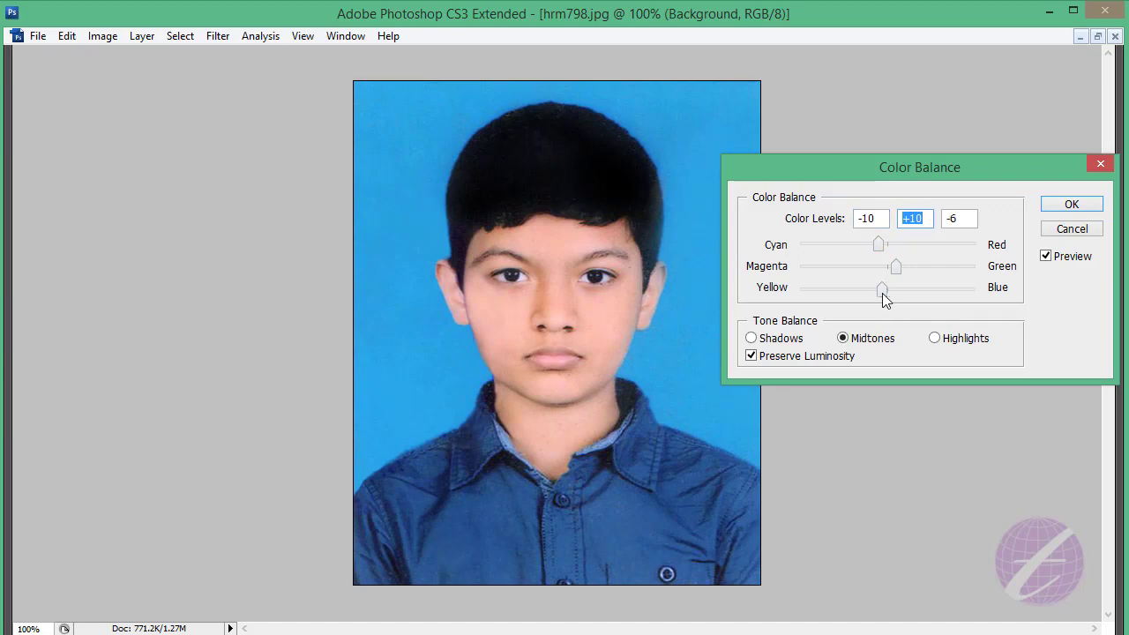
click(1070, 211)
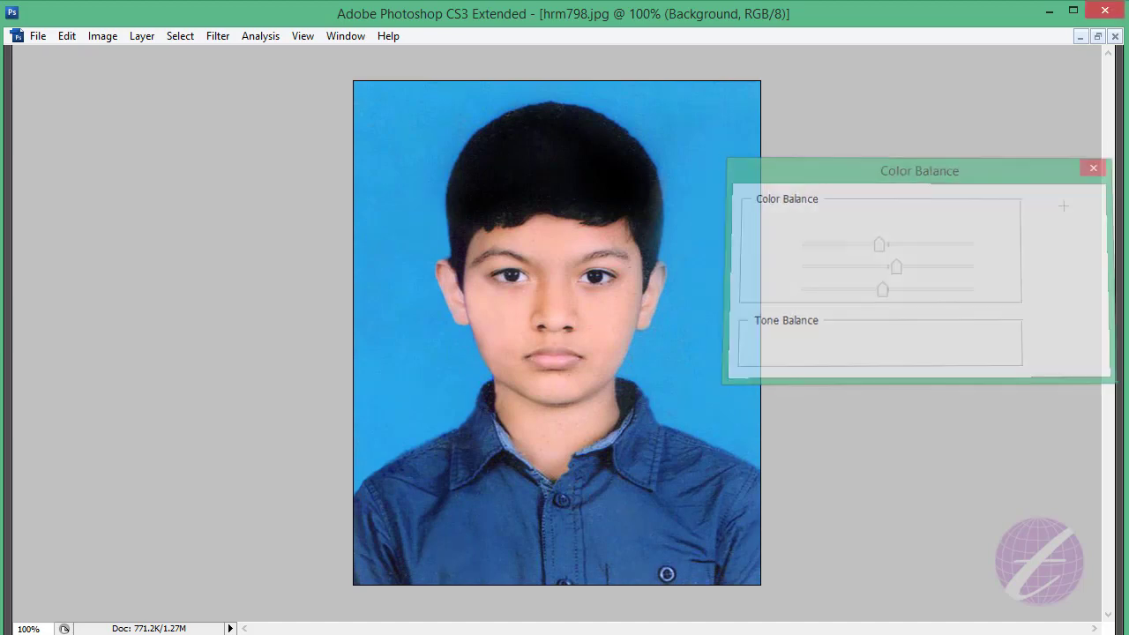
- Merge Layer 1 into the Background layer
key(Tab)
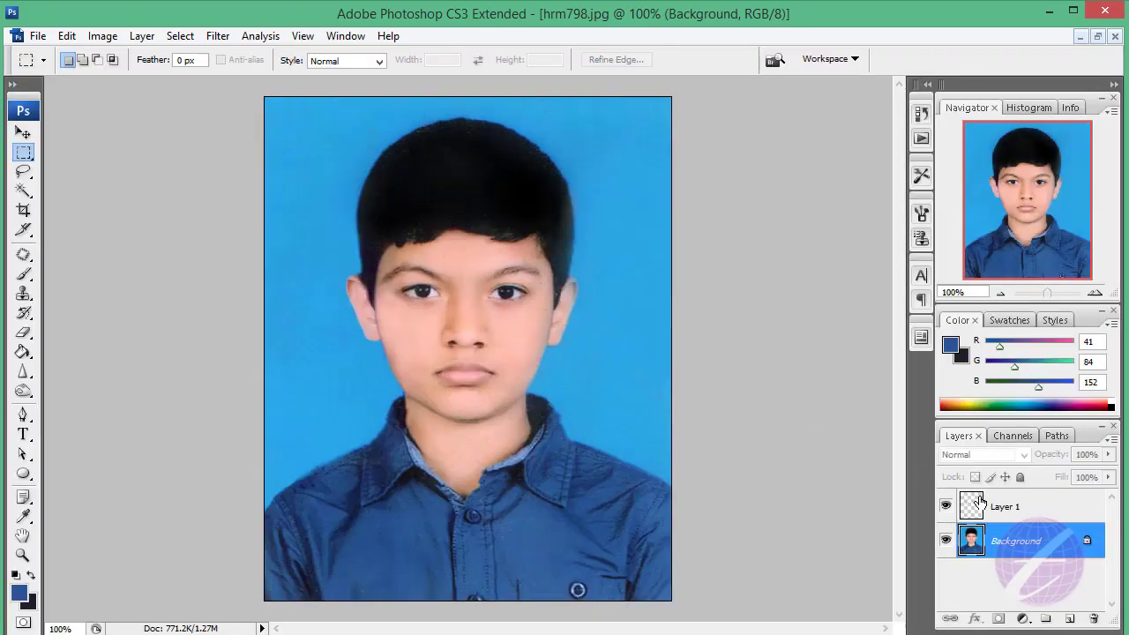
shift+click(979, 502)
right_click(1025, 507)
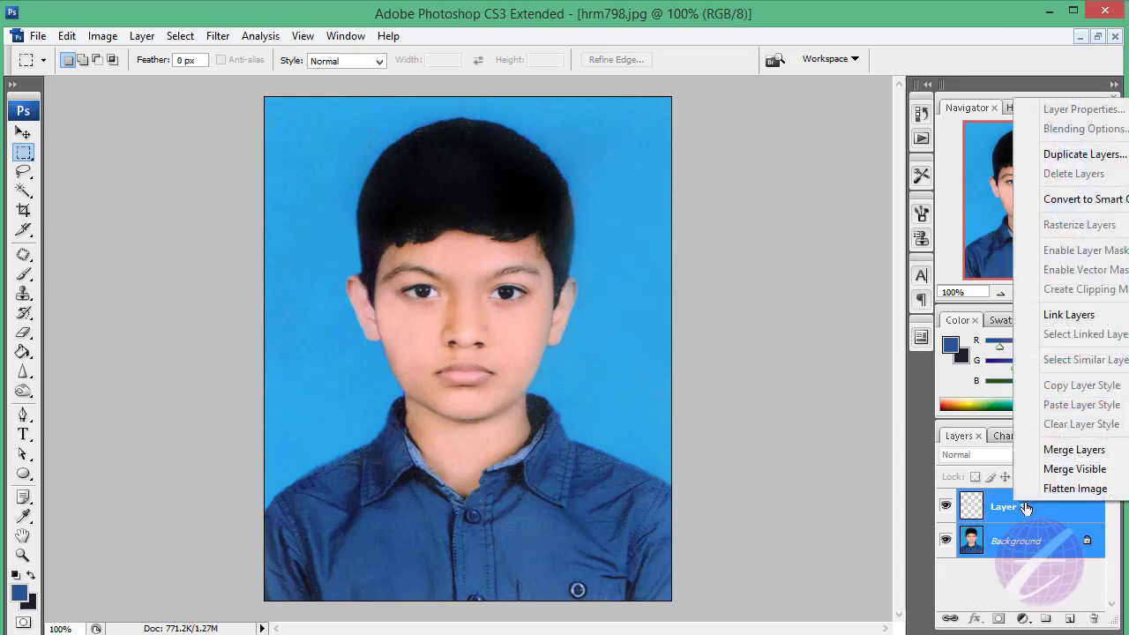
click(1027, 449)
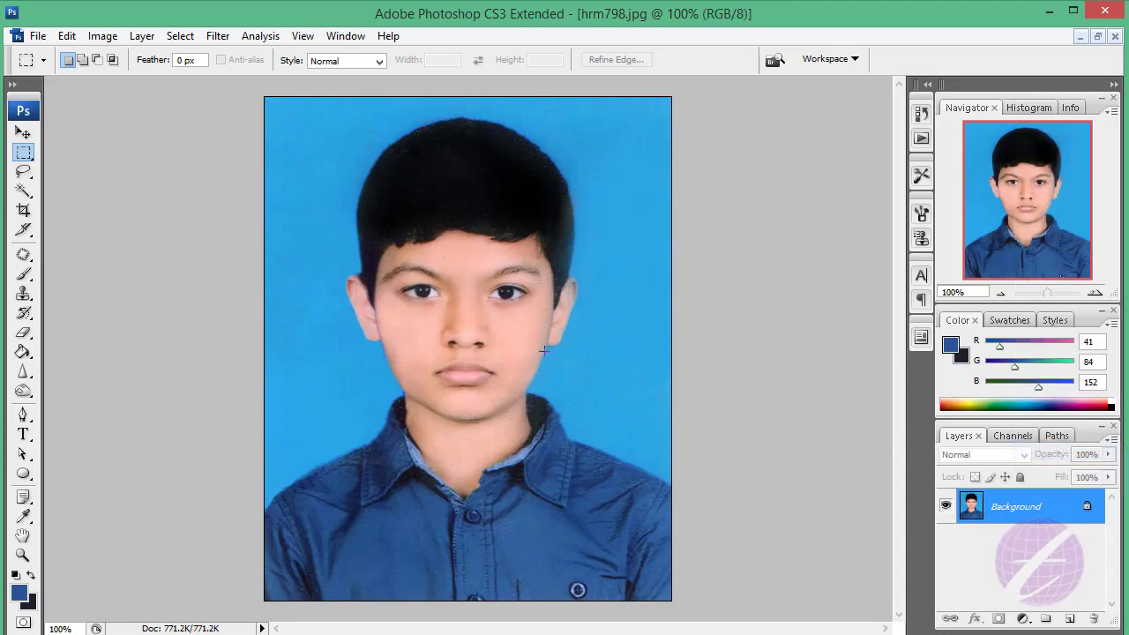
- Apply Brightness 10 and Contrast 5, then reapply Auto Contrast
click(105, 39)
mouse_move(128, 80)
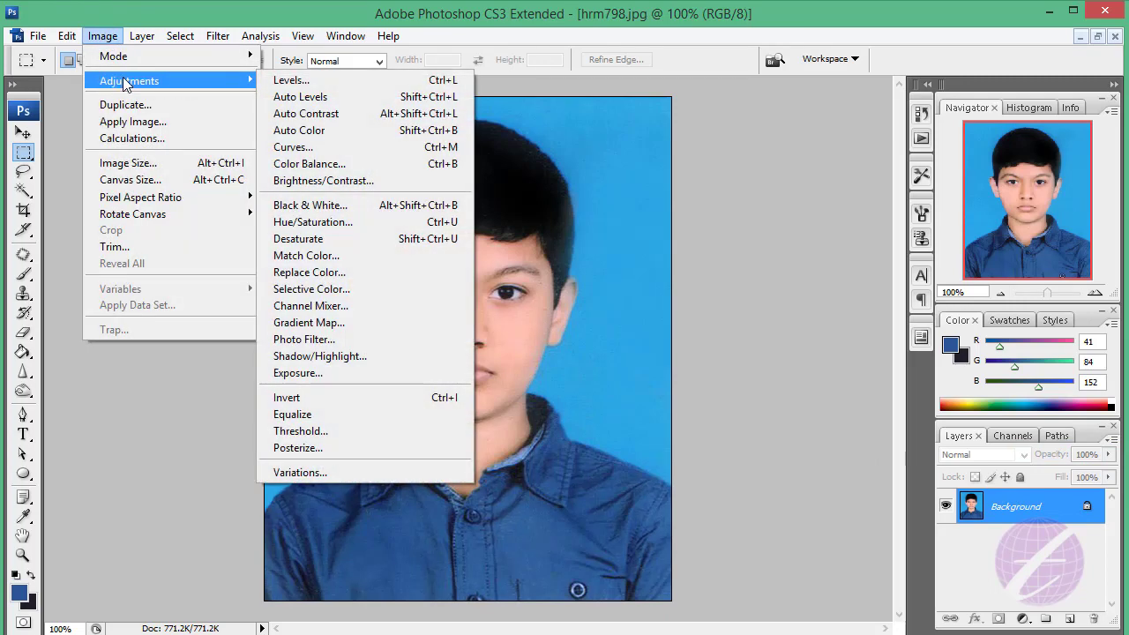
click(357, 182)
drag(571, 186, 683, 184)
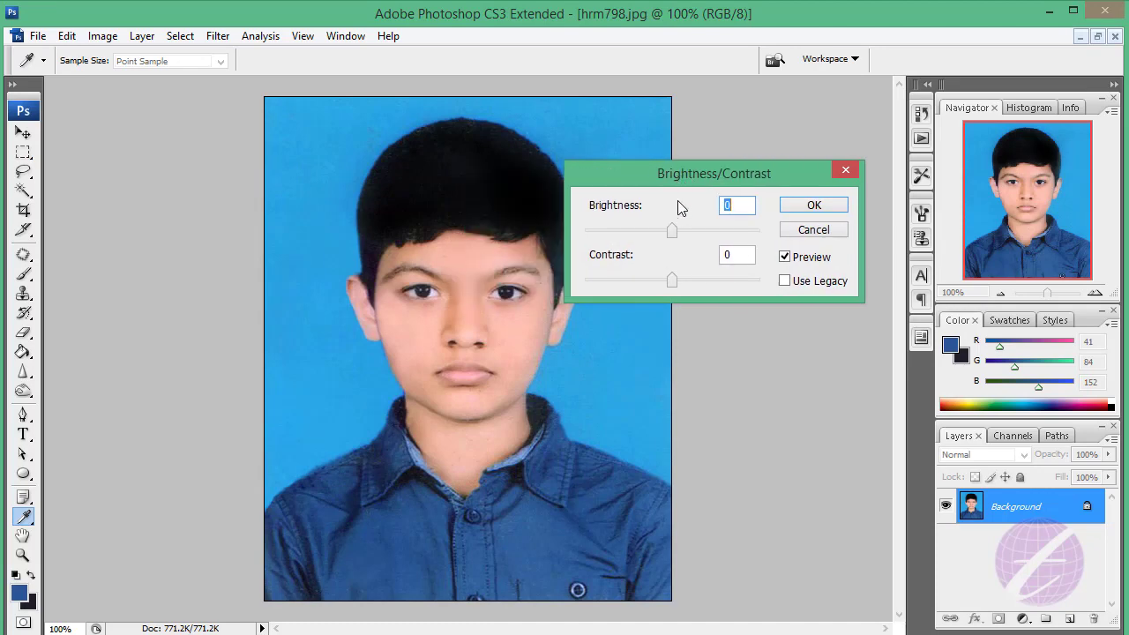
text(10)
key(Tab)
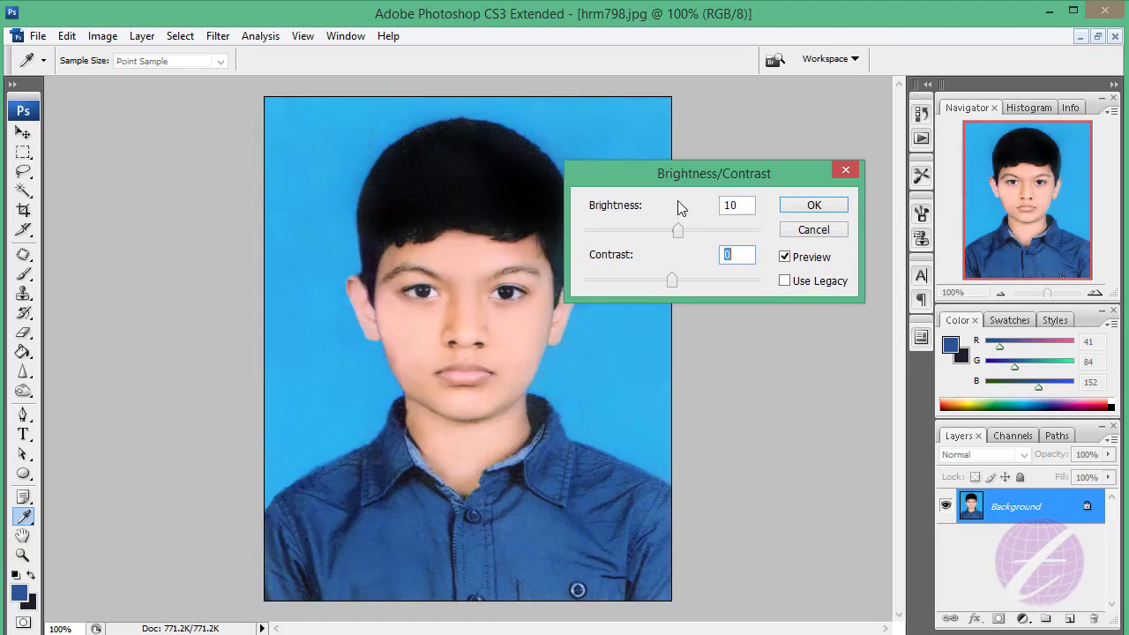
text(5)
key(Tab)
click(813, 206)
key(m)
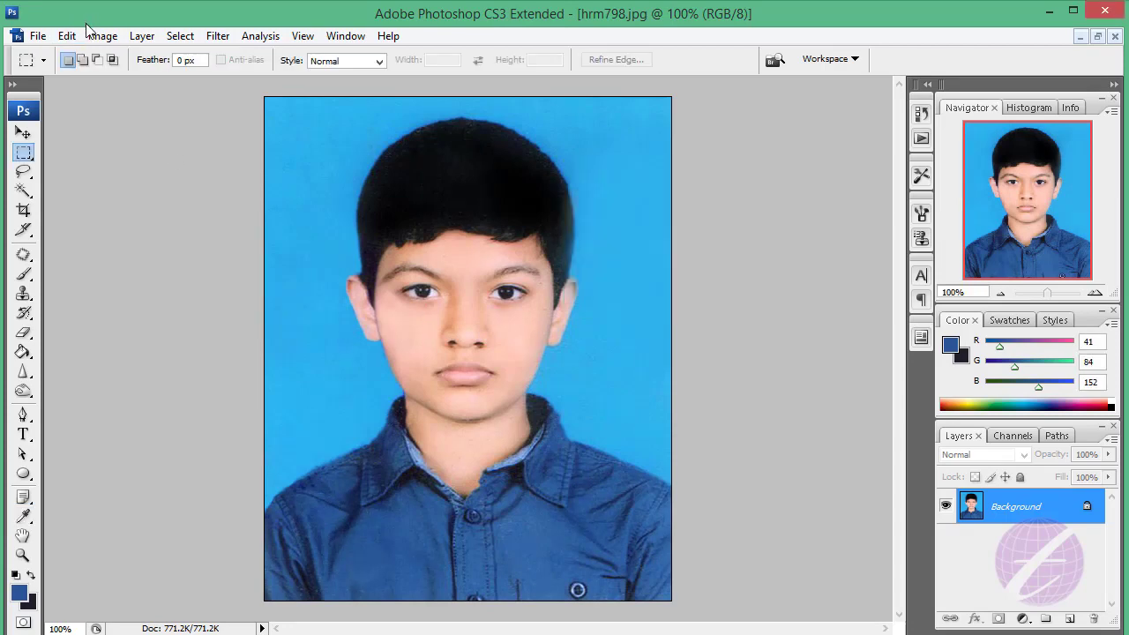
click(102, 36)
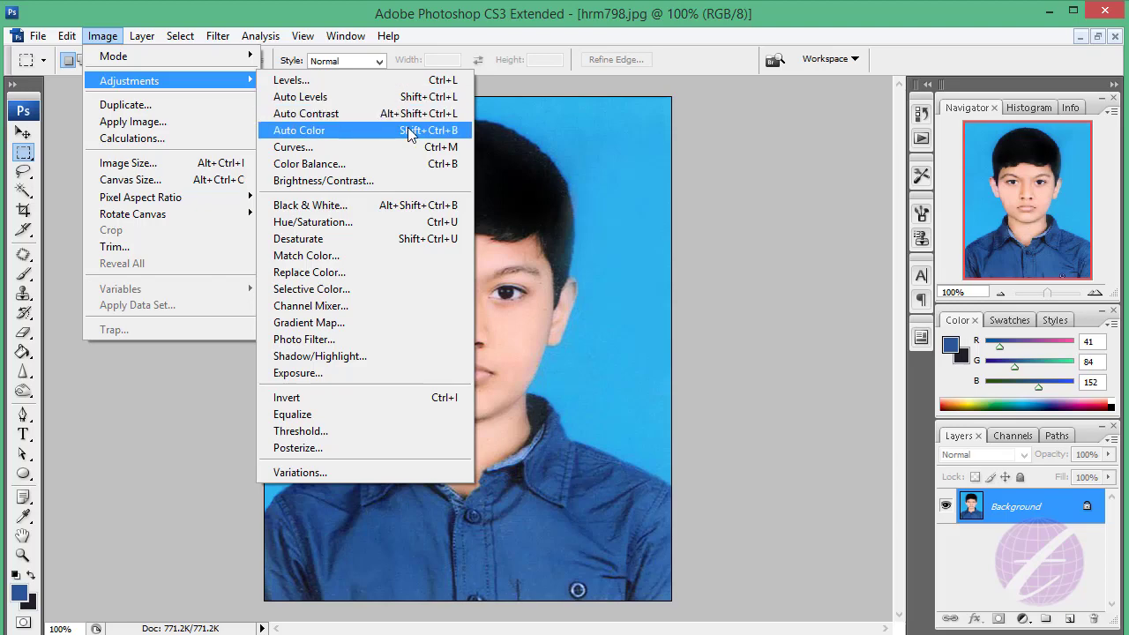
mouse_move(129, 80)
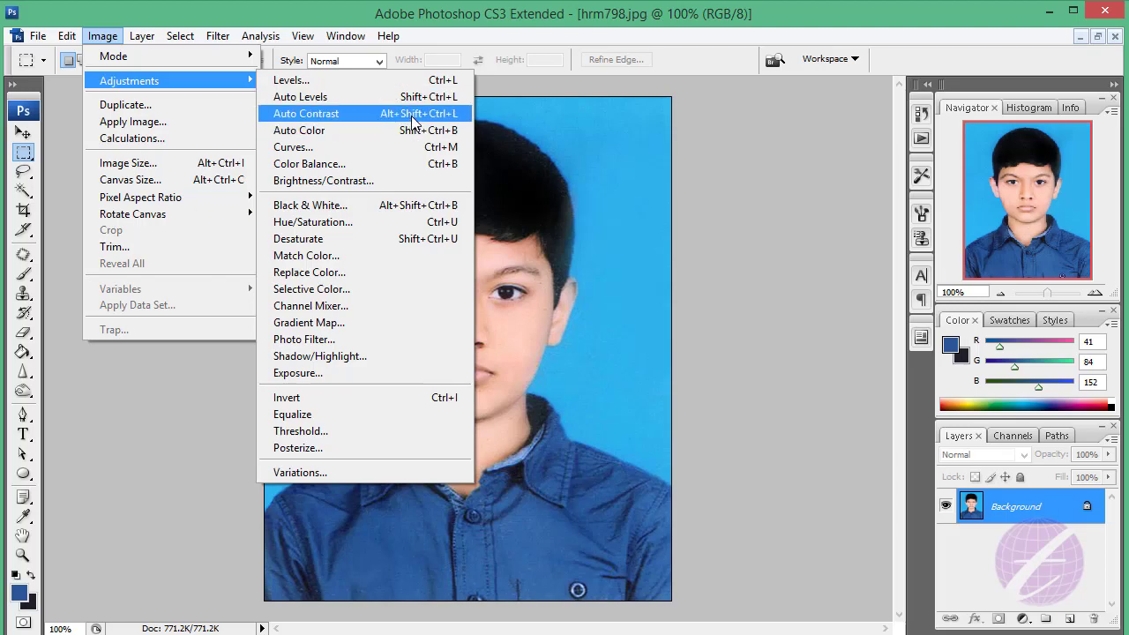
click(407, 113)
- Apply an S-curve in Curves, lifting input 191 to 199 and lowering 55 to 47
click(118, 38)
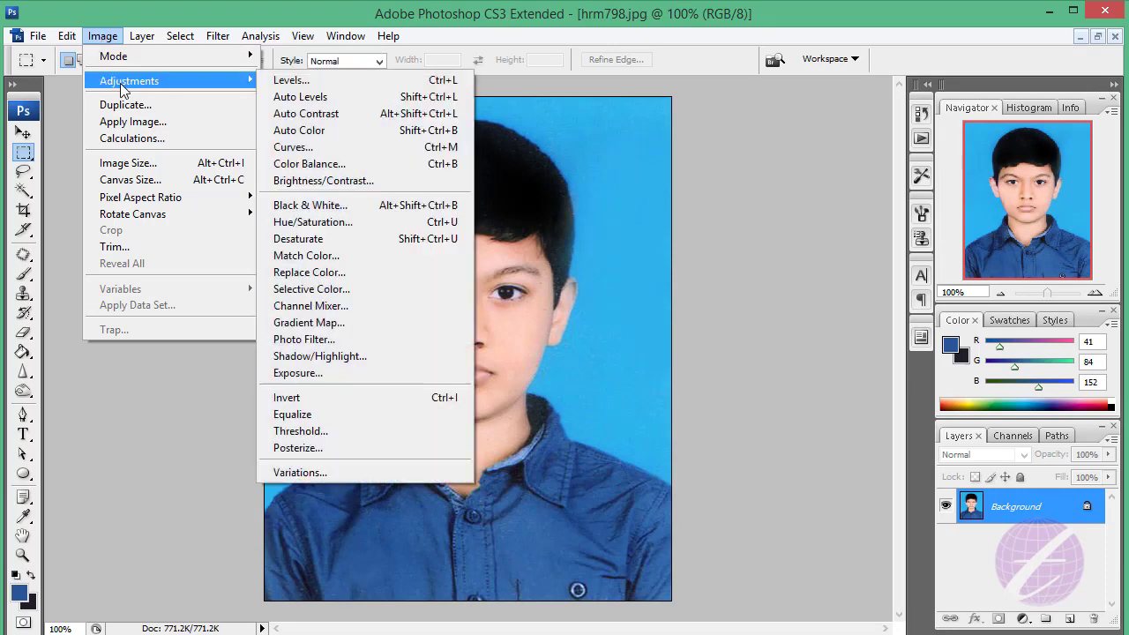
click(441, 147)
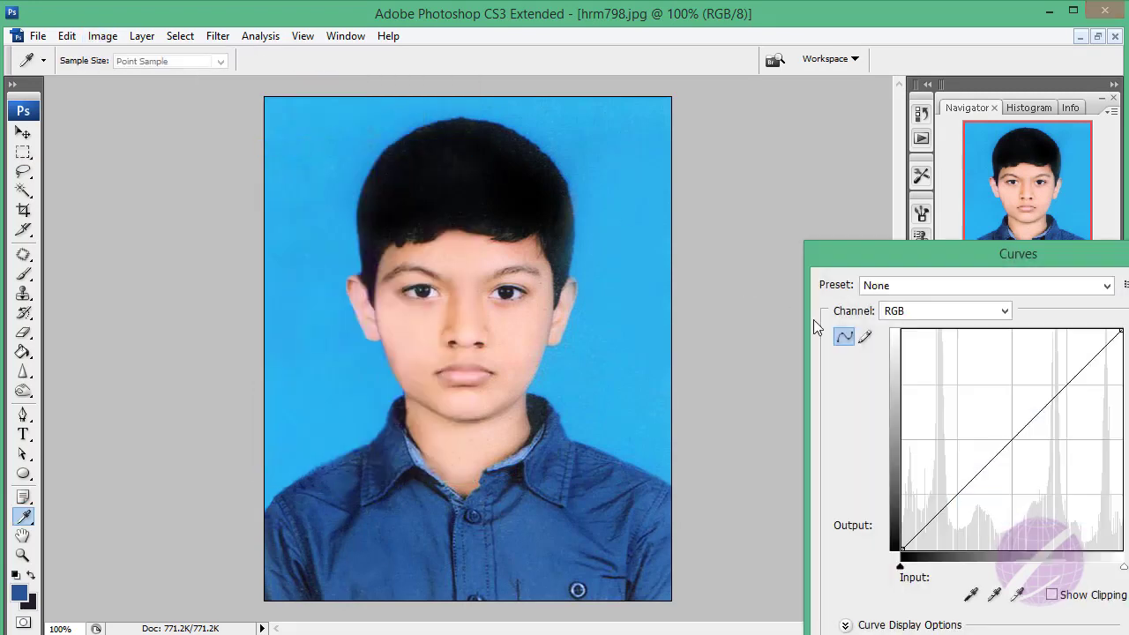
drag(960, 254, 821, 211)
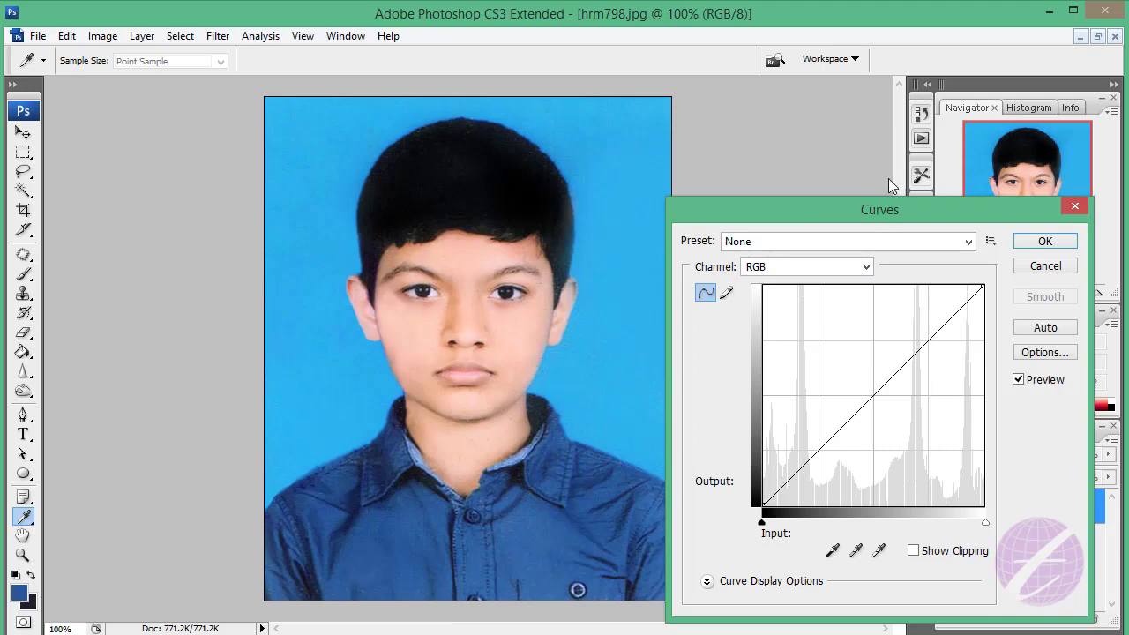
drag(879, 218, 892, 184)
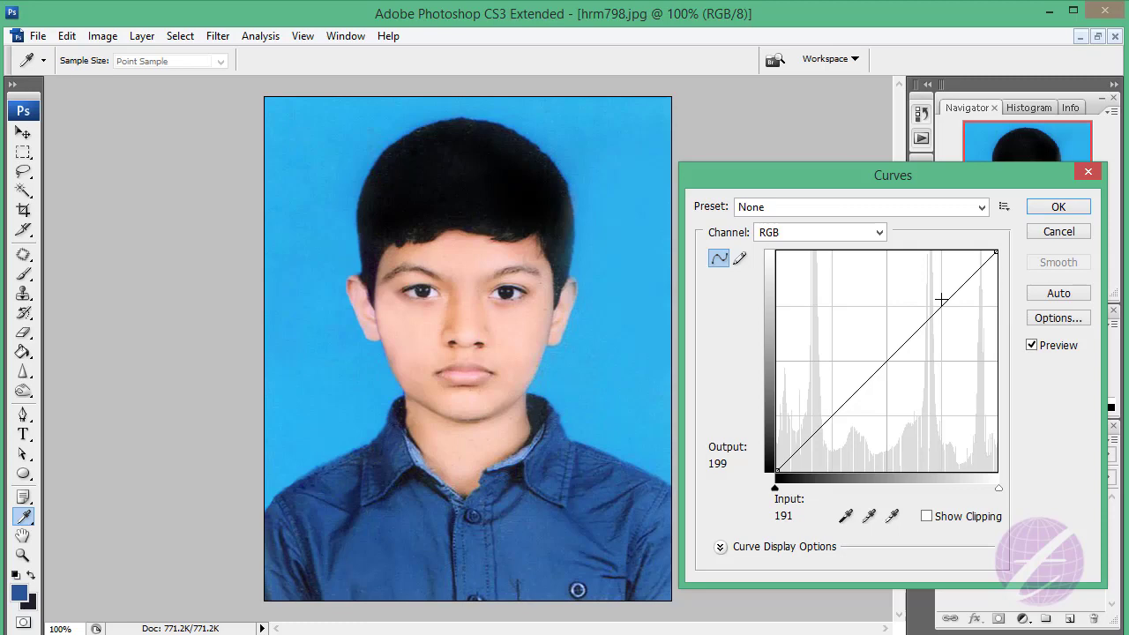
click(941, 299)
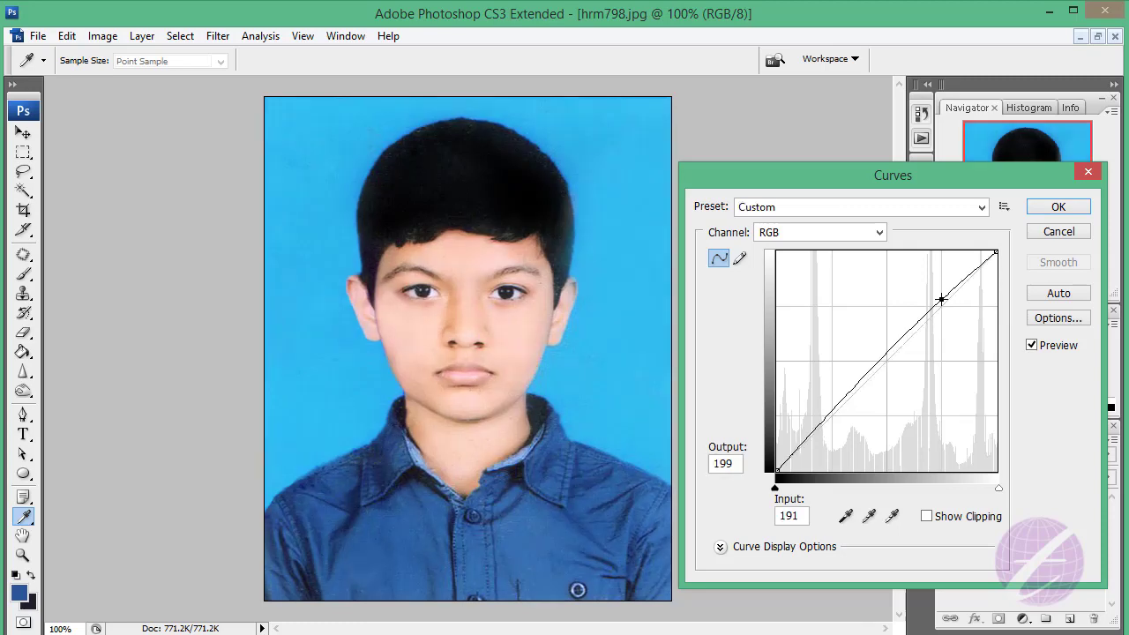
click(823, 430)
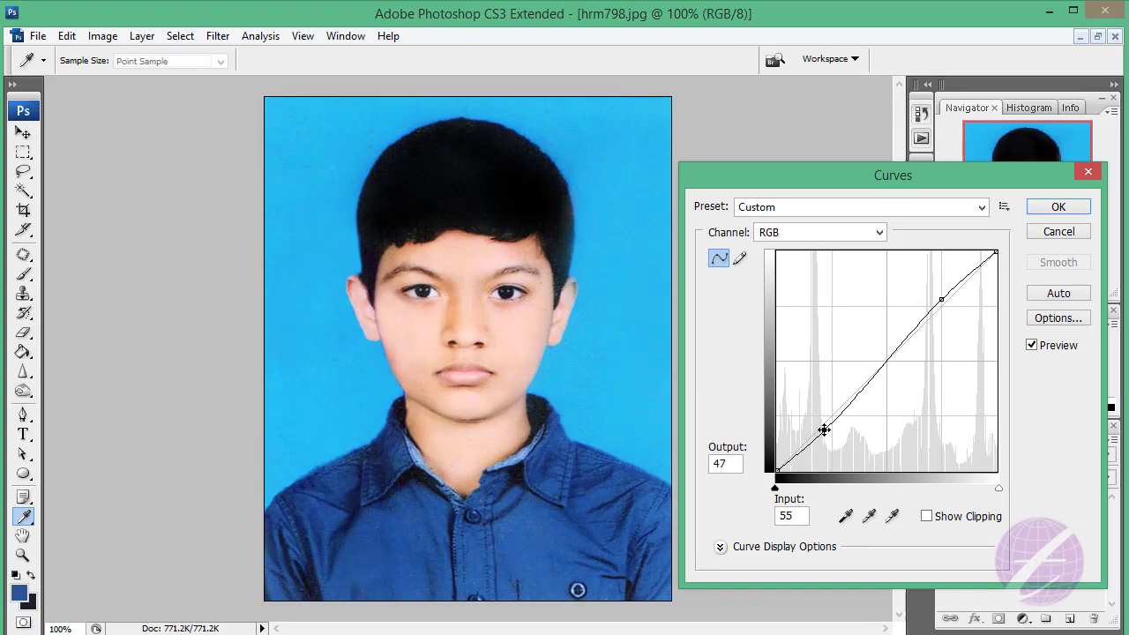
key(Return)
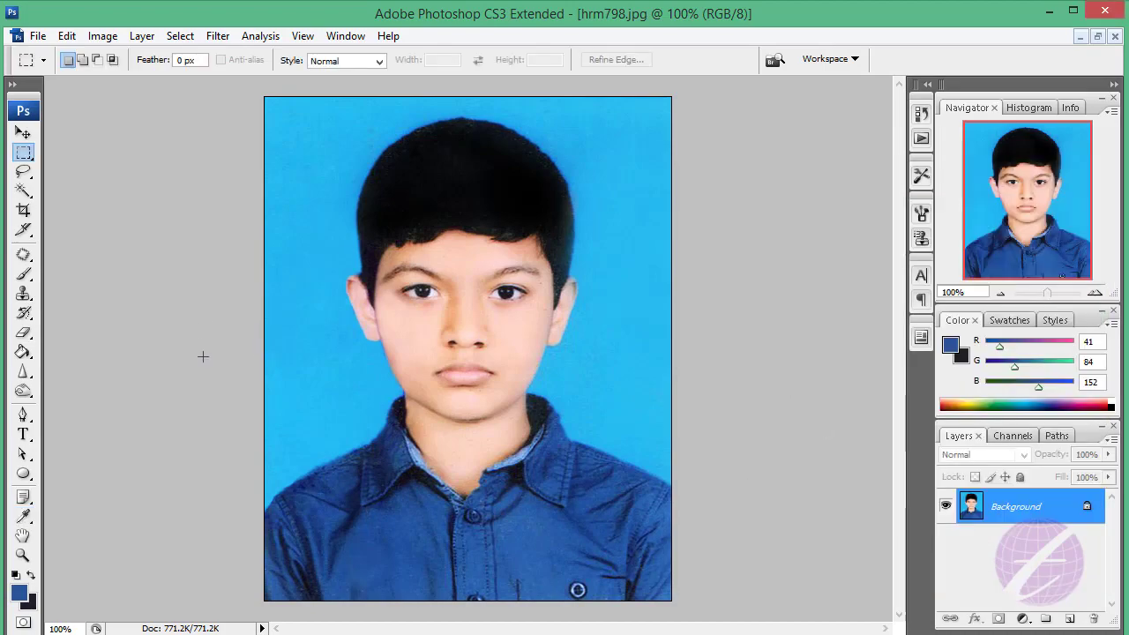
- Dodge the hair edge above the ear with a small brush at 50% exposure
click(23, 391)
key(ctrl+plus)
key(ctrl+plus)
key(ctrl+plus)
drag(644, 219, 468, 486)
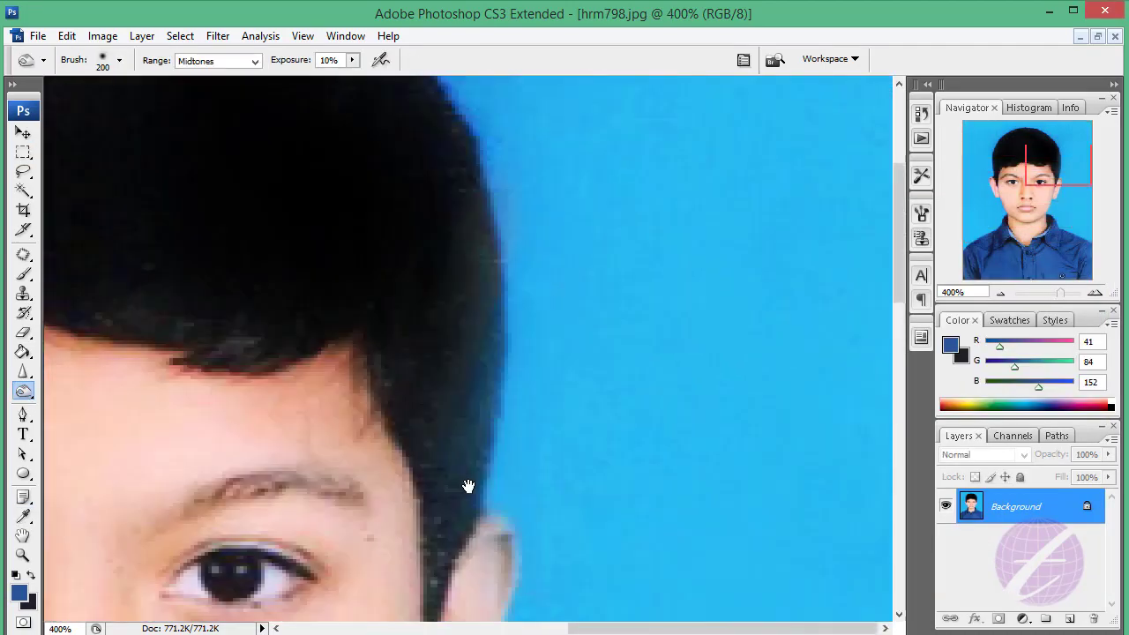
key(bracketleft)
key(bracketleft)
key(bracketleft)
key(bracketleft)
key(bracketleft)
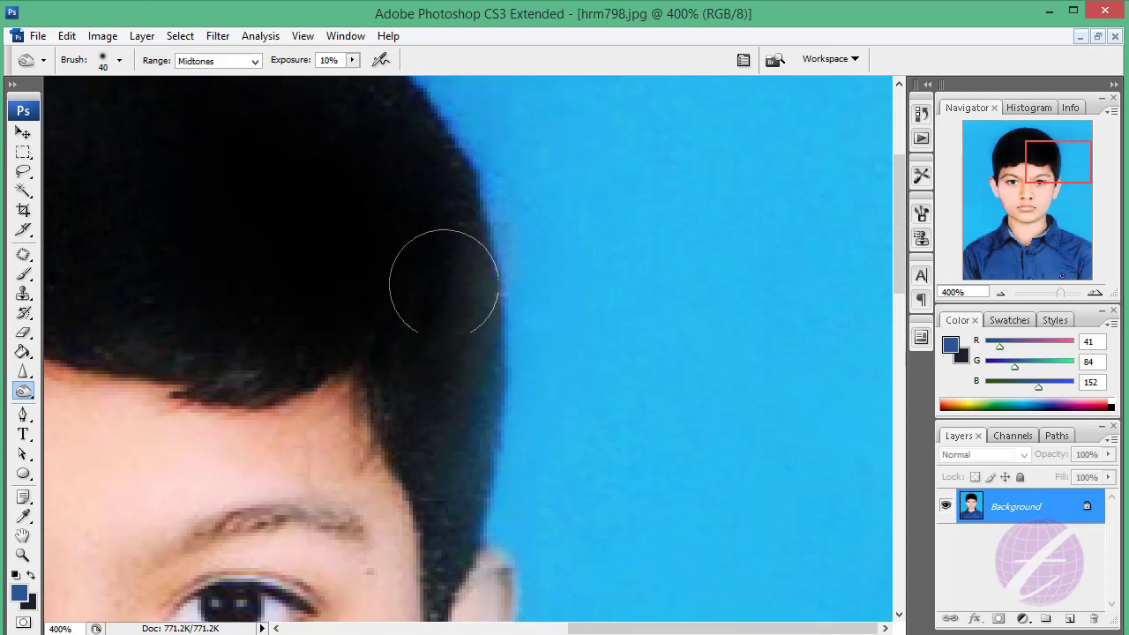
key(bracketleft)
key(bracketleft)
key(bracketleft)
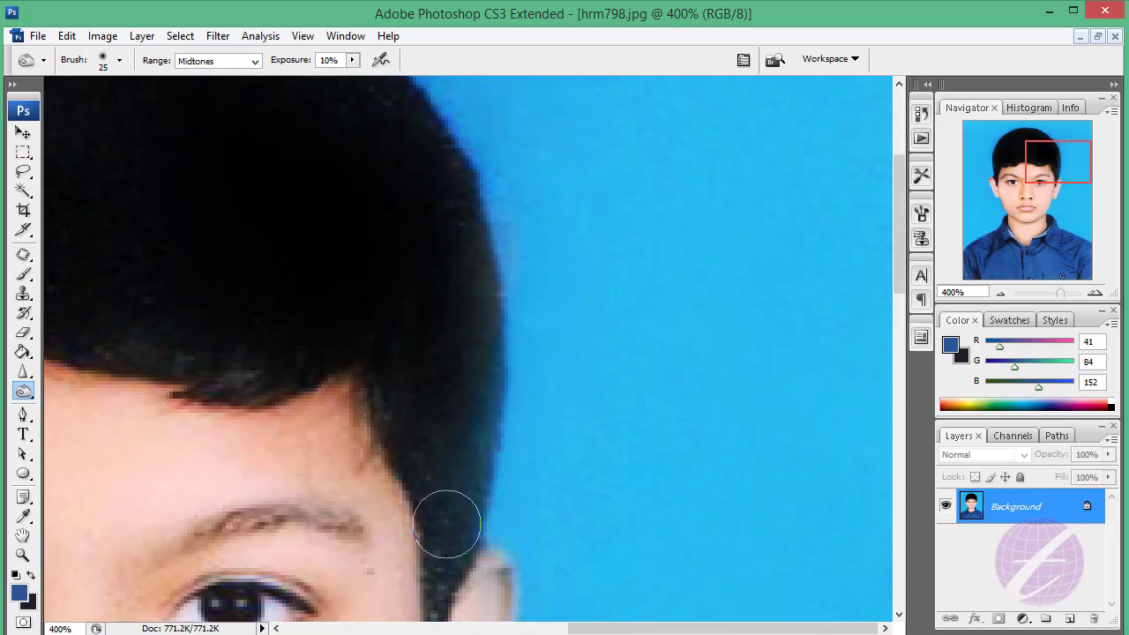
double_click(331, 59)
text(50)
key(Return)
mouse_move(446, 285)
mouse_down()
mouse_move(468, 322)
mouse_move(468, 433)
mouse_move(448, 521)
mouse_move(447, 332)
mouse_up()
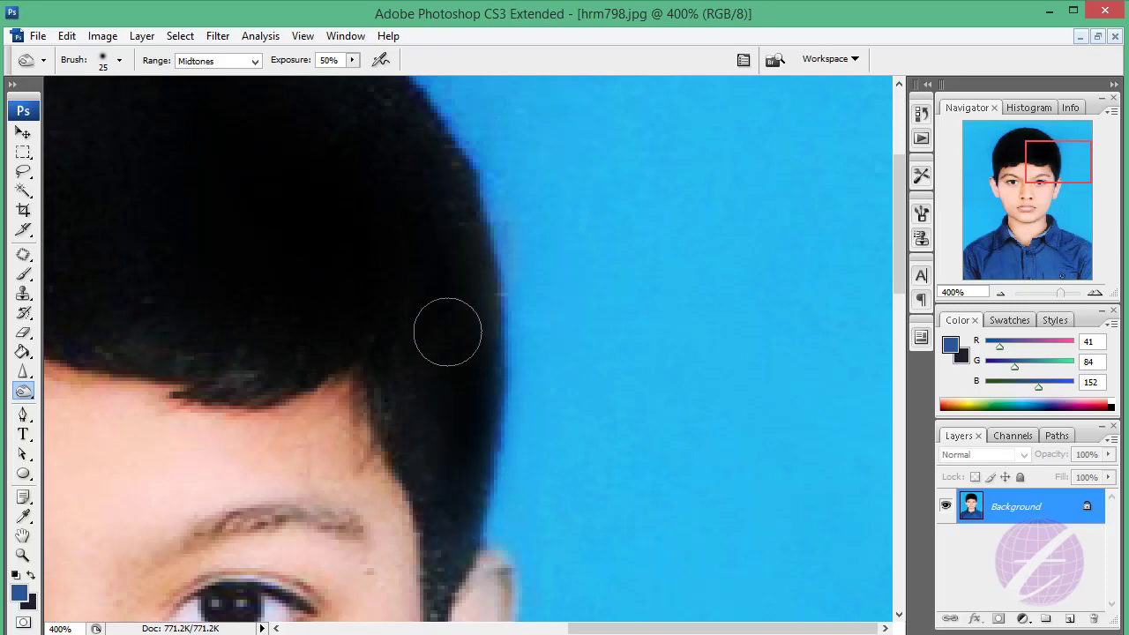
- Zoom back to 100% and set the dodge brush size to 150
key(ctrl+minus)
key(ctrl+minus)
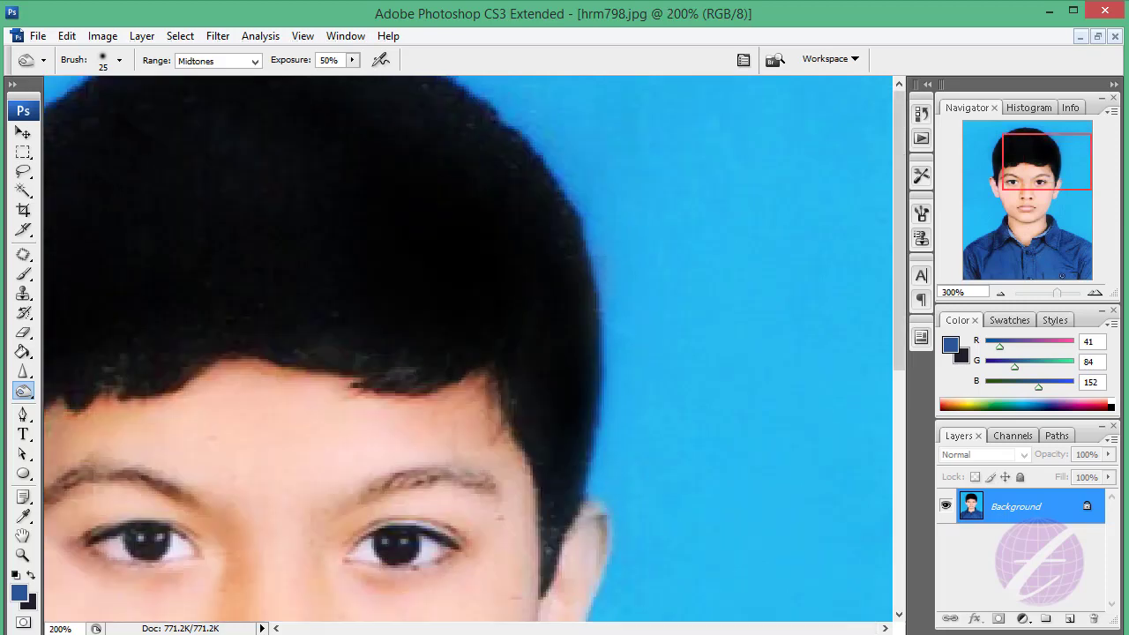
key(ctrl+minus)
key(ctrl+minus)
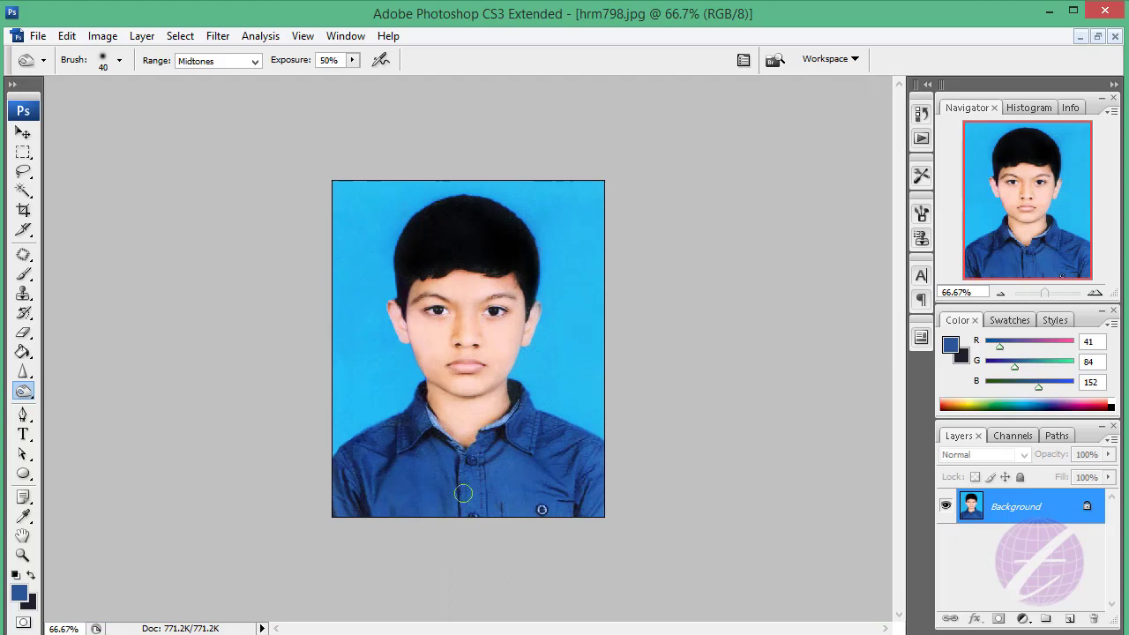
key(bracketright)
key(bracketright)
key(bracketright)
key(bracketright)
key(bracketright)
key(bracketright)
key(bracketleft)
key(bracketleft)
key(bracketleft)
key(ctrl+plus)
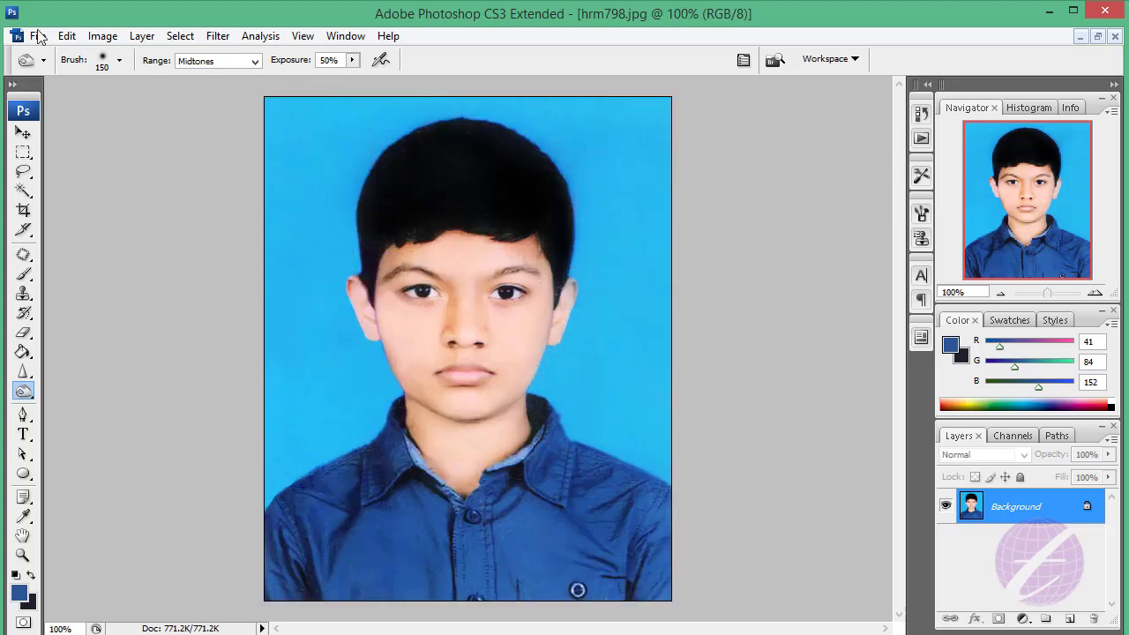
- Set RGB Levels to midtone 1.15 and white point 246
click(102, 36)
mouse_move(129, 80)
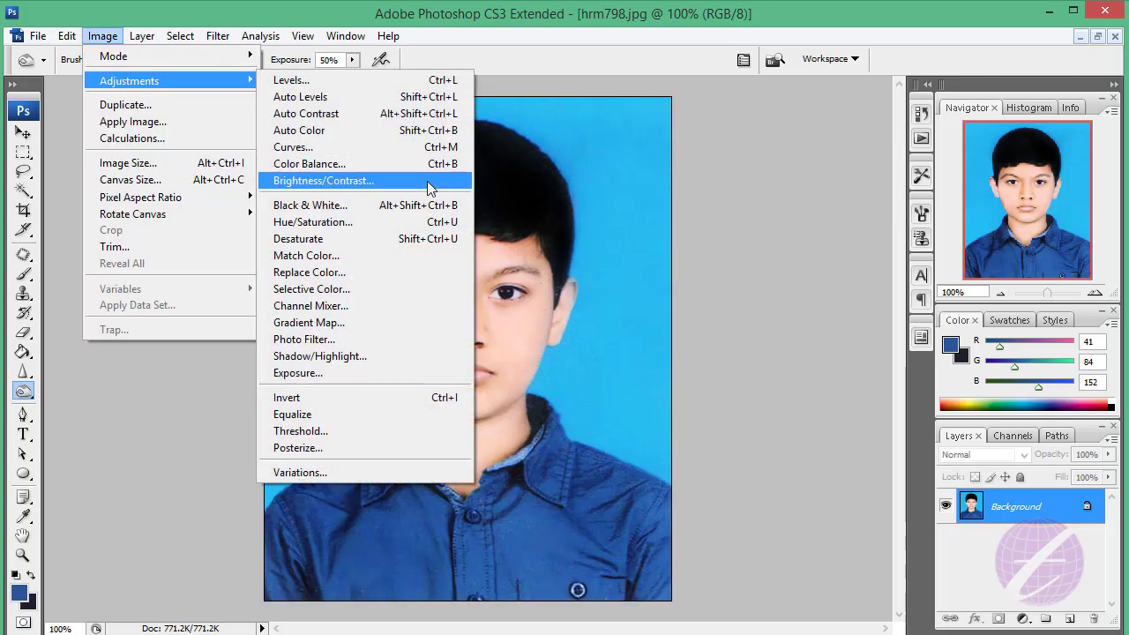
click(436, 81)
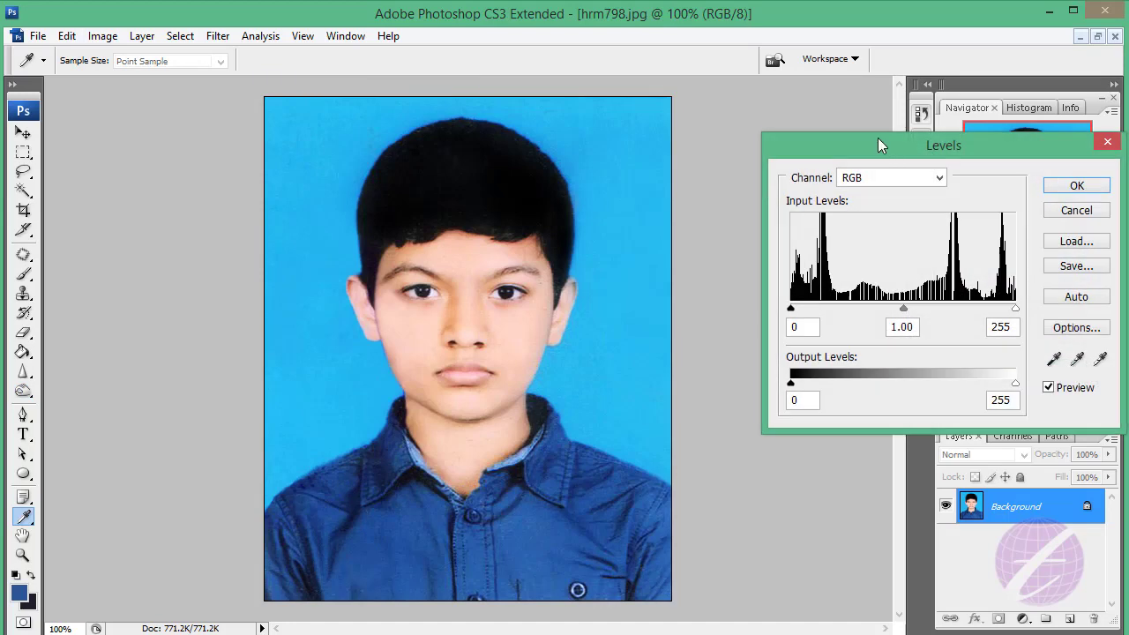
drag(878, 141, 793, 170)
drag(817, 337, 809, 342)
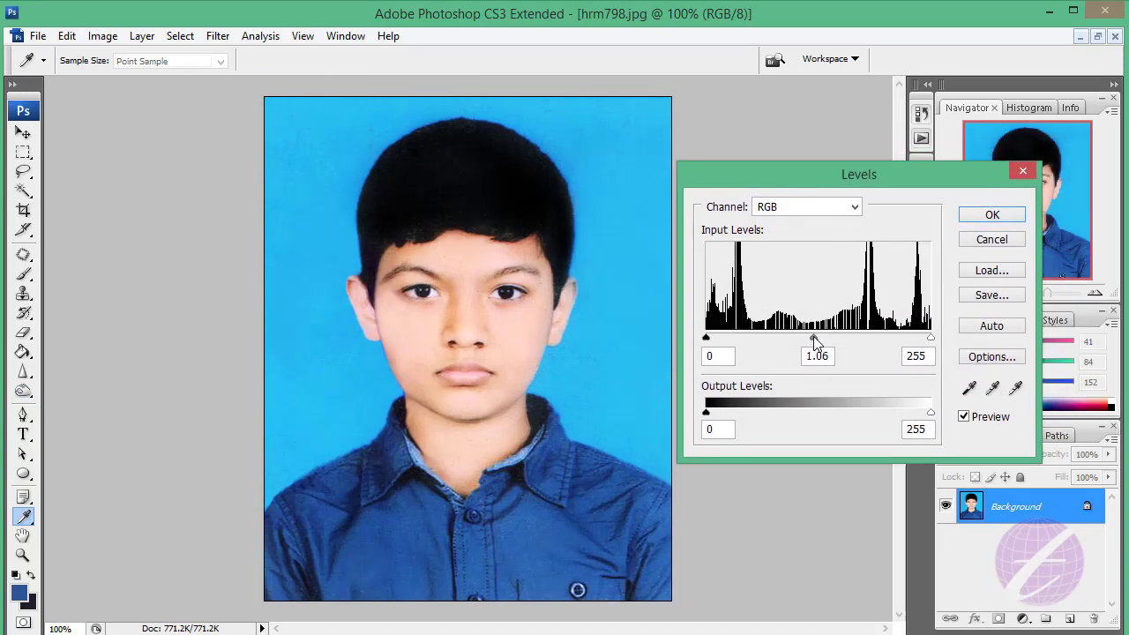
drag(930, 337, 924, 342)
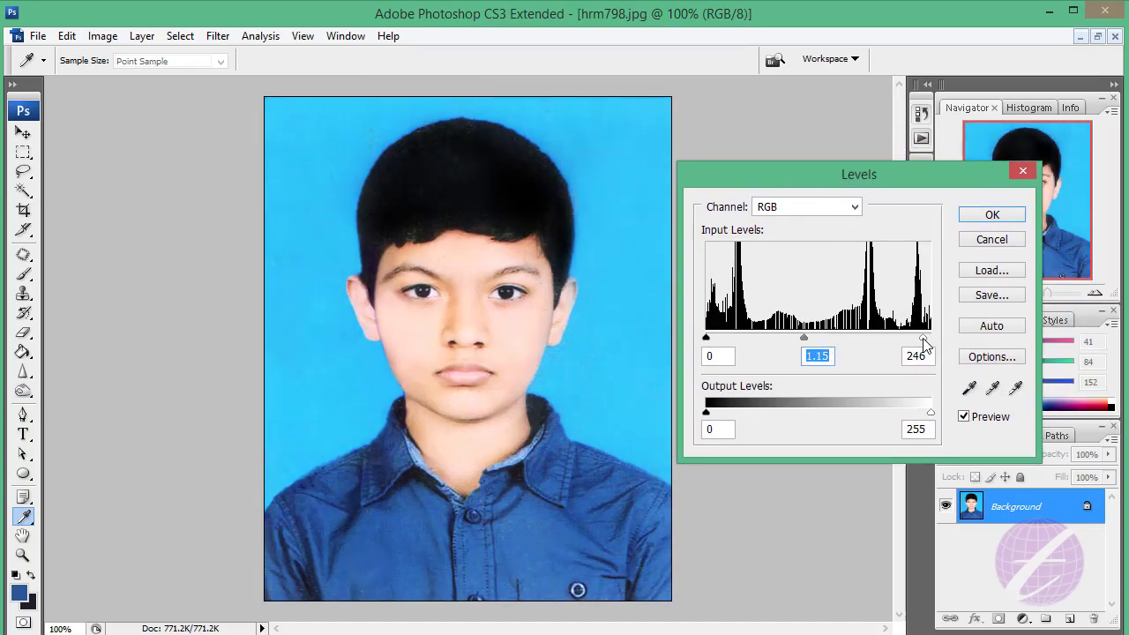
- Set the Red channel Levels to midtone 0.77 and white 243, then apply
click(801, 208)
click(797, 240)
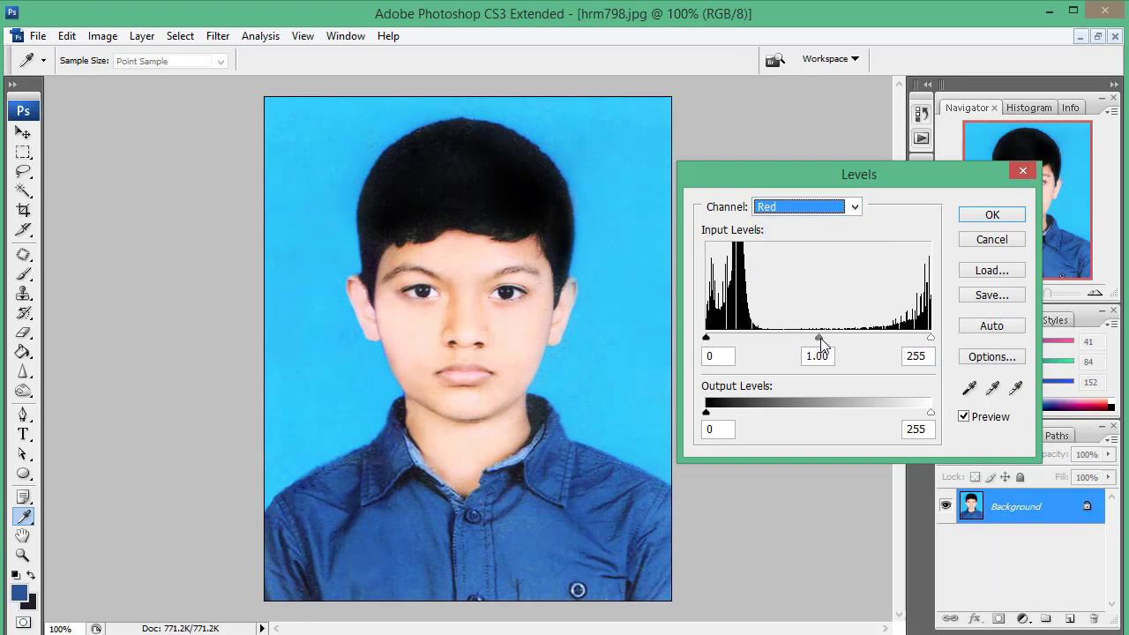
mouse_move(821, 343)
mouse_down()
mouse_move(808, 344)
mouse_move(832, 346)
mouse_up()
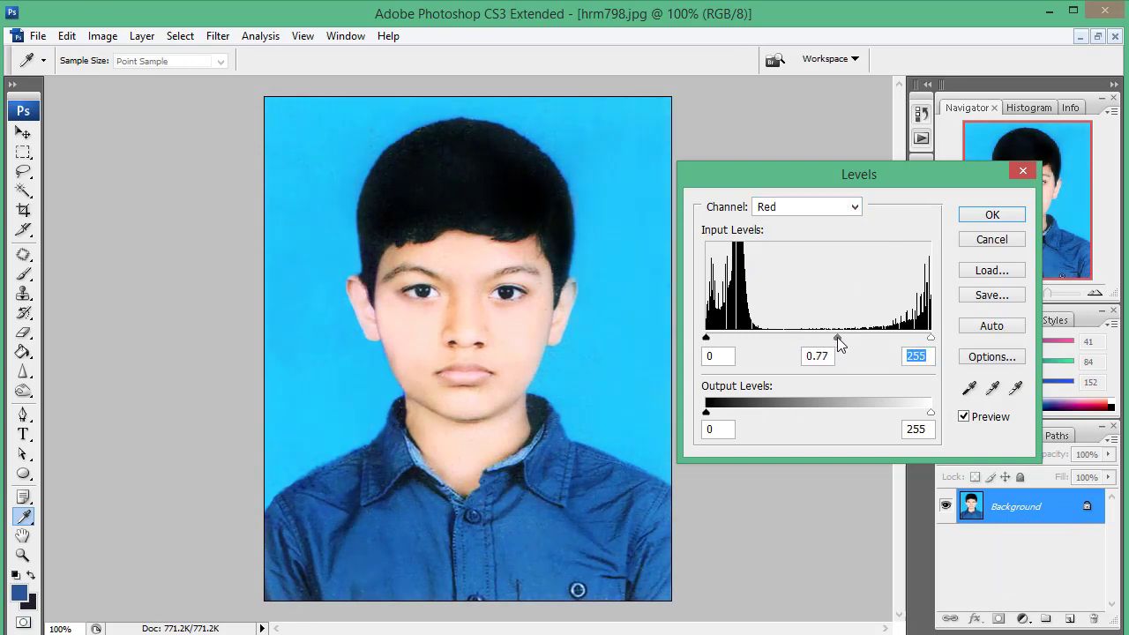
drag(930, 337, 924, 343)
key(Tab)
key(Return)
key(o)
click(112, 41)
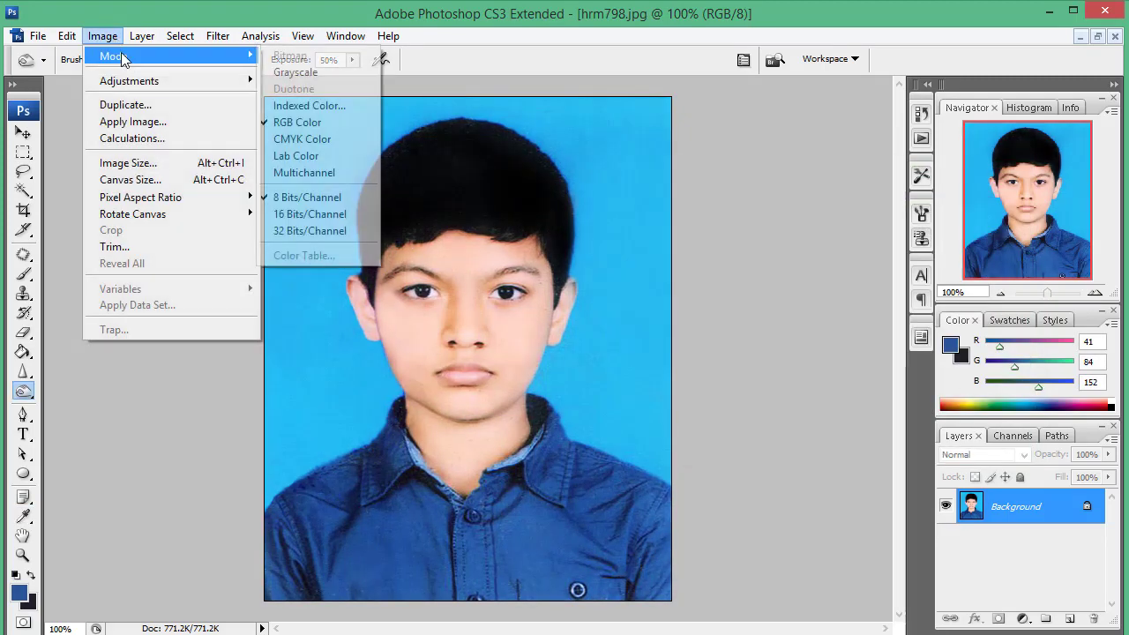
mouse_move(129, 81)
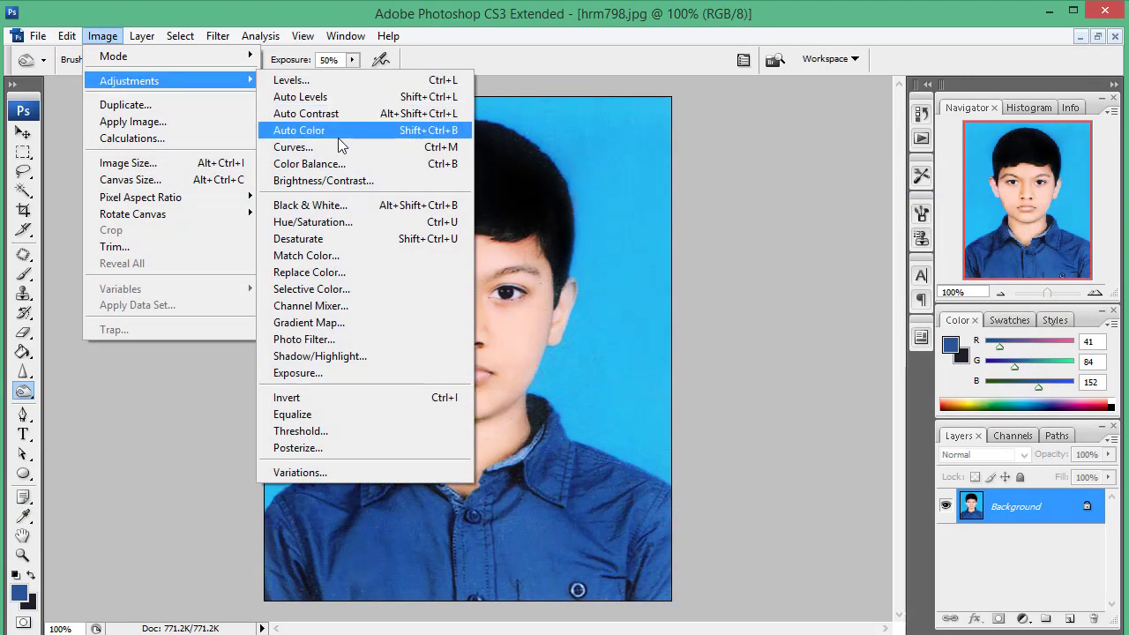
- Lift the Red channel curve so input 189 maps to output 197
click(335, 147)
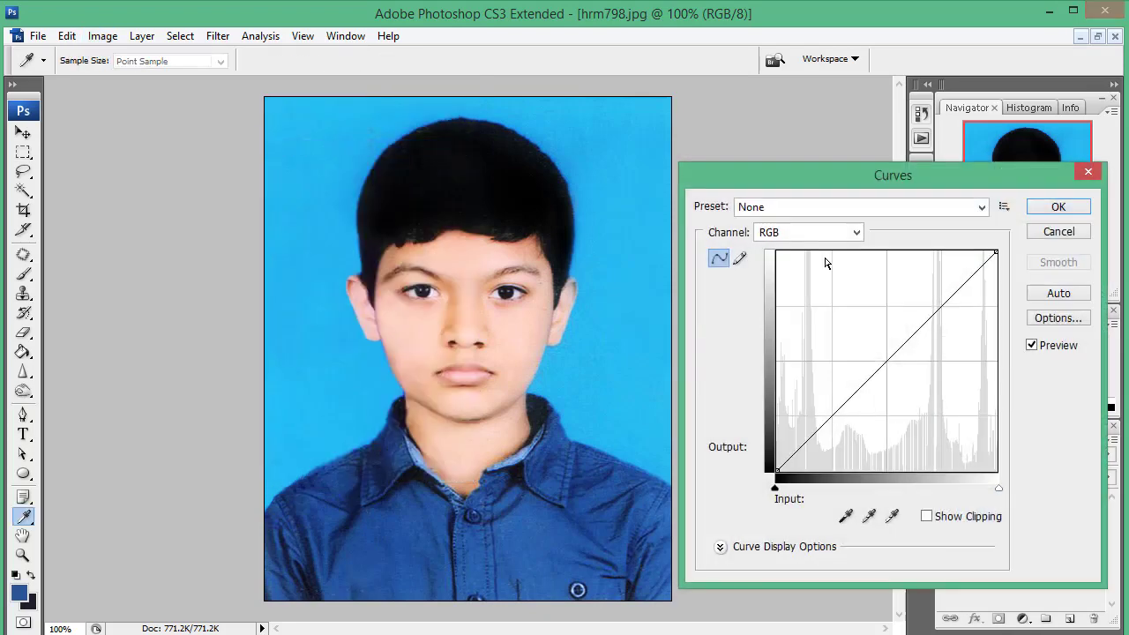
drag(769, 169, 751, 166)
click(802, 232)
click(754, 260)
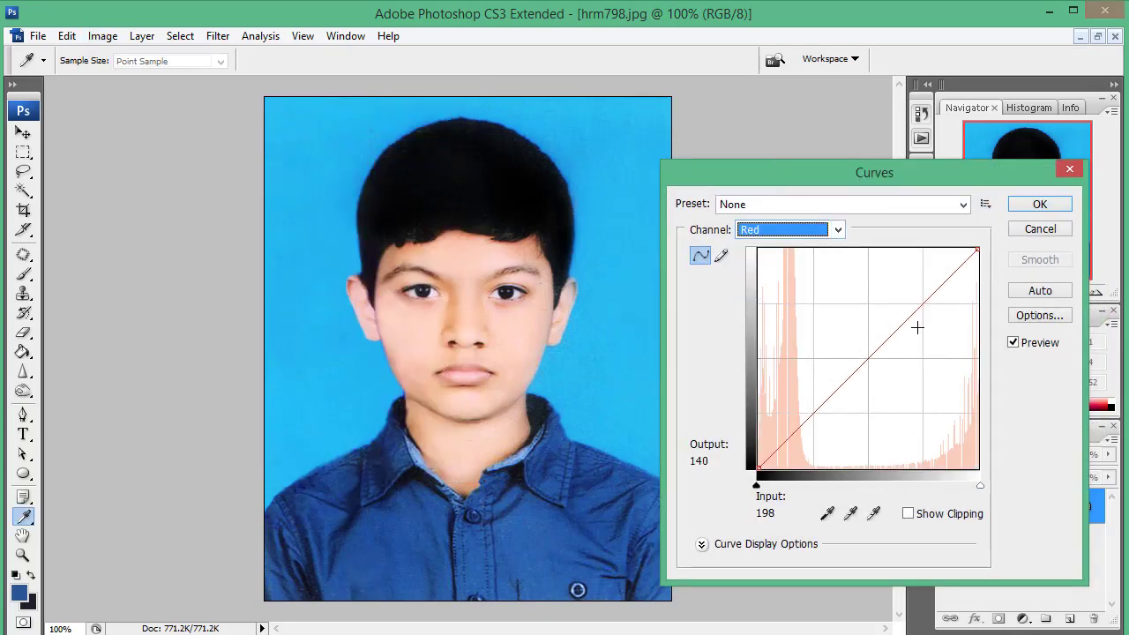
click(919, 299)
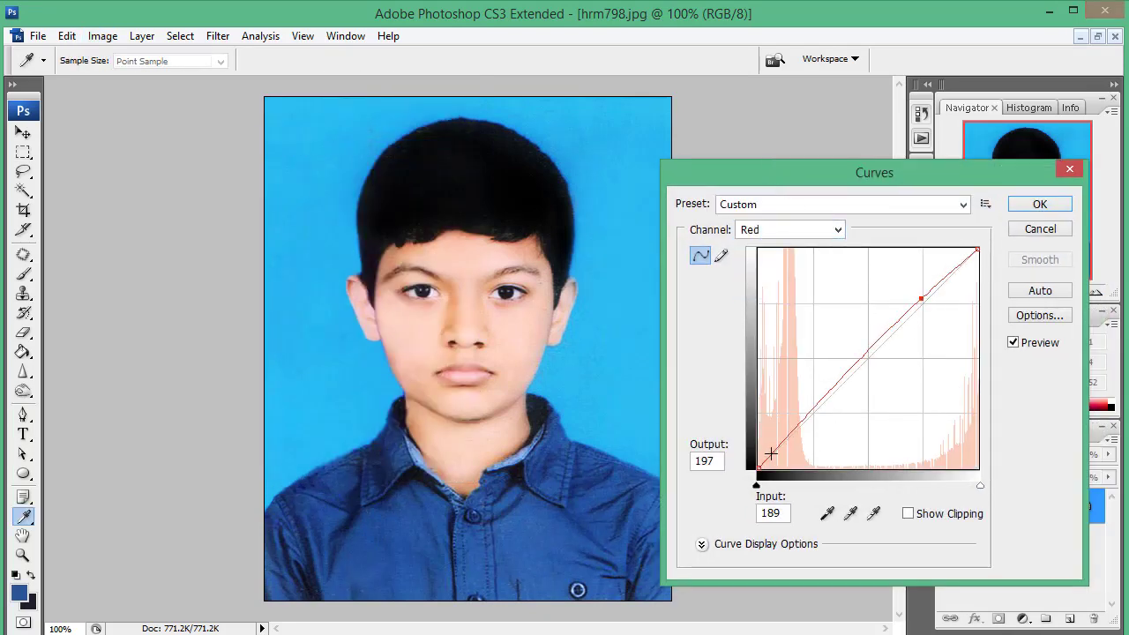
click(797, 426)
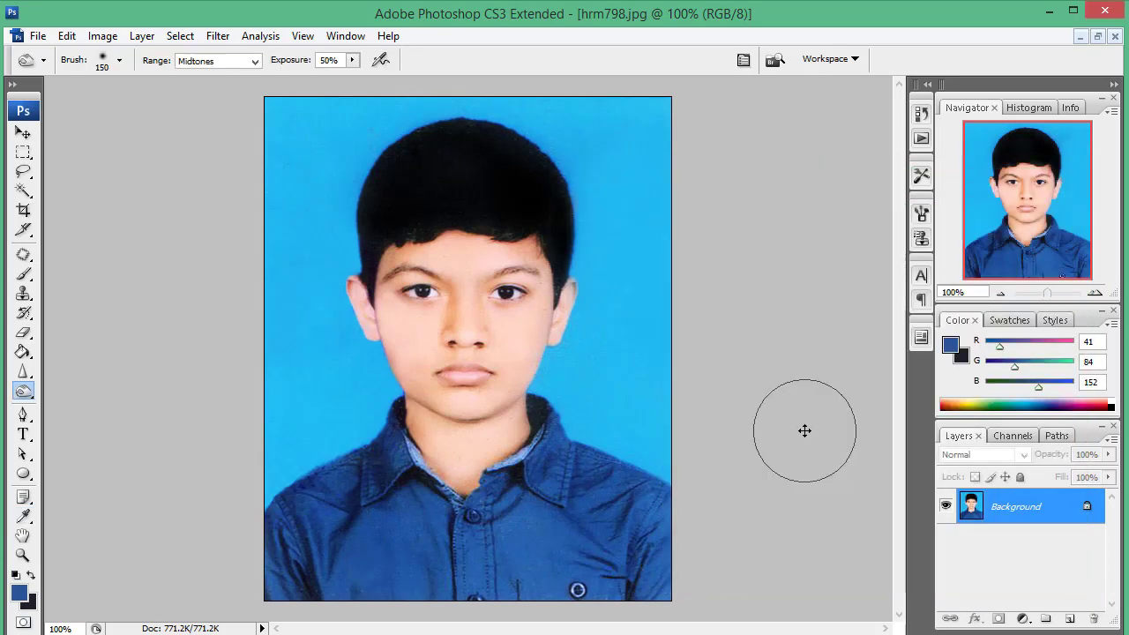
key(ctrl+minus)
key(ctrl+minus)
key(ctrl+minus)
key(ctrl+plus)
key(ctrl+plus)
key(ctrl+plus)
key(ctrl+plus)
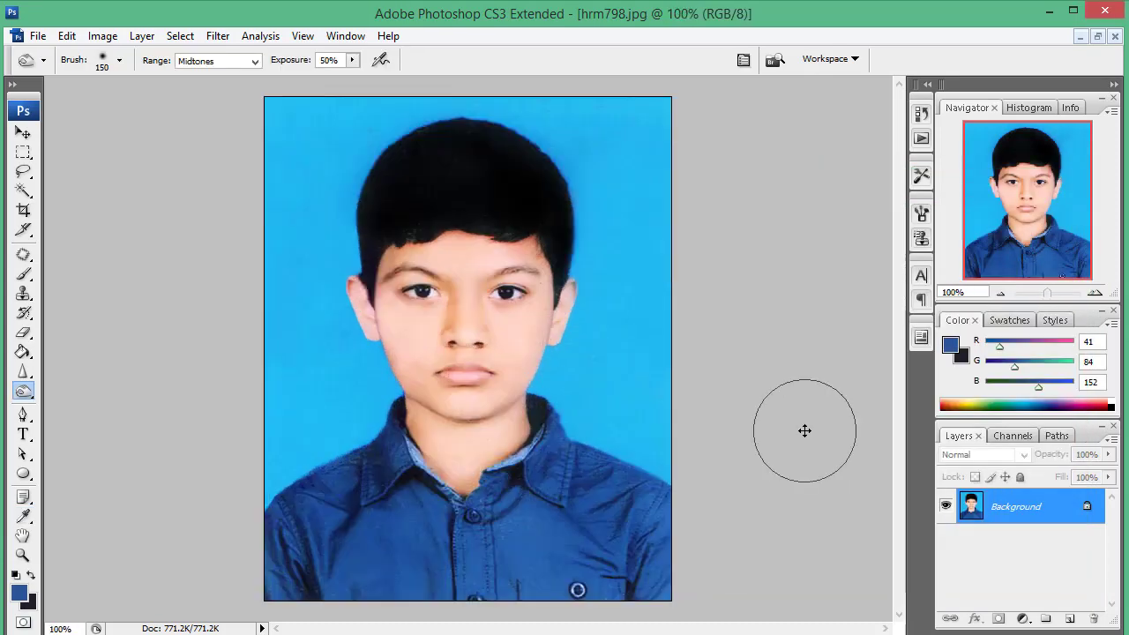